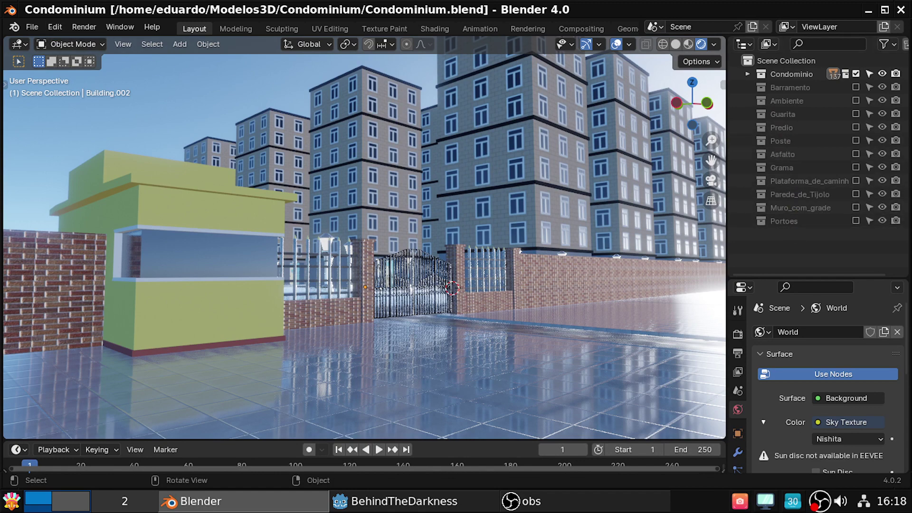
Step: Exclude Condominio, view the Poste and walkway platform collections one at a time, then restore Condominio
left_click(856, 73)
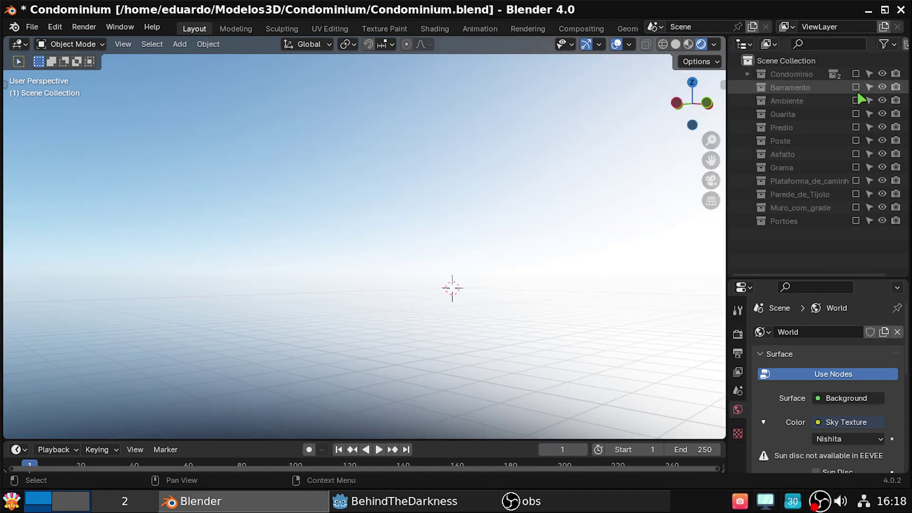
left_click(856, 140)
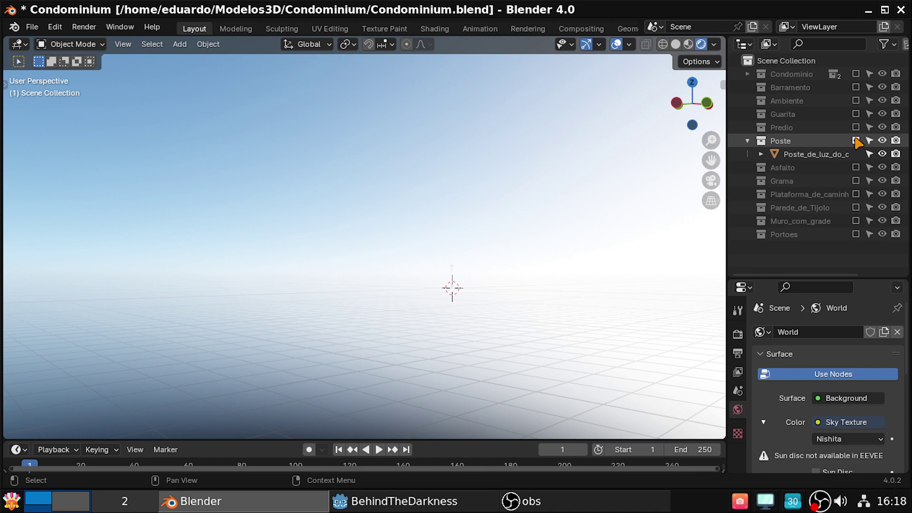
left_click(856, 141)
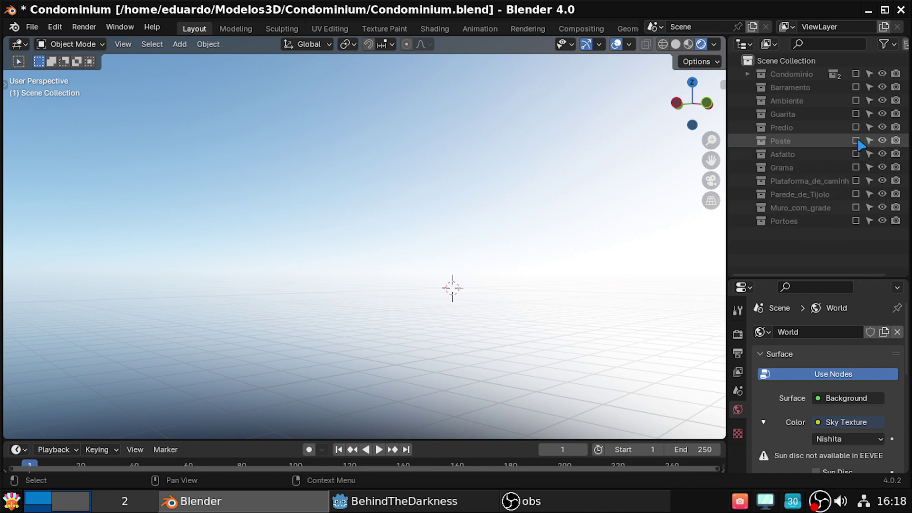
left_click(856, 181)
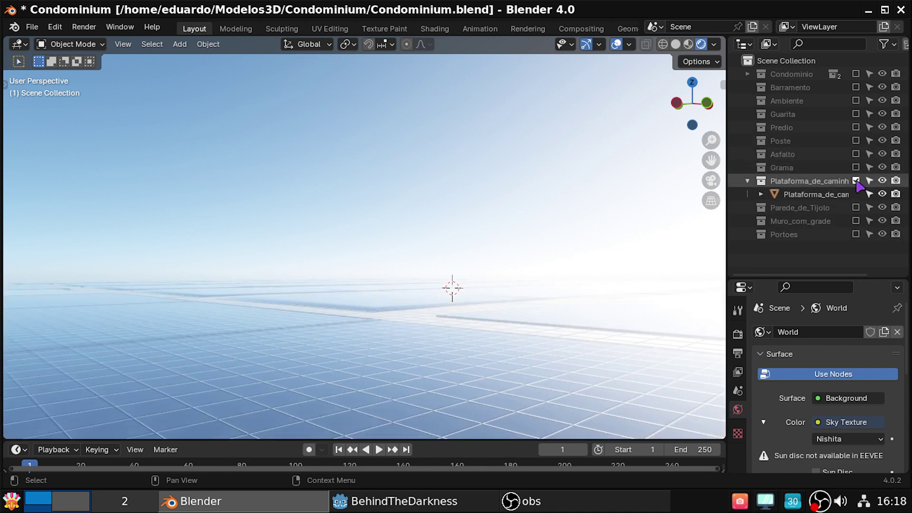
left_click(856, 181)
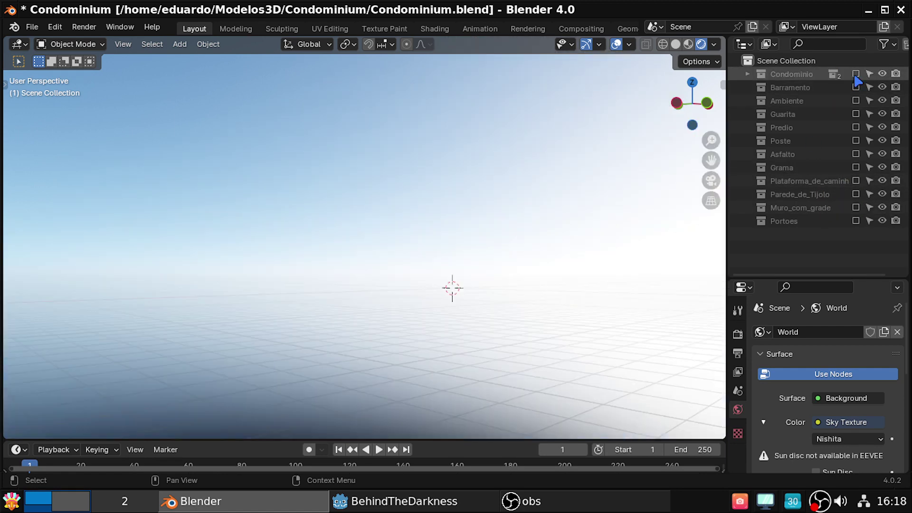
left_click(855, 75)
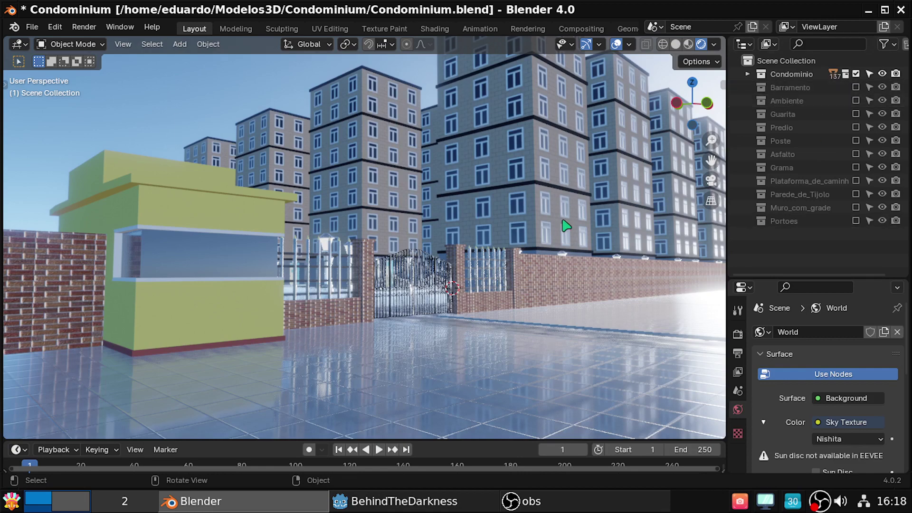
Step: Switch briefly to the second desktop and back, then close the Blender window
key("ctrl+alt+Right")
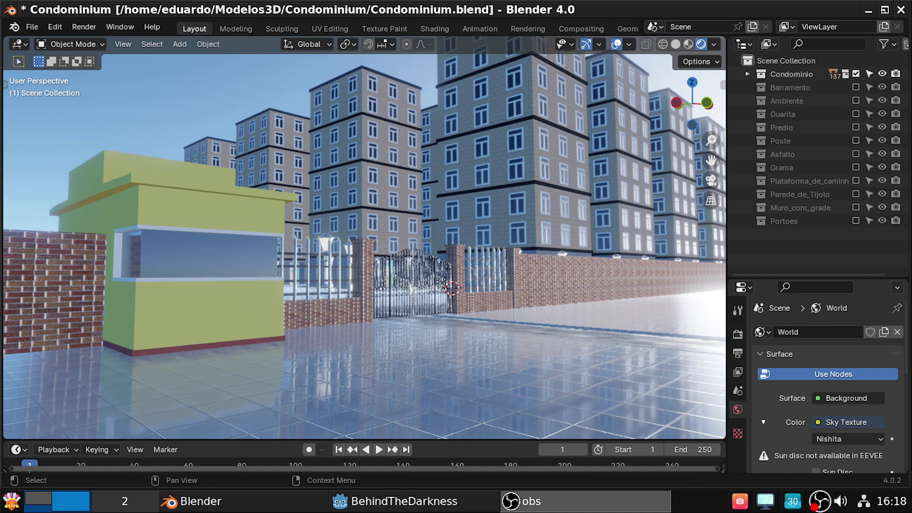
key("ctrl+alt+Left")
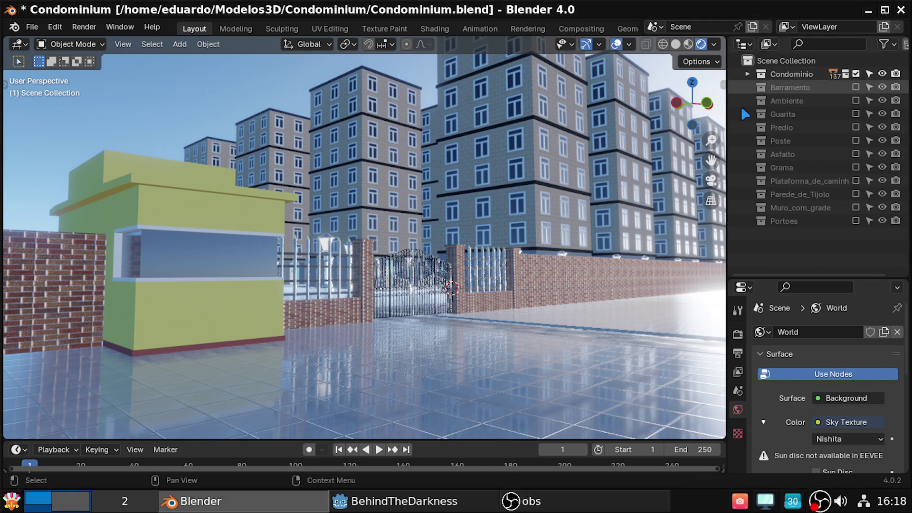
left_click(900, 9)
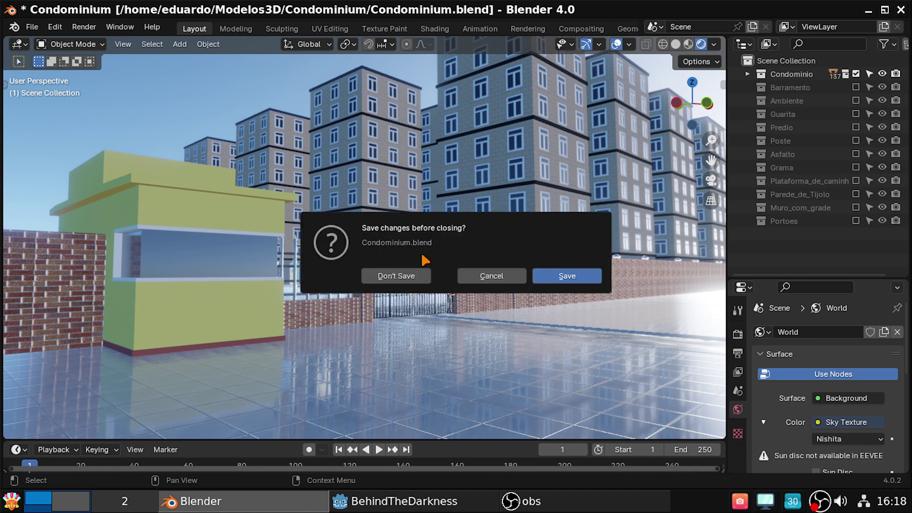
Step: Save Condominium.blend so Blender closes, then launch the Thunar file manager
left_click(565, 278)
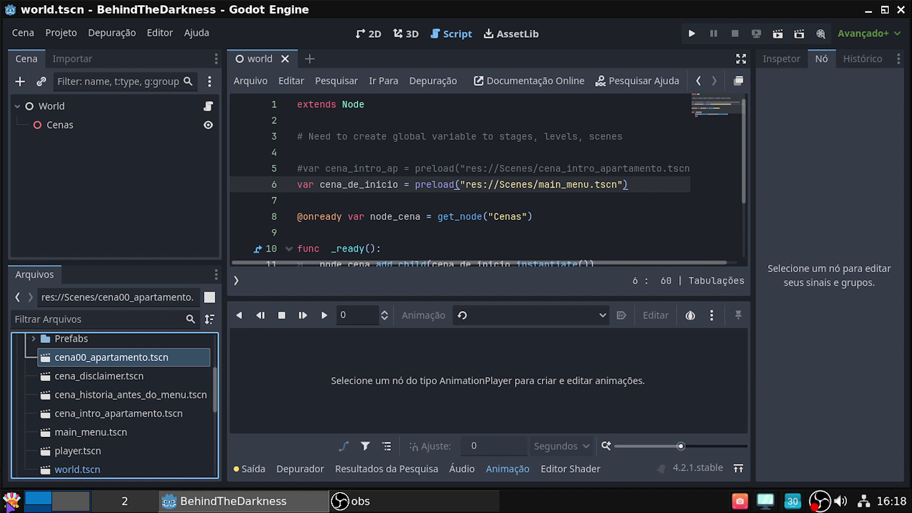
left_click(11, 506)
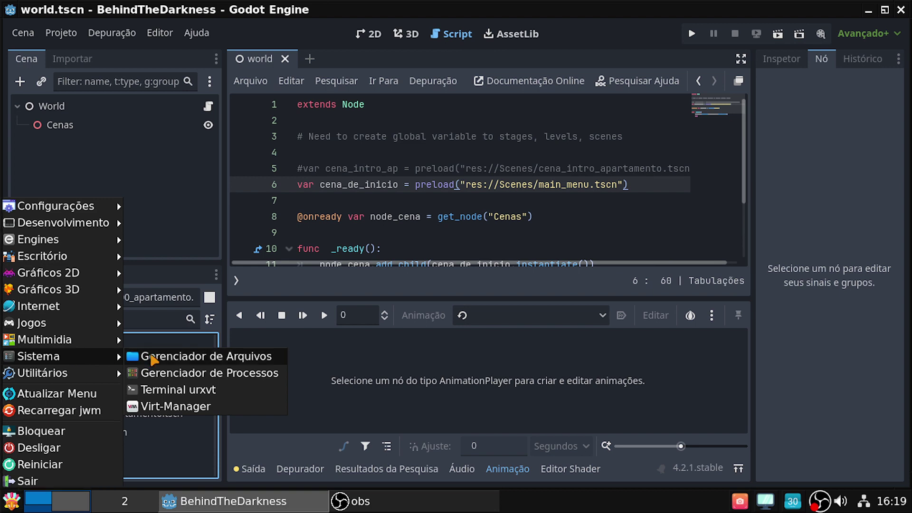
left_click(164, 363)
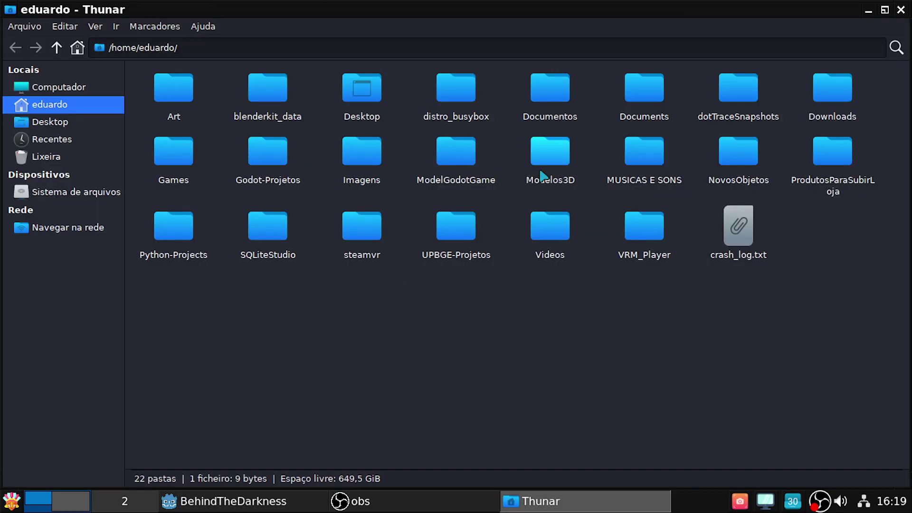
Step: Browse Modelos3D > Condominium > Partes_do_condominio > GLTF > Asfalto, go back up to GLTF, and return to Godot
double_click(565, 172)
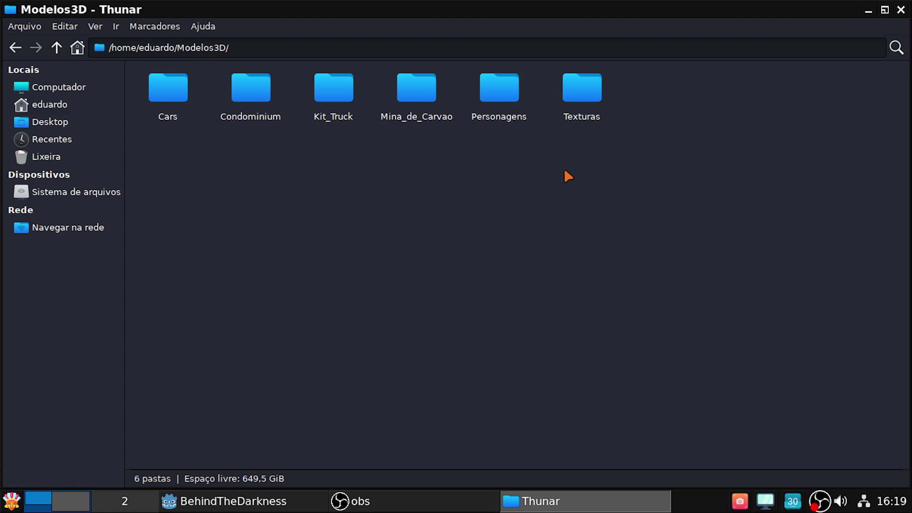
double_click(239, 90)
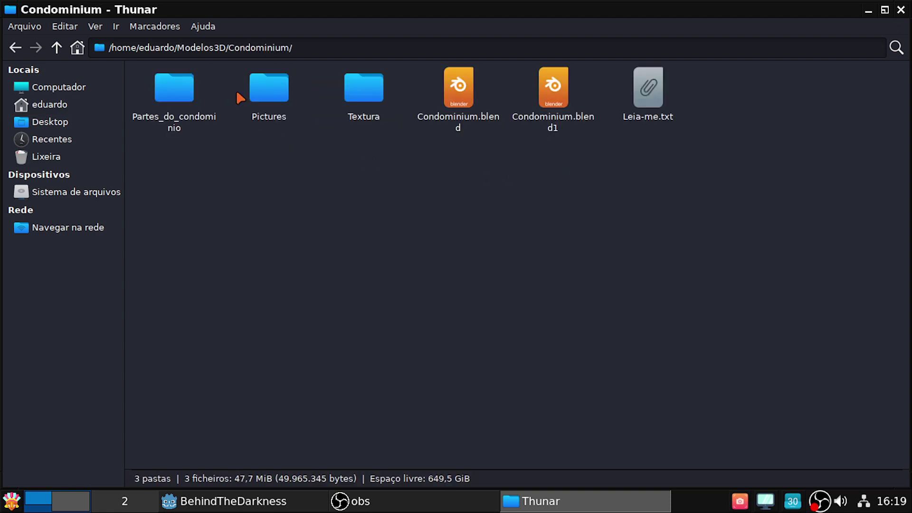
double_click(176, 114)
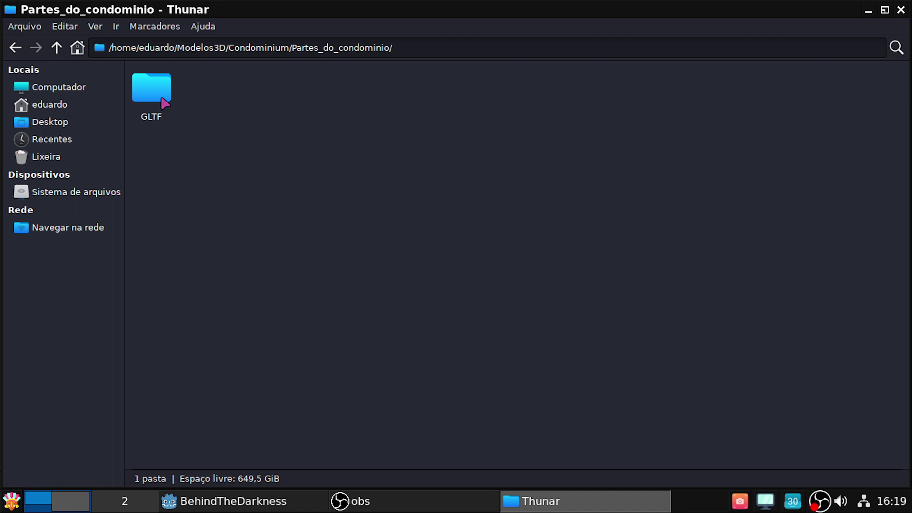
double_click(165, 103)
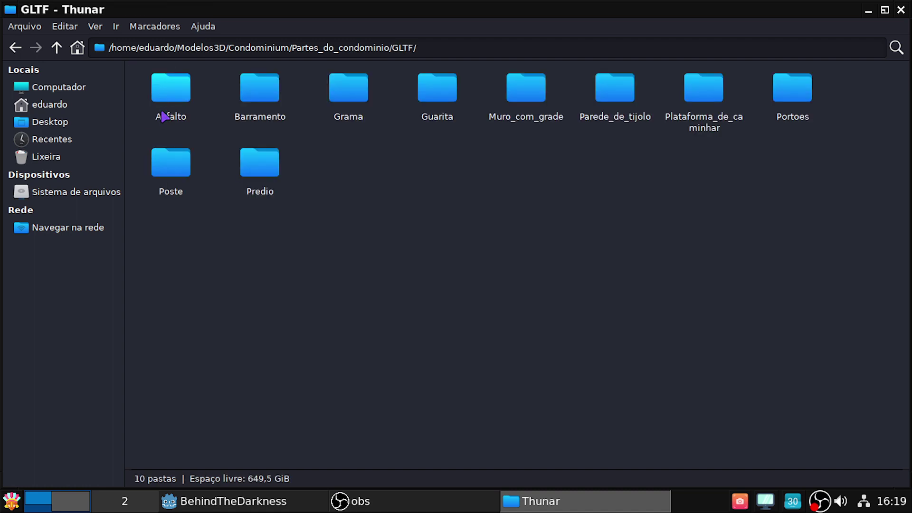
double_click(164, 116)
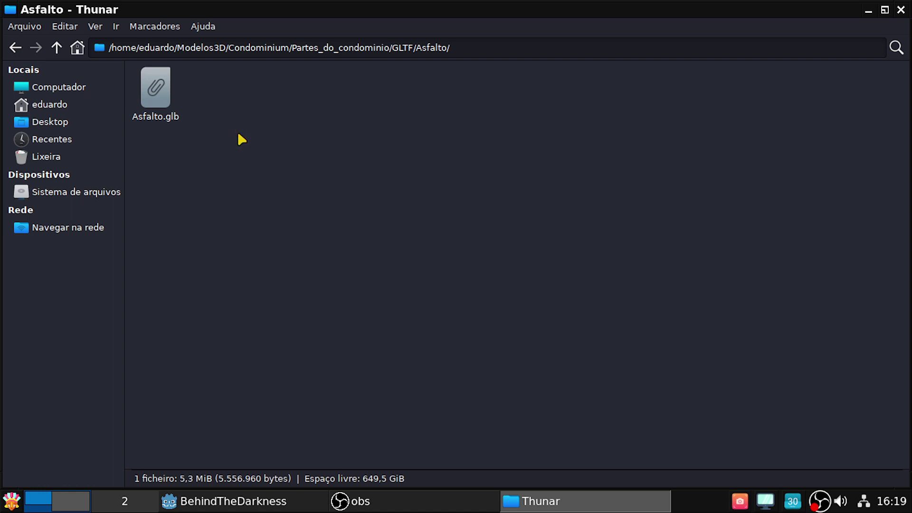
left_click(56, 48)
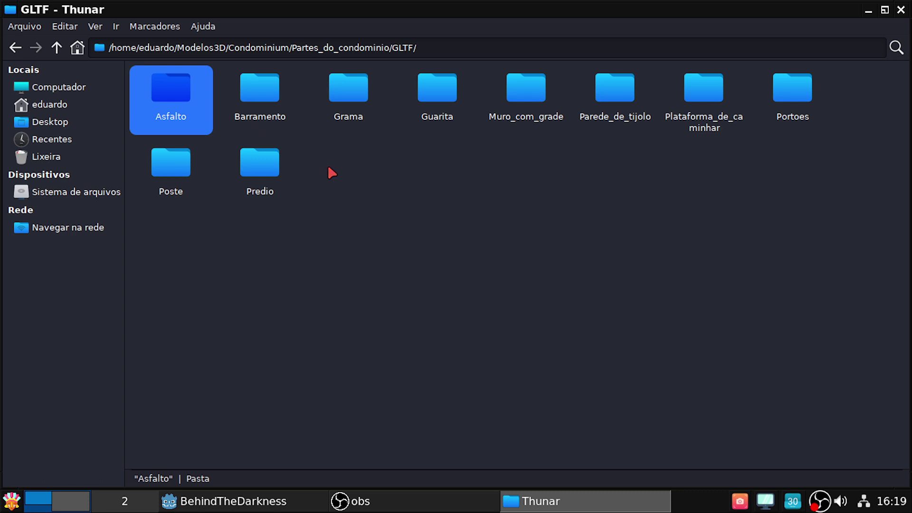
left_click(244, 501)
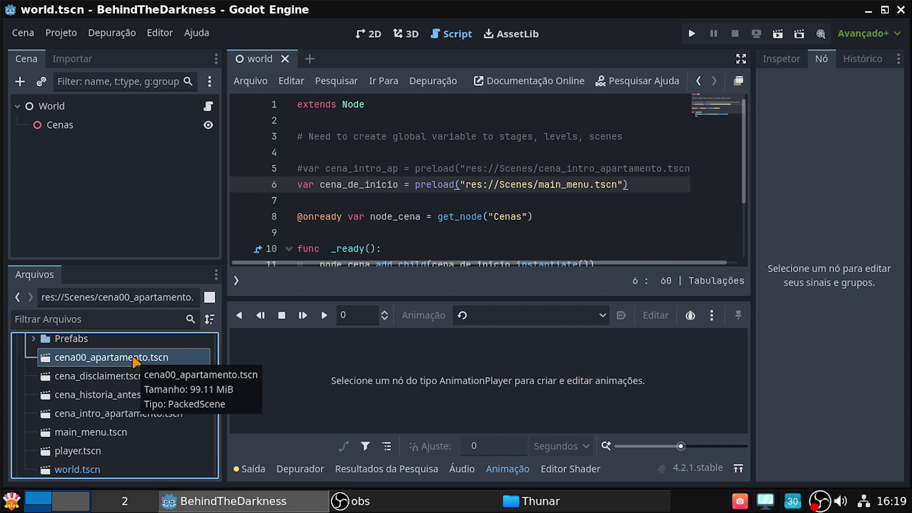
Step: Open cena00_apartamento.tscn in the 3D view, briefly showing and hiding the Output panel
double_click(134, 360)
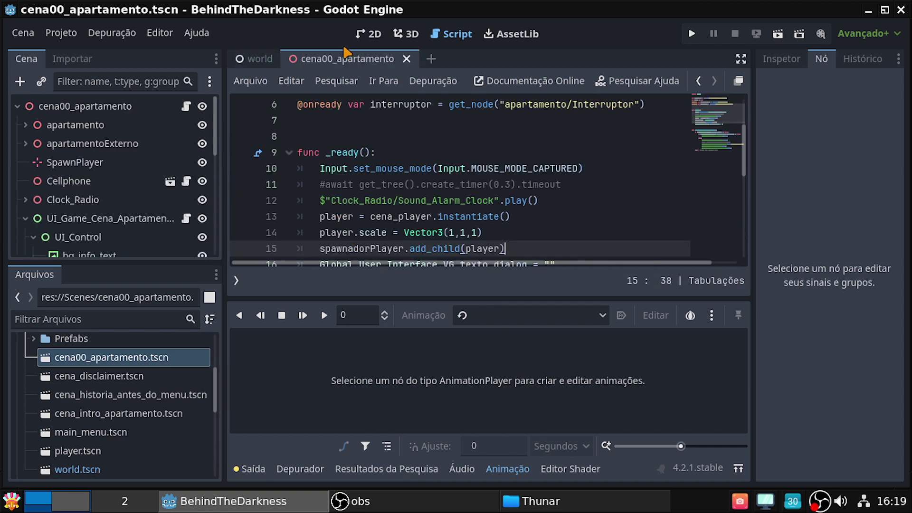
left_click(406, 34)
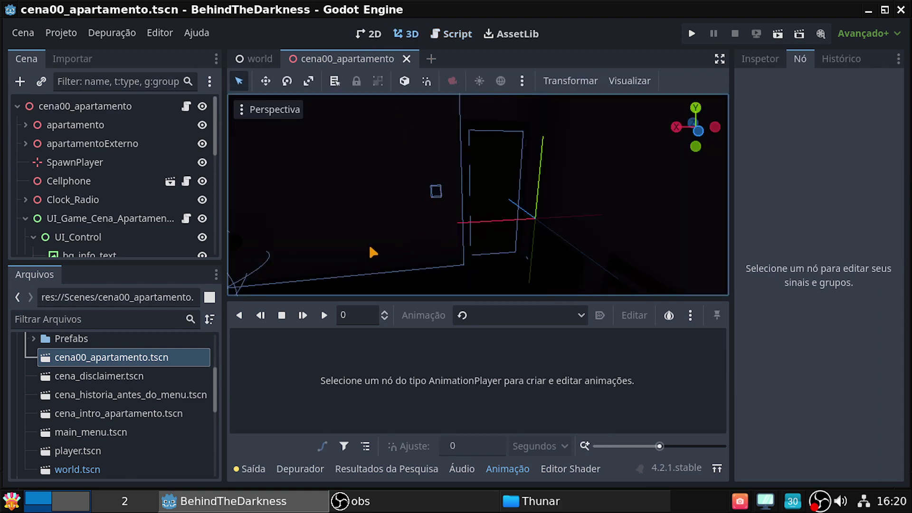
left_click(244, 472)
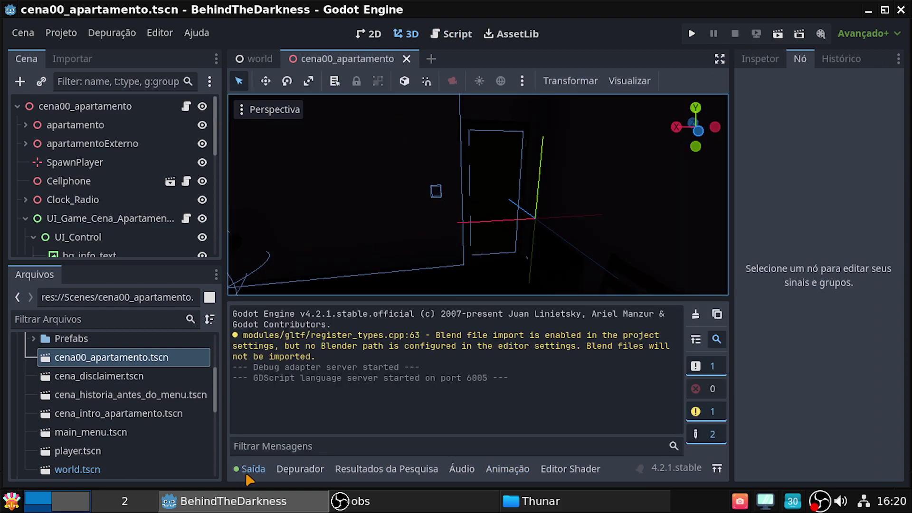
left_click(246, 472)
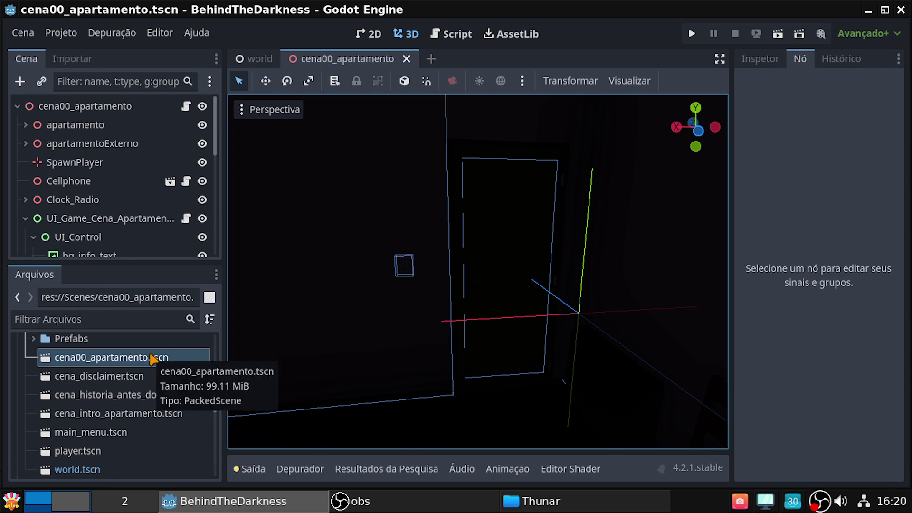
Step: Freelook around the apartment interior toward the door, then close the cena00_apartamento tab
right_click_drag(428, 380, 428, 380)
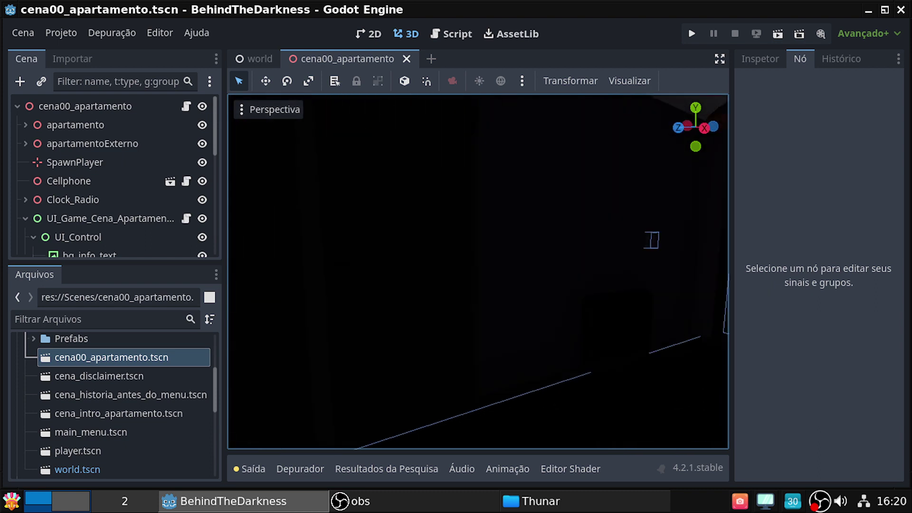
mouse_move(651, 240)
right_mouse_down()
mouse_move(358, 276)
mouse_move(287, 252)
right_mouse_up()
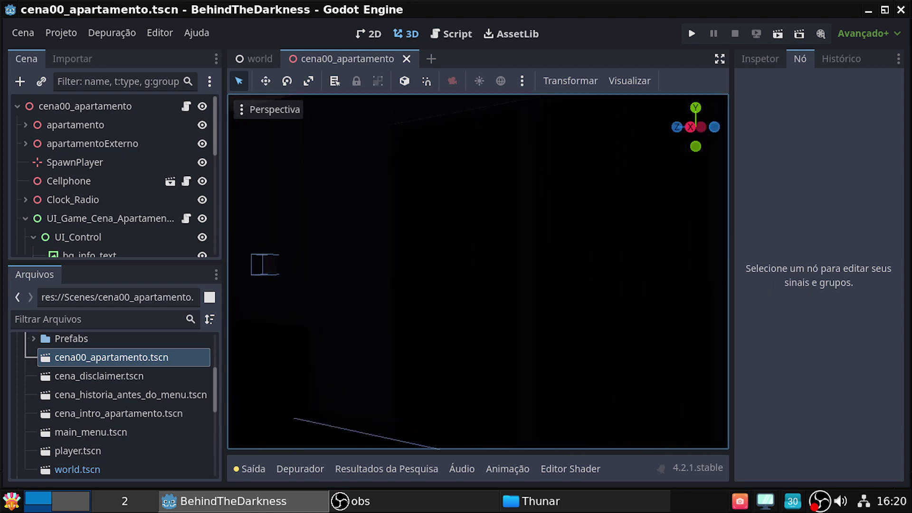
right_click_drag(287, 252, 287, 252)
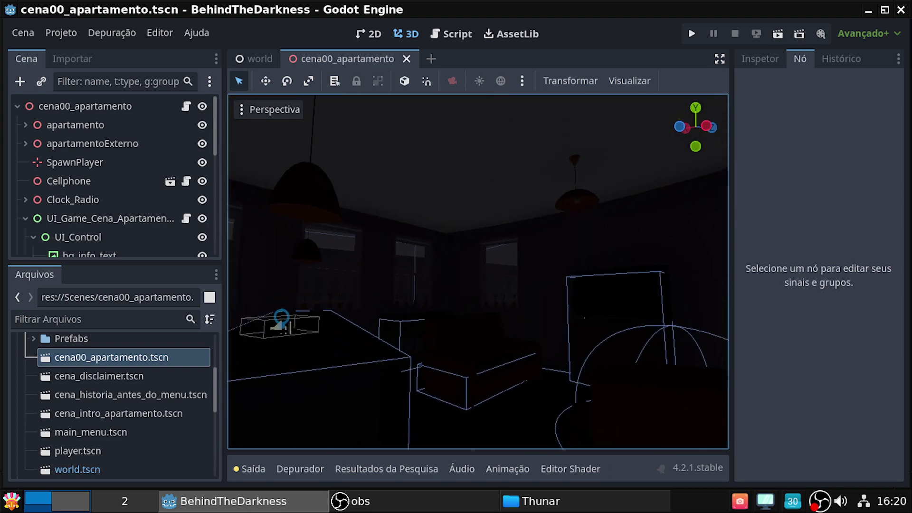
right_click_drag(420, 266, 421, 267)
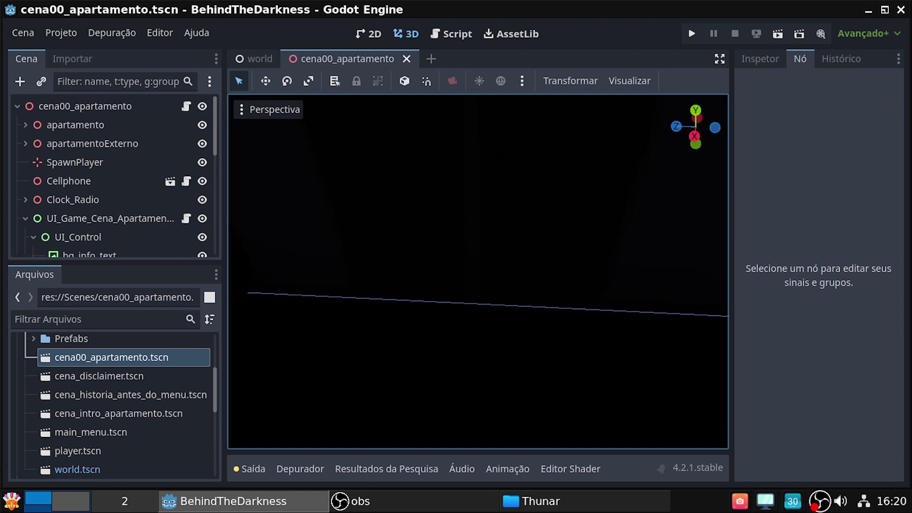
right_click_drag(421, 267, 483, 271)
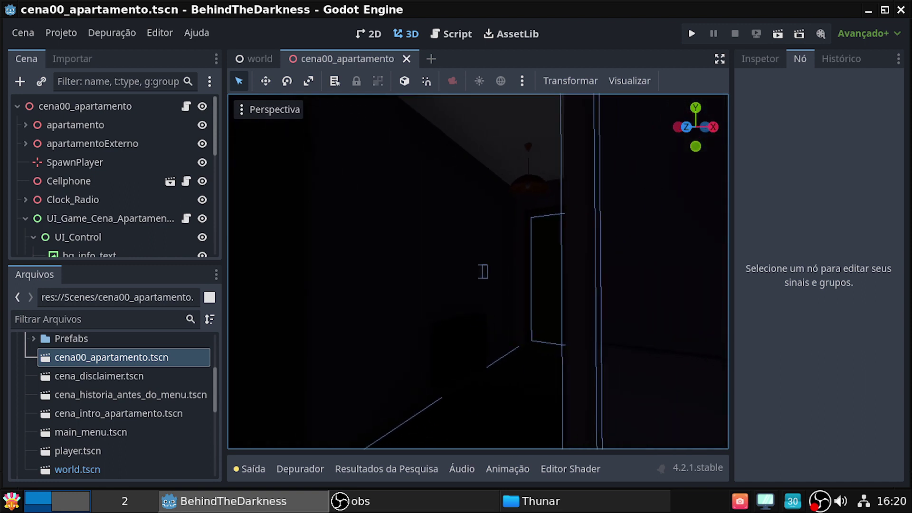
right_click_drag(476, 271, 616, 289)
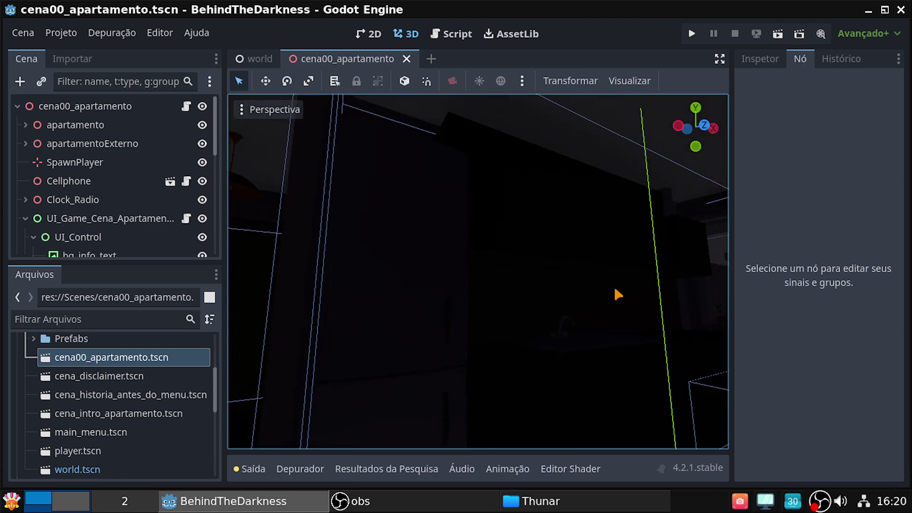
left_click(407, 59)
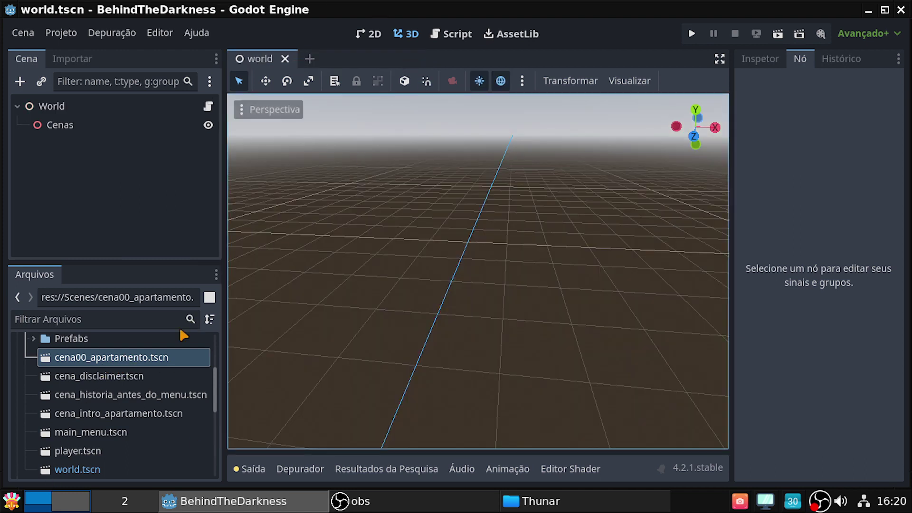
Step: Duplicate cena00_apartamento.tscn as cena01_apartamento.tscn in the Scenes folder
right_click(106, 362)
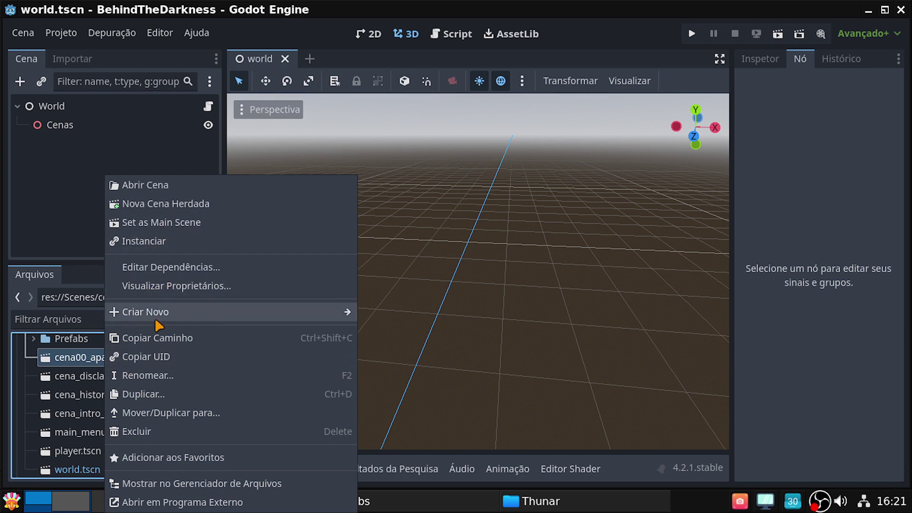
left_click(166, 401)
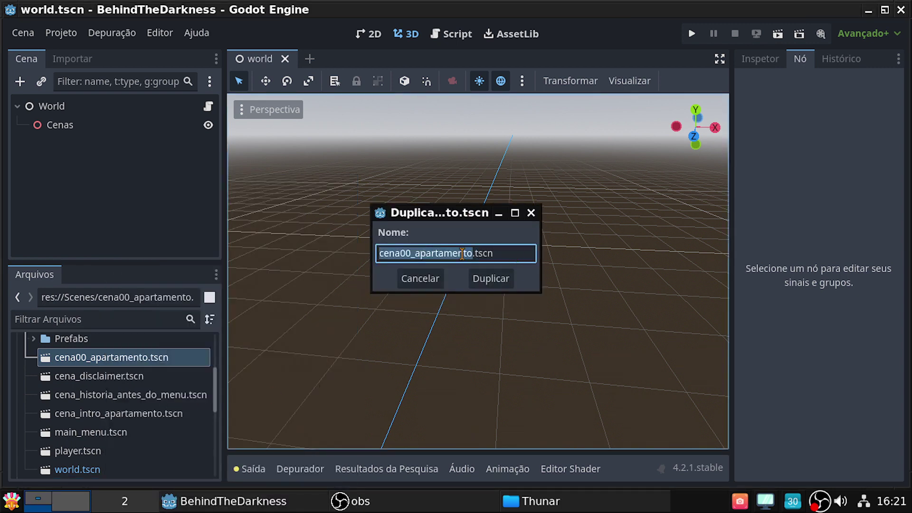
left_click(414, 253)
key("BackSpace")
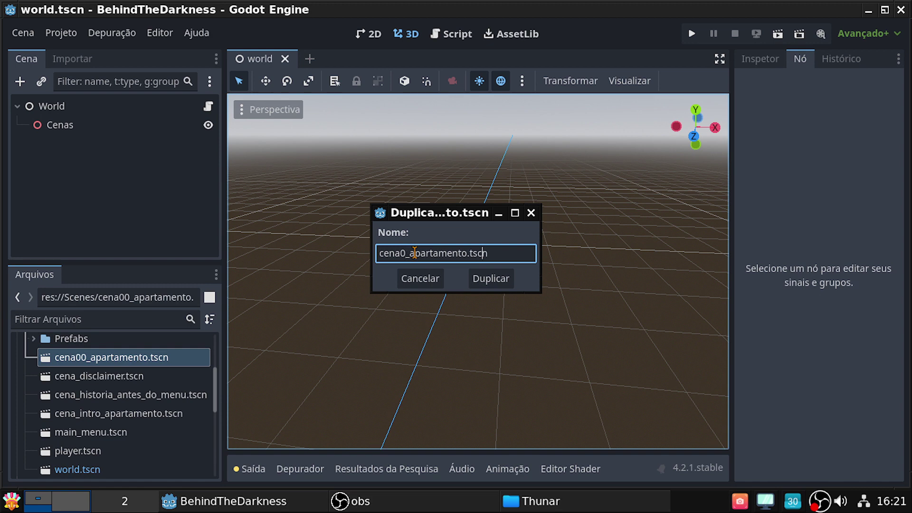
type("1")
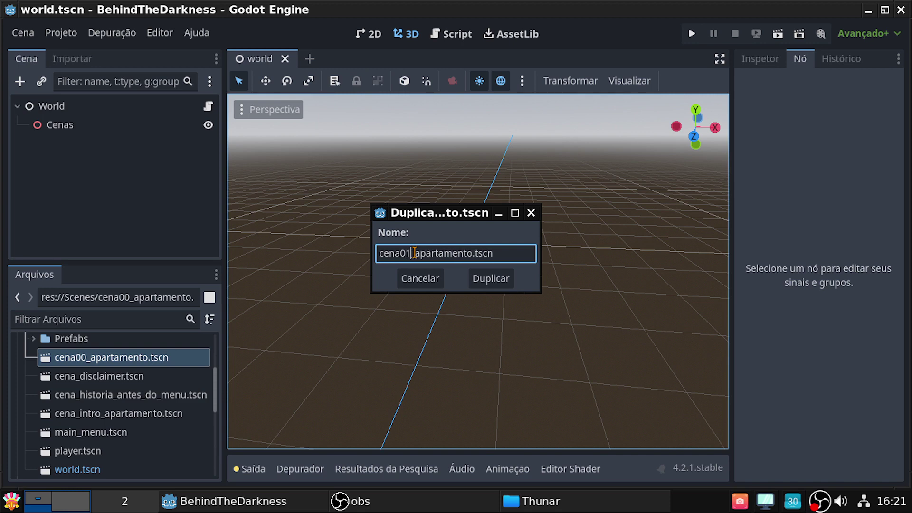
key("Return")
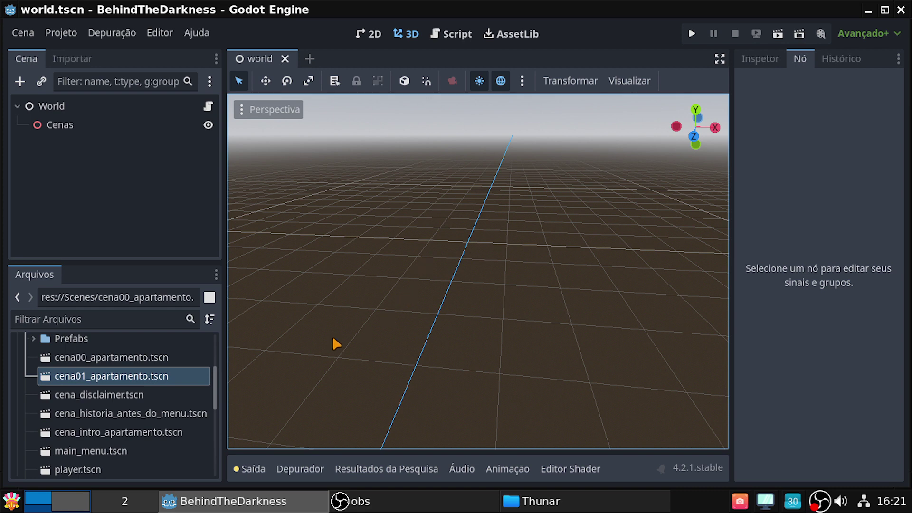
double_click(113, 377)
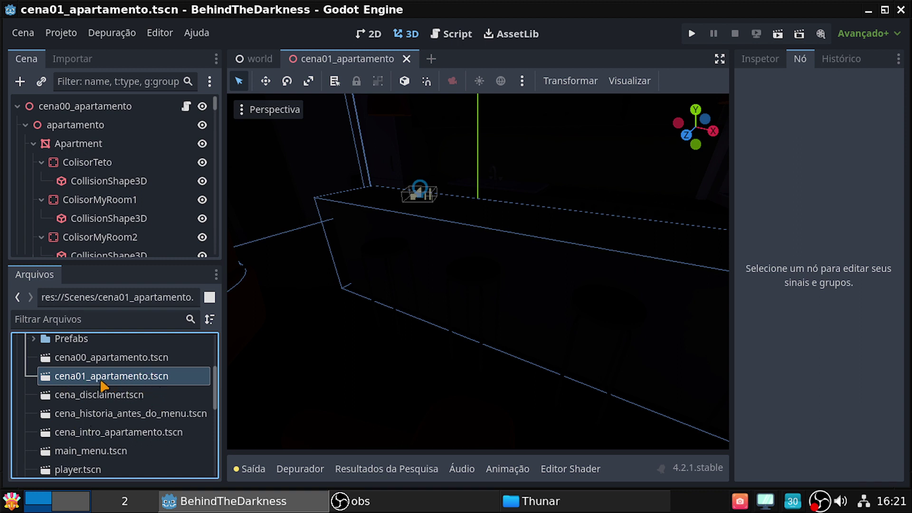
double_click(69, 109)
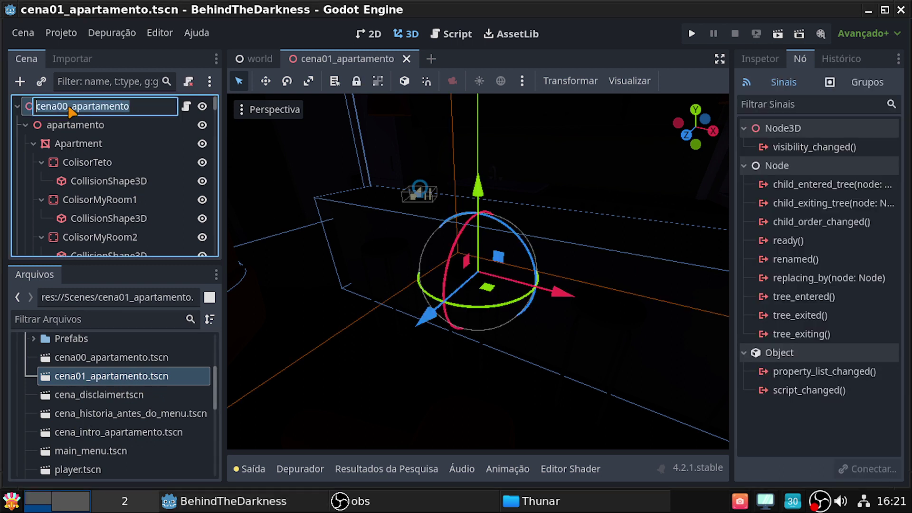
left_click(69, 108)
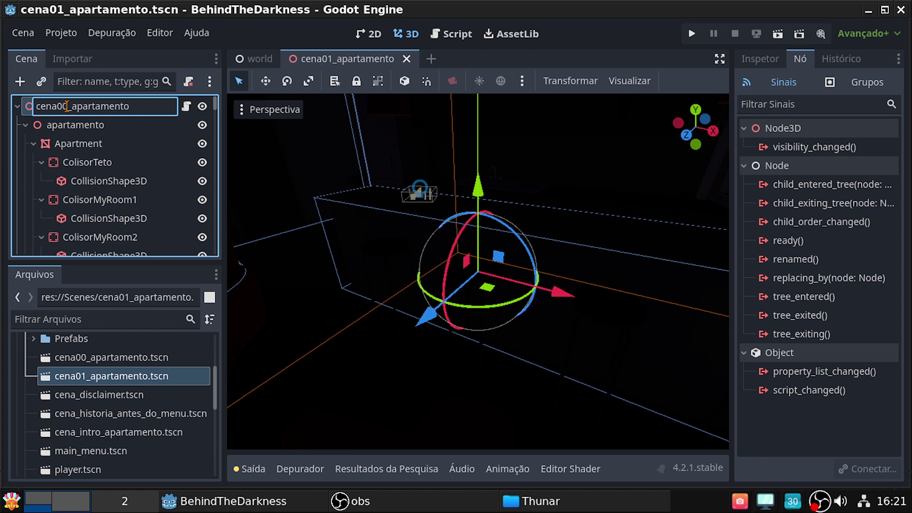
key("Delete")
type("1")
key("Return")
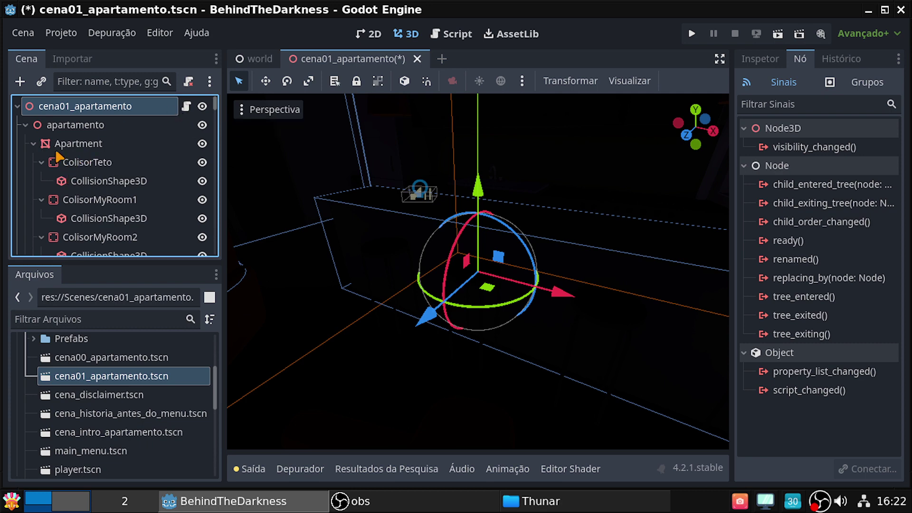
left_click(32, 144)
left_click(32, 162)
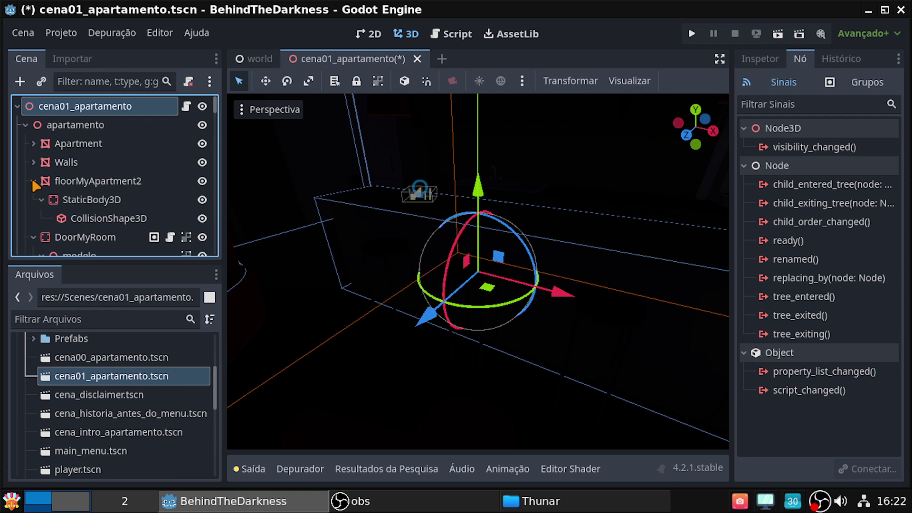
left_click(33, 180)
left_click(33, 200)
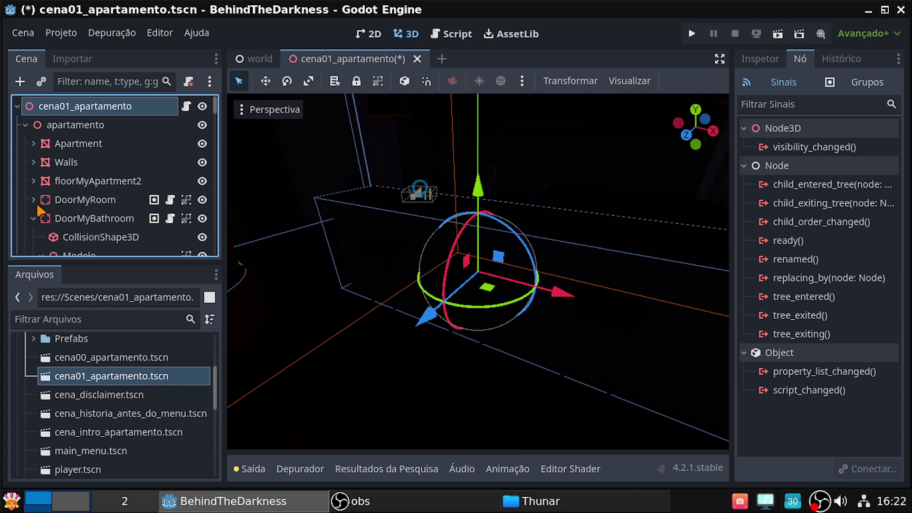
left_click(33, 218)
scroll(56, 221, "down", 2)
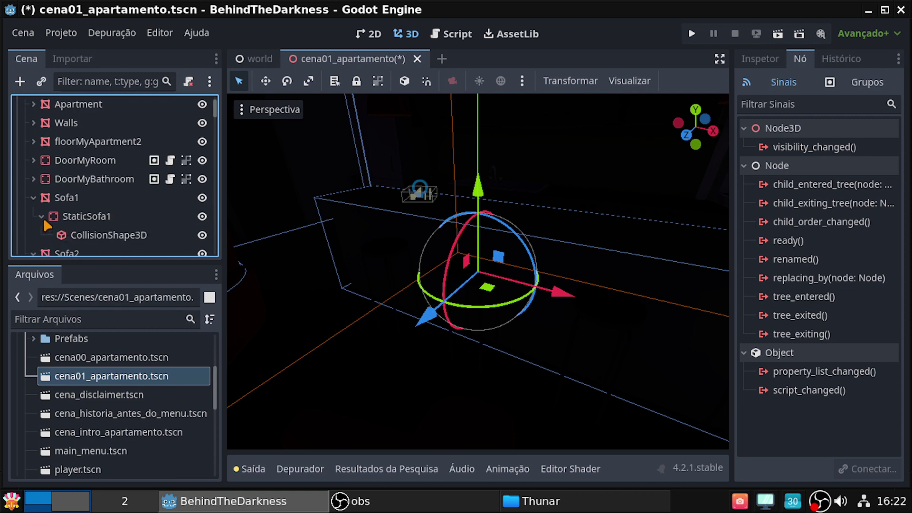
scroll(56, 221, "down", 2)
left_click(33, 158)
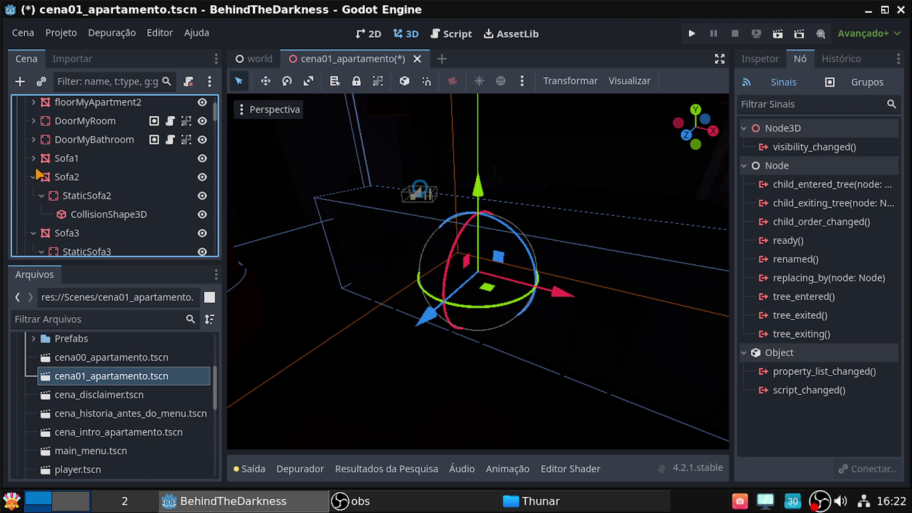
left_click(34, 176)
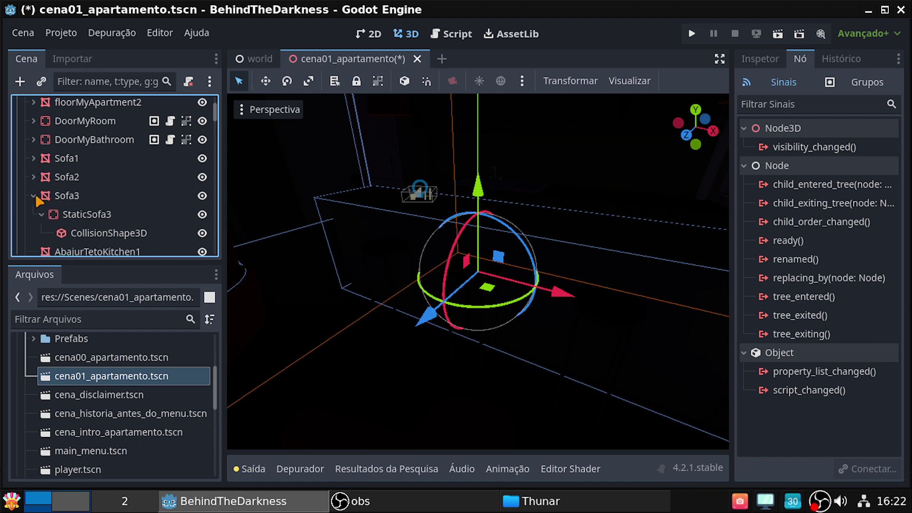
left_click(33, 196)
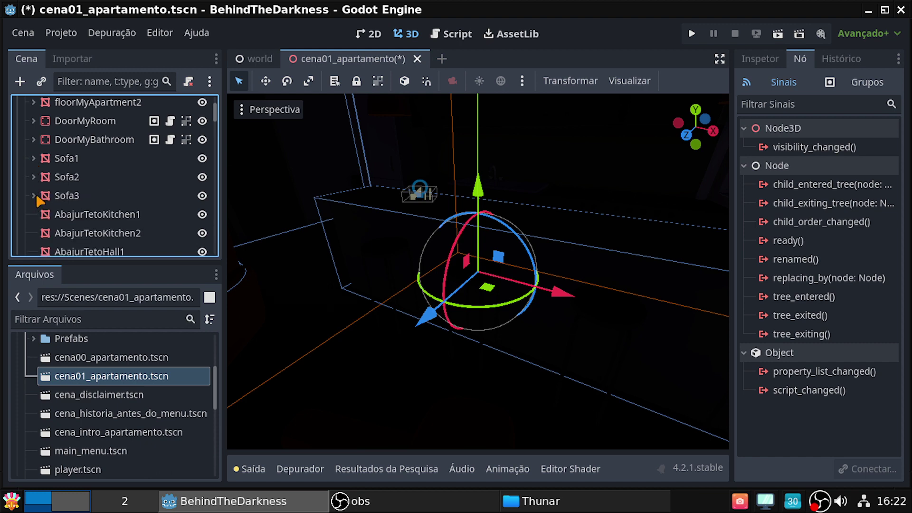
right_click(78, 375)
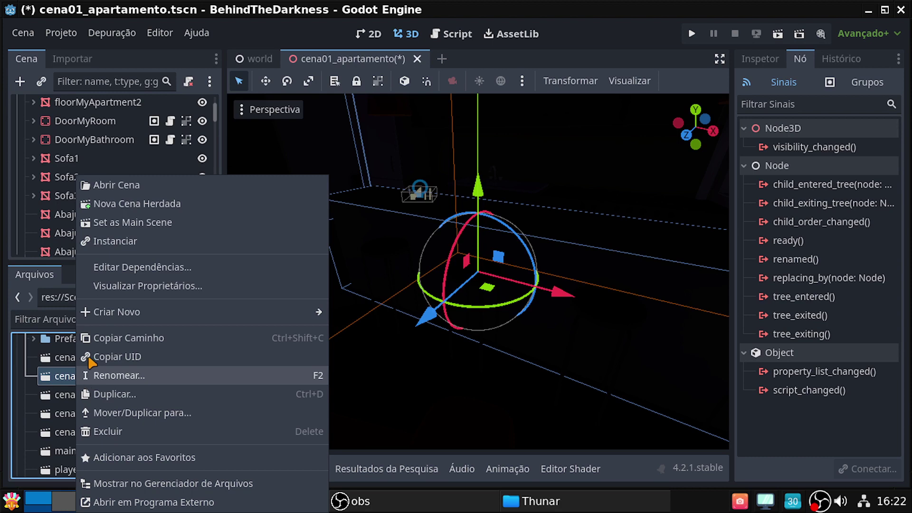
left_click(54, 138)
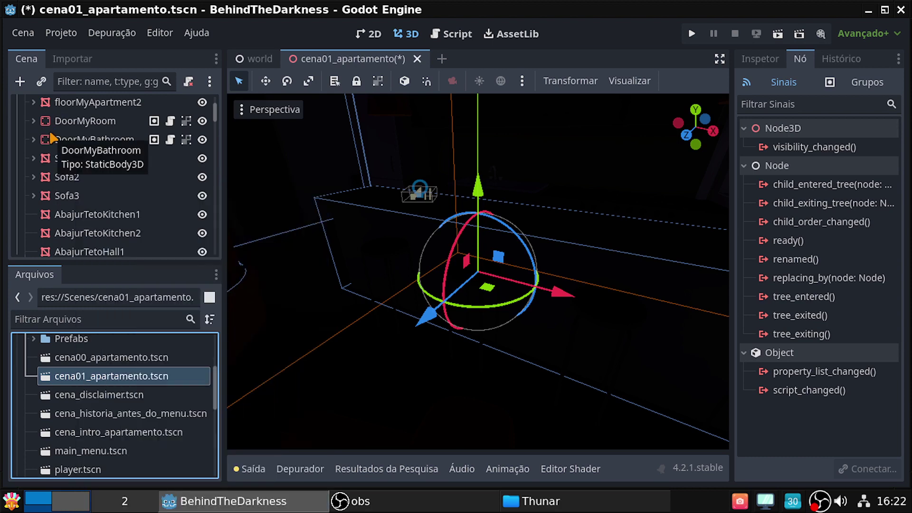
scroll(90, 206, "down", 2)
scroll(90, 205, "down", 2)
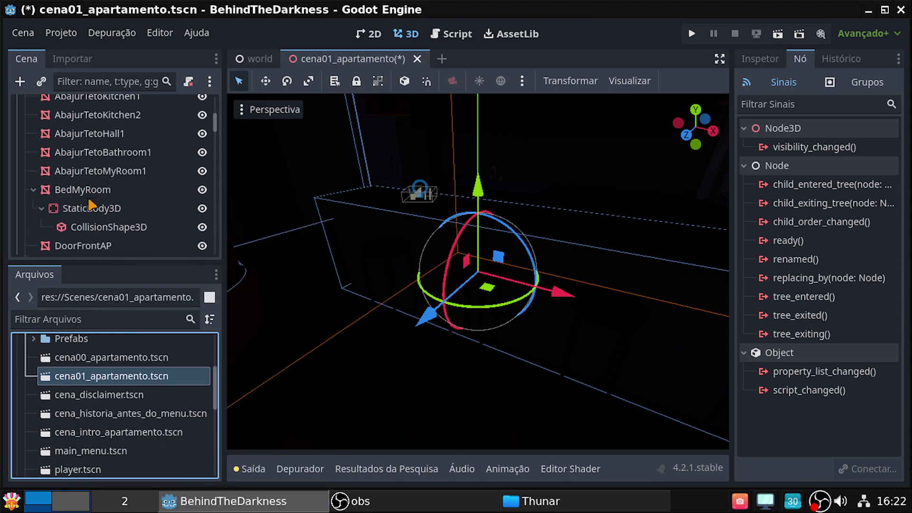
scroll(90, 205, "down", 2)
left_click(33, 131)
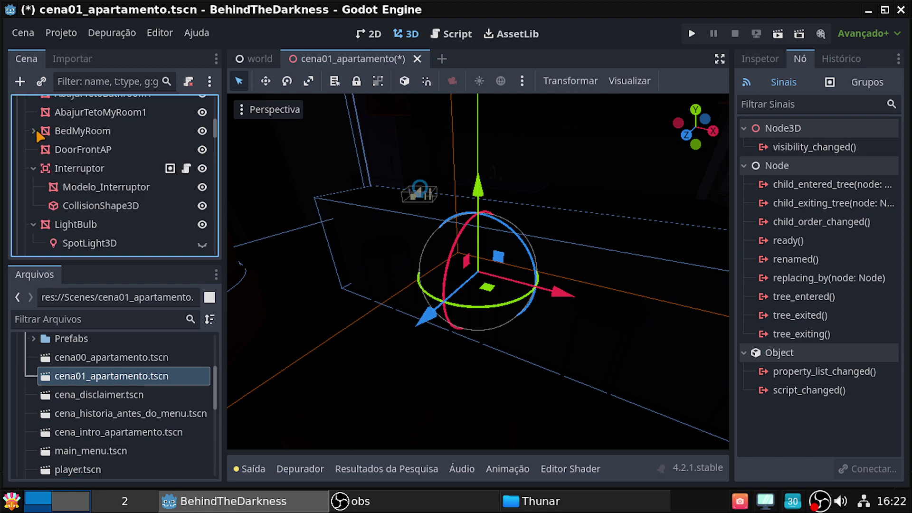
left_click(33, 168)
left_click(34, 187)
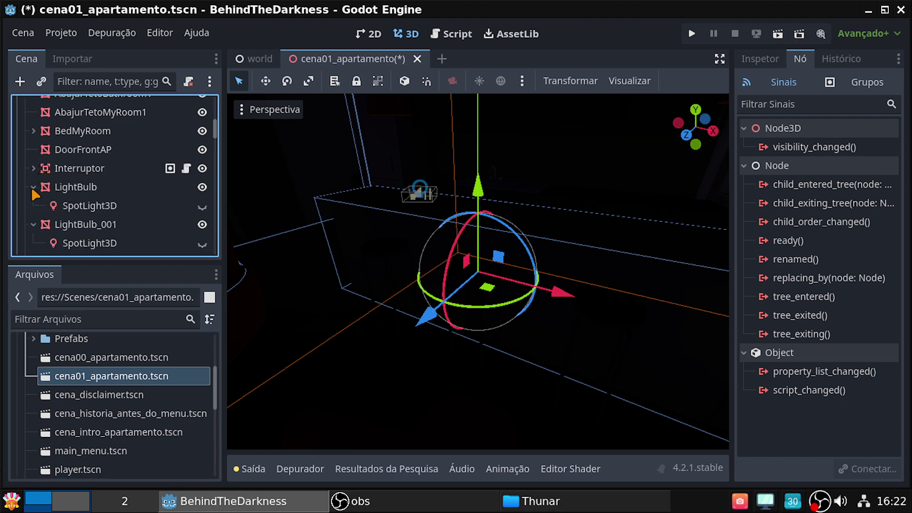
left_click(33, 206)
left_click(33, 205)
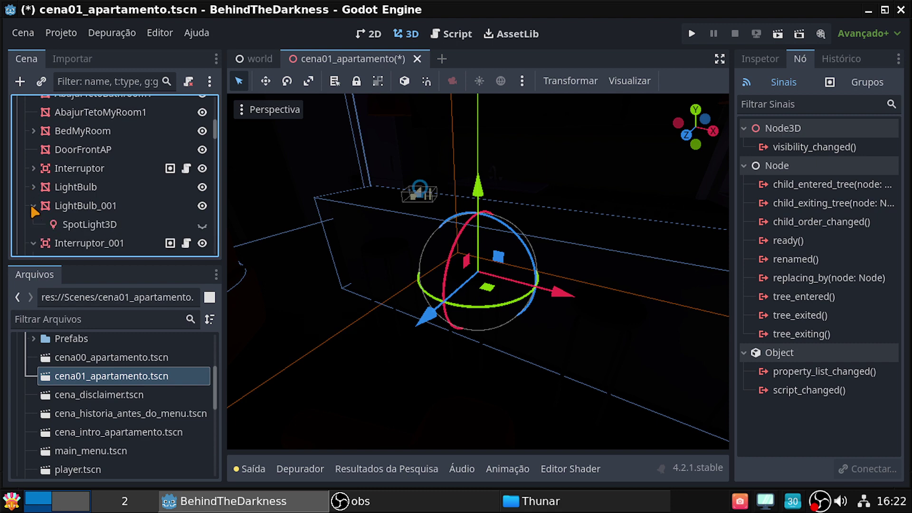
left_click(34, 206)
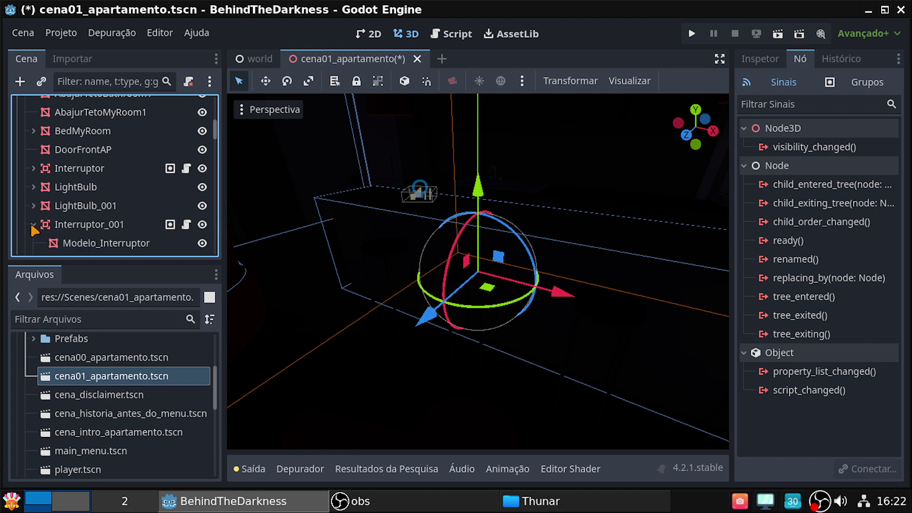
left_click(33, 224)
scroll(82, 221, "down", 2)
scroll(84, 213, "down", 3)
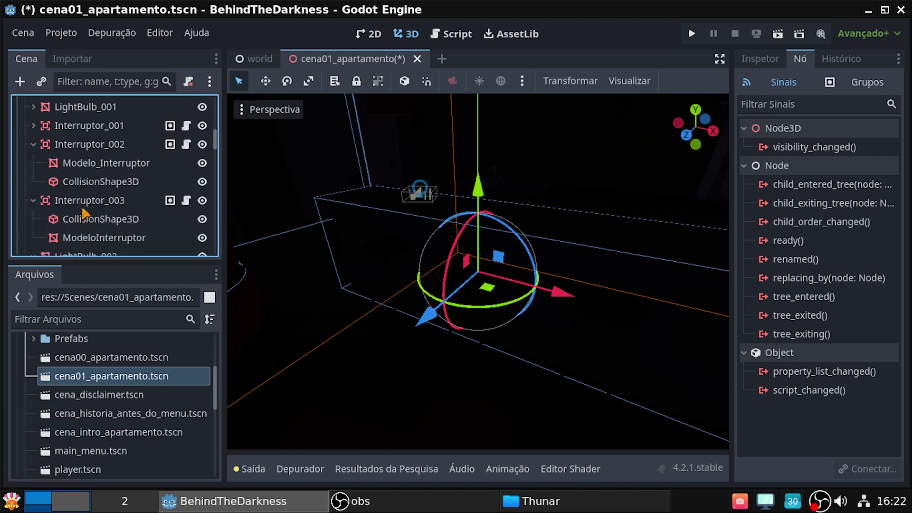
left_click(33, 144)
left_click(34, 163)
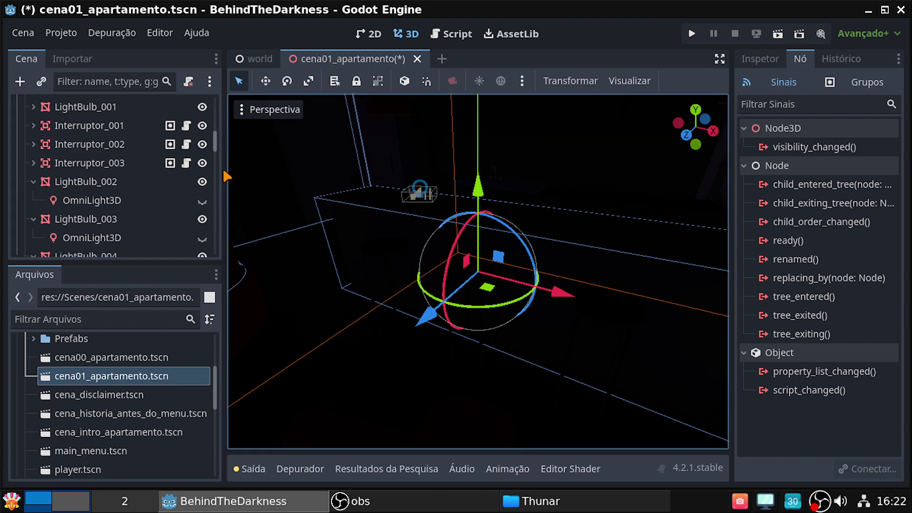
left_click(31, 182)
left_click(34, 199)
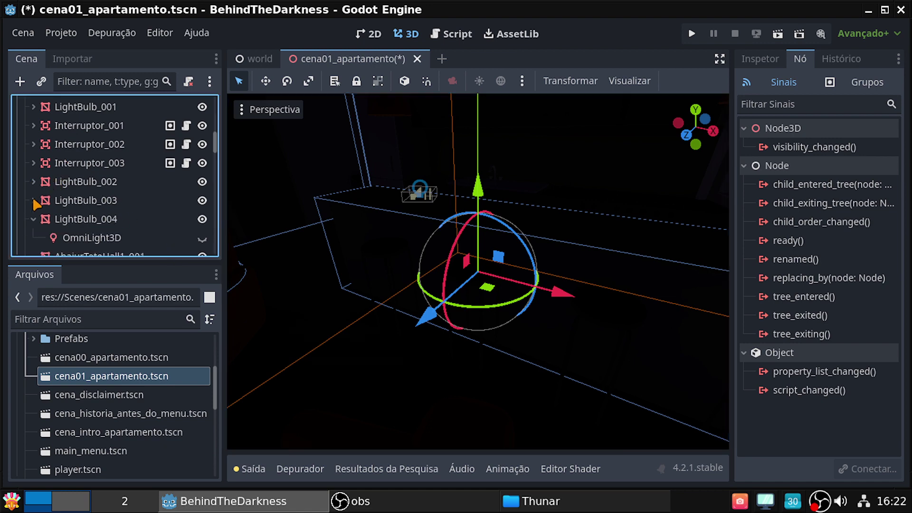
scroll(43, 207, "down", 4)
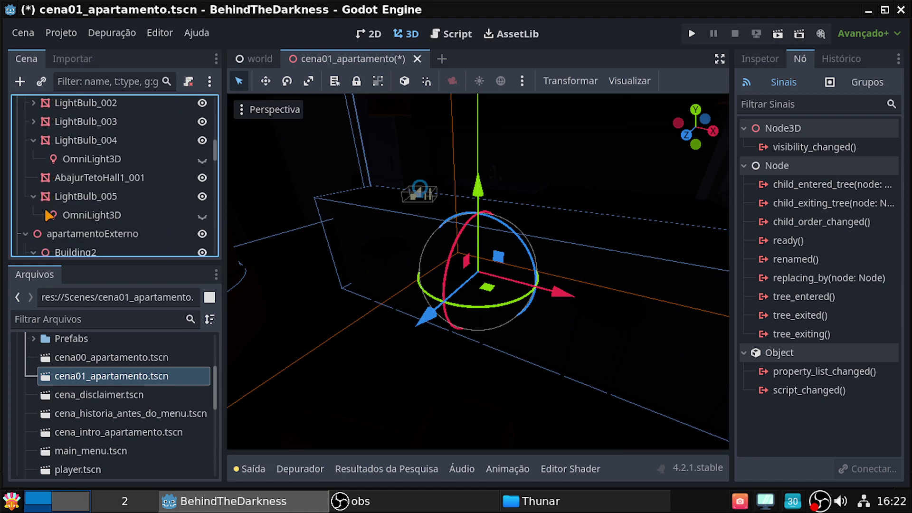
left_click(40, 140)
left_click(34, 140)
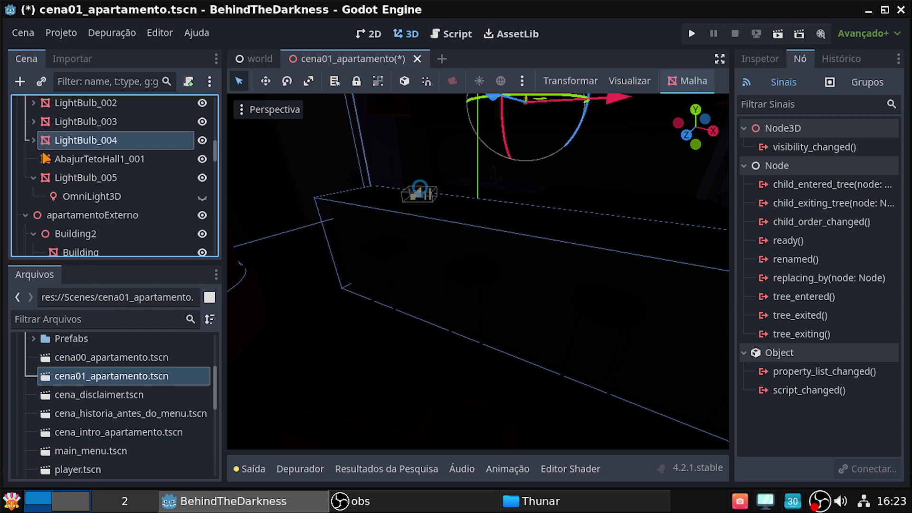
left_click(34, 177)
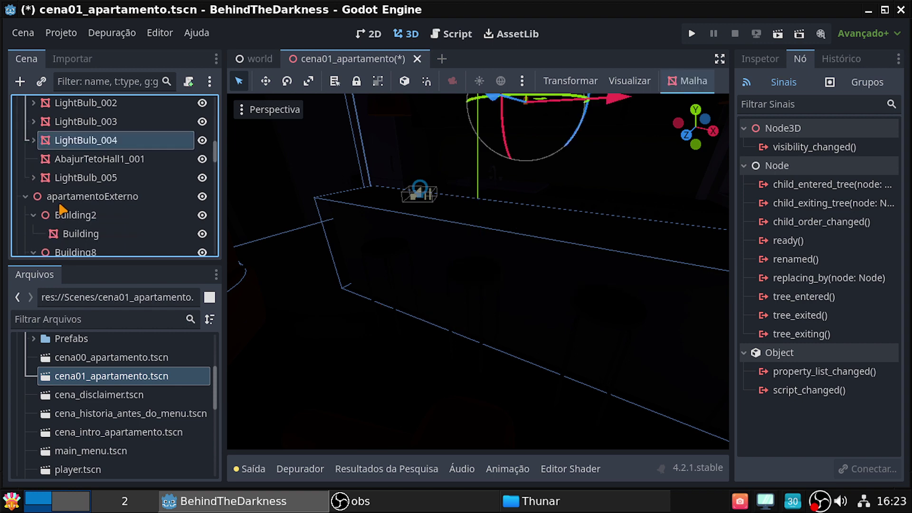
left_click(25, 195)
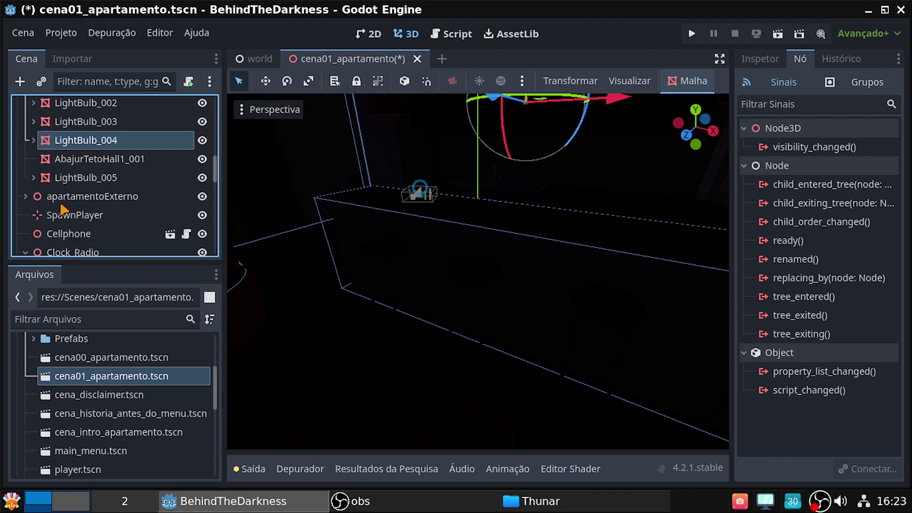
left_click(22, 197)
left_click(22, 196)
left_click(22, 196)
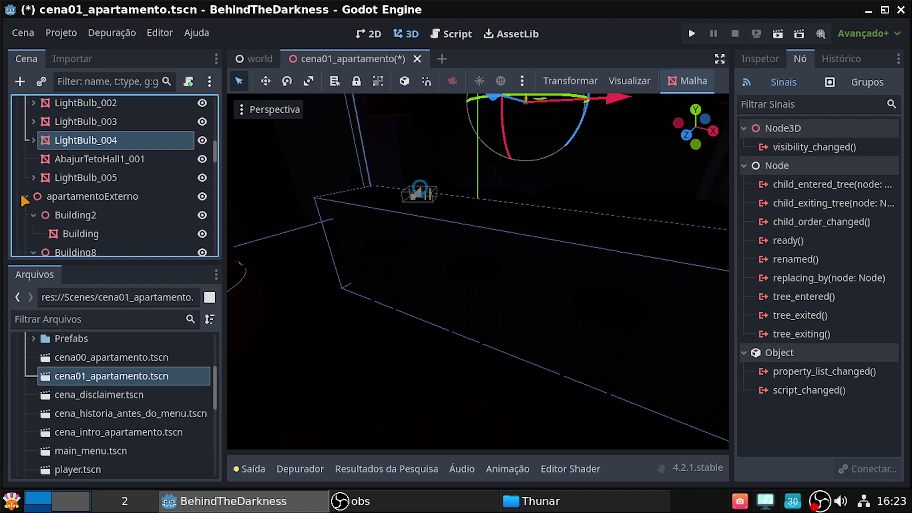
left_click(24, 193)
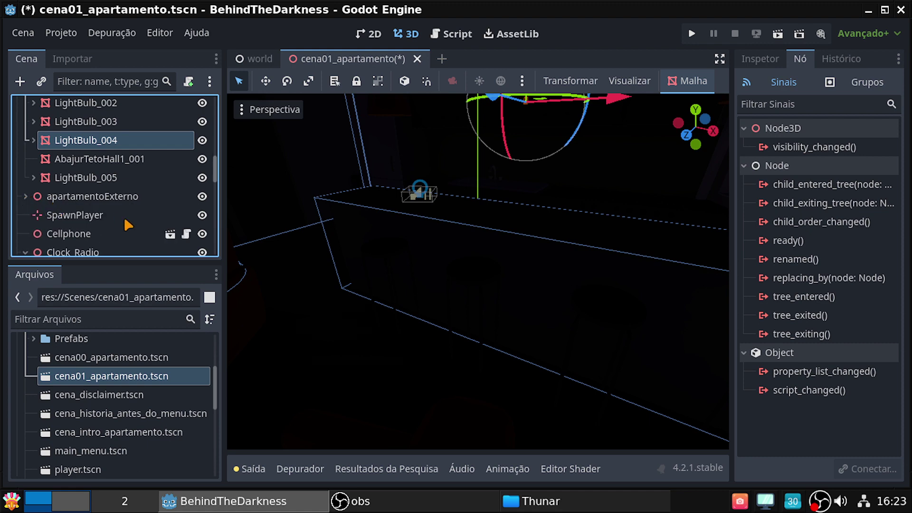
scroll(114, 216, "down", 2)
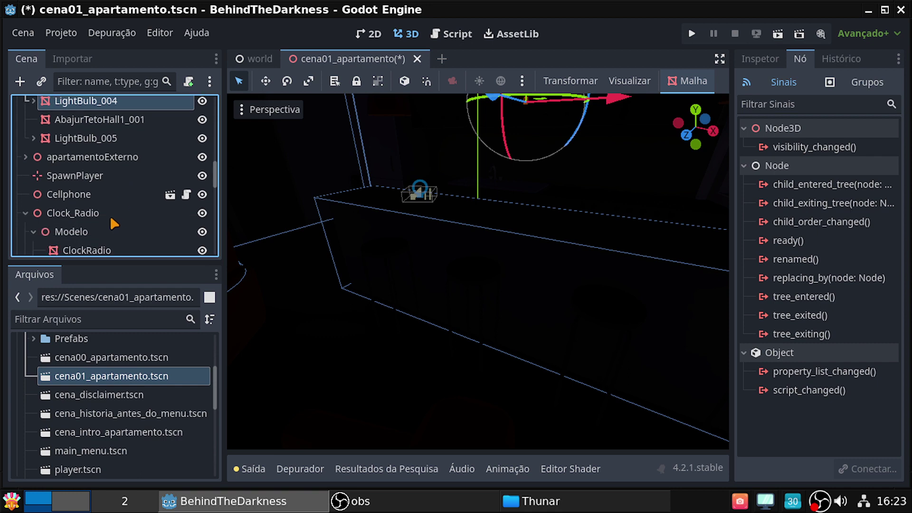
left_click(99, 177)
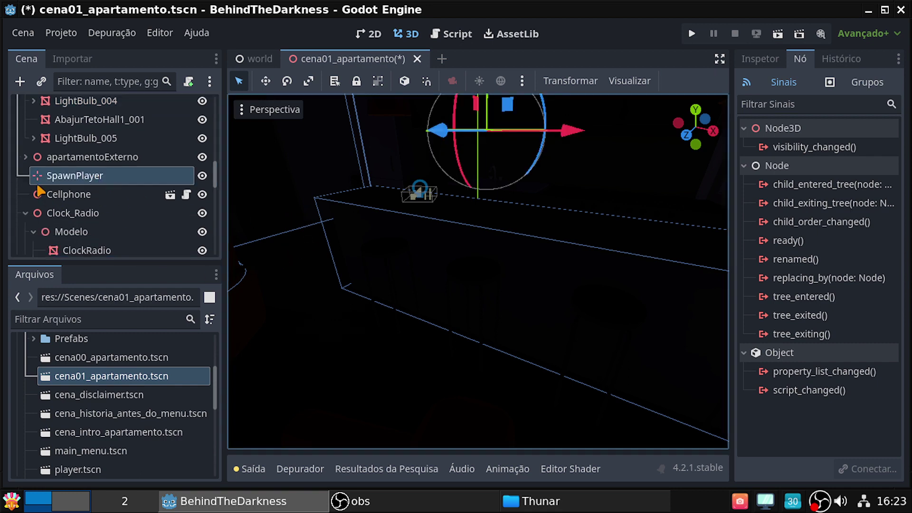
scroll(71, 221, "down", 3)
scroll(73, 227, "down", 3)
scroll(95, 232, "down", 3)
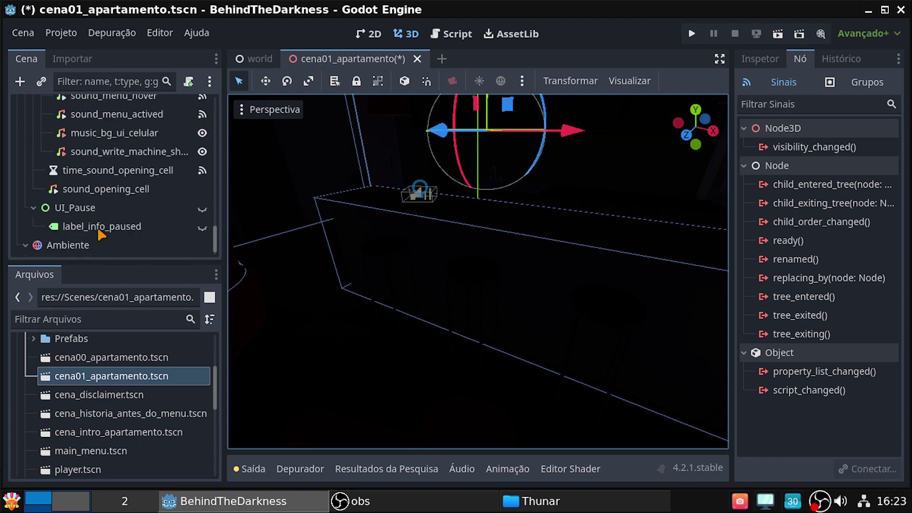
scroll(101, 234, "down", 1)
Step: Rotate the DirectionalLight3D on its red ring to -89.975° and orbit toward the kitchen counter
left_click(102, 244)
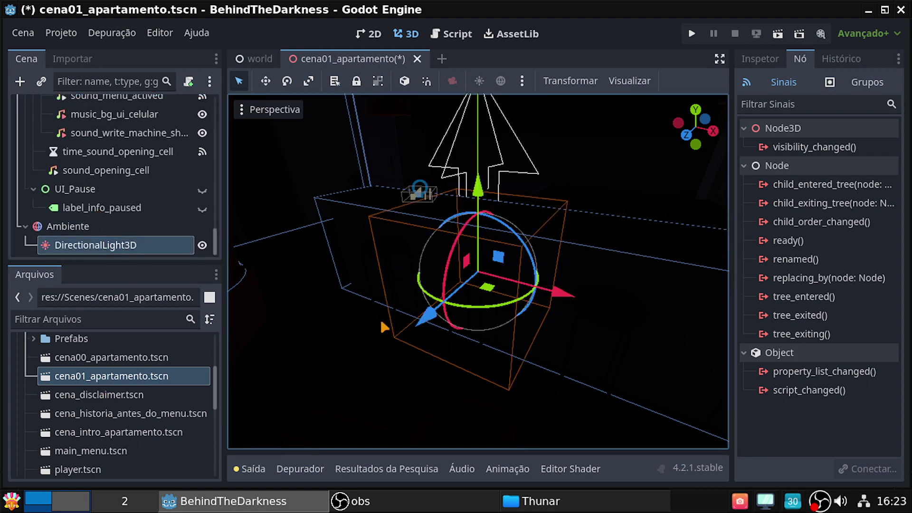
left_click(287, 81)
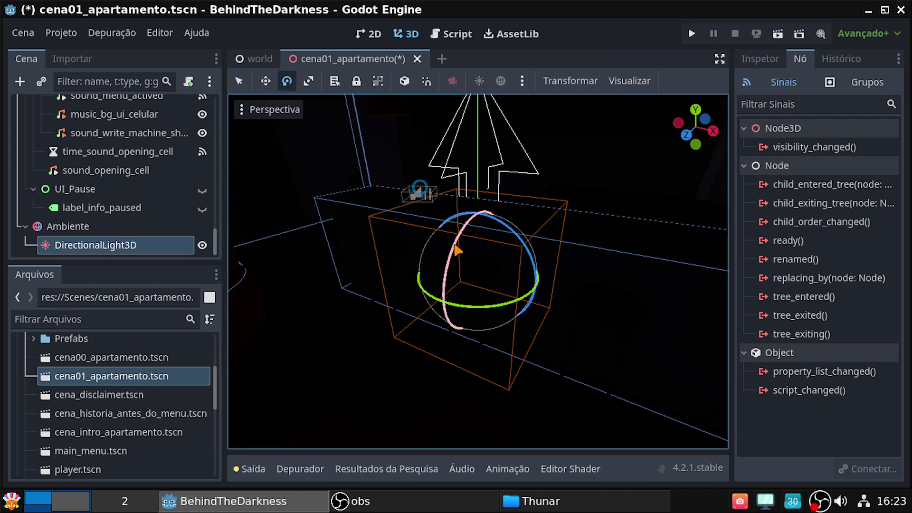
mouse_move(457, 251)
left_mouse_down()
mouse_move(666, 125)
mouse_move(588, 377)
mouse_move(568, 380)
left_mouse_up()
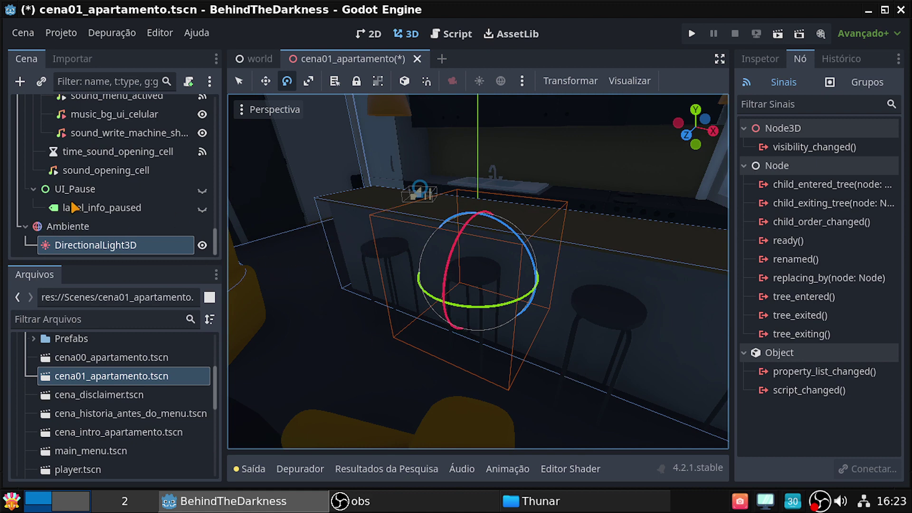
mouse_move(300, 269)
middle_mouse_down()
mouse_move(342, 266)
mouse_move(361, 285)
mouse_move(468, 289)
middle_mouse_up()
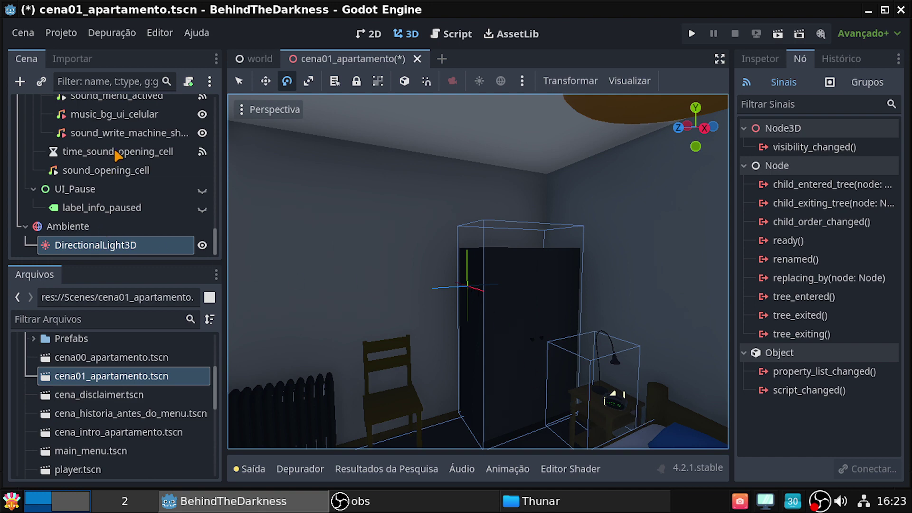
Step: Select SpawnPlayer and drag it along its Z axis with the Move tool
scroll(119, 153, "up", 2)
scroll(121, 178, "up", 2)
scroll(120, 185, "up", 3)
scroll(111, 195, "up", 2)
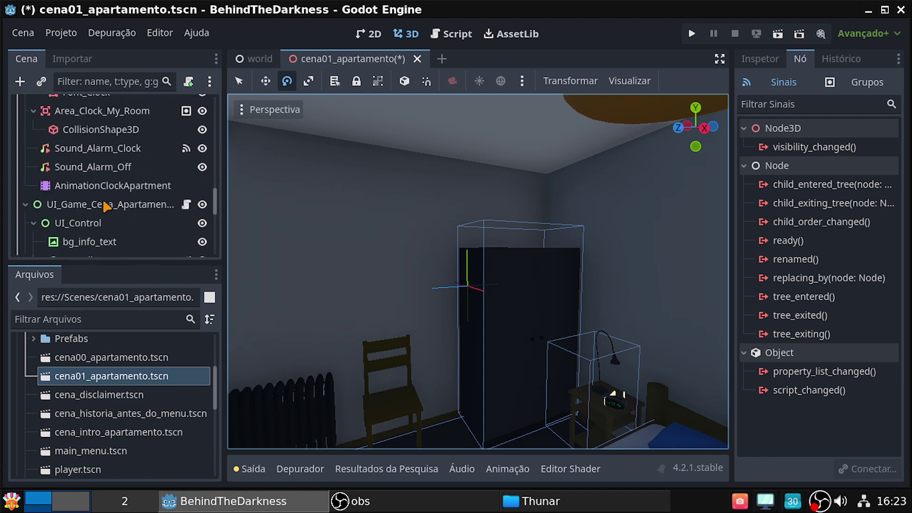
scroll(102, 201, "up", 2)
scroll(103, 202, "up", 2)
scroll(103, 202, "up", 2)
scroll(97, 207, "up", 2)
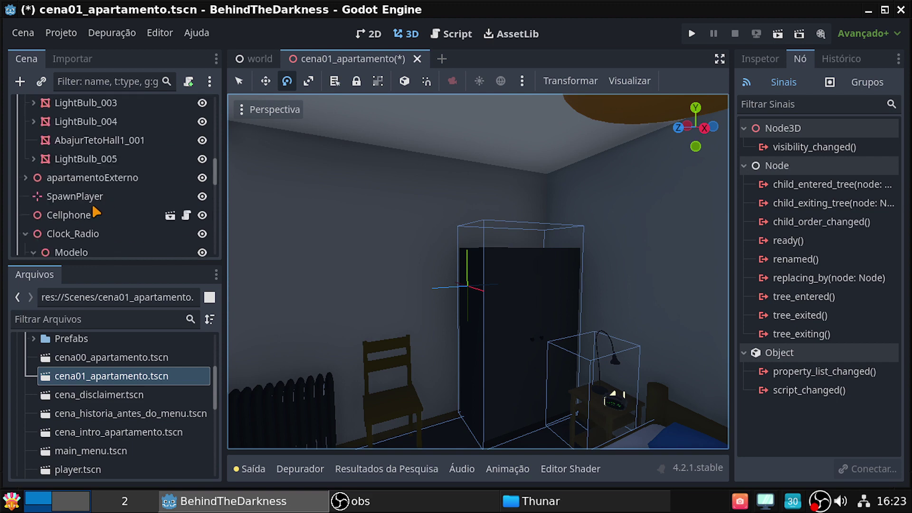
left_click(90, 198)
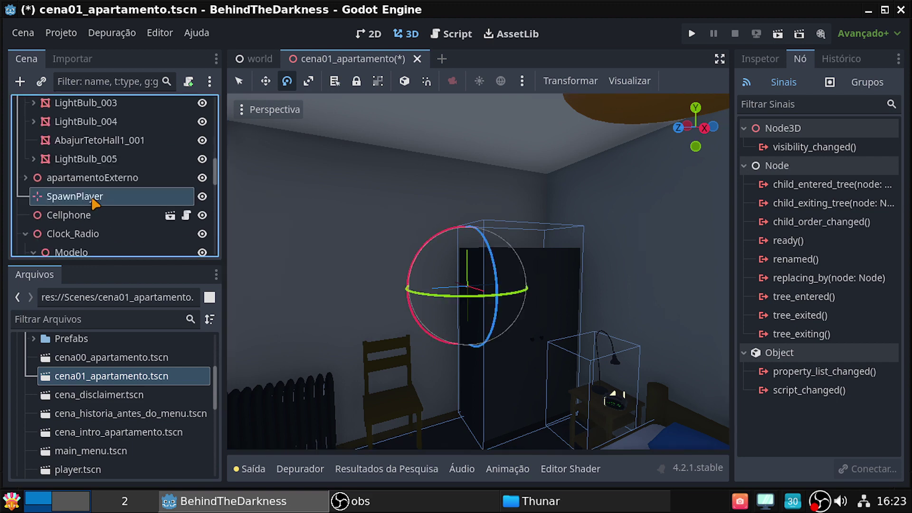
left_click(265, 80)
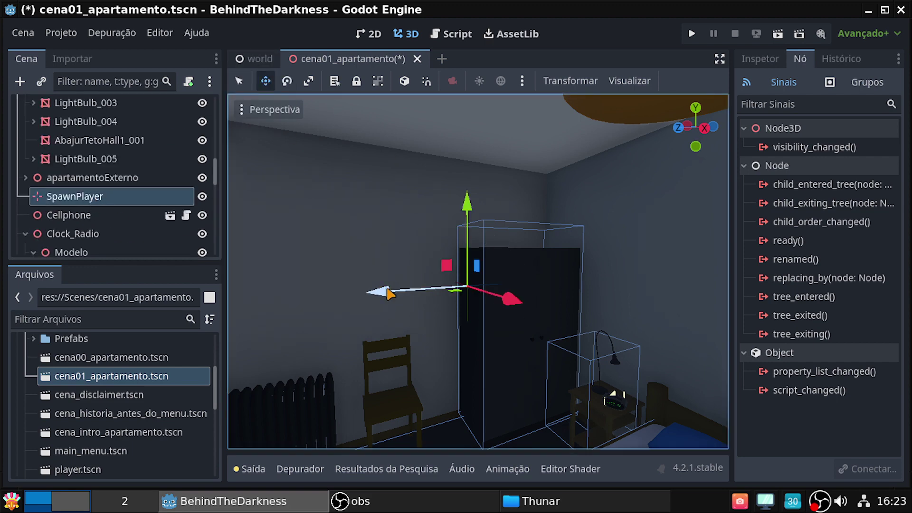
left_click_drag(388, 294, 256, 297)
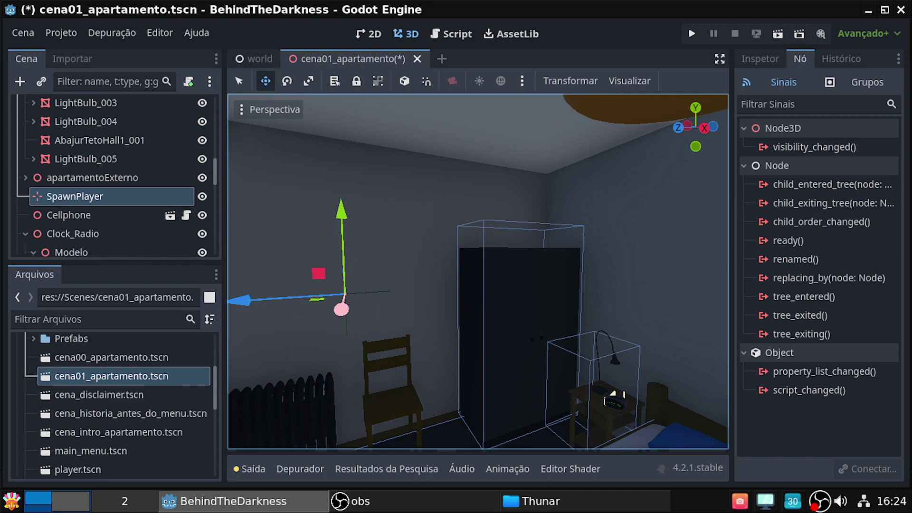
right_click_drag(477, 271, 477, 270)
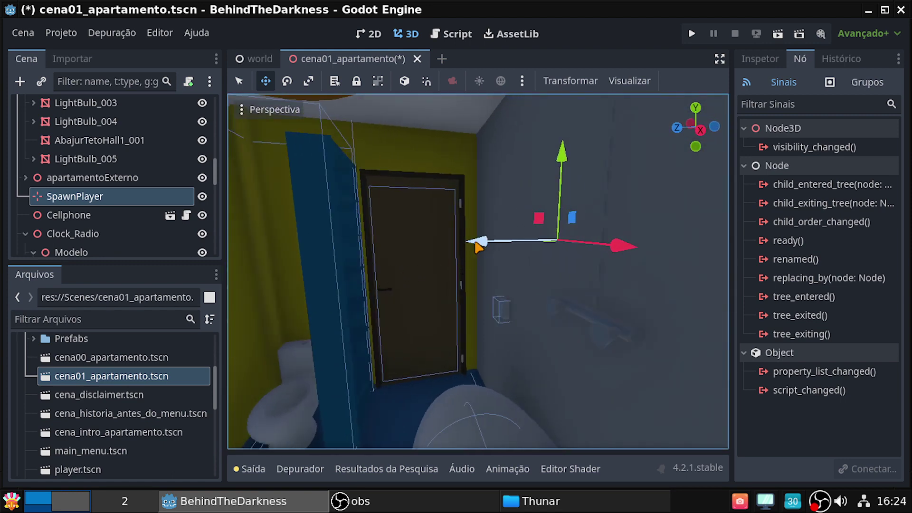
left_click_drag(477, 247, 266, 251)
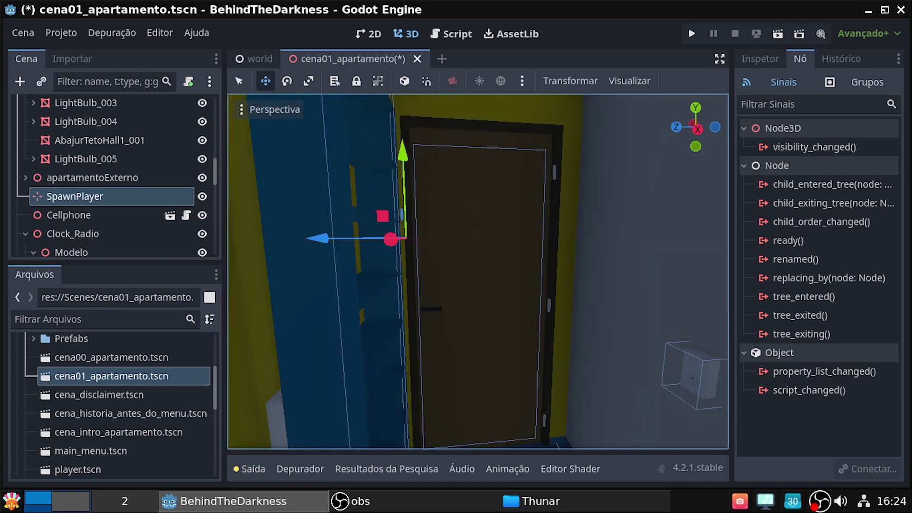
right_click_drag(266, 251, 266, 250)
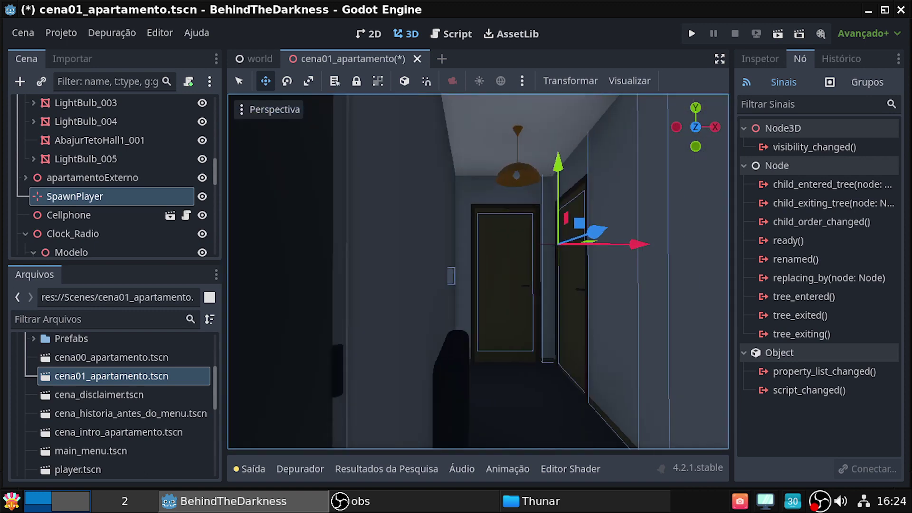
Step: Fine-tune SpawnPlayer's position along Z, Y and X while flying around the apartment
right_click_drag(344, 320, 344, 320)
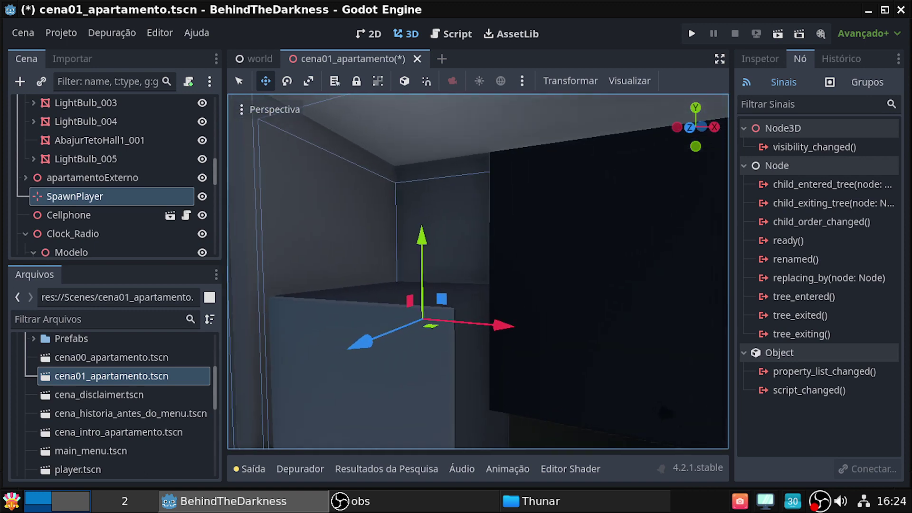
left_click_drag(359, 340, 261, 372)
right_click_drag(261, 372, 311, 366)
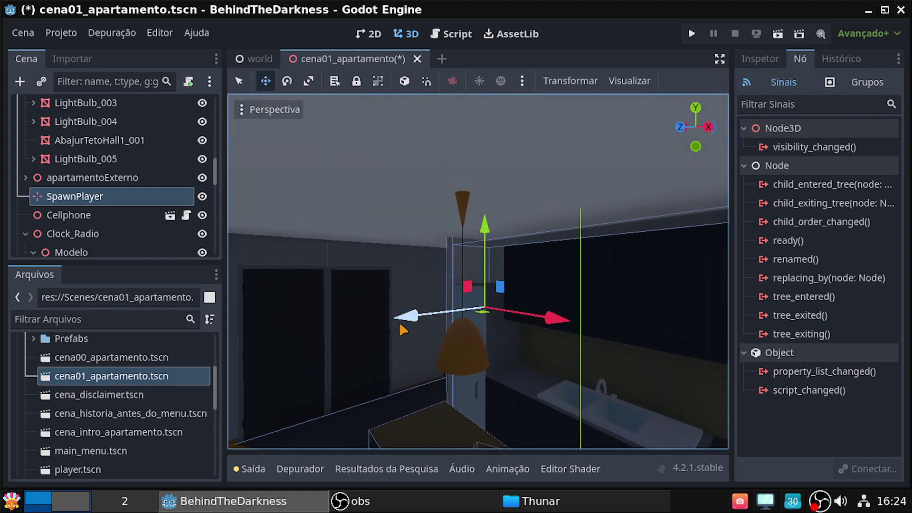
mouse_move(400, 320)
left_mouse_down()
mouse_move(323, 334)
mouse_move(270, 365)
left_mouse_up()
right_click_drag(270, 364, 286, 330)
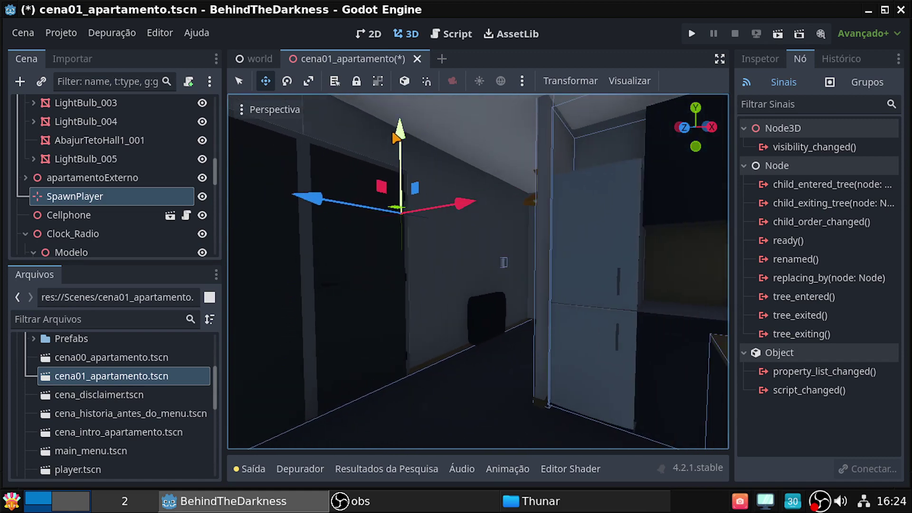
left_click_drag(398, 135, 398, 129)
right_click_drag(398, 129, 398, 129)
key("f")
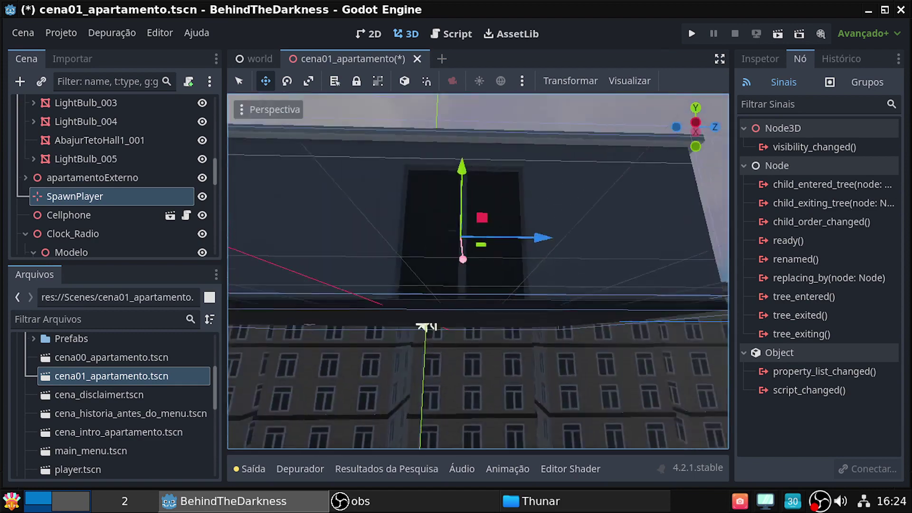
mouse_move(375, 327)
middle_mouse_down()
mouse_move(476, 252)
mouse_move(513, 269)
mouse_move(551, 266)
middle_mouse_up()
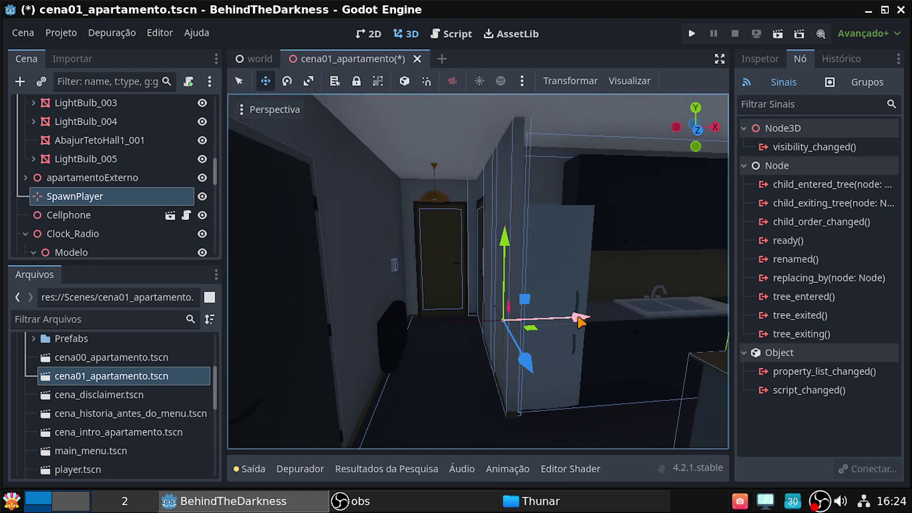
left_click_drag(580, 322, 524, 324)
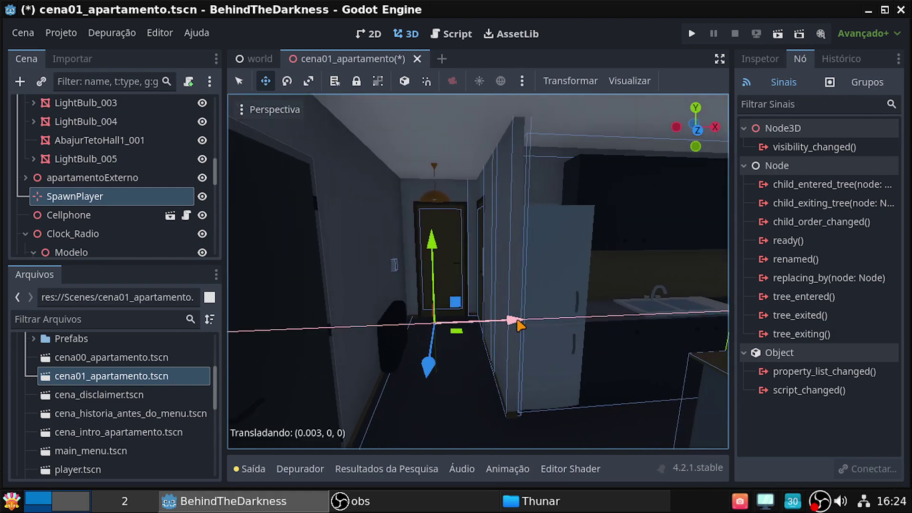
right_click_drag(524, 324, 526, 323)
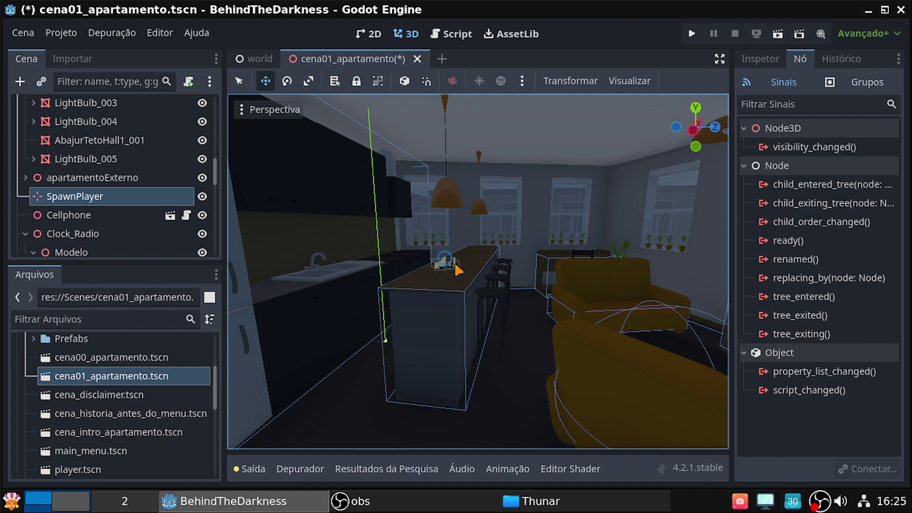
Step: Save the cena01_apartamento scene with Ctrl+S and open the root node's script in the editor
left_click(109, 178)
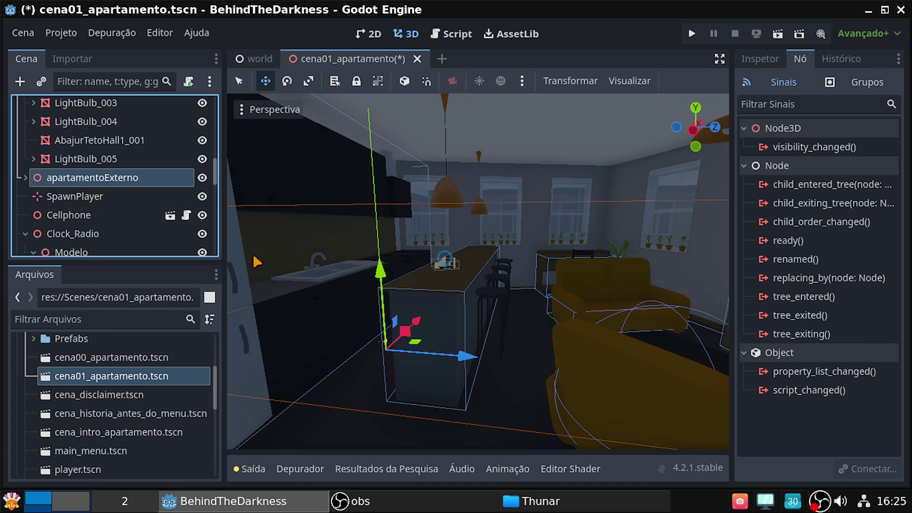
key("ctrl+s")
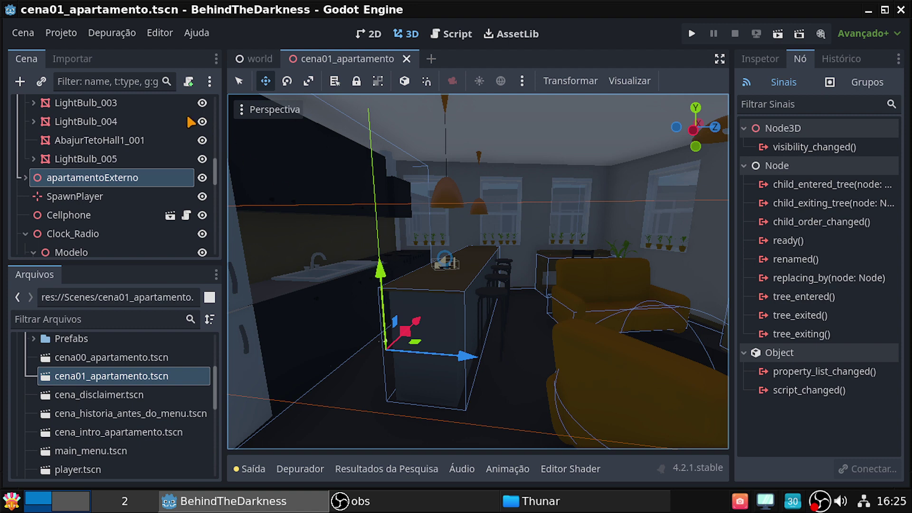
scroll(164, 138, "up", 1)
scroll(161, 153, "up", 3)
scroll(146, 170, "up", 3)
scroll(147, 170, "up", 5)
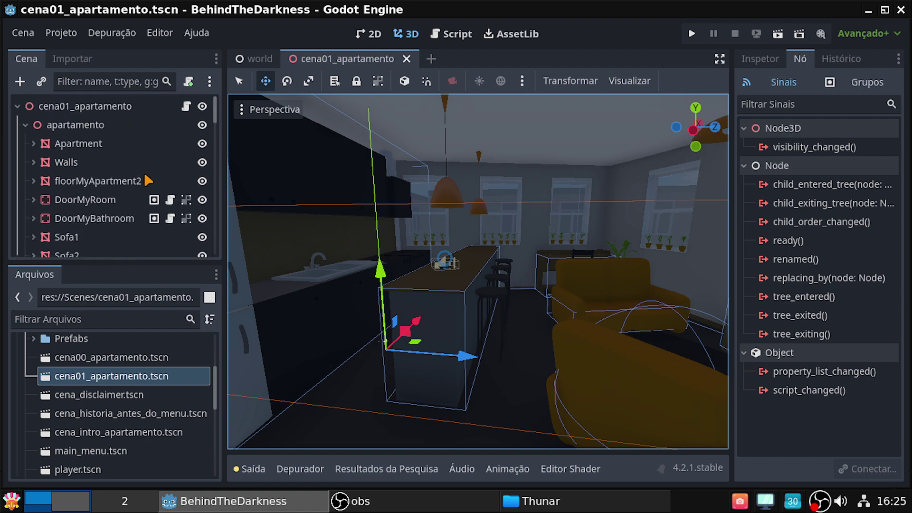
left_click(184, 108)
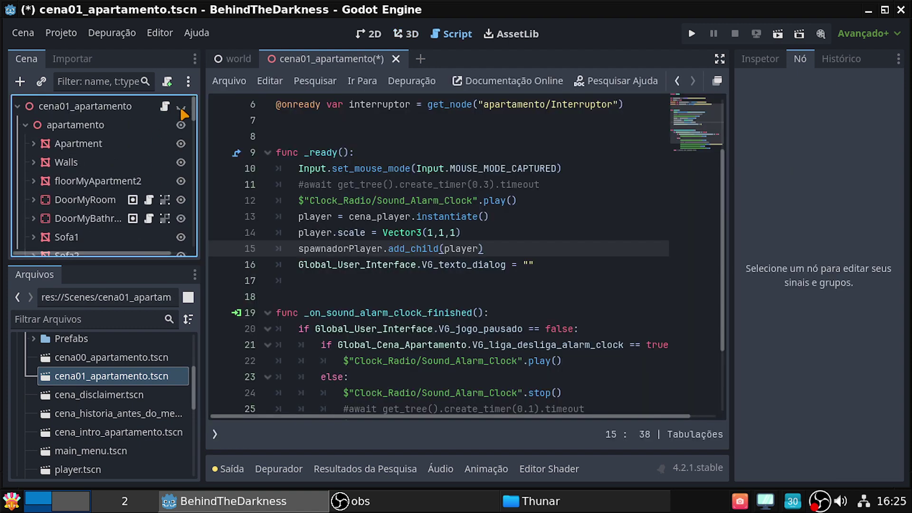
Step: Select all the script text, then apply Remover Script on the cena01_apartamento root node
left_click(414, 120)
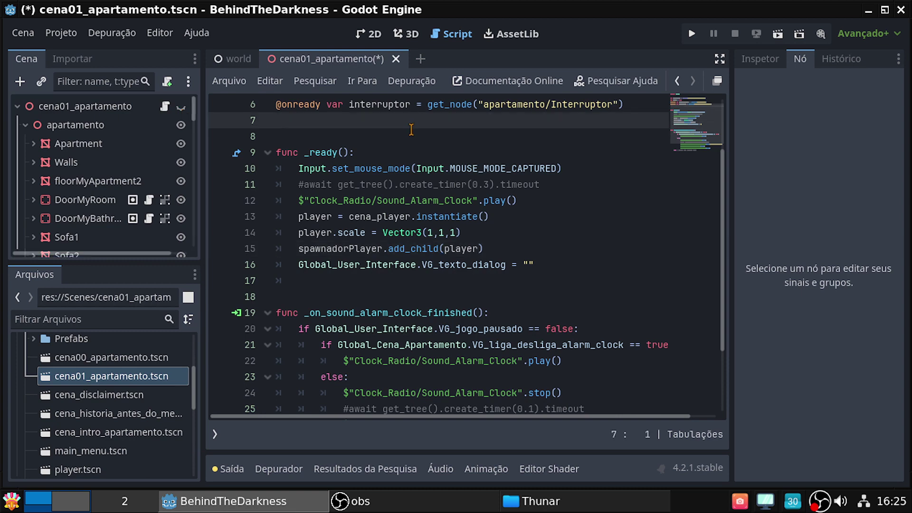
scroll(412, 135, "up", 2)
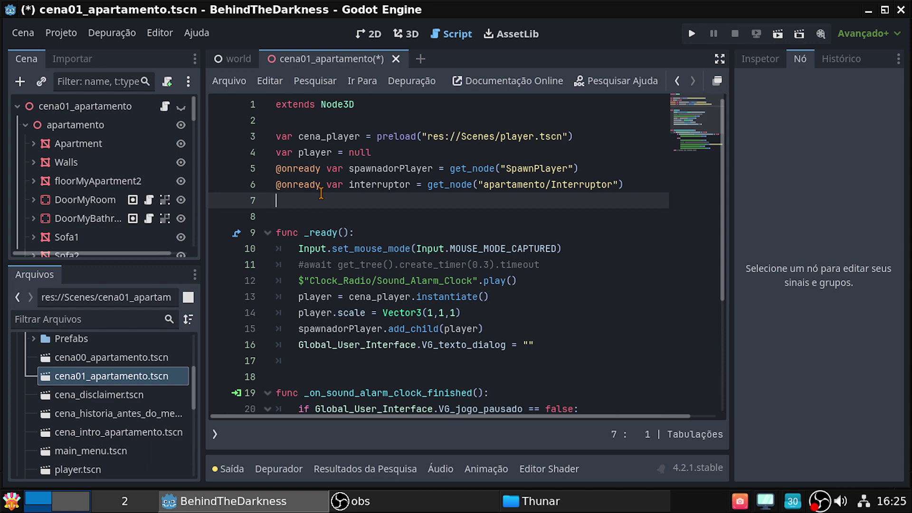
key("ctrl+a")
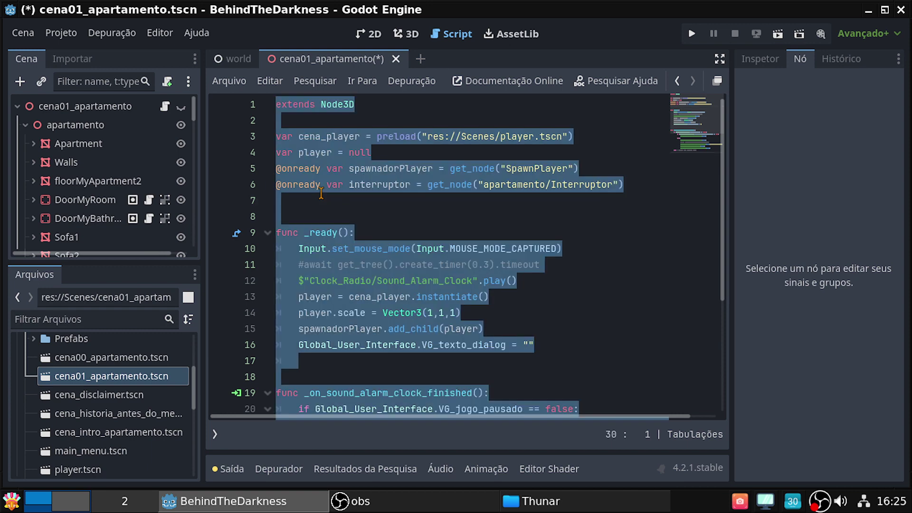
left_click(74, 109)
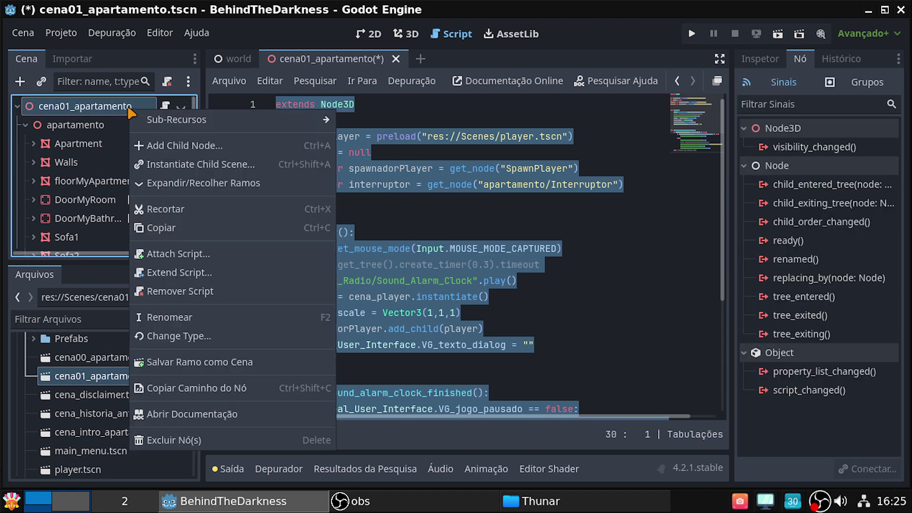
right_click(133, 111)
mouse_move(135, 114)
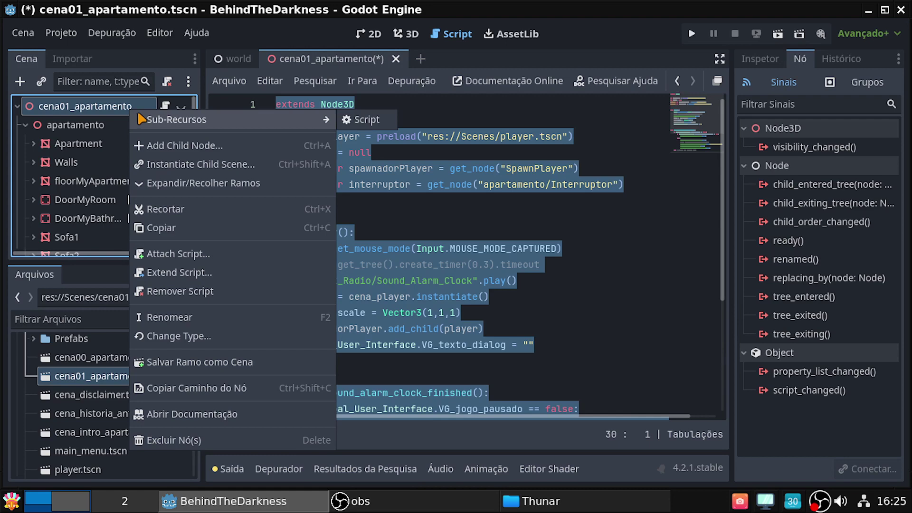
left_click(187, 287)
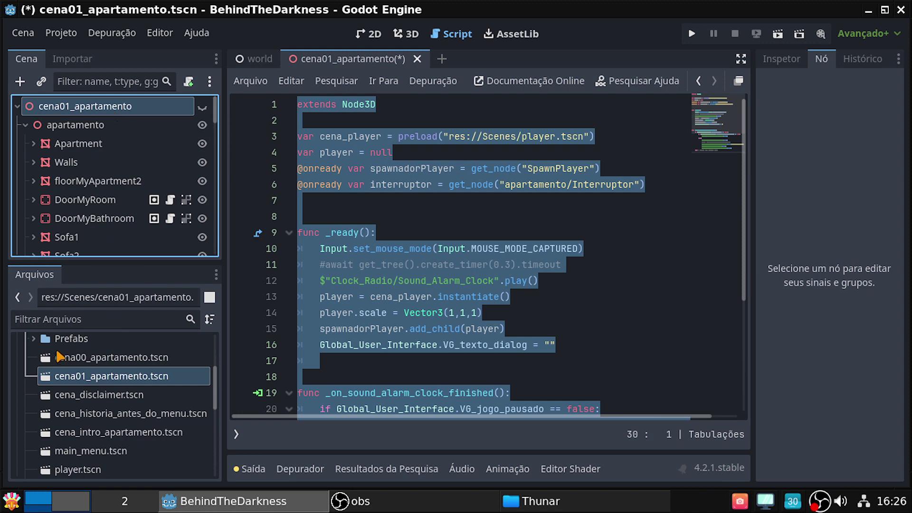
Step: Expand the Scripts folder in the FileSystem dock and scroll through its files and the scenes
scroll(111, 394, "down", 3)
scroll(112, 394, "down", 3)
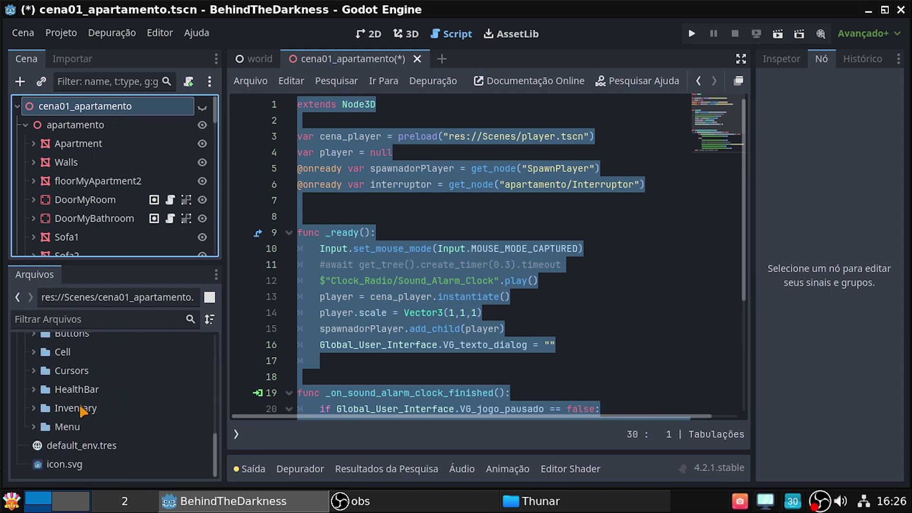
scroll(86, 417, "up", 1)
scroll(85, 417, "up", 1)
scroll(86, 417, "up", 2)
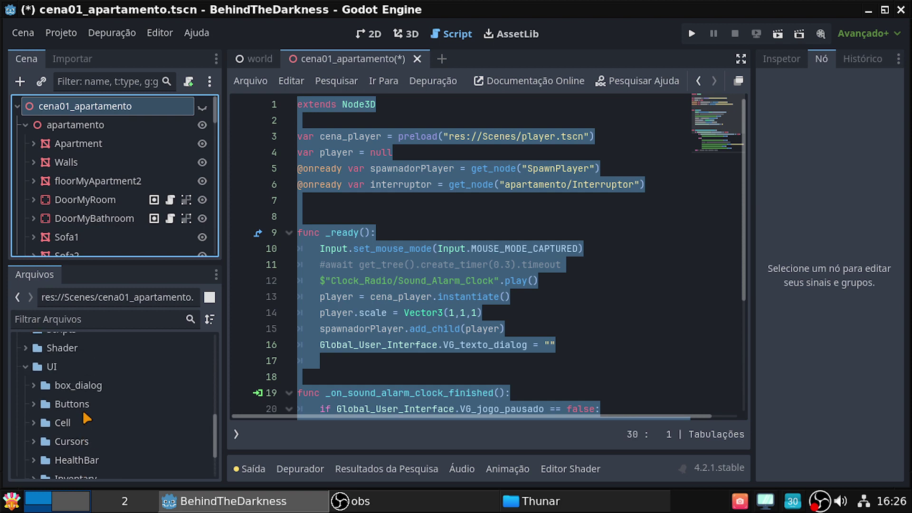
scroll(86, 417, "up", 1)
scroll(86, 418, "up", 2)
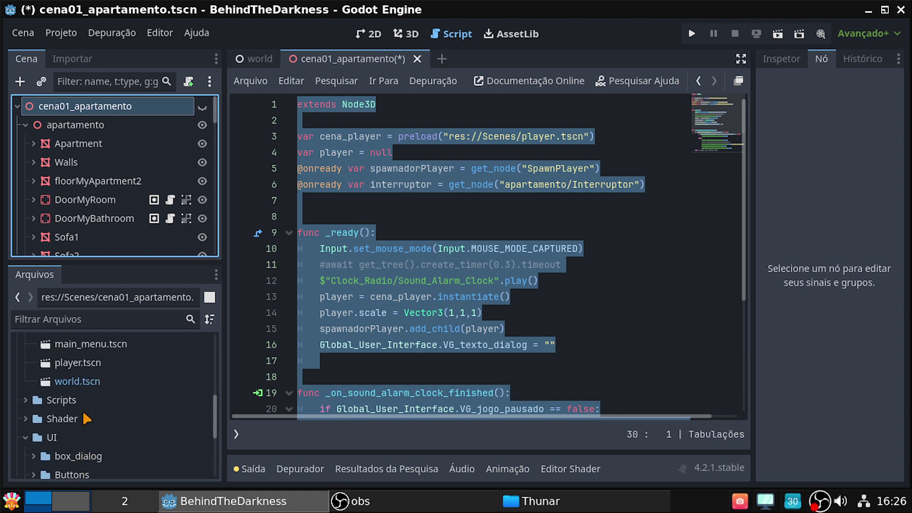
left_click(26, 400)
scroll(76, 418, "down", 5)
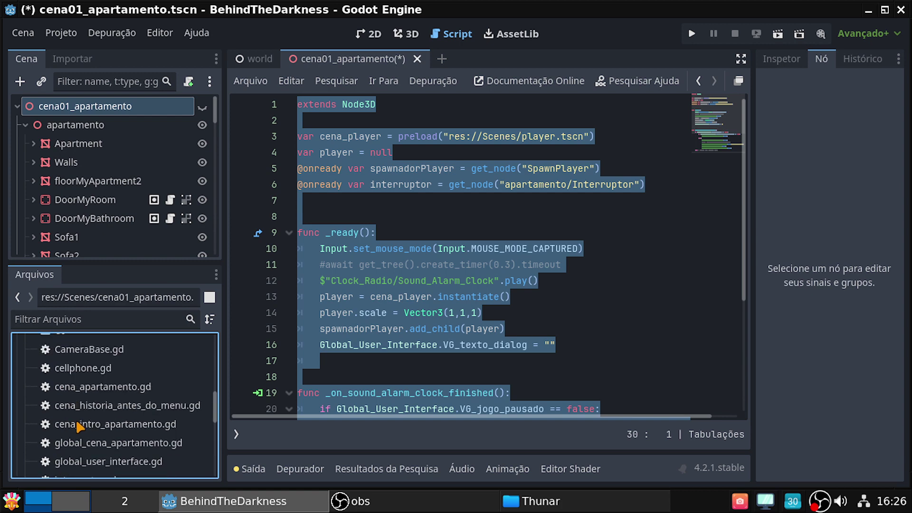
scroll(77, 420, "down", 3)
scroll(87, 417, "up", 2)
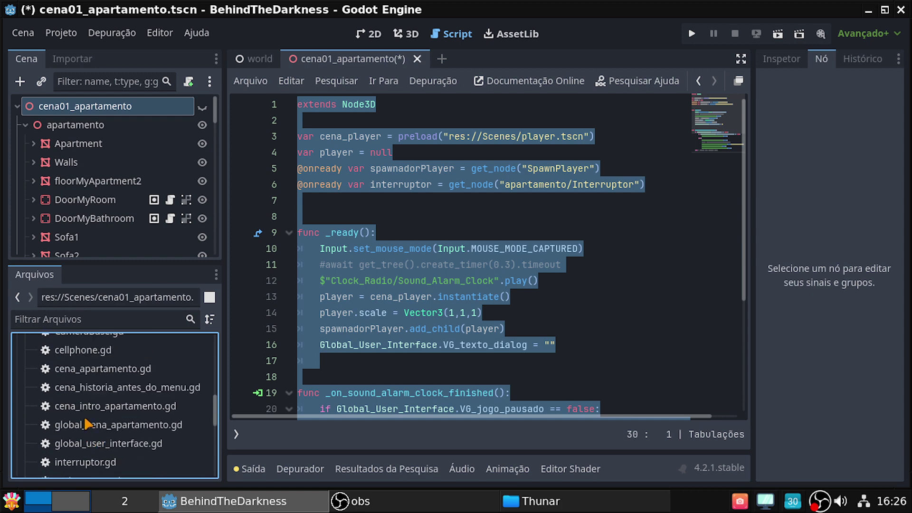
scroll(106, 439, "down", 2)
scroll(107, 439, "down", 2)
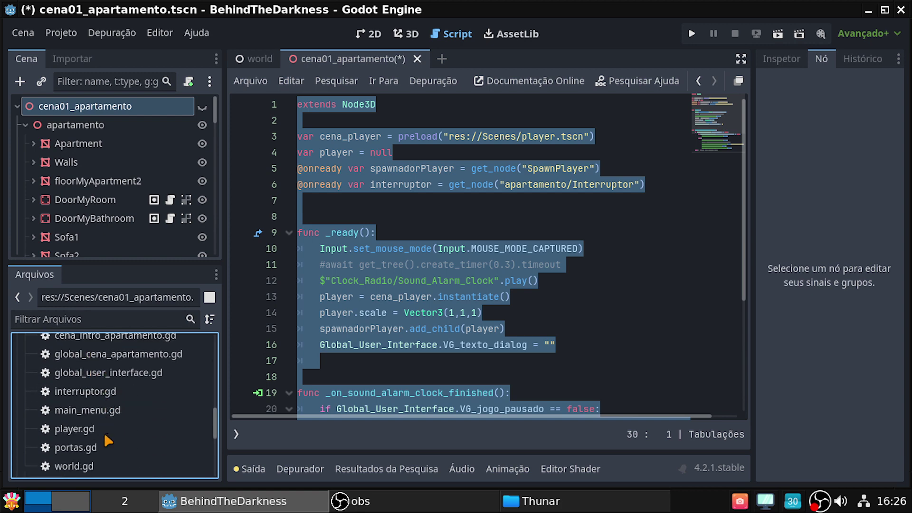
scroll(105, 436, "down", 3)
scroll(106, 436, "up", 3)
scroll(105, 436, "up", 2)
scroll(105, 434, "up", 1)
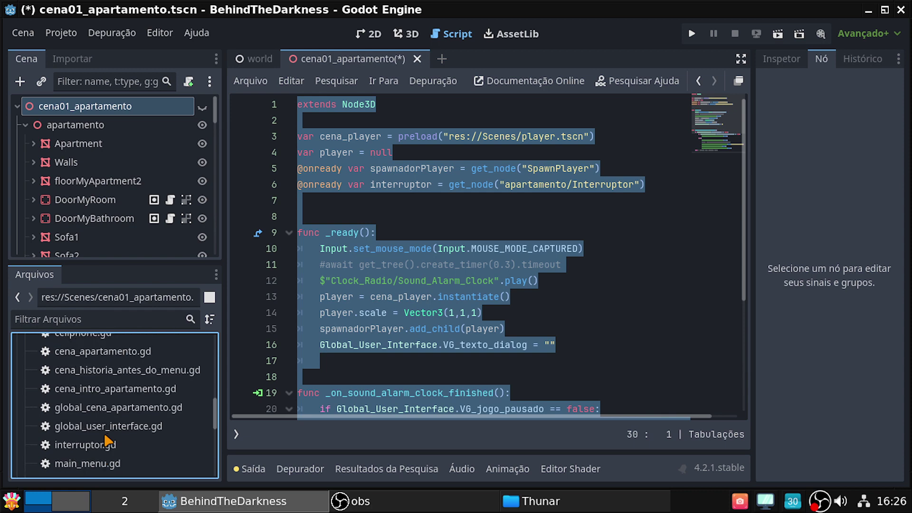
scroll(105, 436, "up", 1)
scroll(105, 447, "up", 1)
scroll(106, 446, "up", 1)
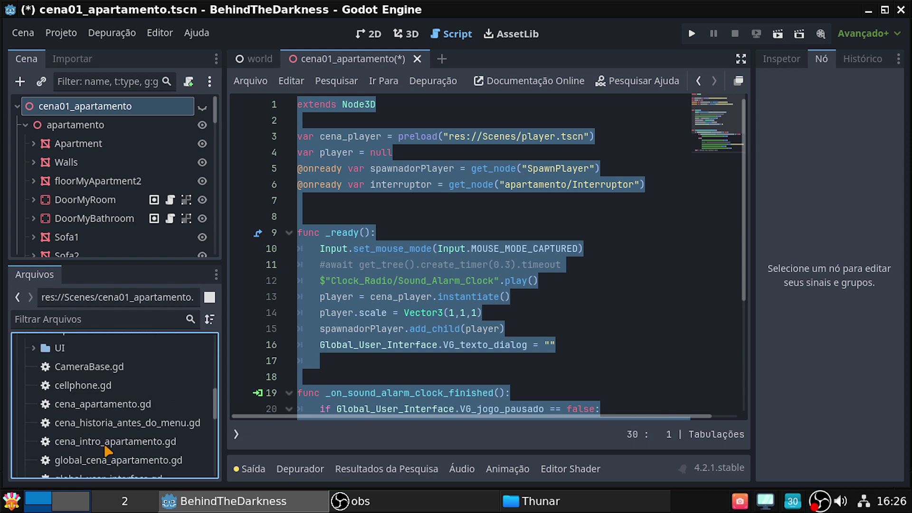
scroll(106, 448, "up", 1)
scroll(106, 449, "up", 1)
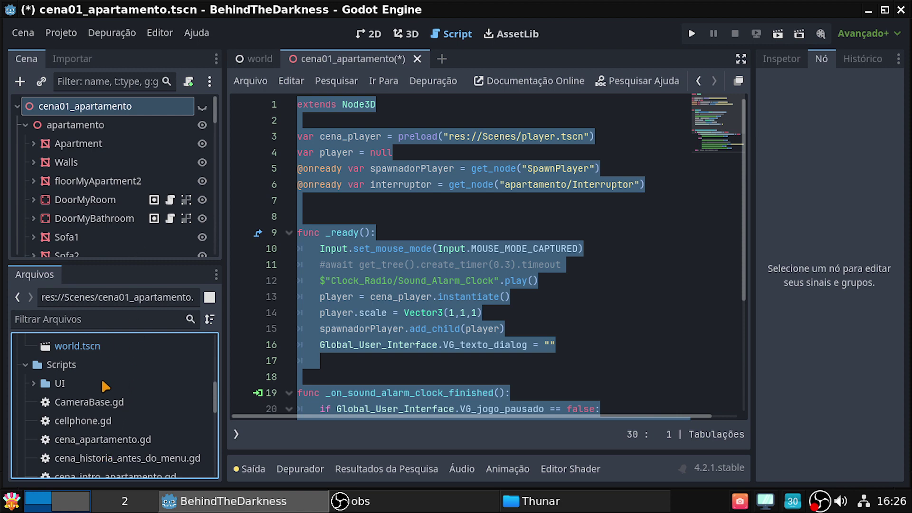
scroll(79, 349, "up", 4)
scroll(109, 390, "up", 2)
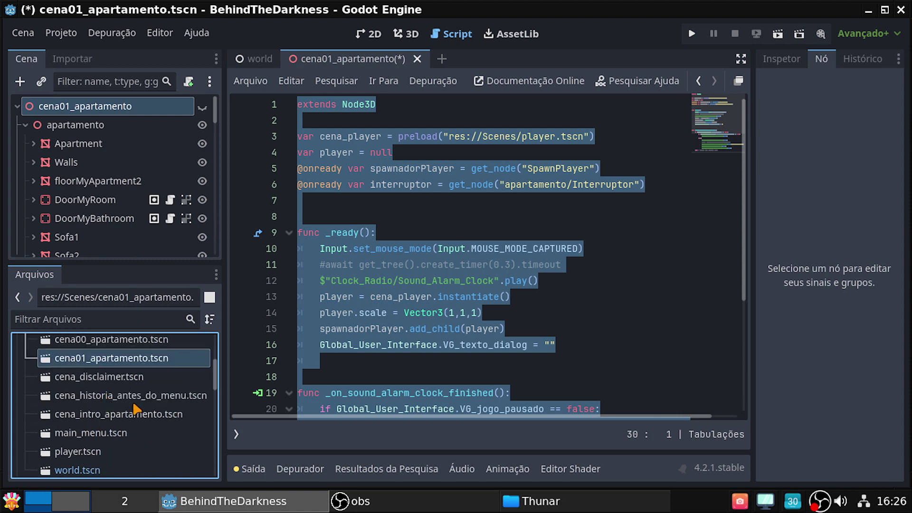
Step: Open cena00_apartamento.tscn from the FileSystem dock in a new scene tab
left_click(123, 341)
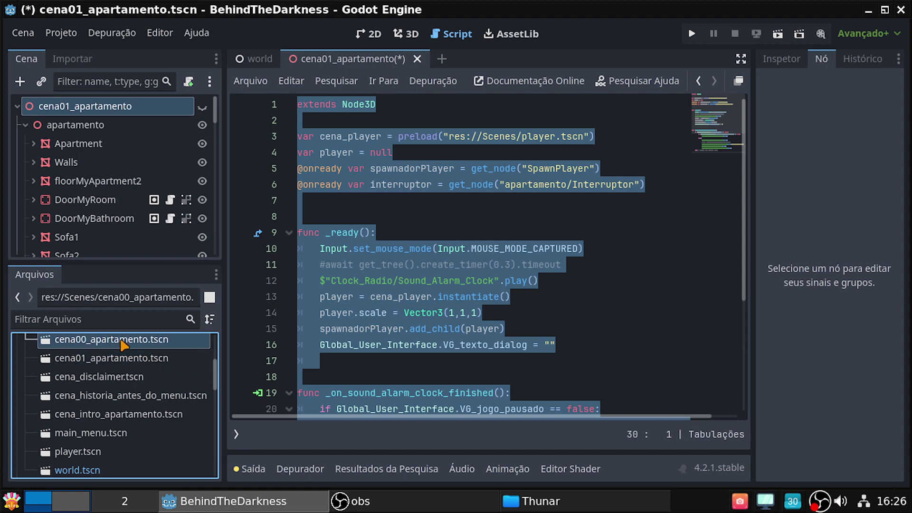
double_click(122, 342)
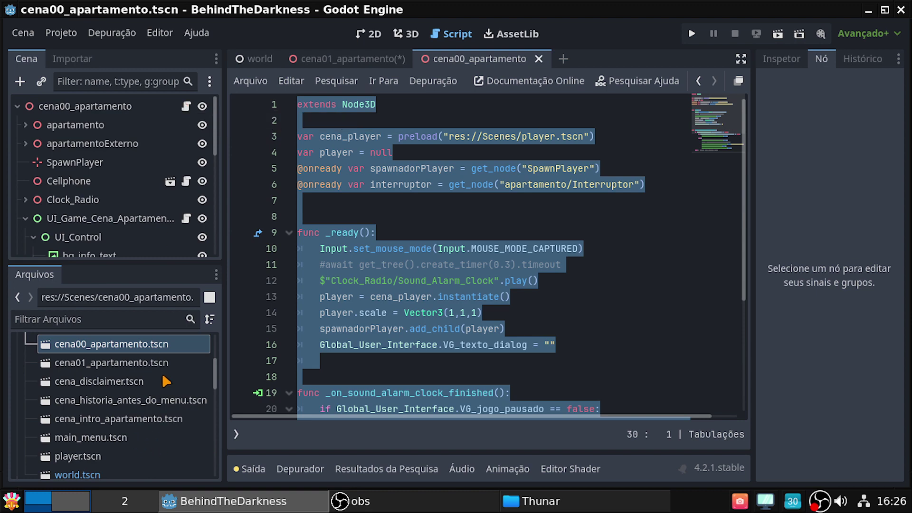
scroll(145, 369, "down", 3)
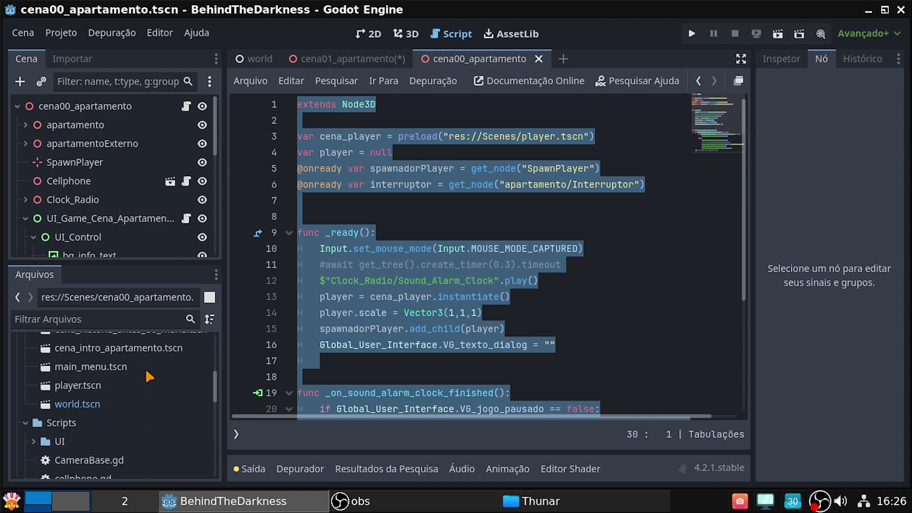
scroll(146, 369, "down", 5)
Step: Rename the script cena_apartamento.gd to cena00_apartamento.gd by inserting 00 after 'cena'
left_click(79, 375)
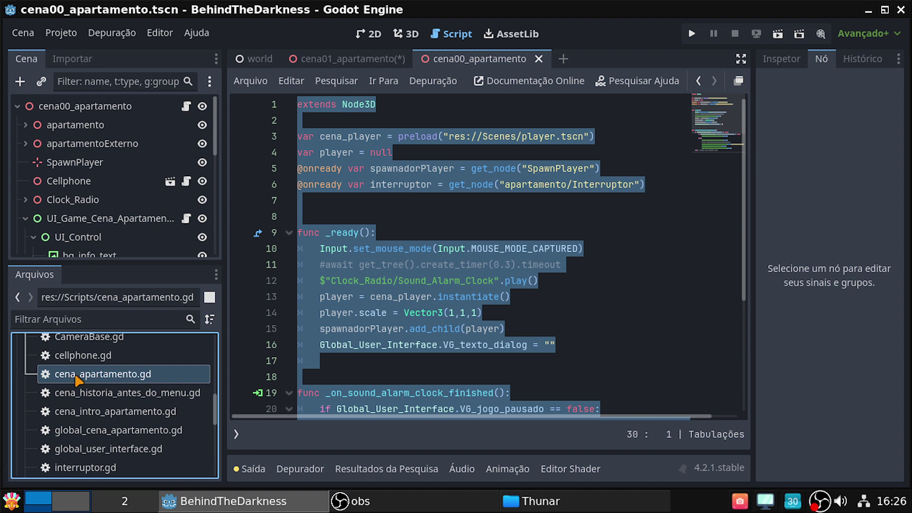
double_click(76, 378)
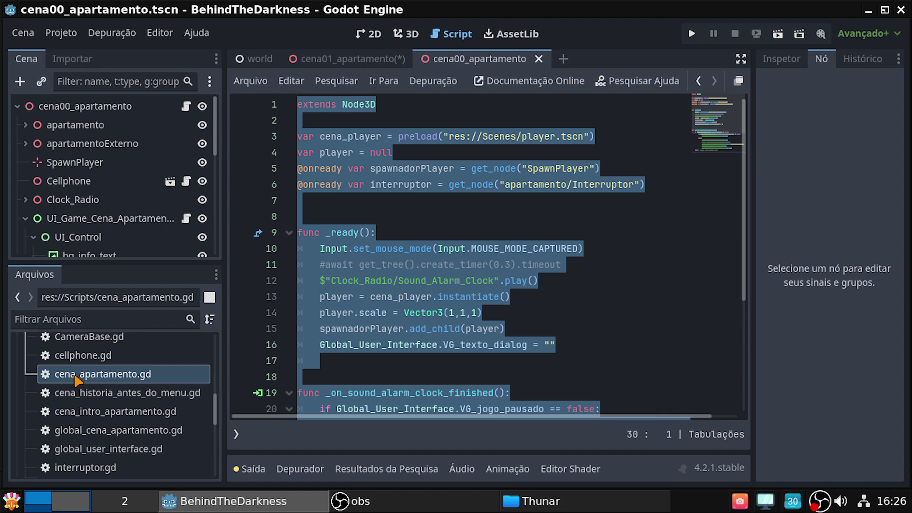
right_click(77, 378)
left_click(113, 373)
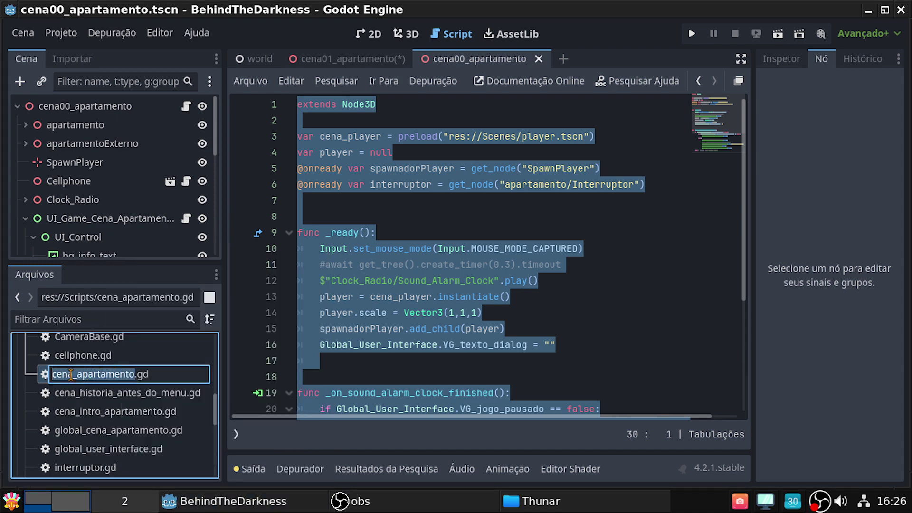
left_click(72, 375)
type("00")
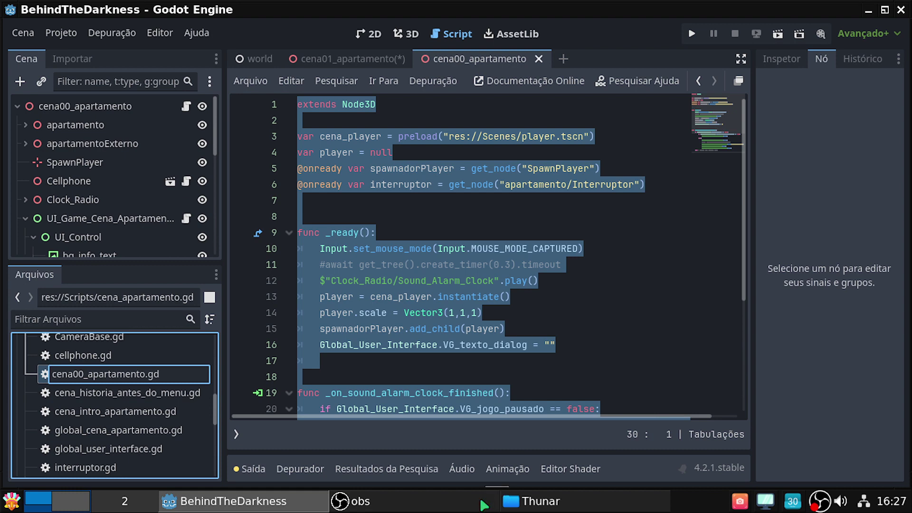
key("Return")
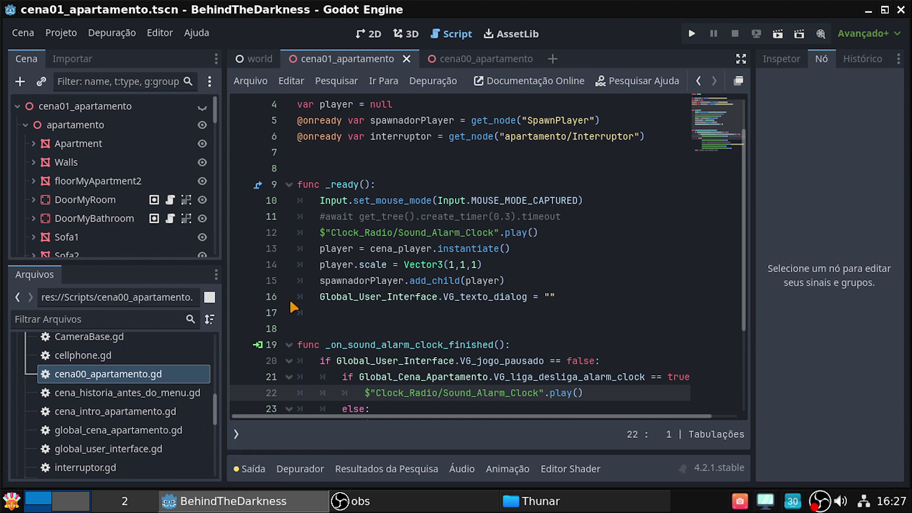
Step: Return to the cena00_apartamento scene and review its script, including _on_sound_alarm_clock_finished
left_click(489, 58)
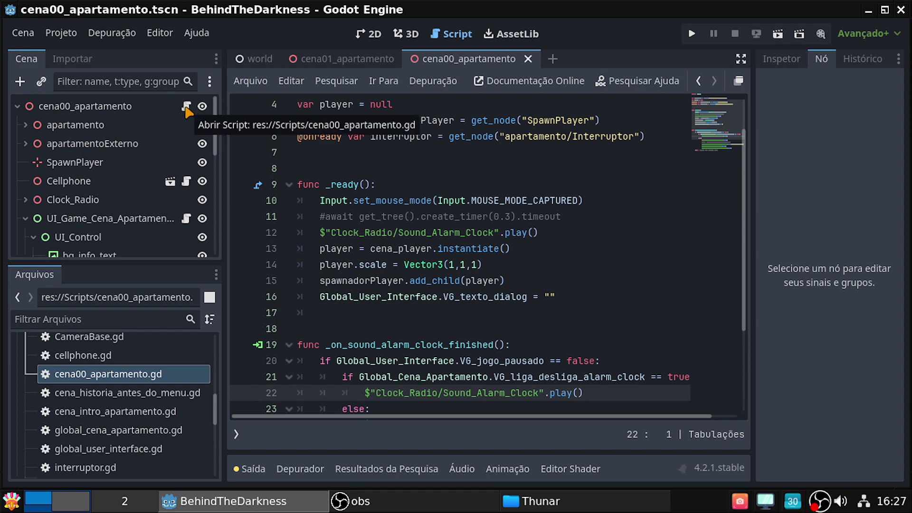
scroll(475, 268, "up", 1)
scroll(475, 270, "down", 2)
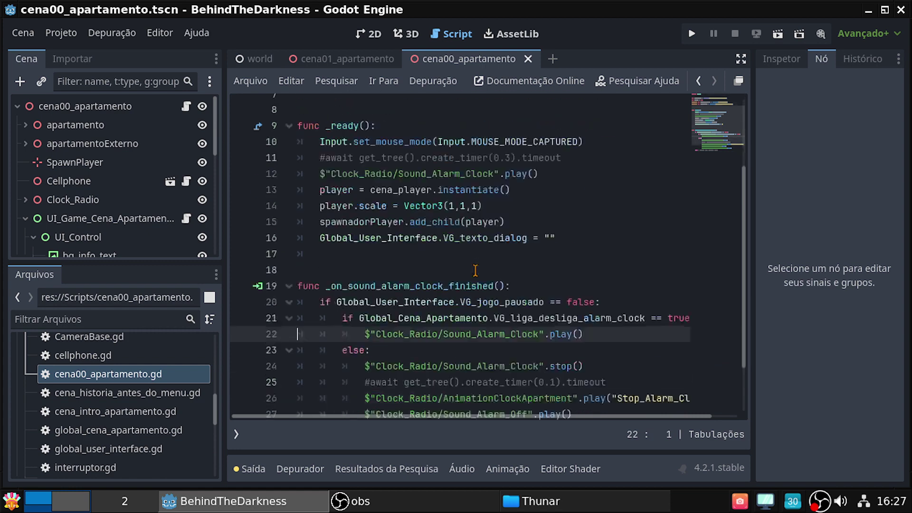
scroll(475, 270, "down", 2)
scroll(480, 297, "up", 1)
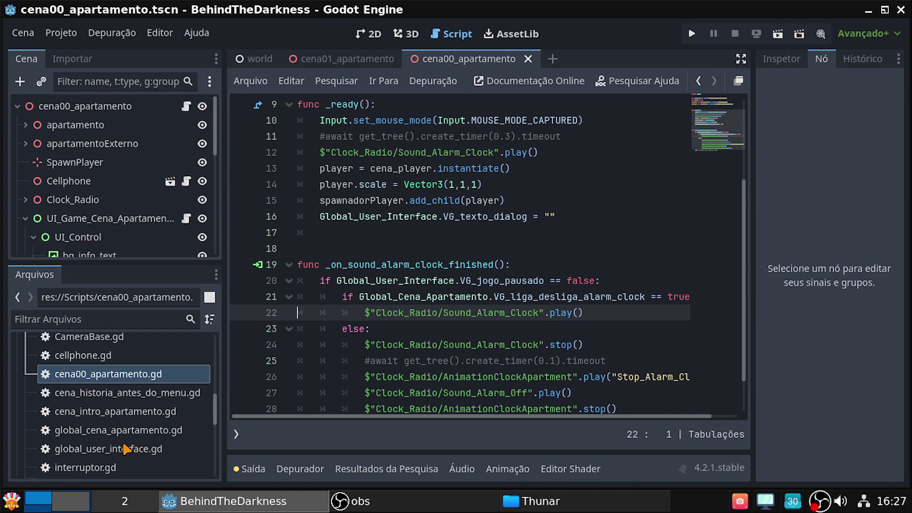
Step: Duplicate cena00_apartamento.gd as cena01_apartamento.gd and close the cena00_apartamento scene
right_click(109, 375)
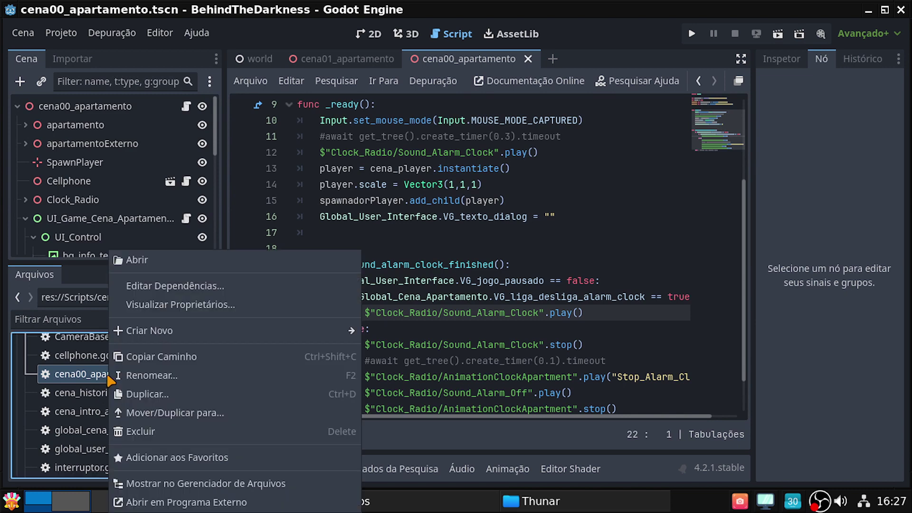
left_click(152, 394)
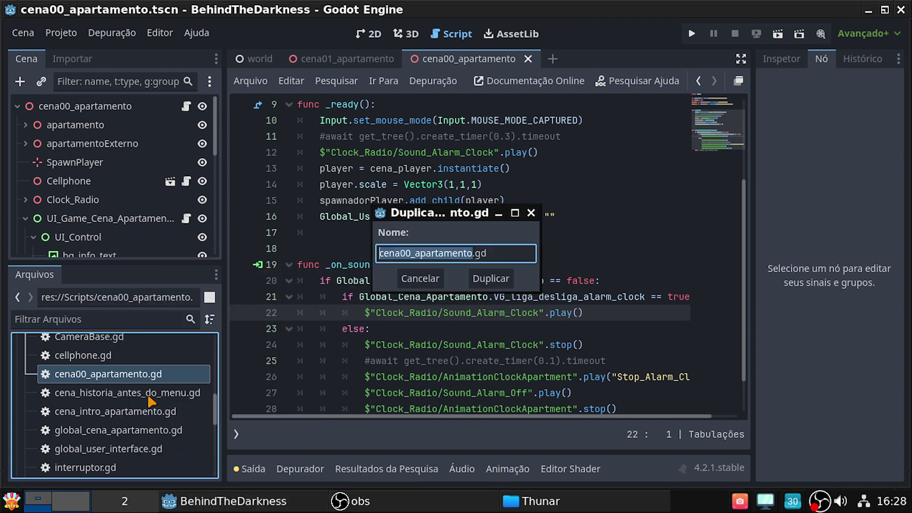
left_click(408, 253)
key("Delete")
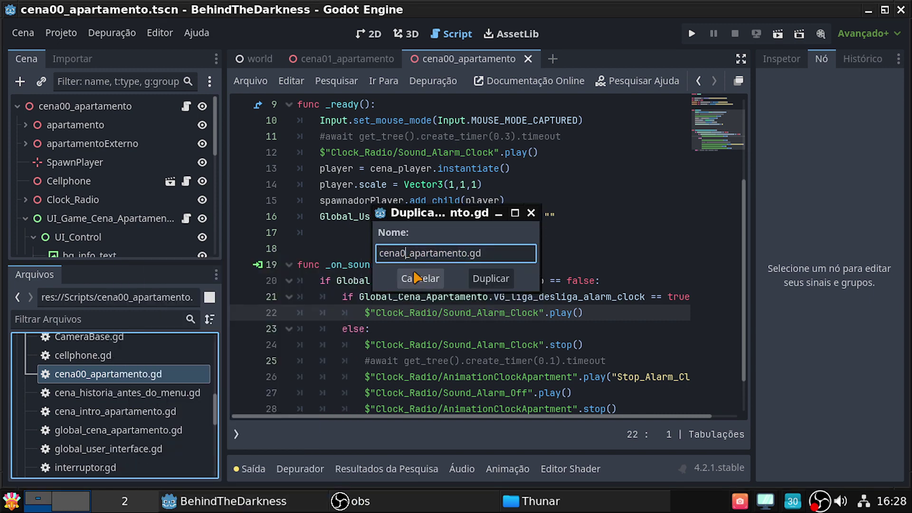
type("1")
key("Return")
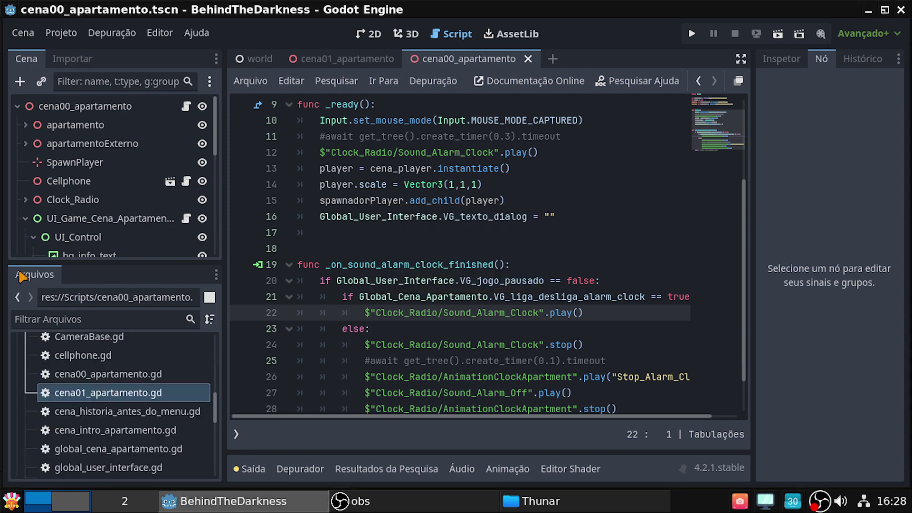
left_click(527, 59)
Step: Load the existing Scripts/cena01_apartamento.gd onto the cena01_apartamento root node
left_click(106, 109)
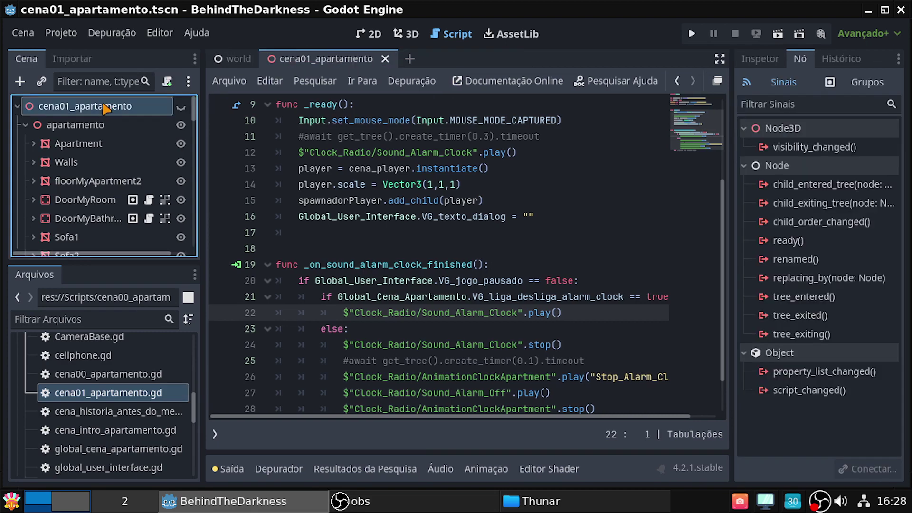
right_click(104, 107)
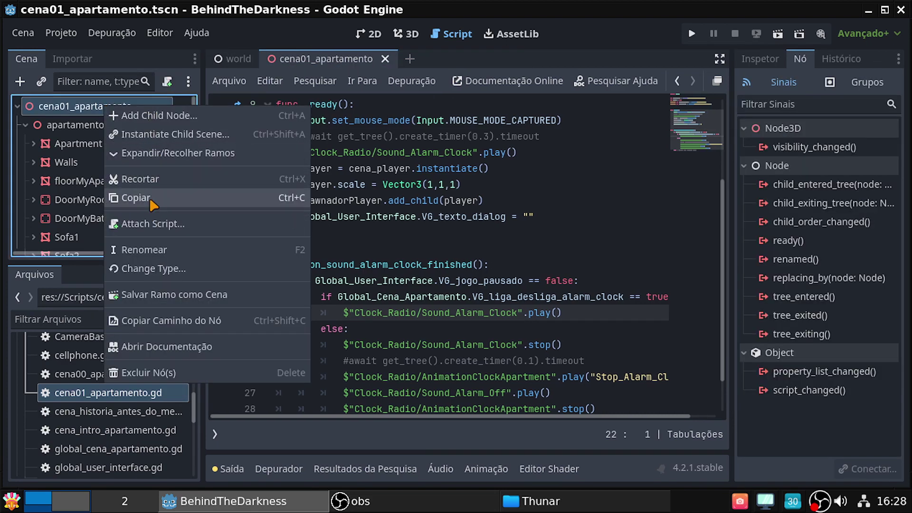
left_click(151, 221)
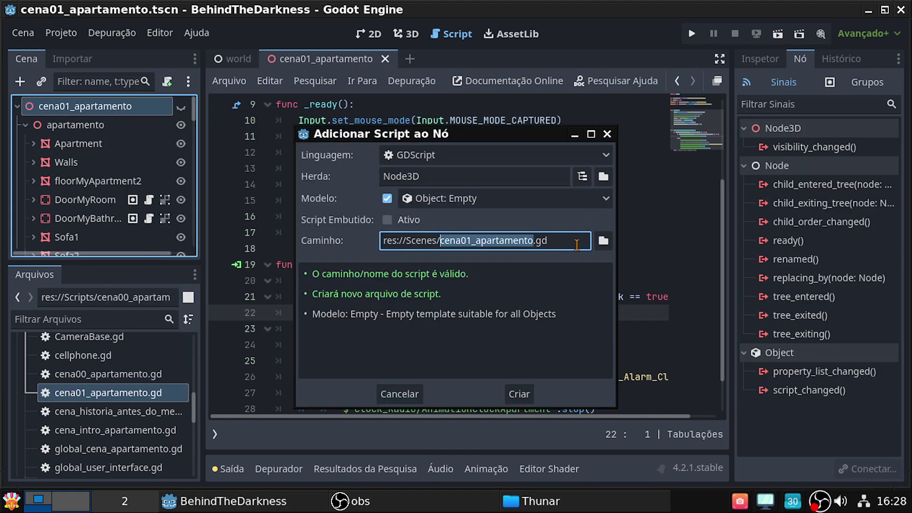
left_click(603, 242)
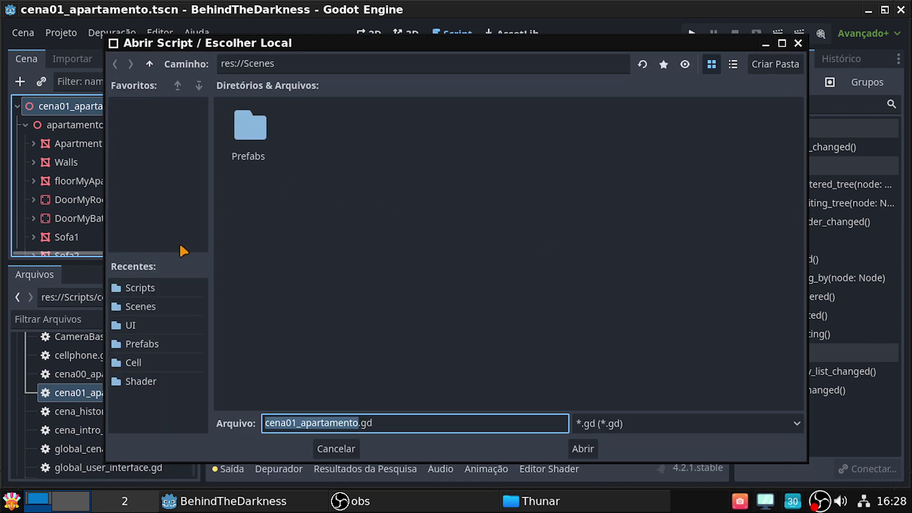
left_click(147, 289)
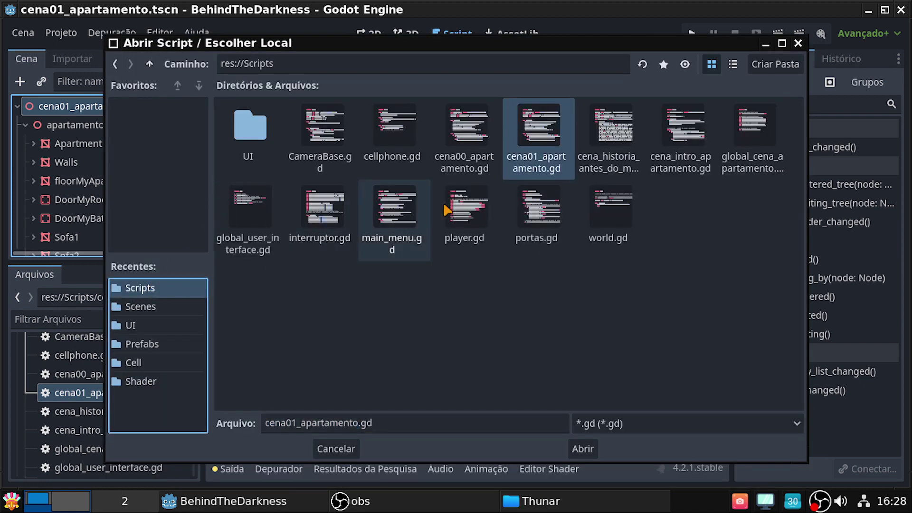
left_click(533, 151)
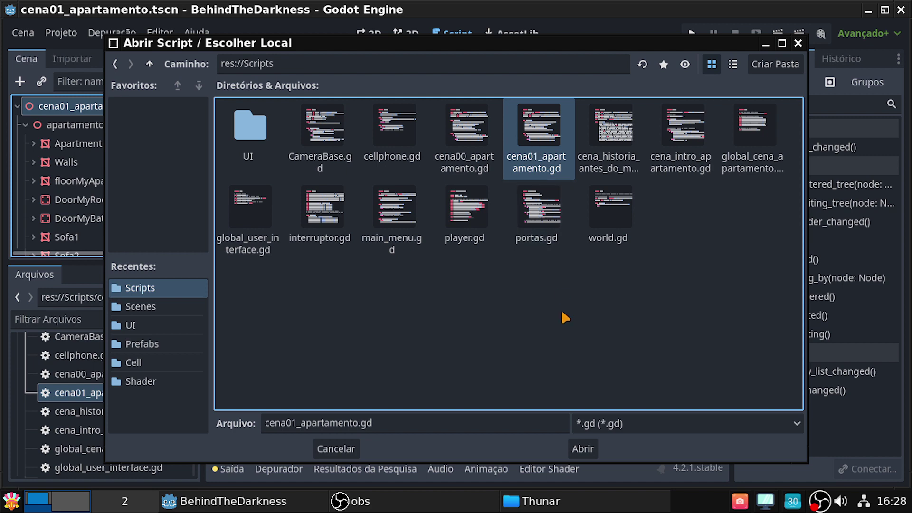
left_click(584, 448)
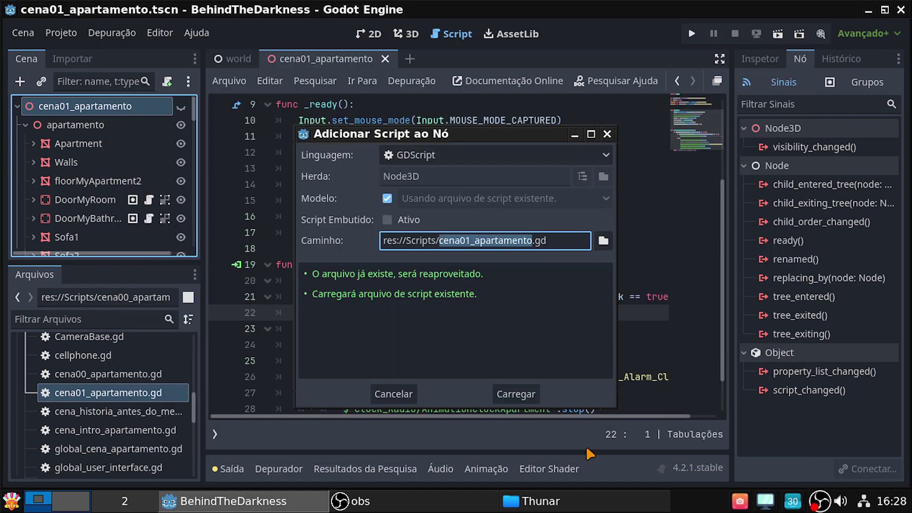
left_click(514, 393)
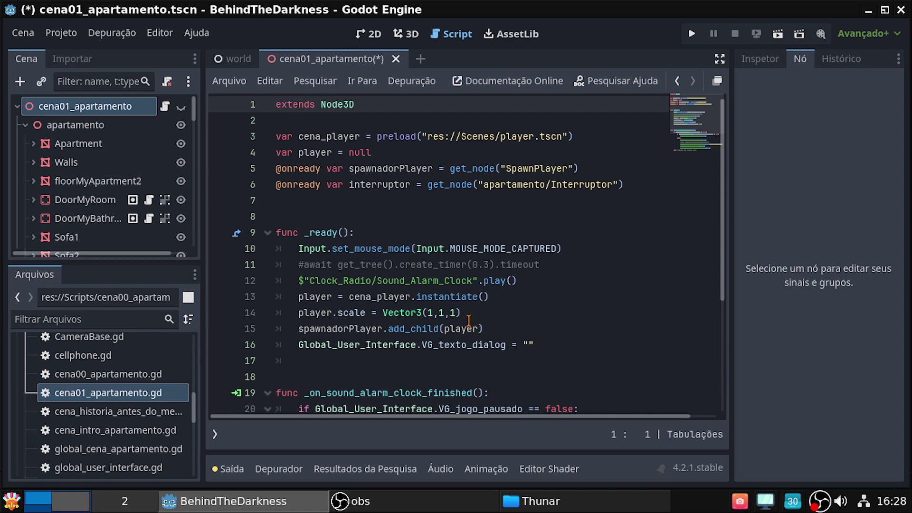
left_click(150, 202)
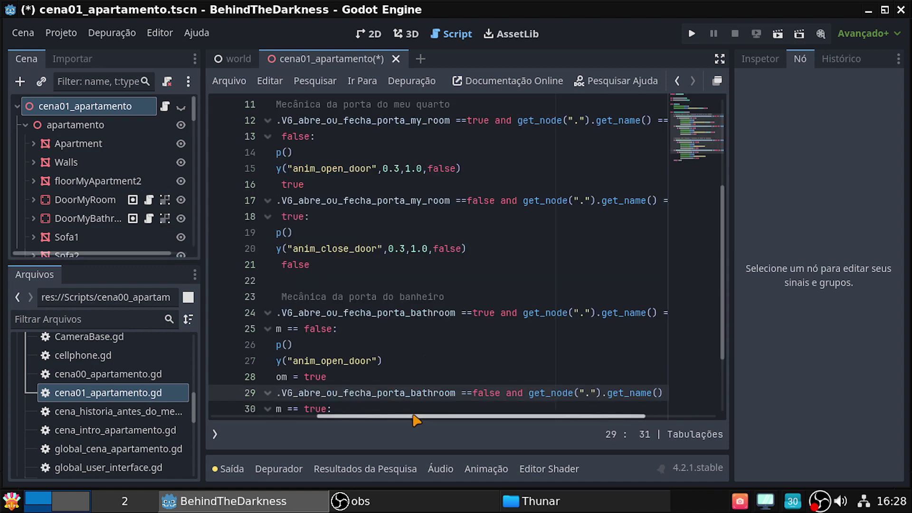
Step: Look over the door script and scene tree, then save the cena01_apartamento scene
left_click_drag(416, 420, 234, 417)
scroll(438, 327, "up", 3)
scroll(438, 328, "up", 1)
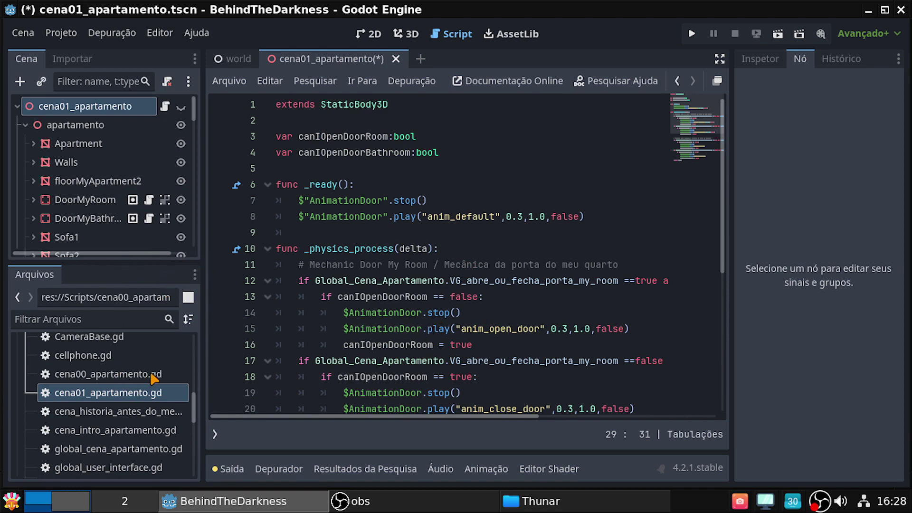
scroll(90, 221, "down", 2)
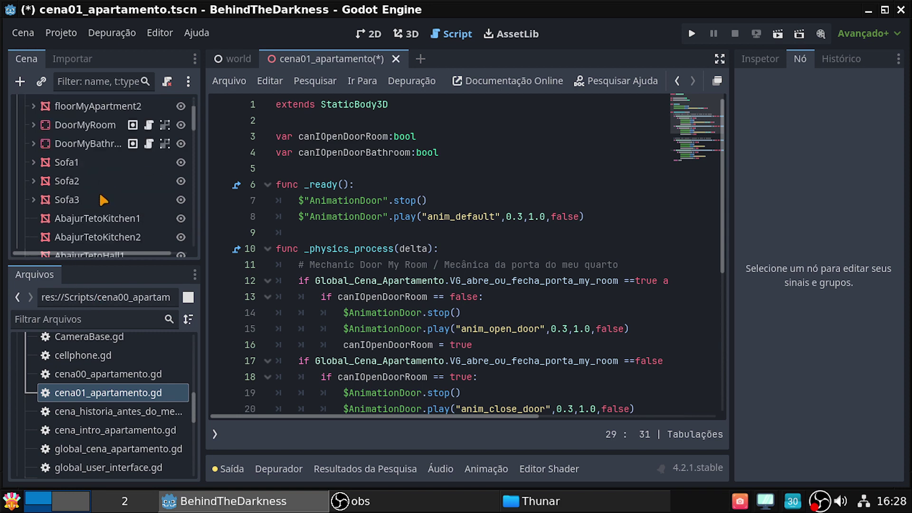
scroll(99, 220, "down", 2)
scroll(106, 220, "down", 1)
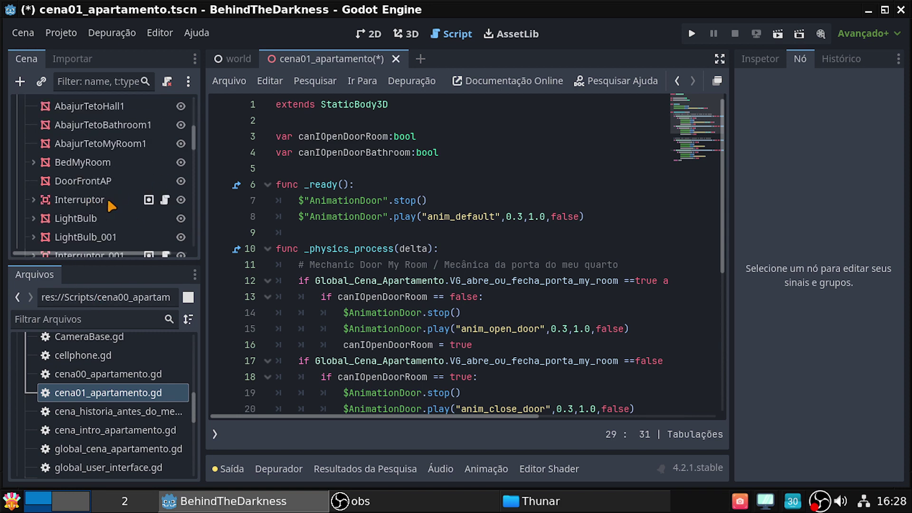
key("ctrl+s")
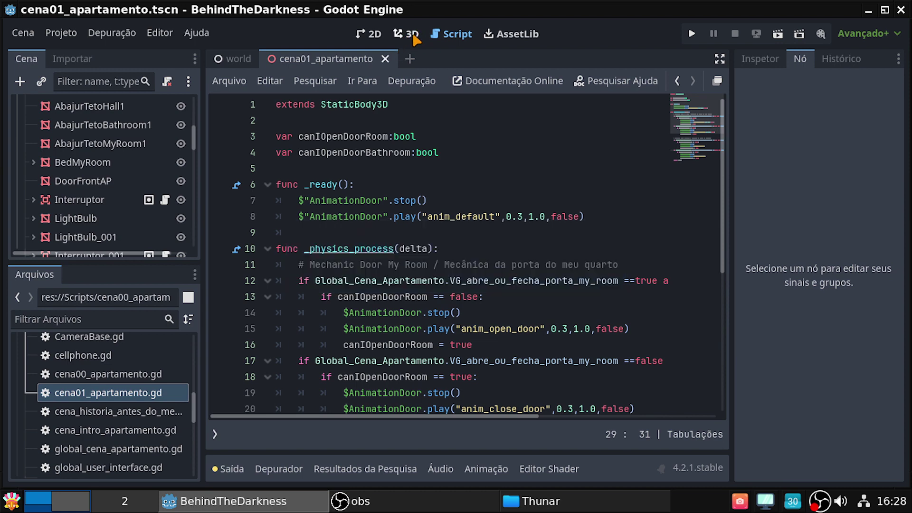
Step: Switch to the 3D view and orbit around the cena01_apartamento scene
left_click(412, 36)
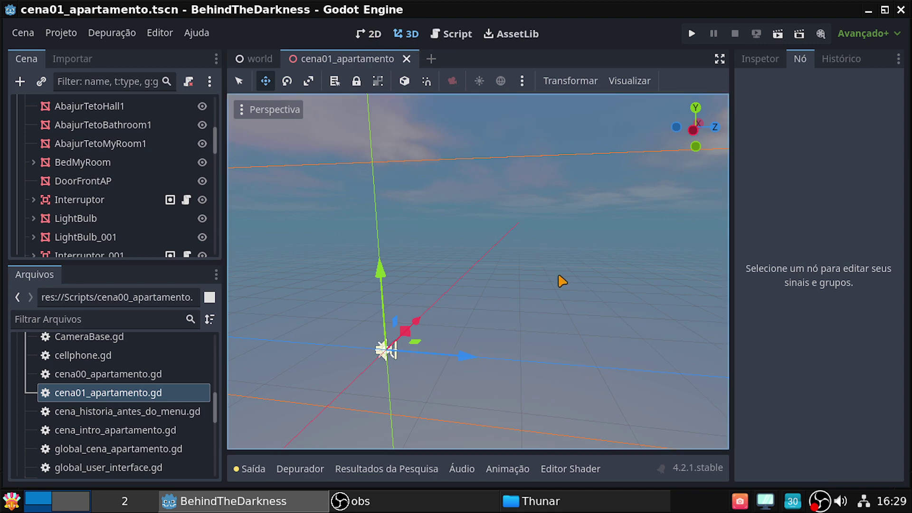
scroll(136, 250, "up", 3)
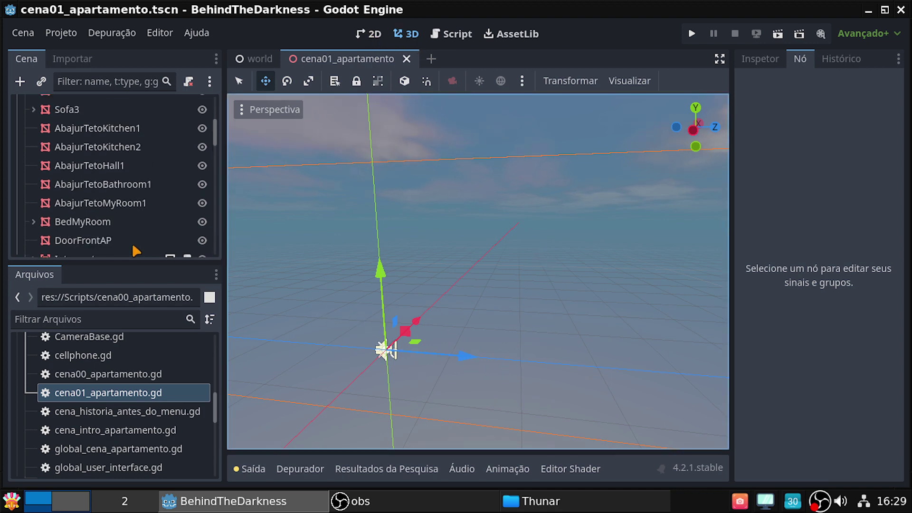
scroll(133, 242, "up", 3)
scroll(133, 243, "up", 2)
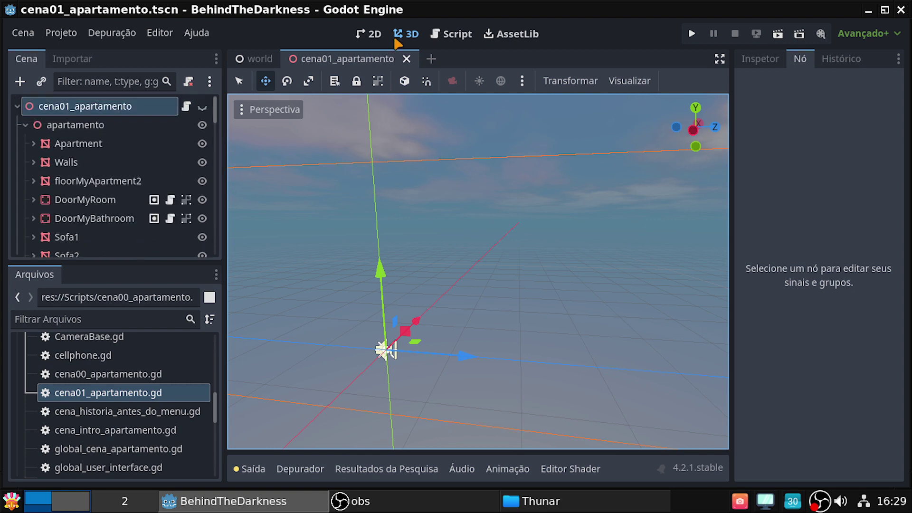
mouse_move(495, 220)
middle_mouse_down()
mouse_move(618, 223)
mouse_move(522, 228)
middle_mouse_up()
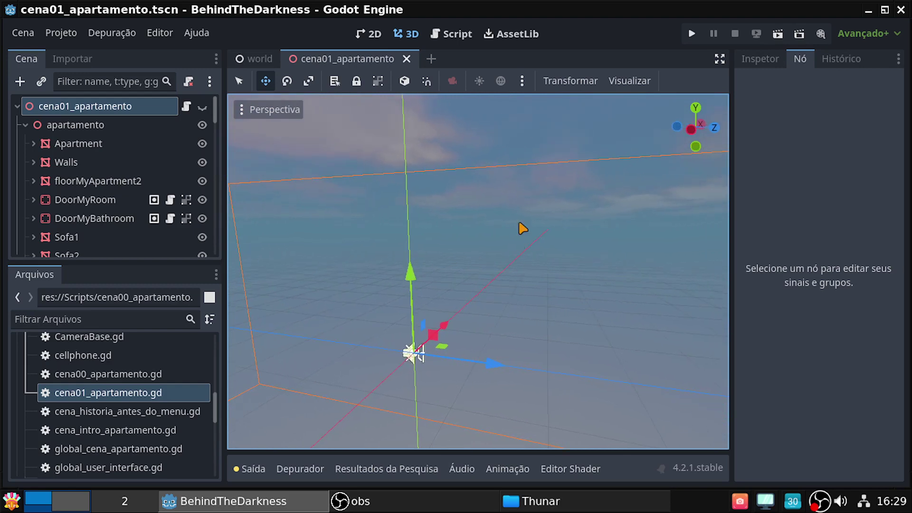
mouse_move(506, 200)
middle_mouse_down()
mouse_move(428, 204)
mouse_move(560, 209)
middle_mouse_up()
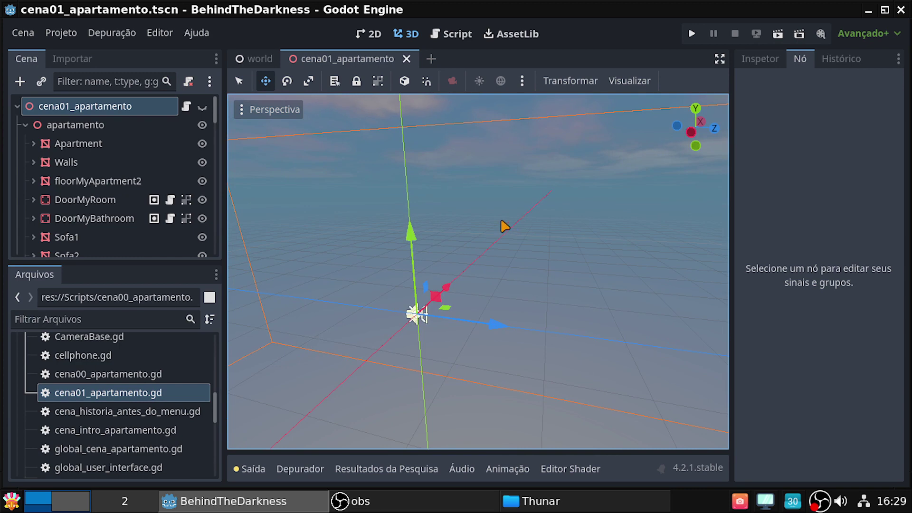
Step: Collapse the Scene dock tree down to the cena01_apartamento root node
right_click(53, 113)
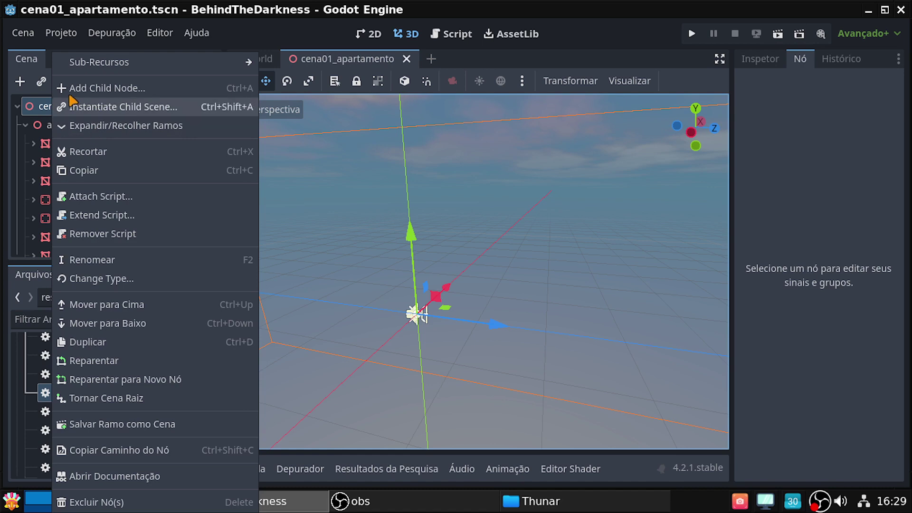
left_click(33, 108)
left_click(18, 107)
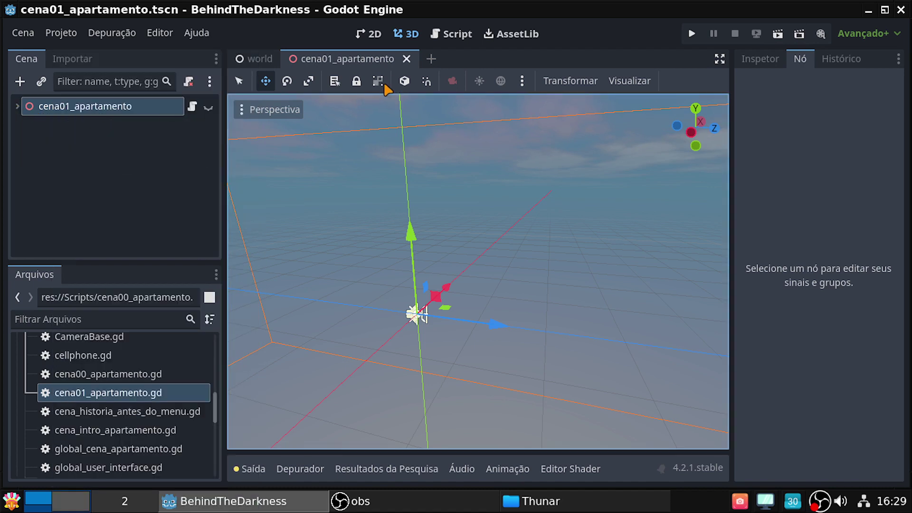
Step: Close the cena01_apartamento scene and select cena01_apartamento.tscn in the Scenes folder
left_click(406, 58)
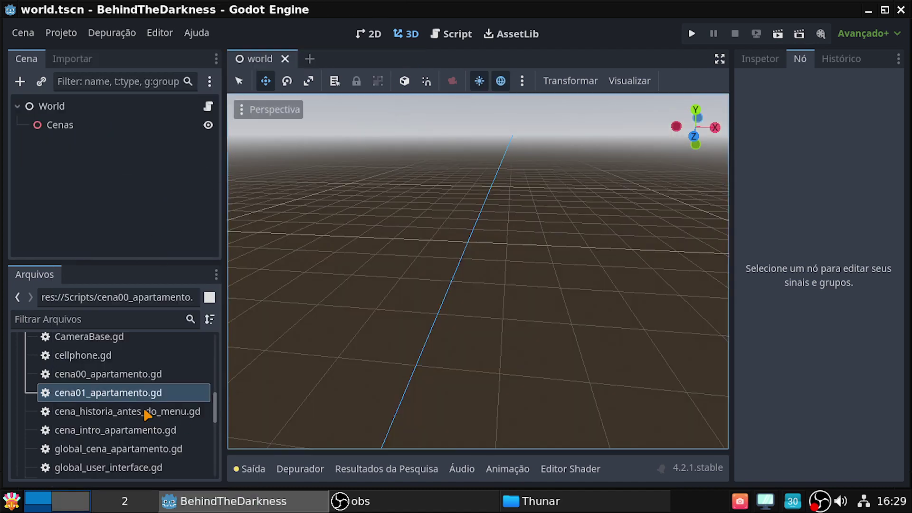
scroll(159, 435, "up", 5)
scroll(151, 430, "up", 5)
scroll(150, 430, "up", 1)
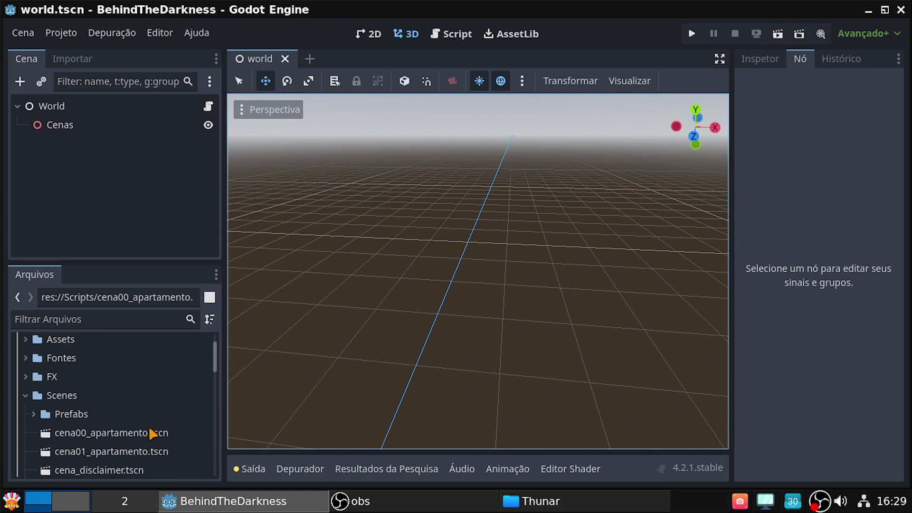
scroll(151, 429, "down", 1)
left_click(108, 432)
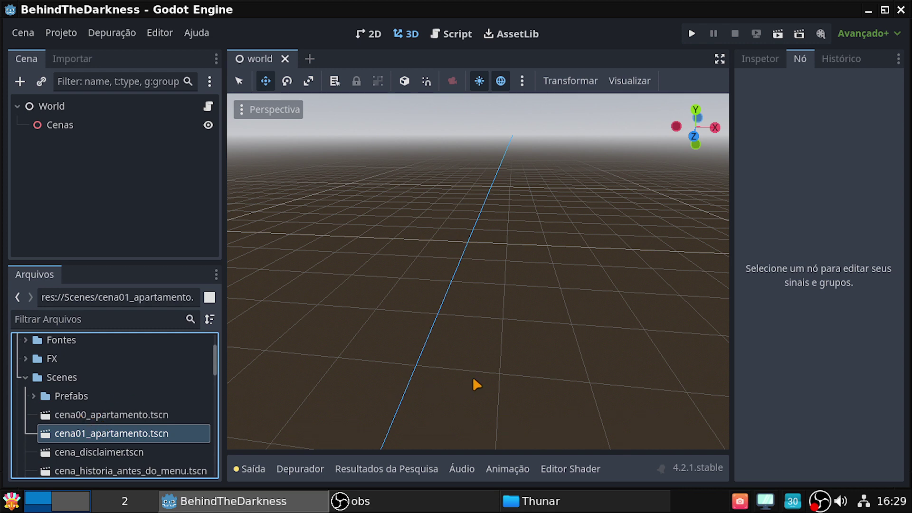
Step: Frame the scene and make the cena01_apartamento root node visible again
key("f")
scroll(491, 385, "down", 3)
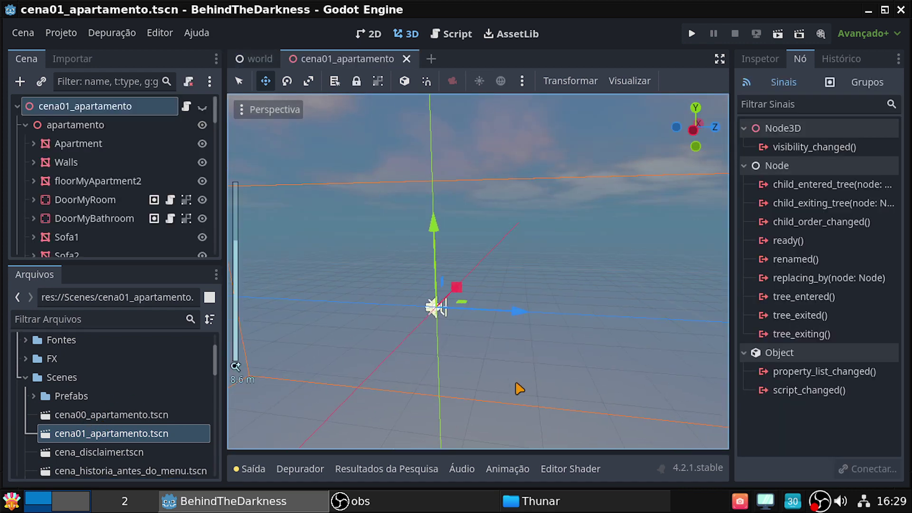
scroll(539, 383, "up", 3)
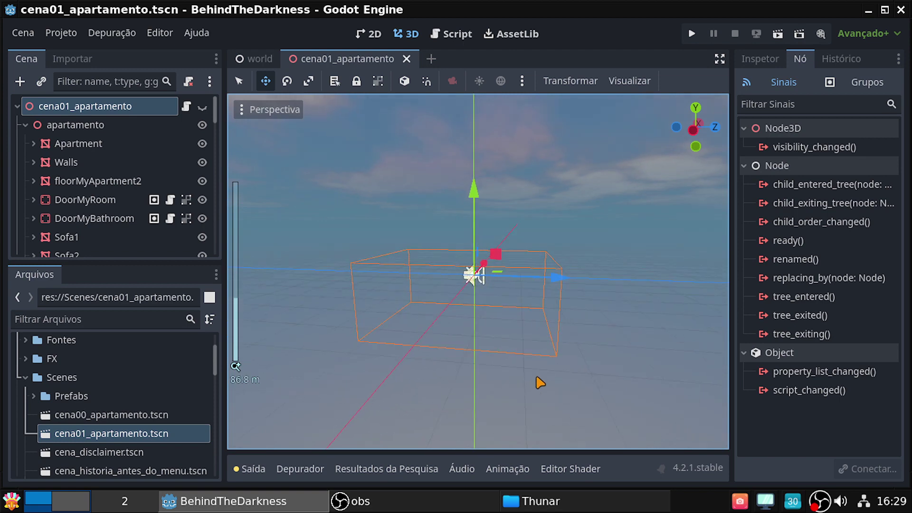
scroll(540, 383, "up", 3)
mouse_move(539, 282)
middle_mouse_down()
mouse_move(517, 280)
mouse_move(539, 357)
middle_mouse_up()
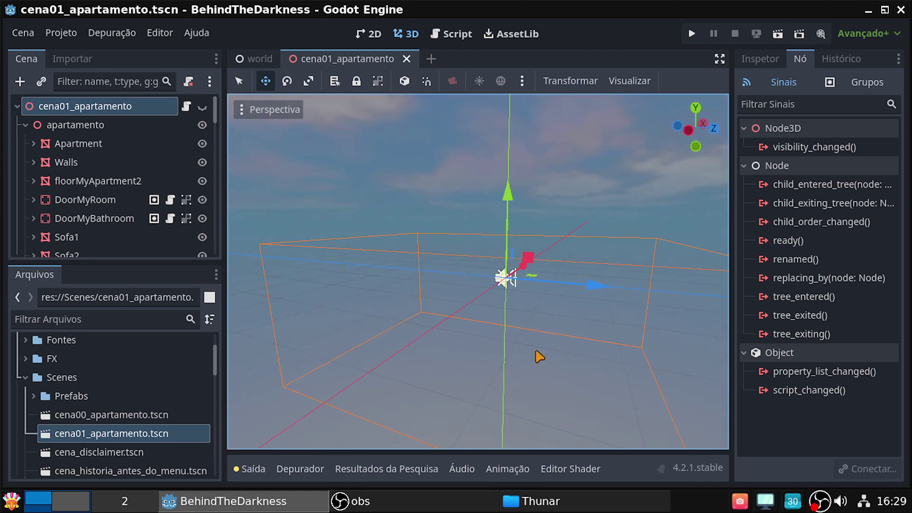
left_click(202, 106)
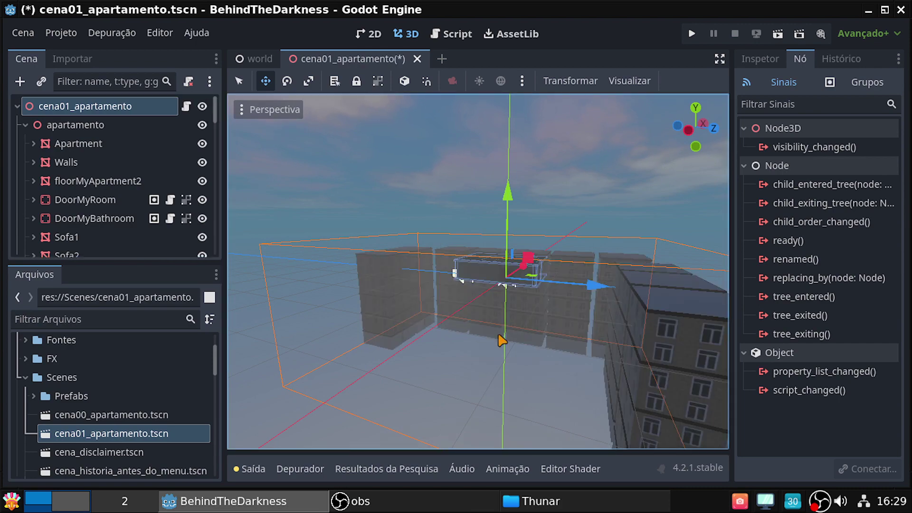
Step: Zoom into the apartment interior and save the scene
mouse_move(503, 341)
middle_mouse_down()
mouse_move(513, 327)
mouse_move(480, 309)
middle_mouse_up()
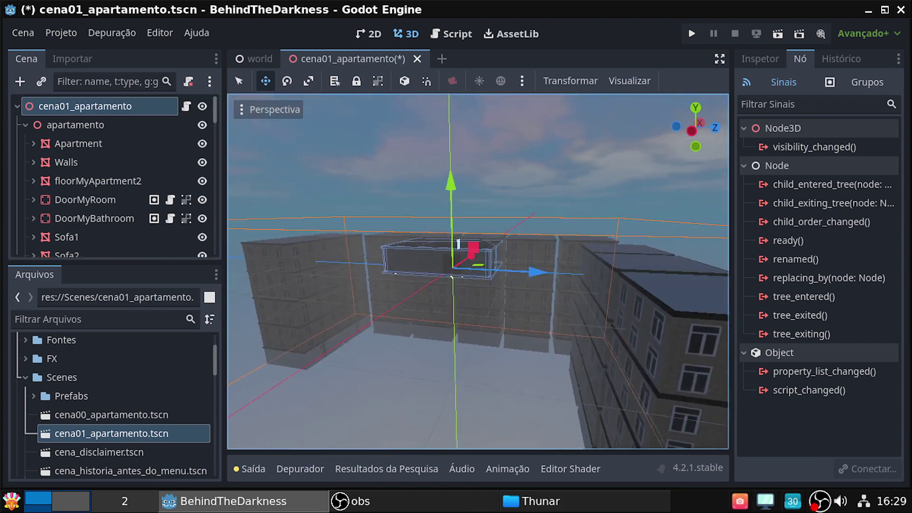
scroll(478, 271, "up", 2)
scroll(477, 271, "up", 3)
scroll(478, 272, "up", 3)
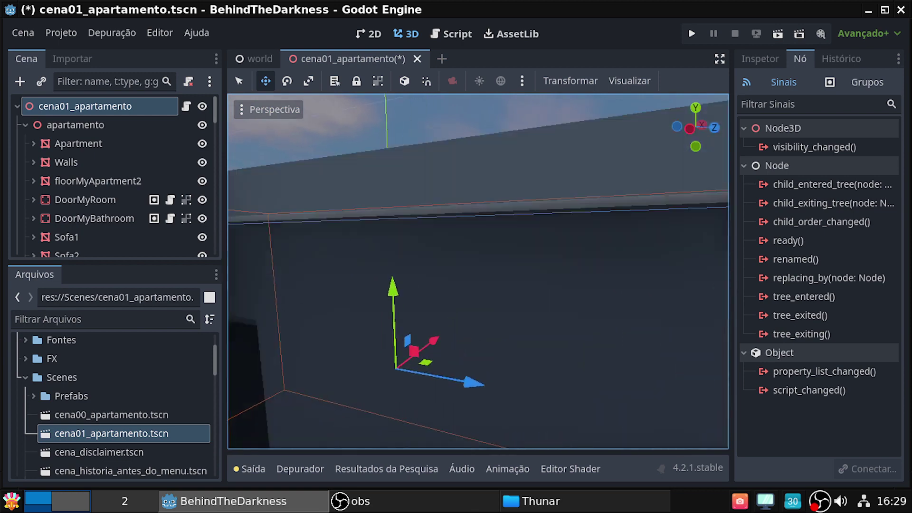
scroll(477, 271, "up", 3)
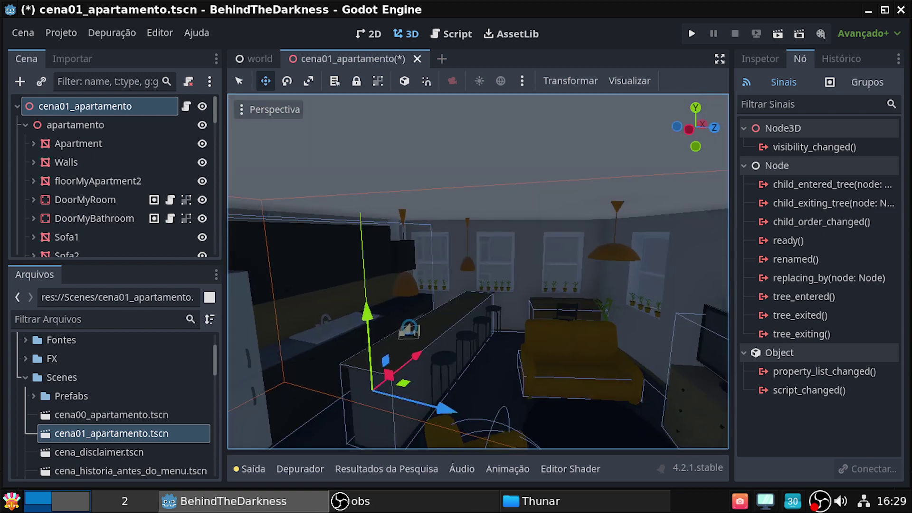
scroll(478, 272, "up", 2)
scroll(478, 272, "up", 2)
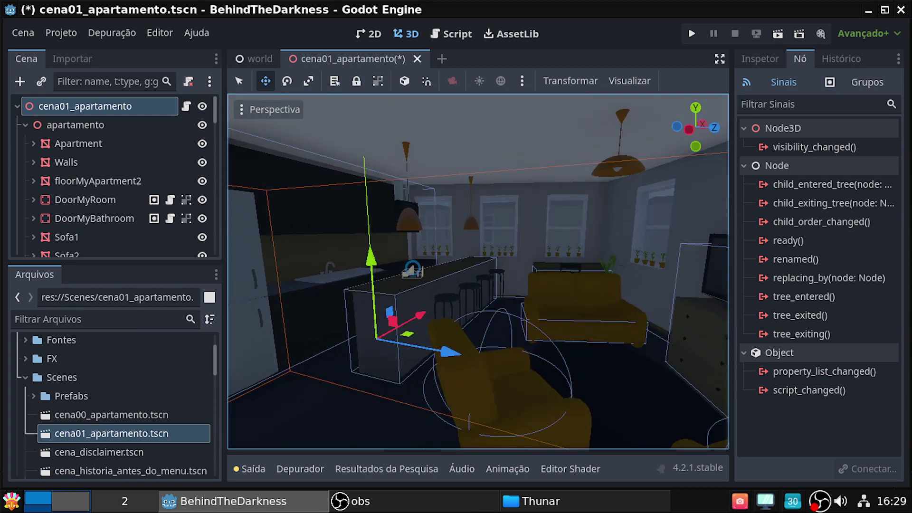
key("ctrl+s")
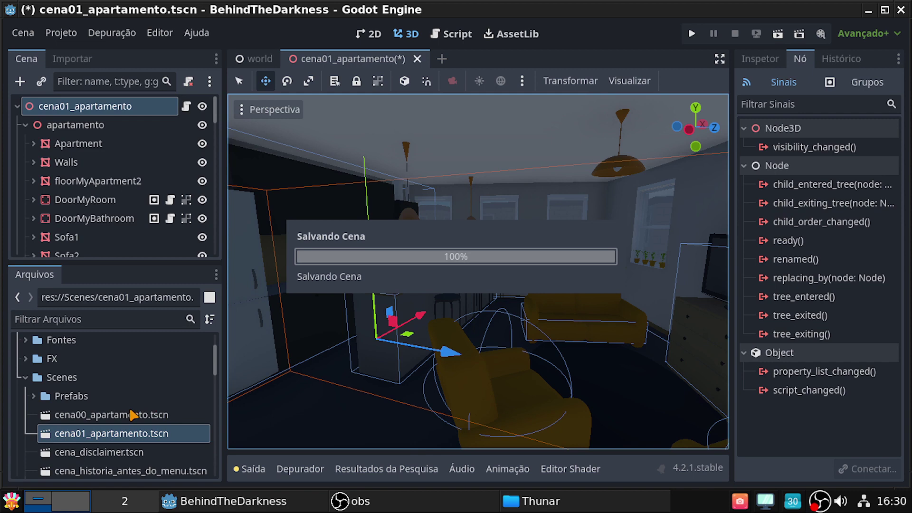
left_click(109, 416)
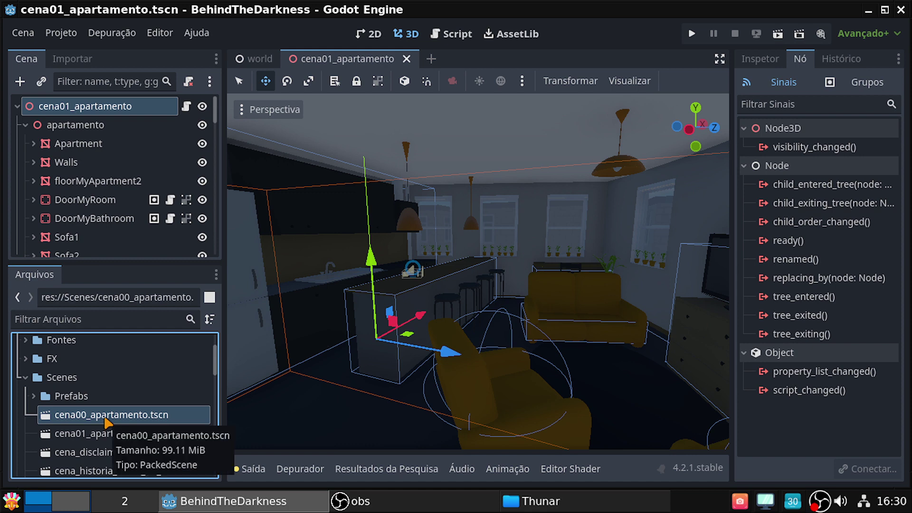
double_click(106, 418)
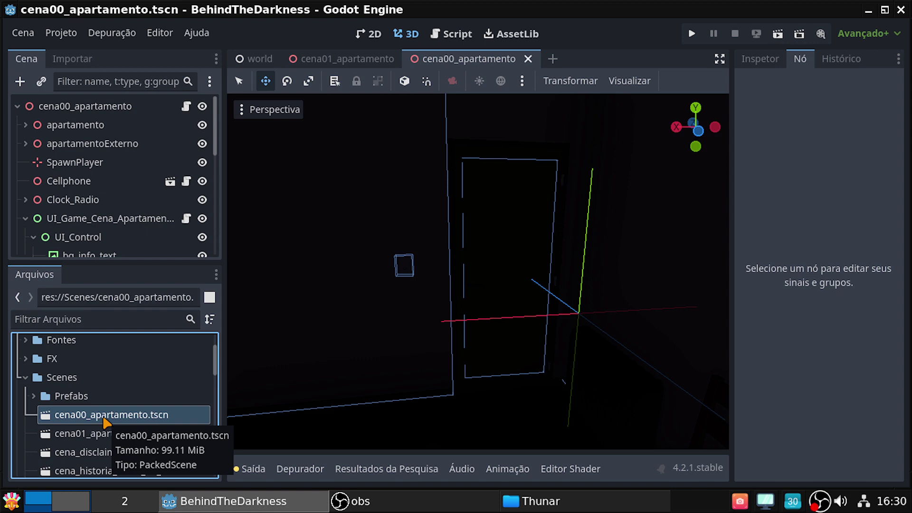
left_click(528, 59)
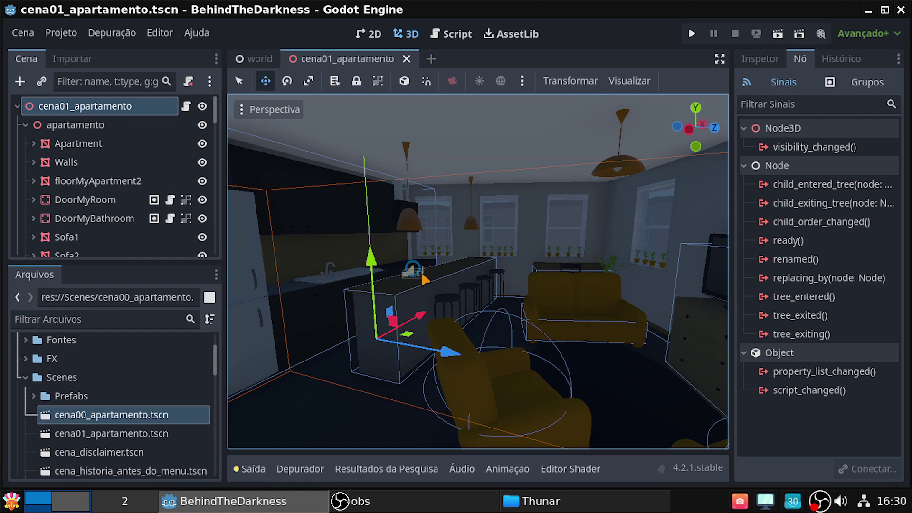
Step: Turn the view toward the kitchen counter and collapse the Scenes folder
scroll(457, 304, "up", 2)
scroll(457, 304, "up", 2)
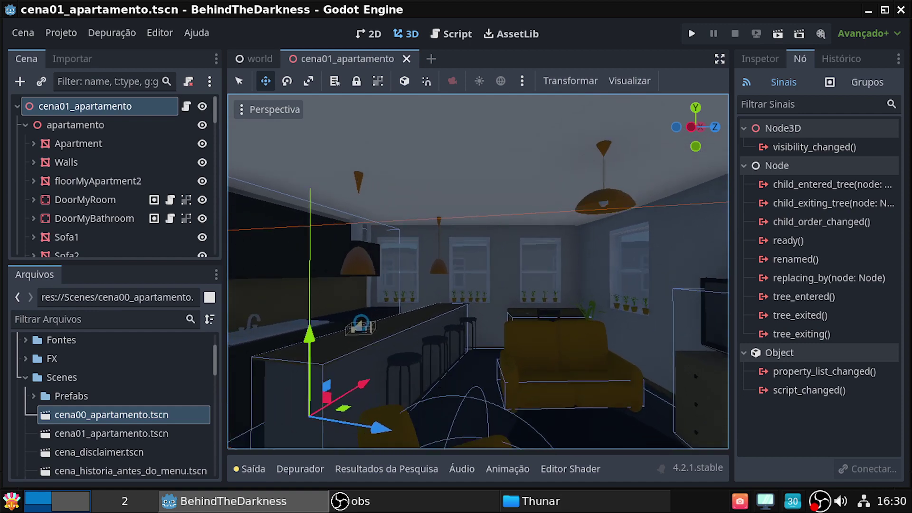
scroll(457, 304, "up", 2)
mouse_move(457, 304)
right_mouse_down()
mouse_move(428, 304)
mouse_move(413, 324)
right_mouse_up()
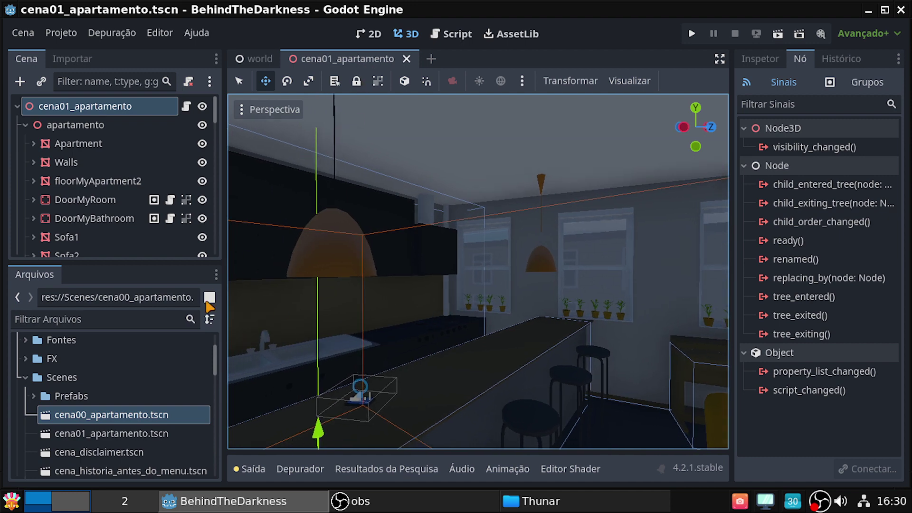
left_click(124, 434)
scroll(117, 403, "up", 3)
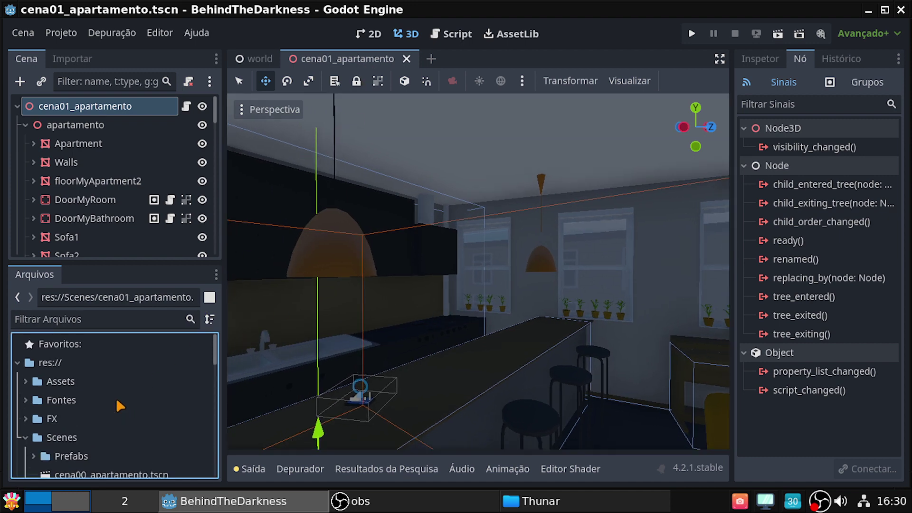
left_click(25, 438)
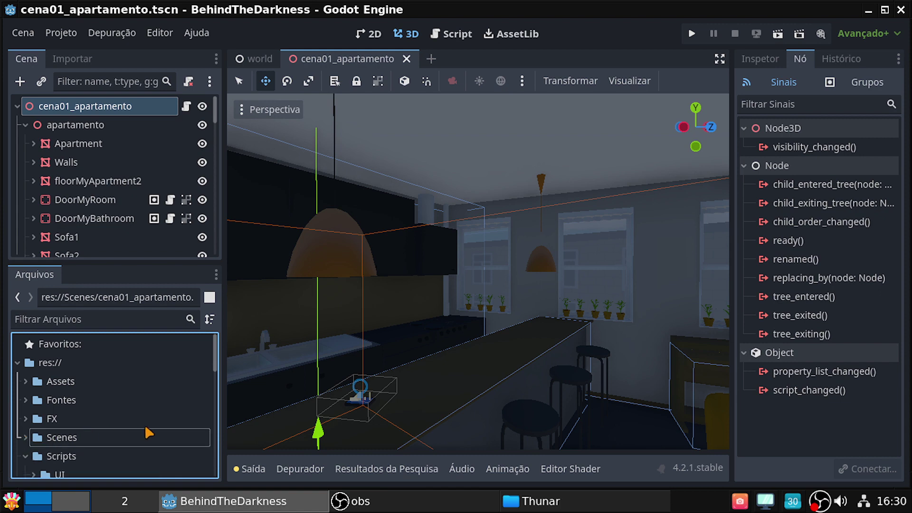
Step: Select the Cellphone object on the countertop using plain selection mode
left_click(369, 401)
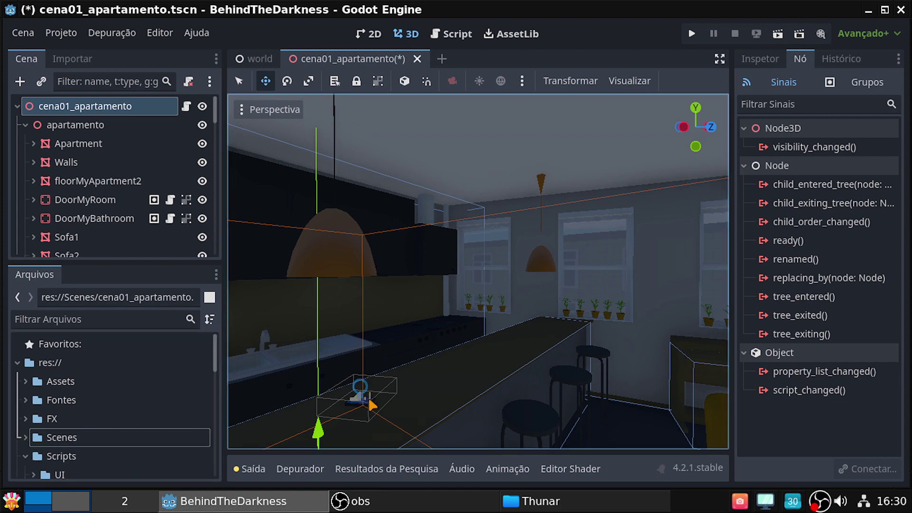
right_click_drag(508, 403, 475, 394)
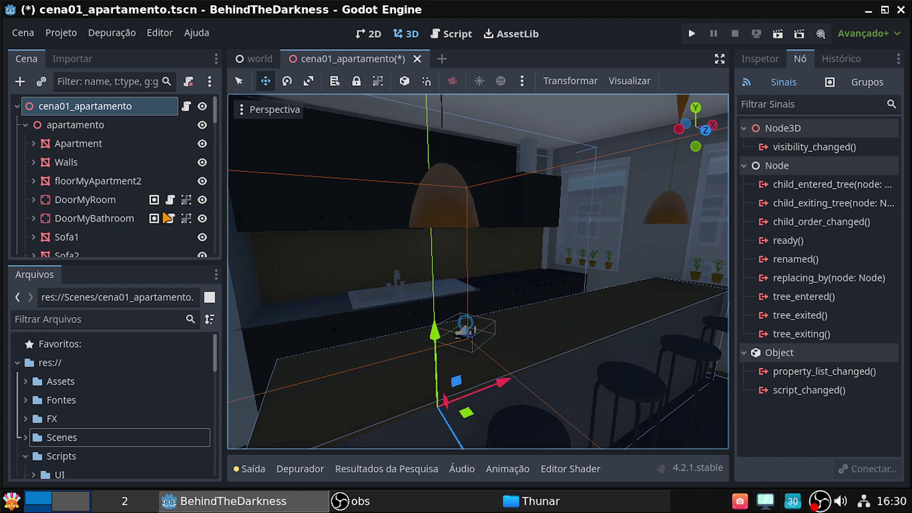
scroll(82, 172, "down", 3)
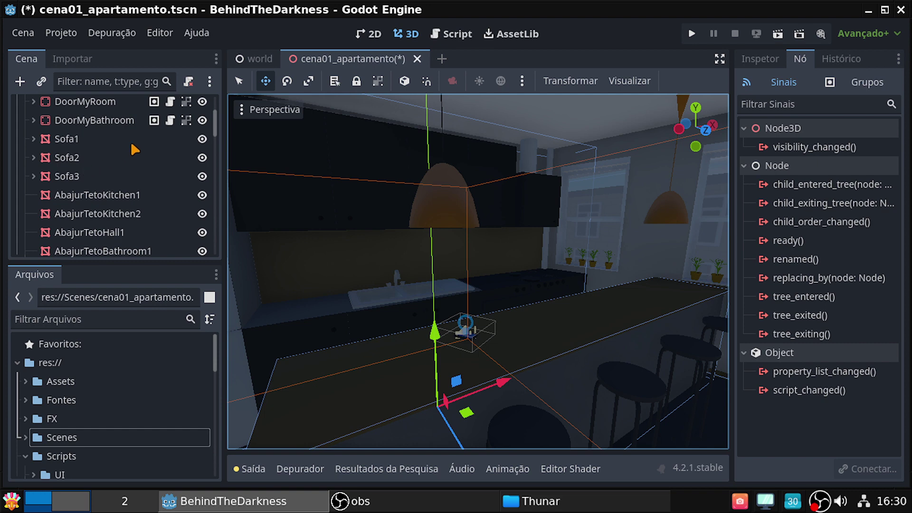
left_click(239, 81)
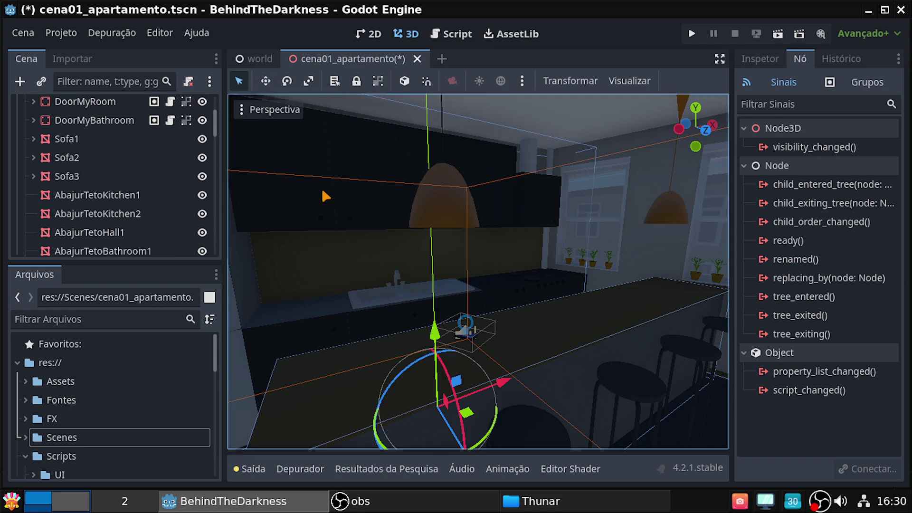
left_click(467, 327)
middle_click_drag(574, 332, 499, 317)
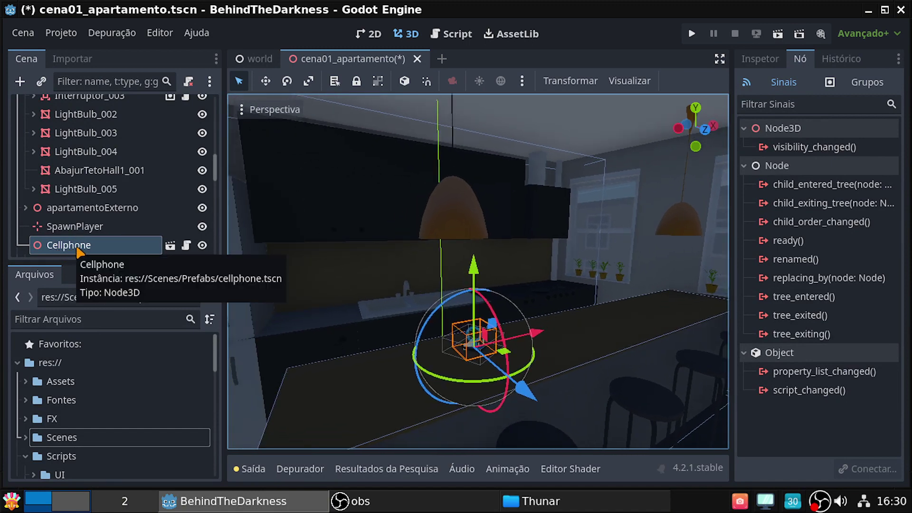
scroll(78, 249, "down", 2)
Step: Delete the Cellphone node with Excluir Nó(s) and confirm with OK
scroll(79, 250, "down", 1)
right_click(80, 186)
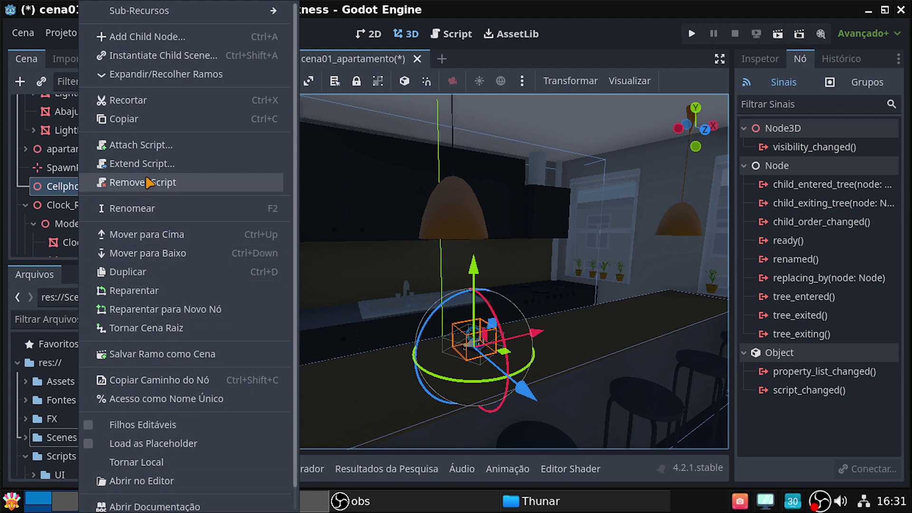
scroll(177, 380, "down", 1)
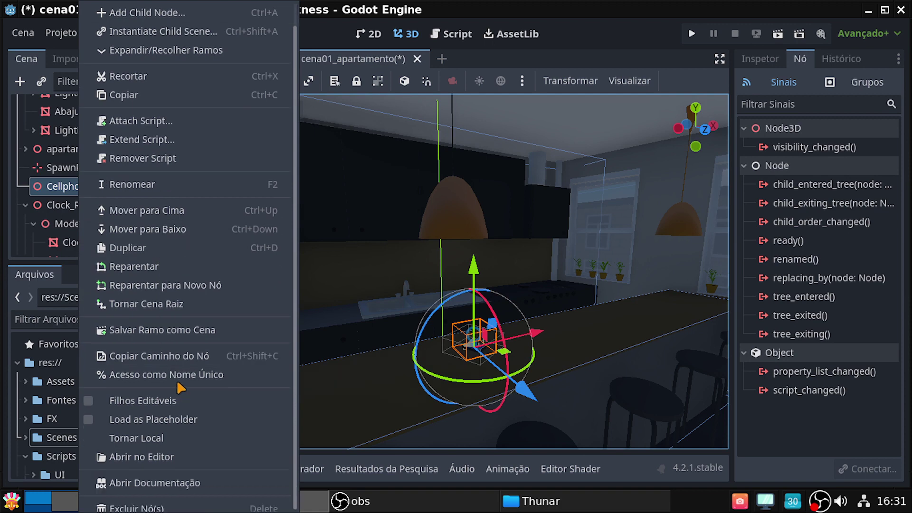
left_click(156, 507)
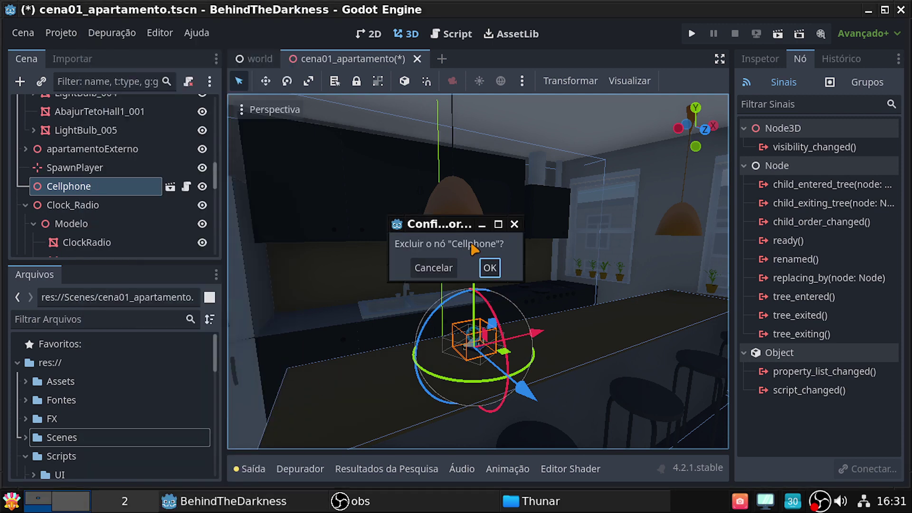
left_click(490, 267)
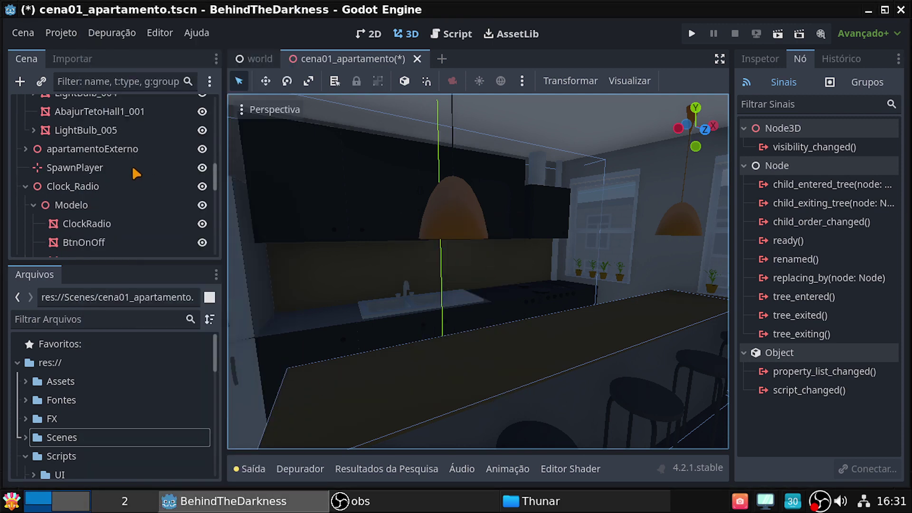
Step: Inspect the Clock_Radio node's children, then collapse the Modelo and Clock_Radio branches
left_click(26, 187)
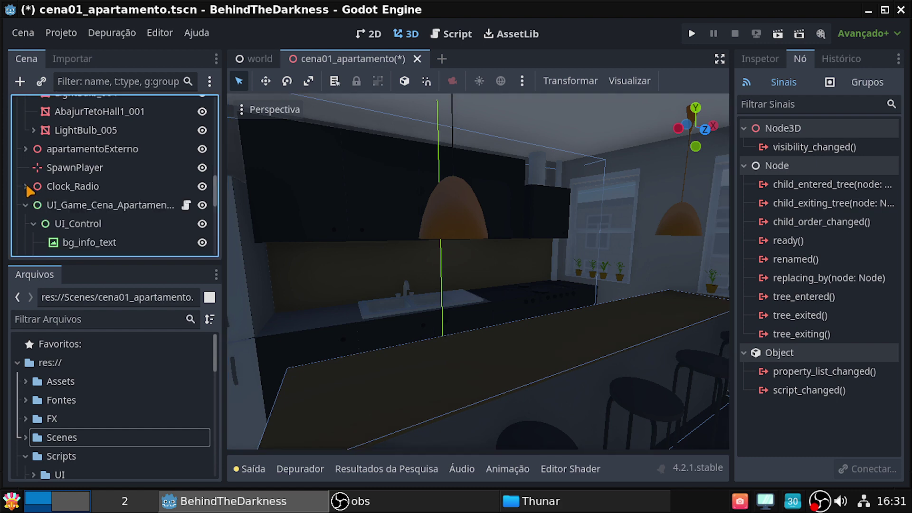
left_click(26, 186)
left_click(75, 187)
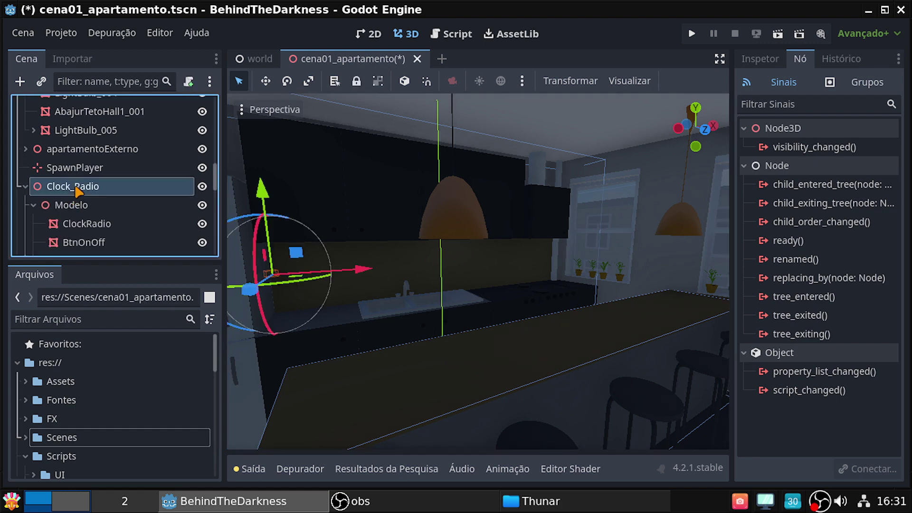
scroll(110, 201, "down", 2)
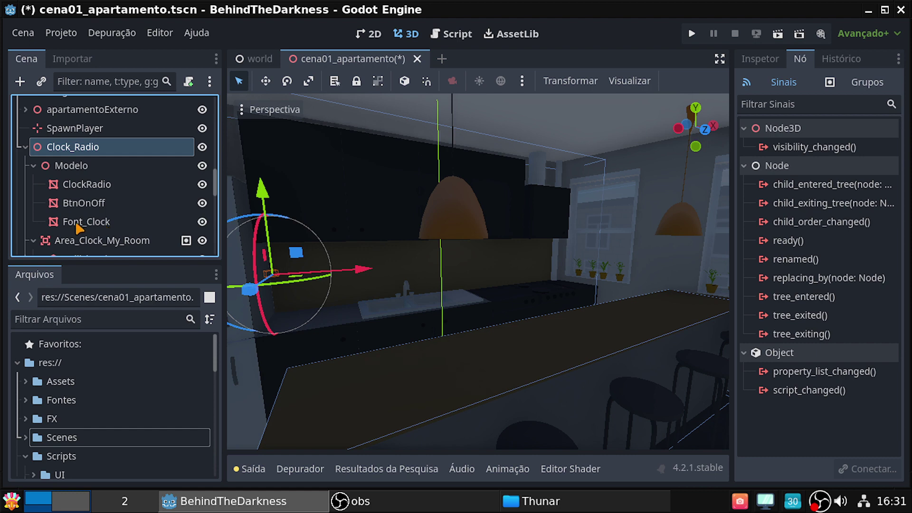
scroll(91, 223, "down", 2)
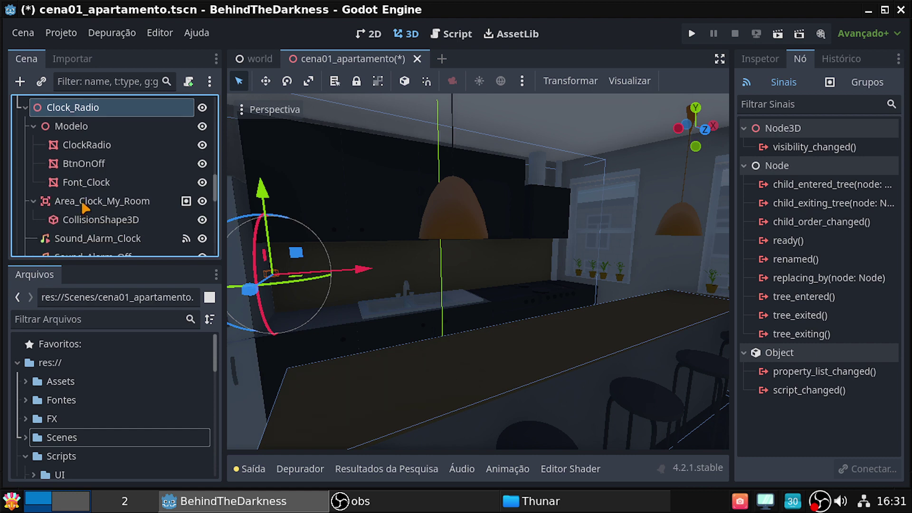
scroll(94, 224, "down", 3)
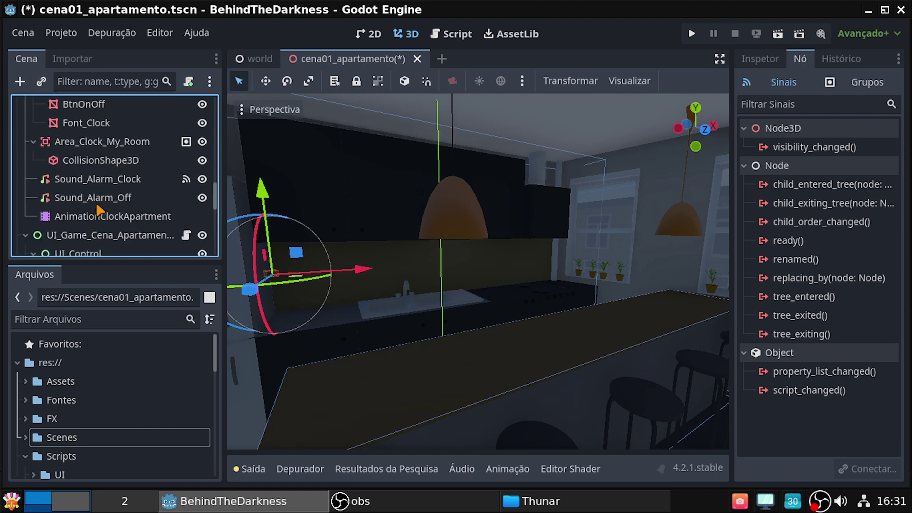
scroll(99, 218, "up", 1)
scroll(107, 218, "up", 6)
left_click(34, 206)
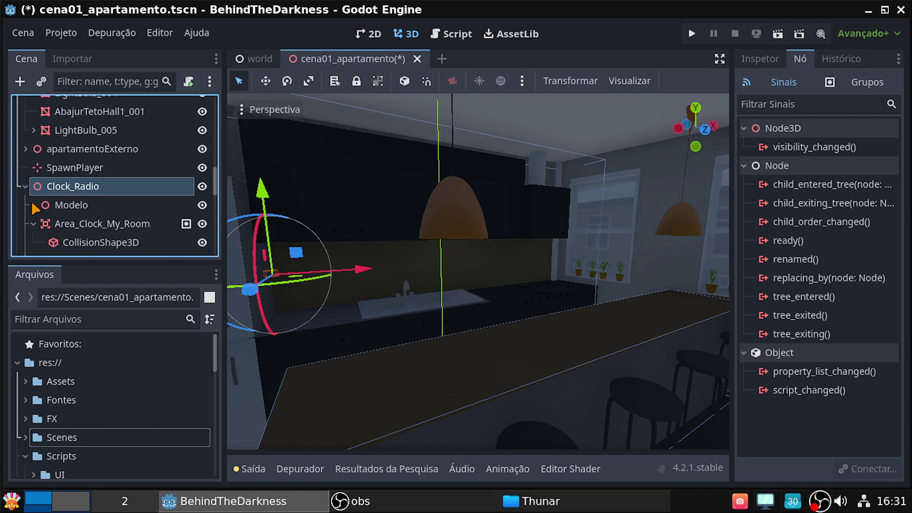
left_click(25, 187)
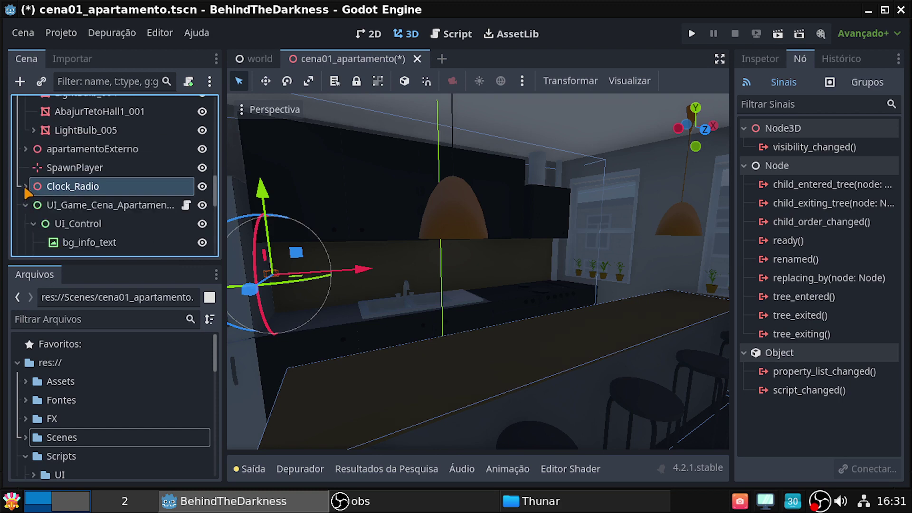
Step: Frame the SpawnPlayer node in the 3D view and orbit around it
left_click(83, 170)
key("f")
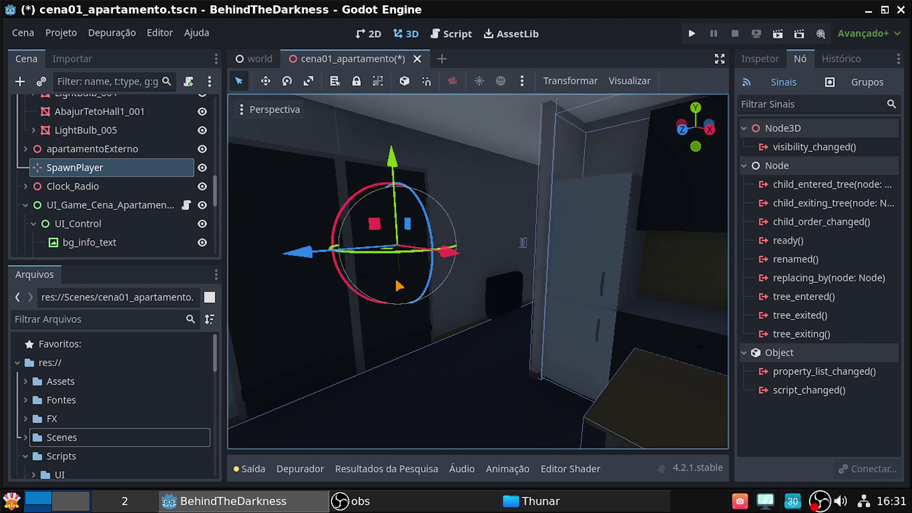
middle_click_drag(430, 336, 475, 328)
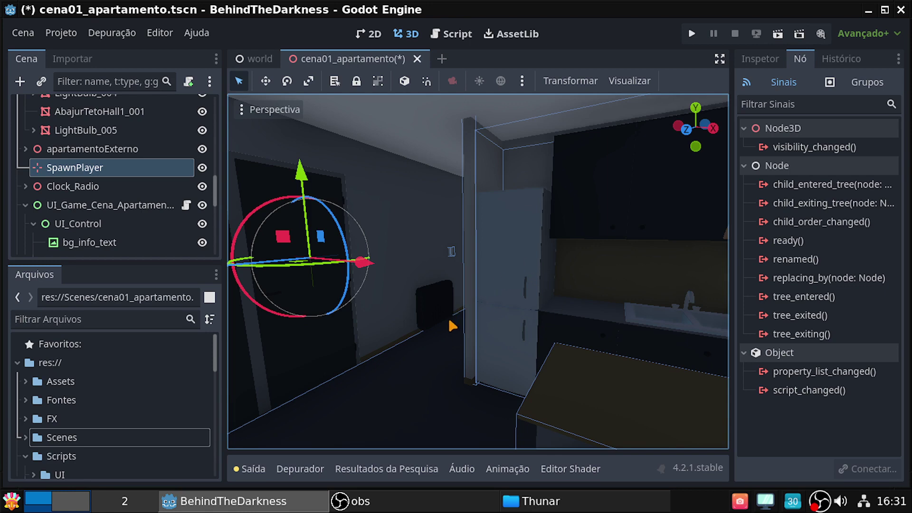
scroll(167, 162, "up", 2)
scroll(167, 162, "up", 4)
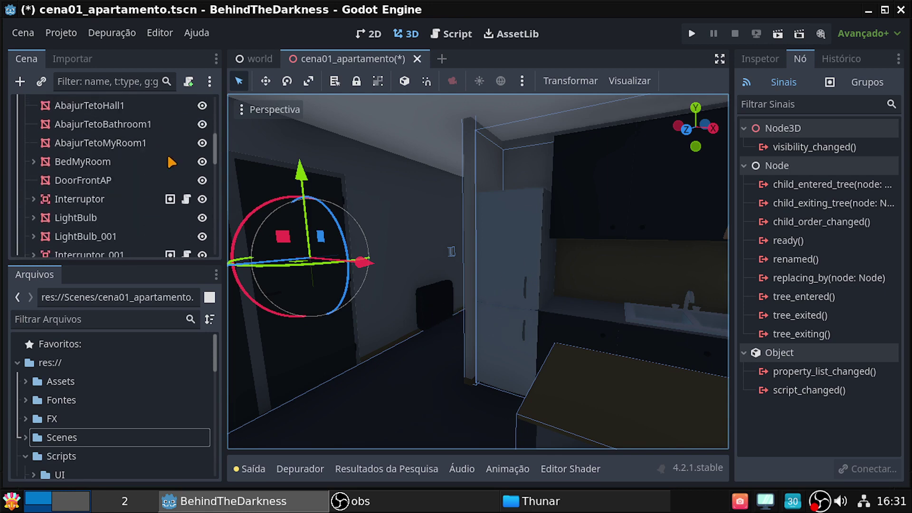
scroll(190, 178, "up", 3)
scroll(166, 180, "up", 3)
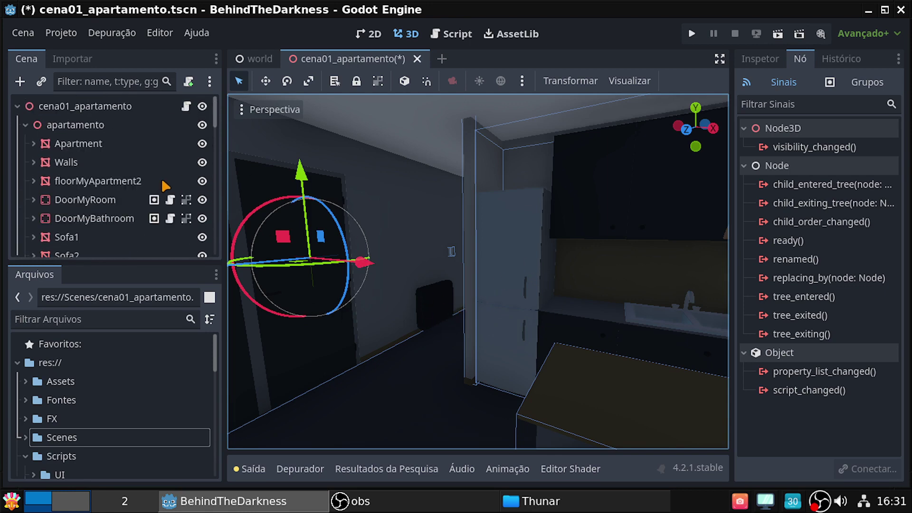
Step: Open the root node's script and scroll down the scene tree
left_click(183, 106)
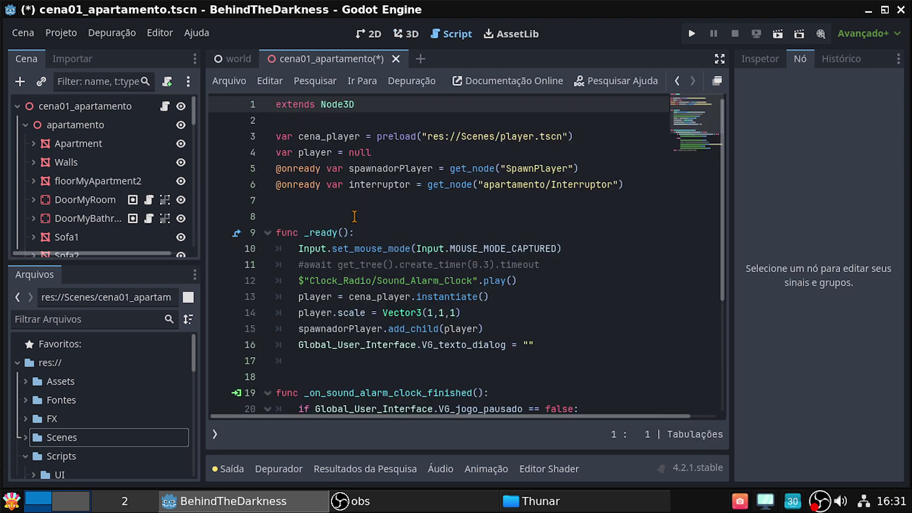
scroll(109, 192, "down", 2)
scroll(109, 192, "down", 2)
scroll(111, 195, "down", 2)
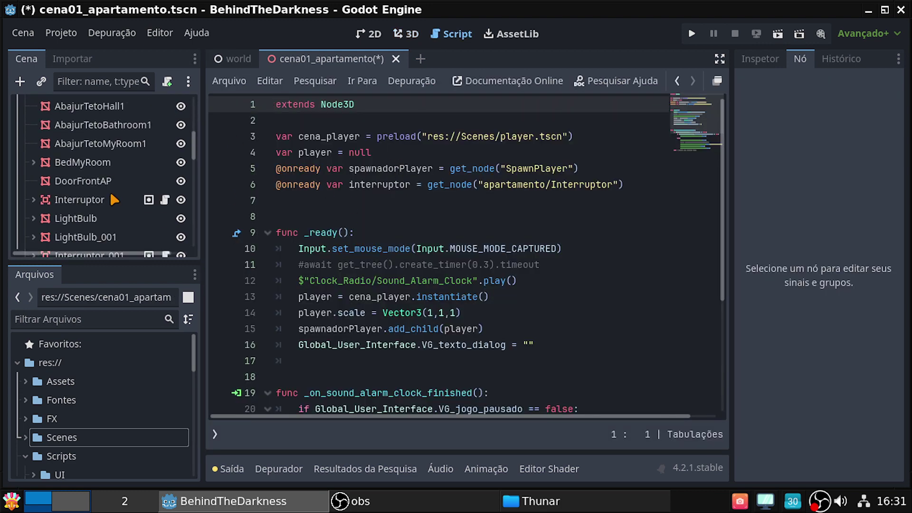
scroll(110, 192, "down", 2)
scroll(110, 192, "down", 2)
scroll(110, 191, "down", 2)
scroll(110, 192, "down", 2)
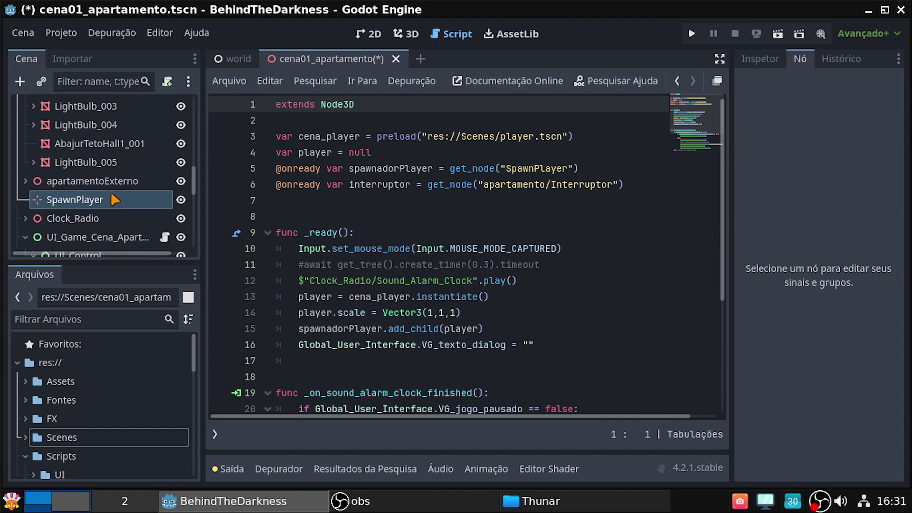
scroll(110, 192, "down", 2)
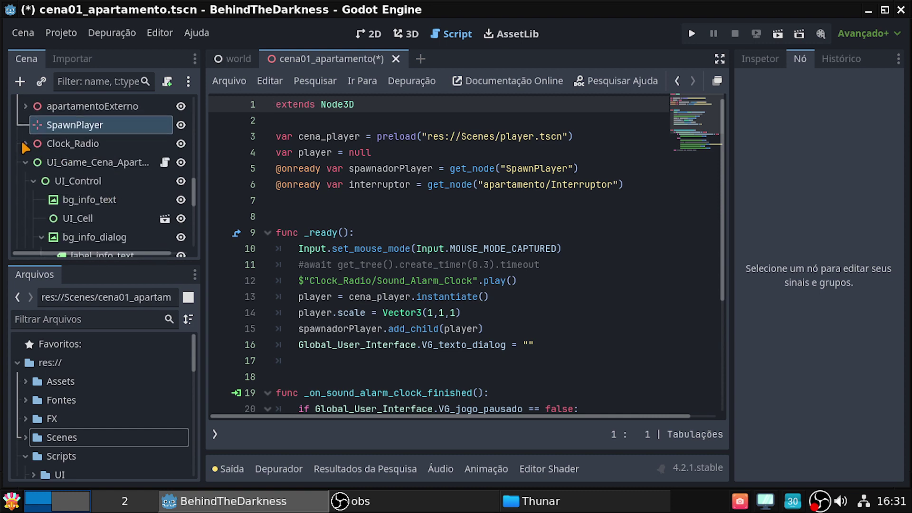
Step: Inspect the Clock_Radio and Modelo children, then collapse both branches
left_click(25, 143)
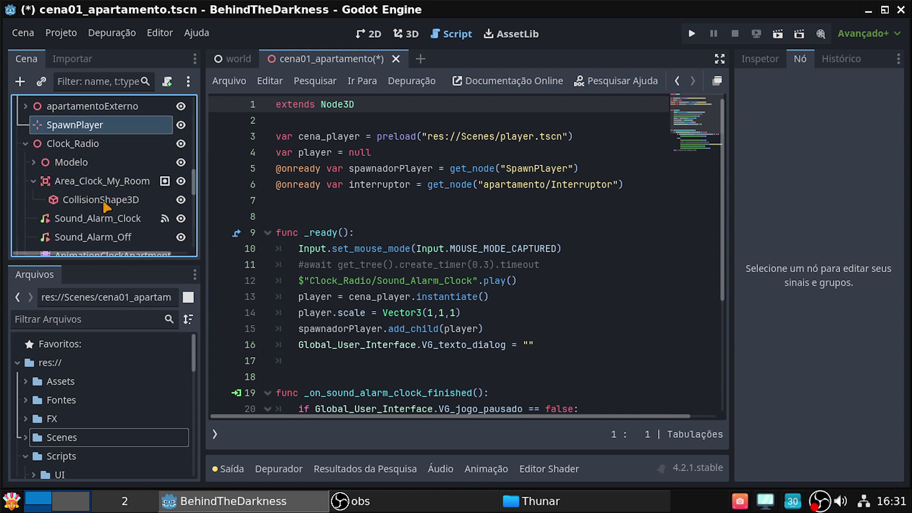
left_click(33, 162)
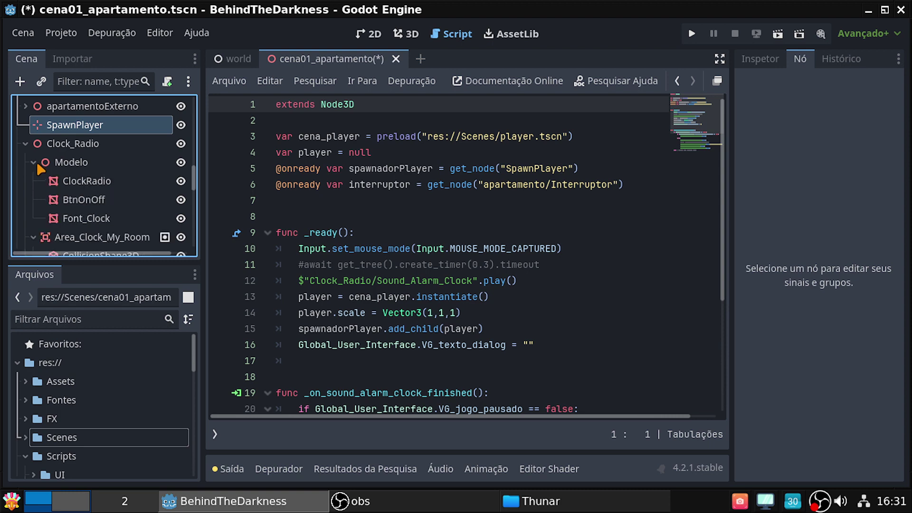
left_click(37, 162)
left_click(33, 162)
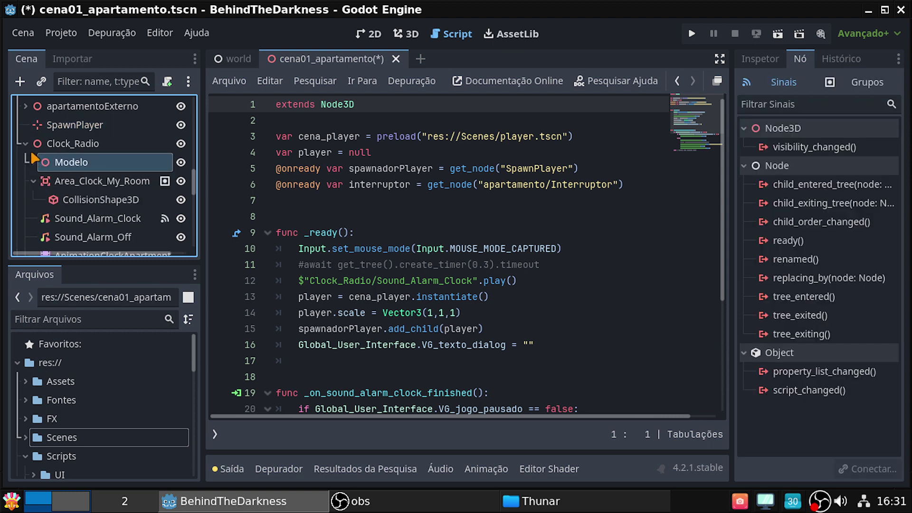
scroll(31, 153, "down", 2)
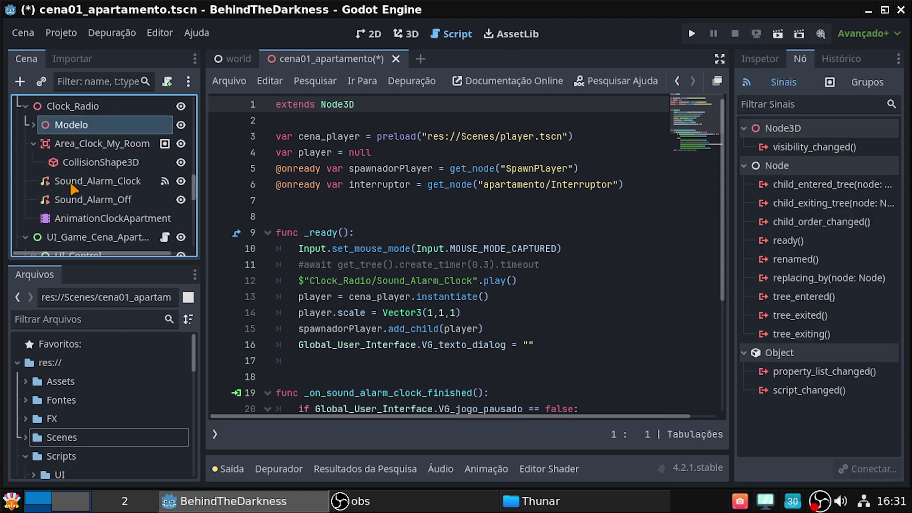
left_click(24, 106)
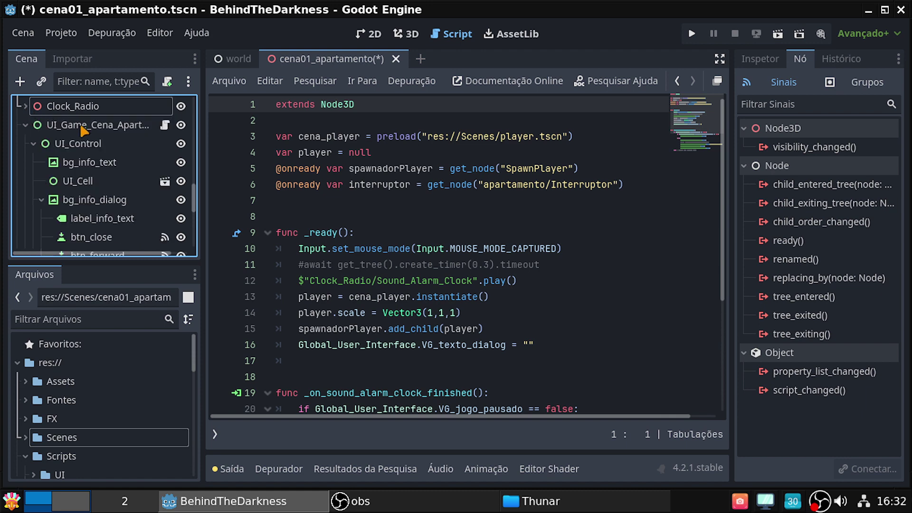
scroll(86, 138, "up", 3)
scroll(105, 169, "up", 2)
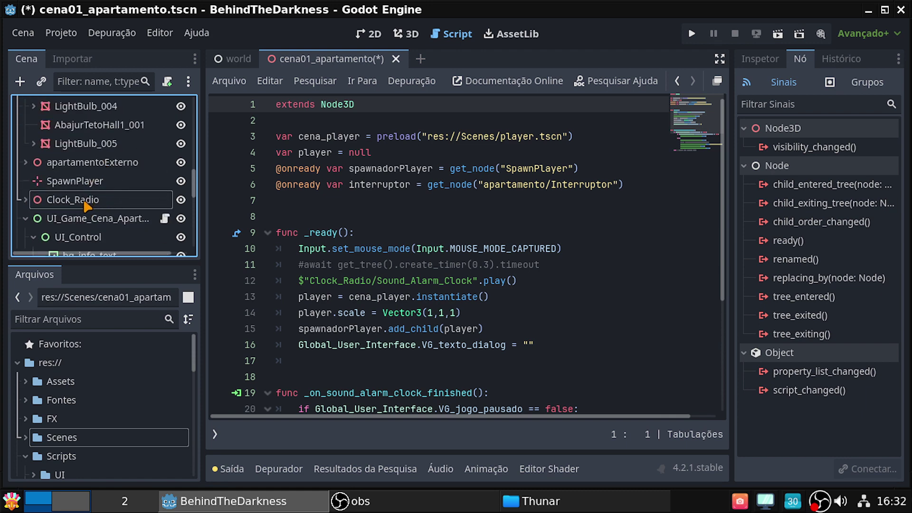
scroll(109, 209, "down", 4)
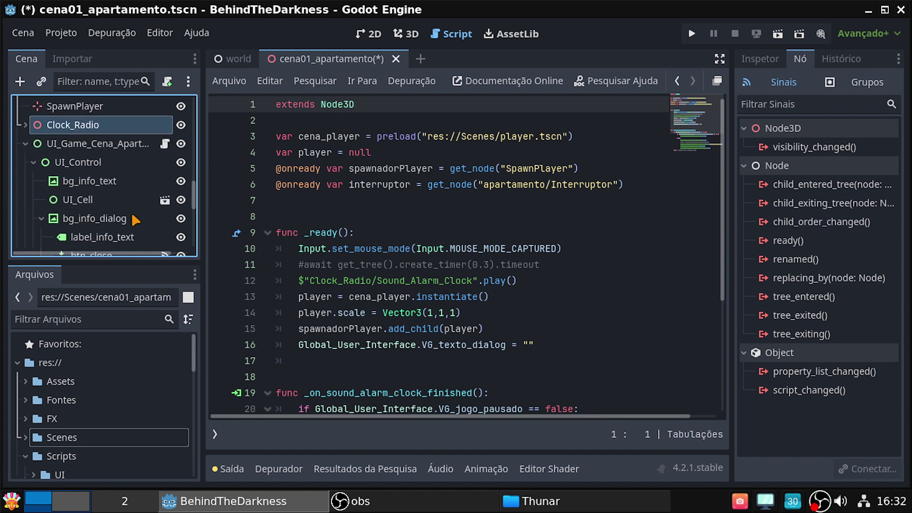
scroll(128, 212, "down", 5)
scroll(133, 214, "down", 5)
scroll(132, 212, "up", 4)
scroll(132, 212, "up", 5)
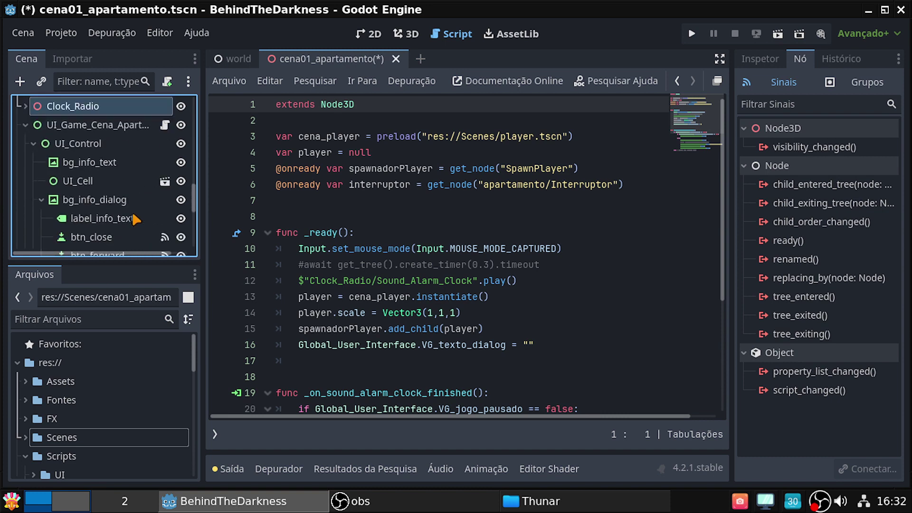
scroll(132, 212, "up", 1)
Step: Open the UI_Game node's Control script and scroll to its first line
left_click(166, 145)
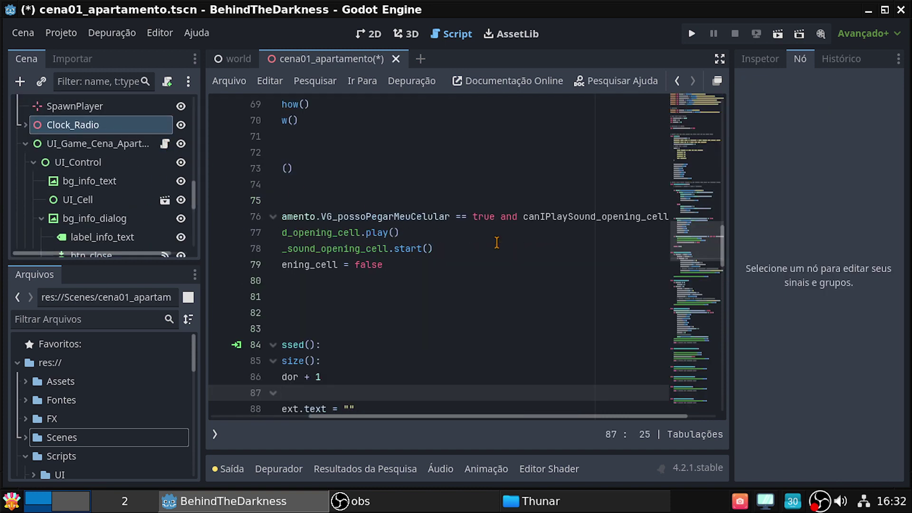
left_click_drag(505, 416, 407, 416)
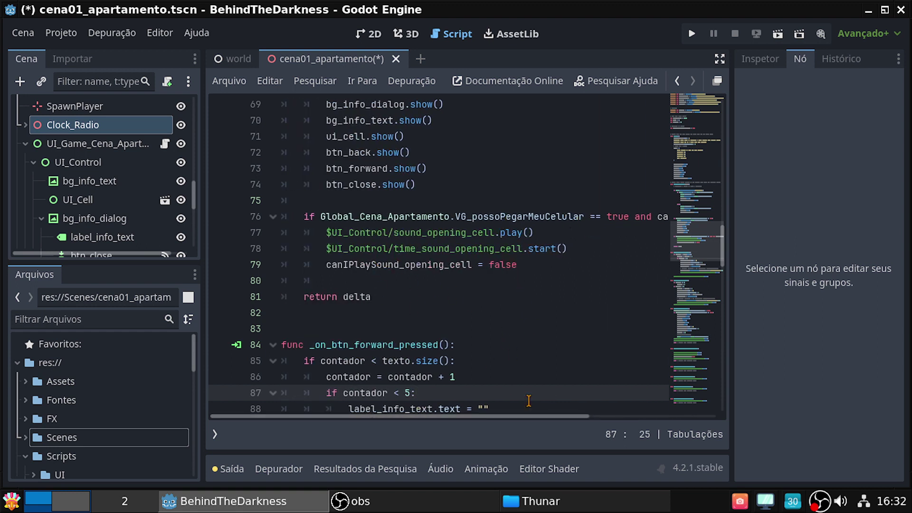
mouse_move(493, 416)
left_mouse_down()
mouse_move(656, 420)
mouse_move(484, 426)
mouse_move(380, 416)
left_mouse_up()
scroll(513, 313, "up", 15)
scroll(500, 316, "up", 7)
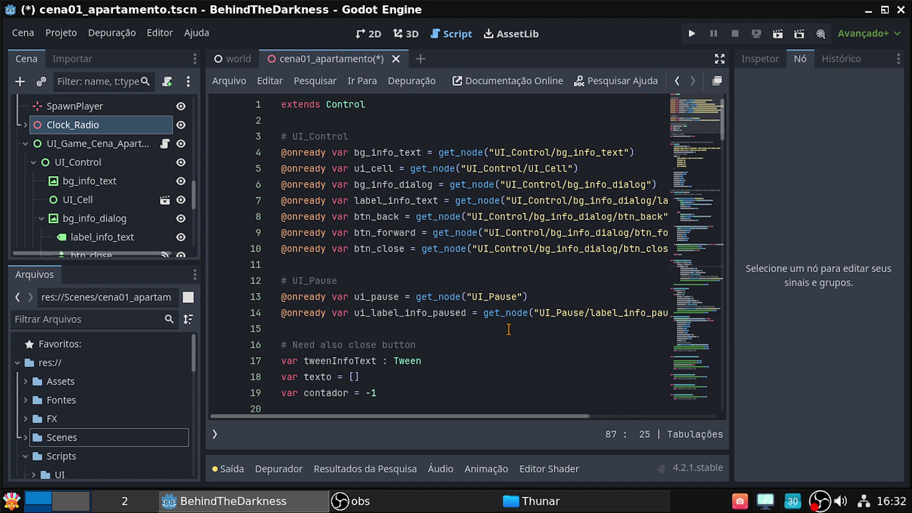
scroll(509, 329, "down", 4)
scroll(519, 337, "up", 4)
left_click(116, 150)
scroll(88, 205, "down", 1)
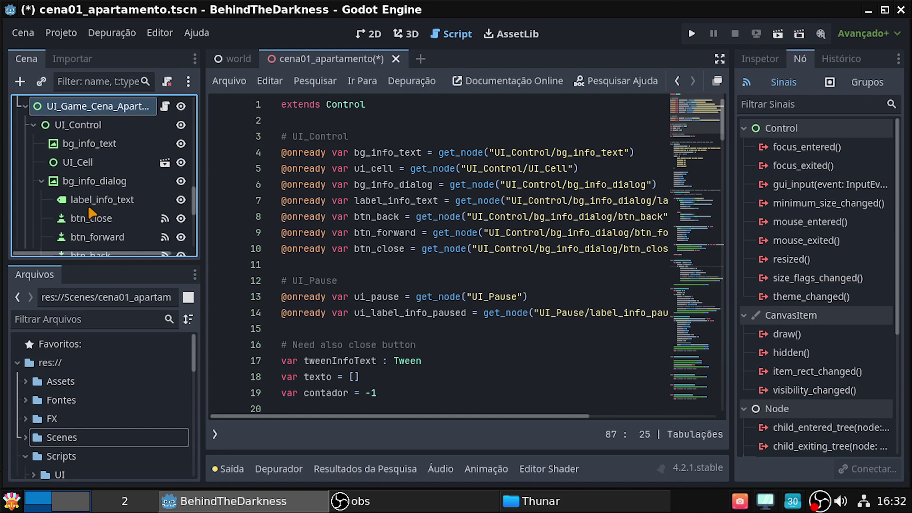
scroll(90, 209, "down", 2)
scroll(93, 211, "down", 2)
scroll(97, 207, "down", 2)
scroll(102, 209, "up", 2)
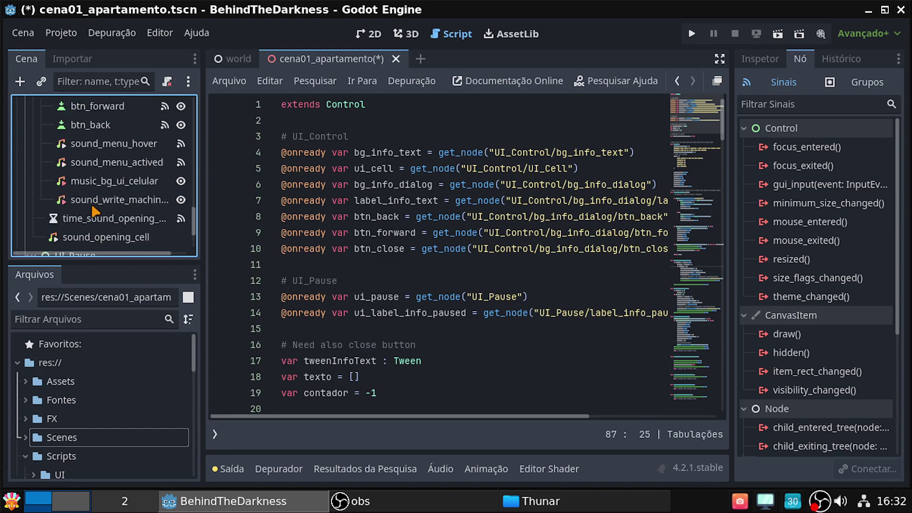
scroll(110, 218, "up", 2)
scroll(132, 241, "up", 1)
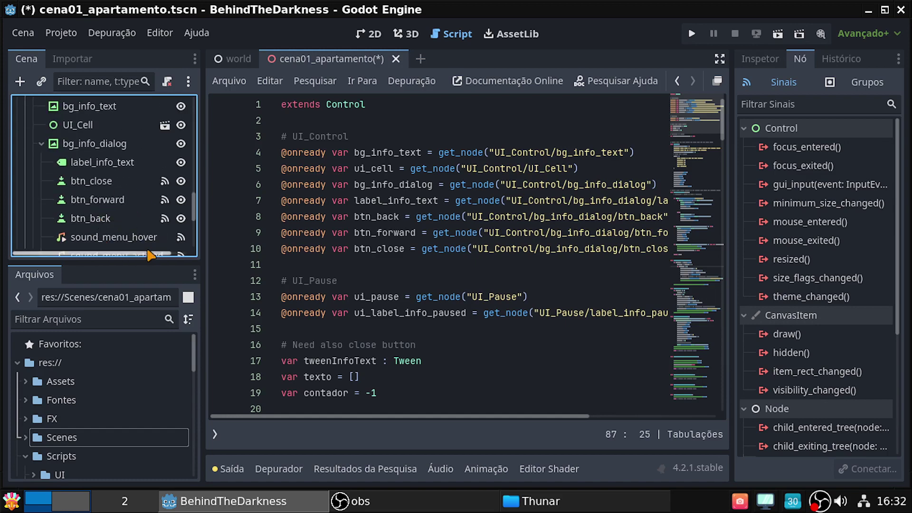
scroll(117, 214, "up", 1)
scroll(73, 162, "up", 1)
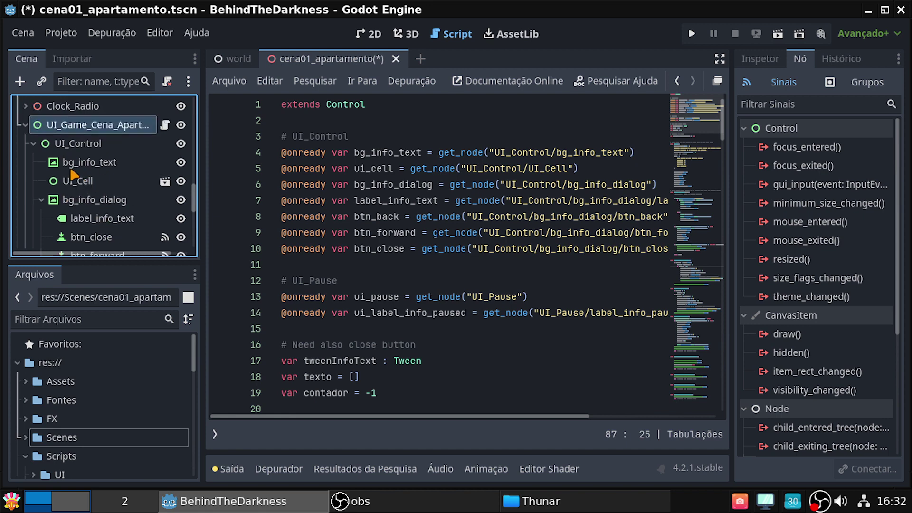
left_click(32, 142)
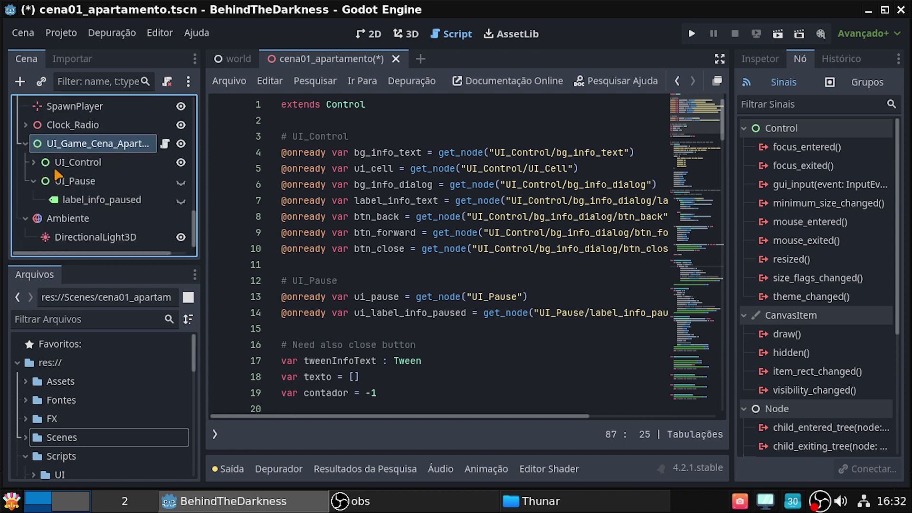
left_click(33, 162)
left_click(34, 162)
left_click(35, 181)
left_click(34, 199)
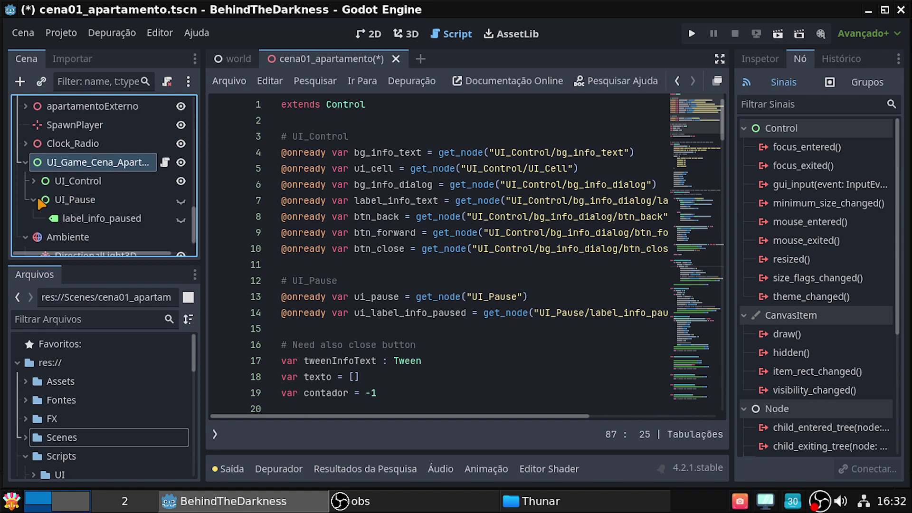
left_click(59, 182)
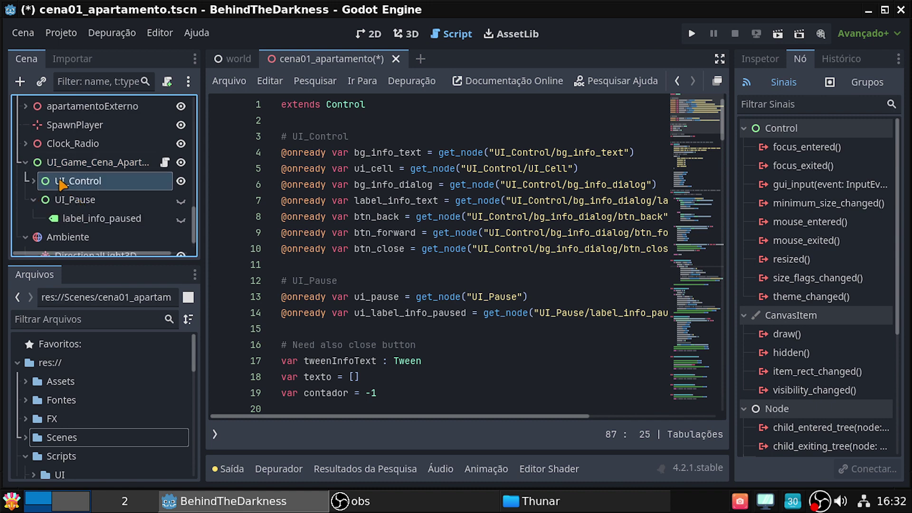
left_click(31, 181)
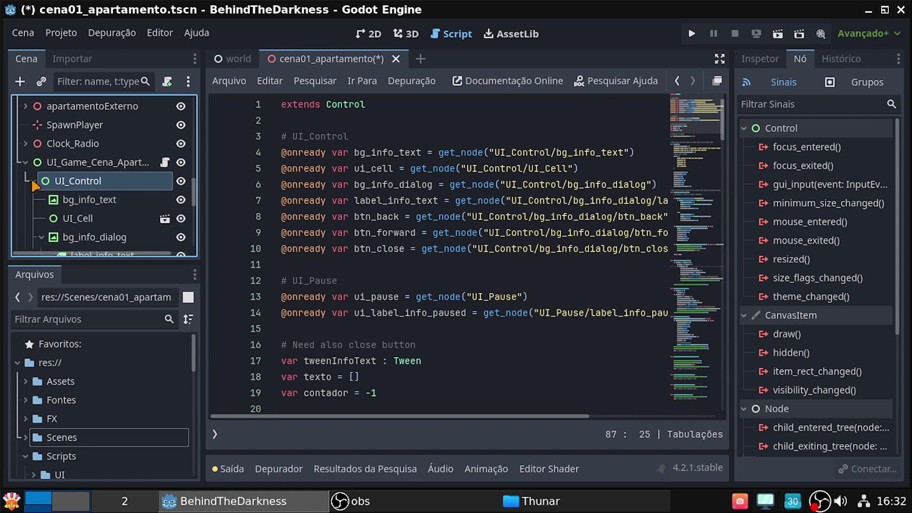
scroll(120, 204, "down", 3)
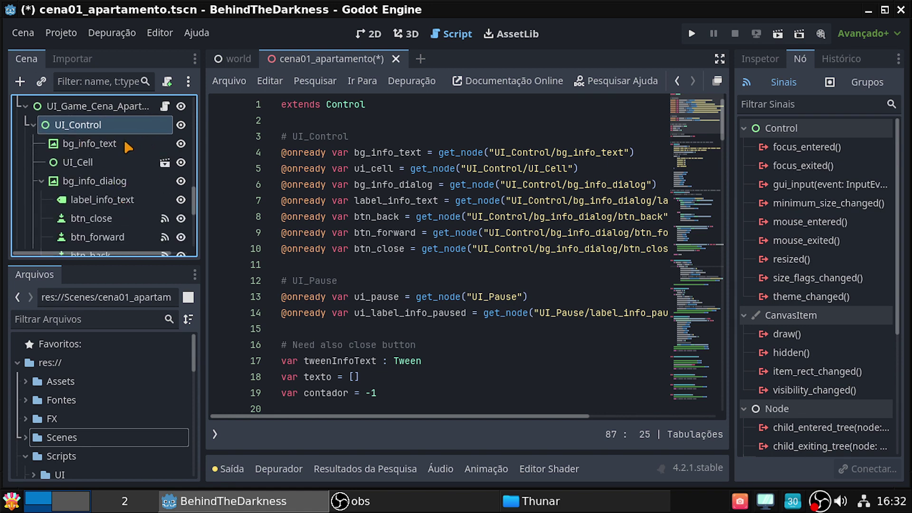
left_click(81, 163)
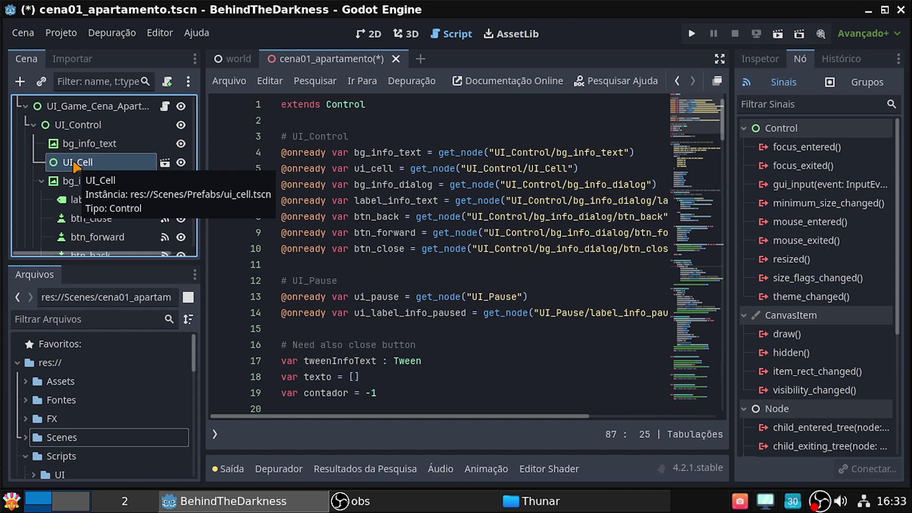
Step: Delete the UI_Cell node and its ui_cell declaration from the script
right_click(76, 166)
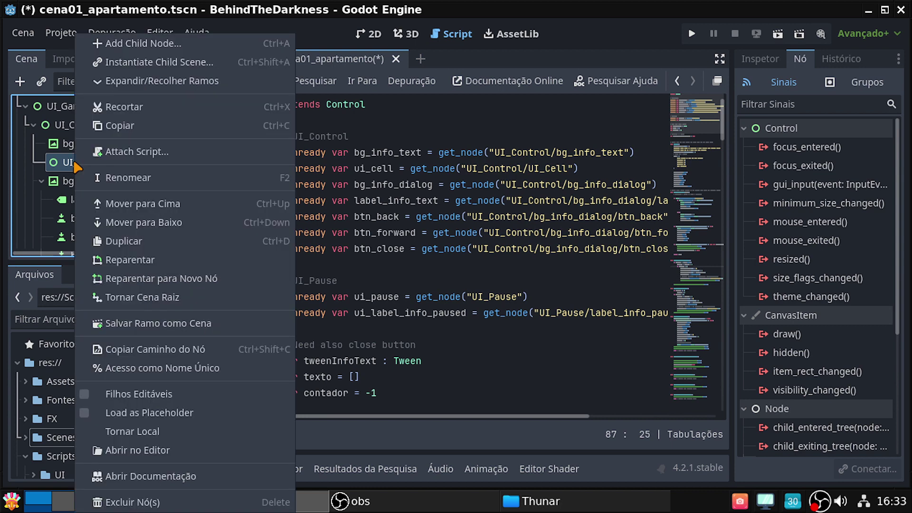
left_click(164, 503)
left_click(490, 267)
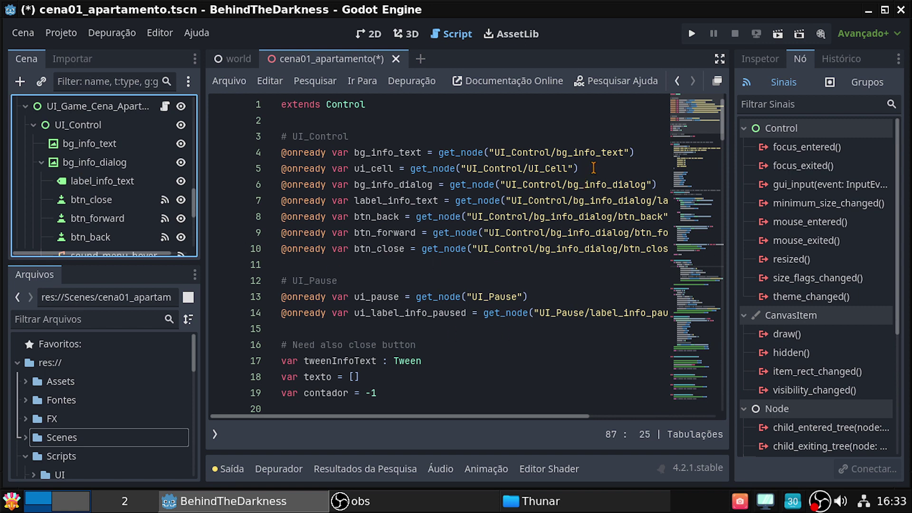
left_click_drag(580, 169, 274, 171)
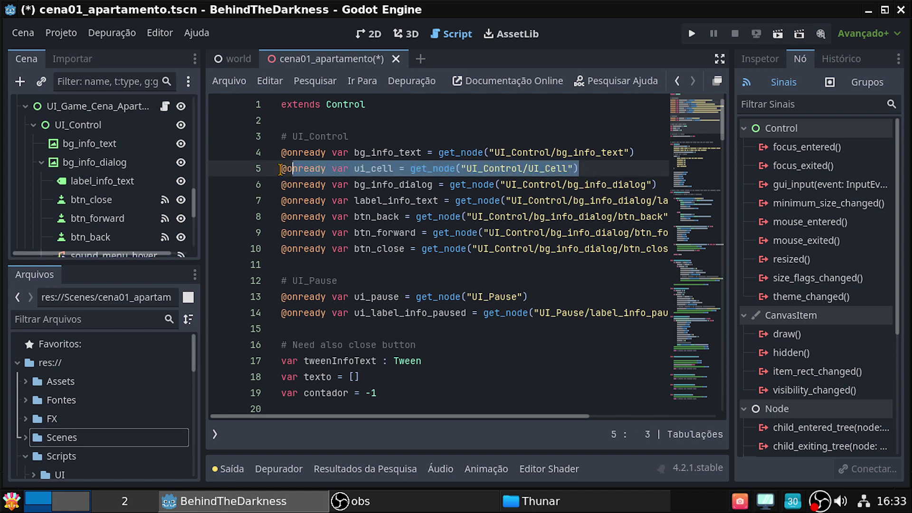
key("BackSpace")
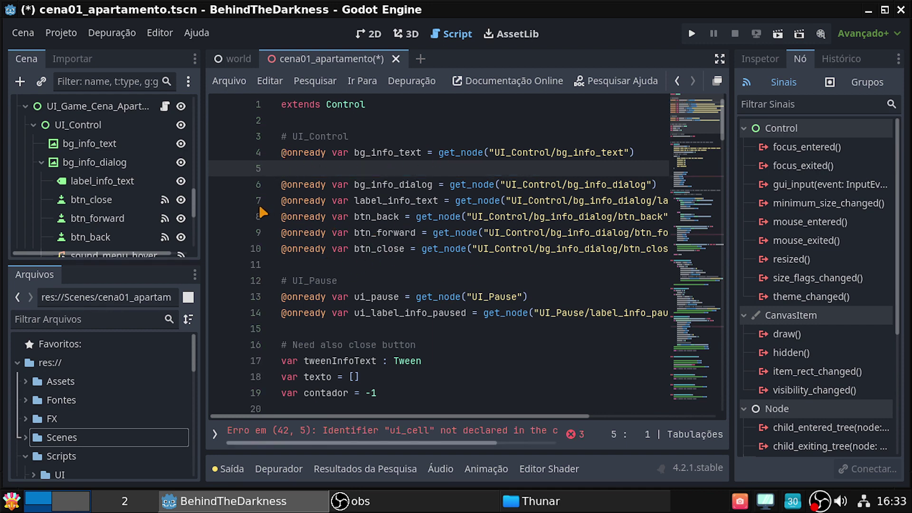
Step: Delete the btn_back, btn_forward and btn_close declarations
left_click(284, 217)
left_click_drag(288, 222, 544, 274)
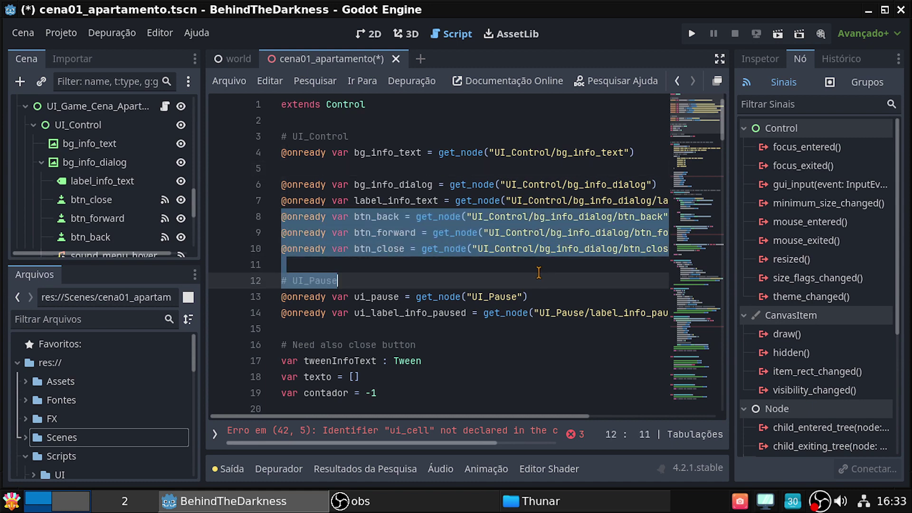
left_click(477, 269)
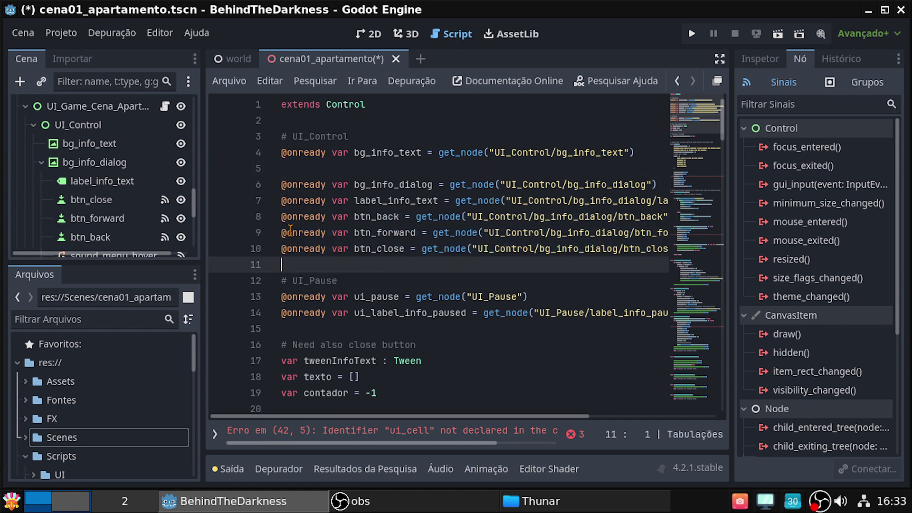
left_click_drag(282, 217, 632, 261)
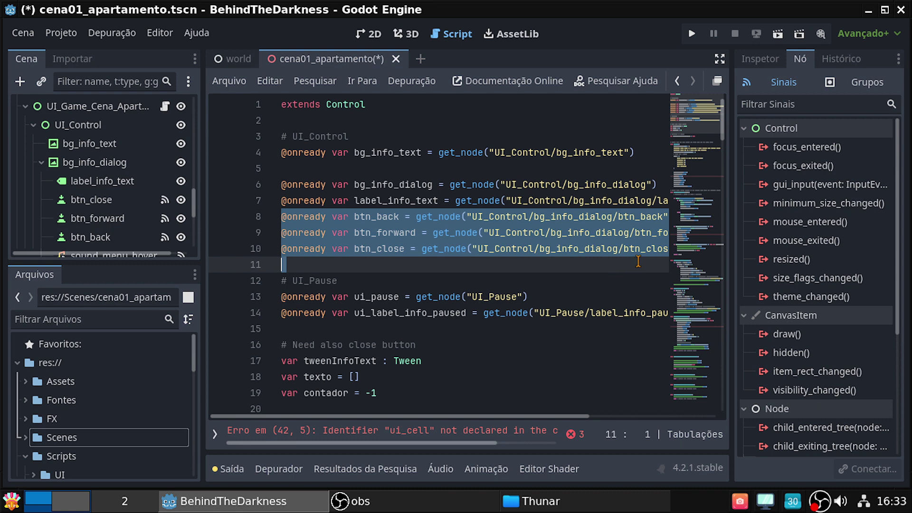
key("Delete")
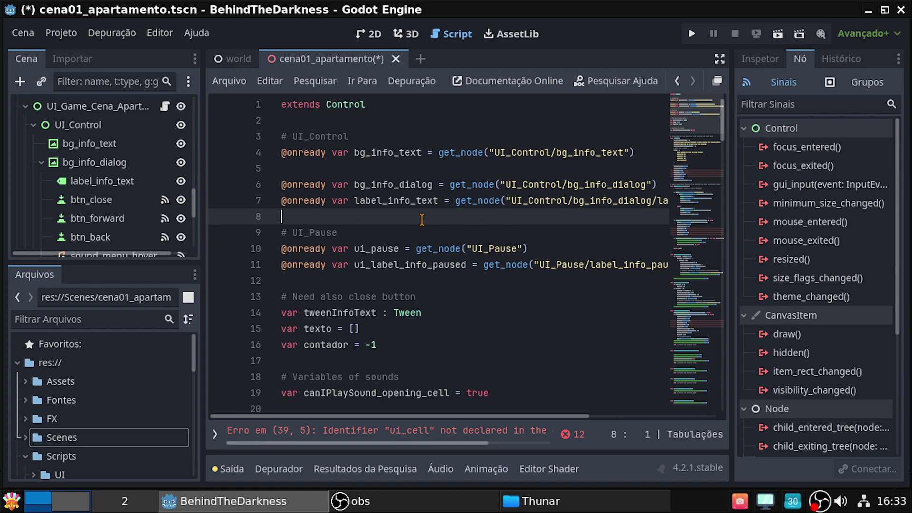
Step: Delete the remaining UI_Control declarations and the # UI_Control comment
key("shift+Up")
key("shift+Up")
key("shift+Up")
key("shift+Up")
left_click(287, 152, "shift")
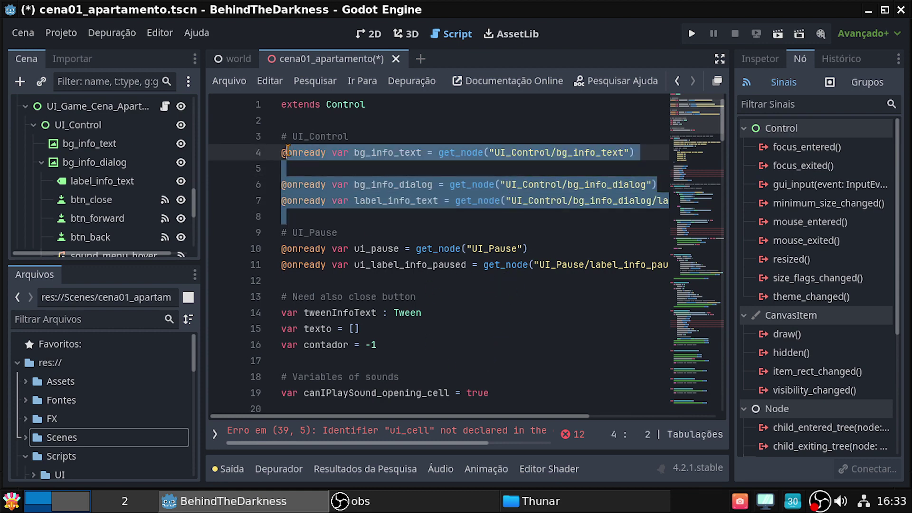
left_click(282, 152, "shift")
key("BackSpace")
left_click(272, 136, "shift")
key("BackSpace")
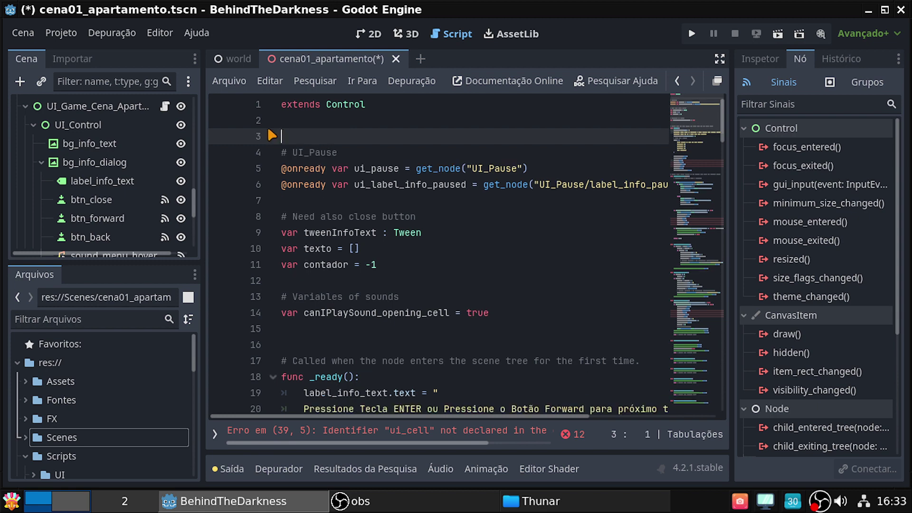
Step: Delete the UI_Control node from the scene
left_click(32, 124)
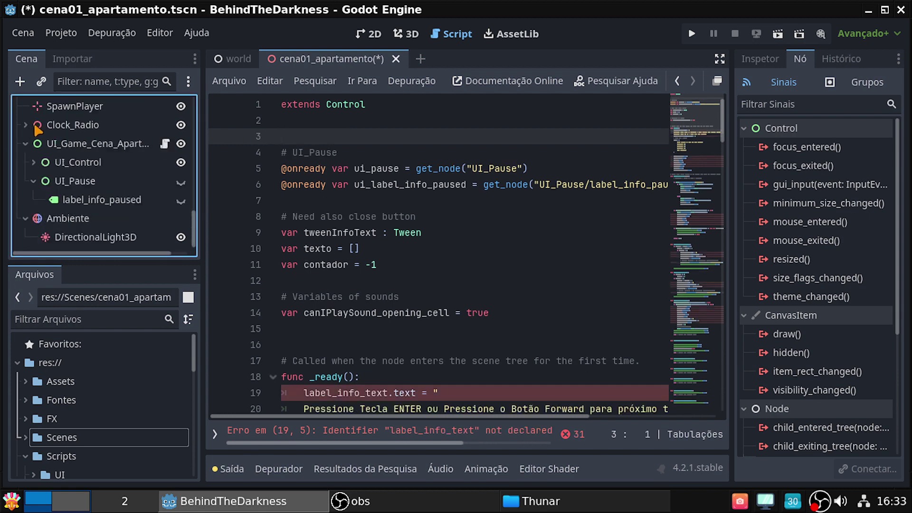
left_click(69, 163)
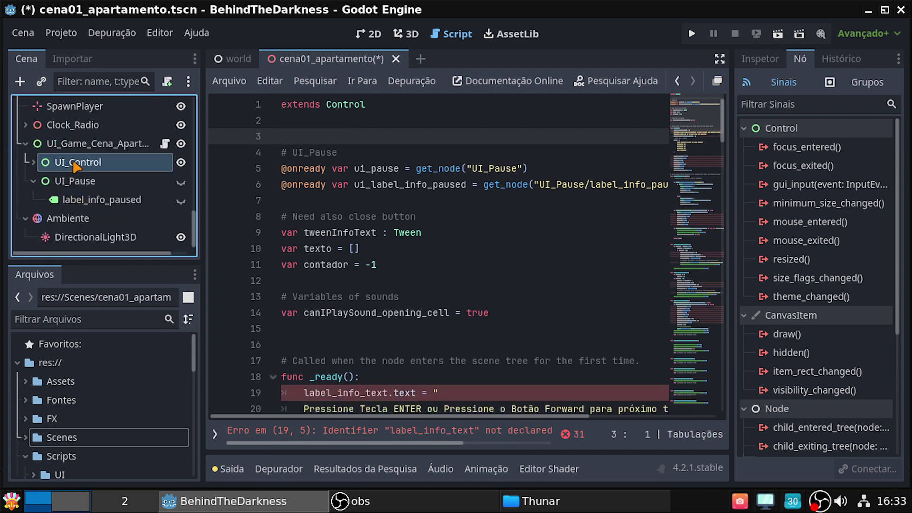
right_click(73, 164)
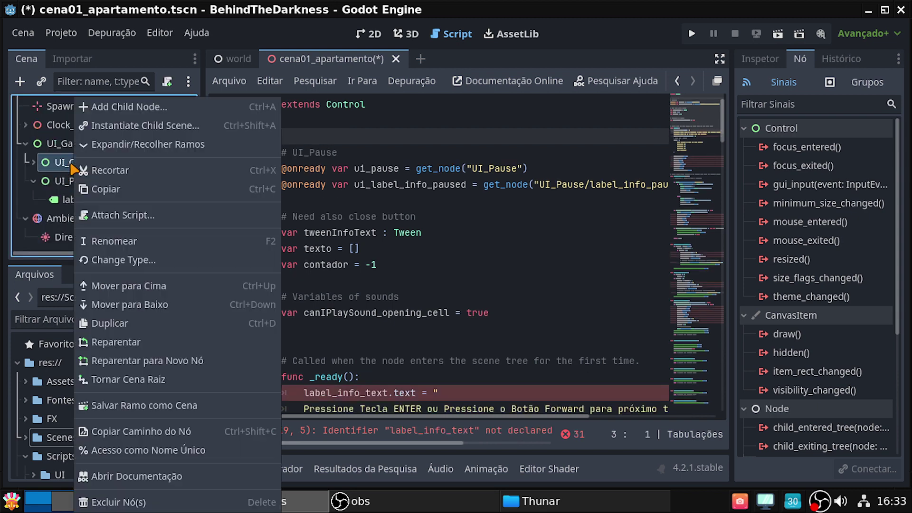
left_click(133, 501)
left_click(495, 267)
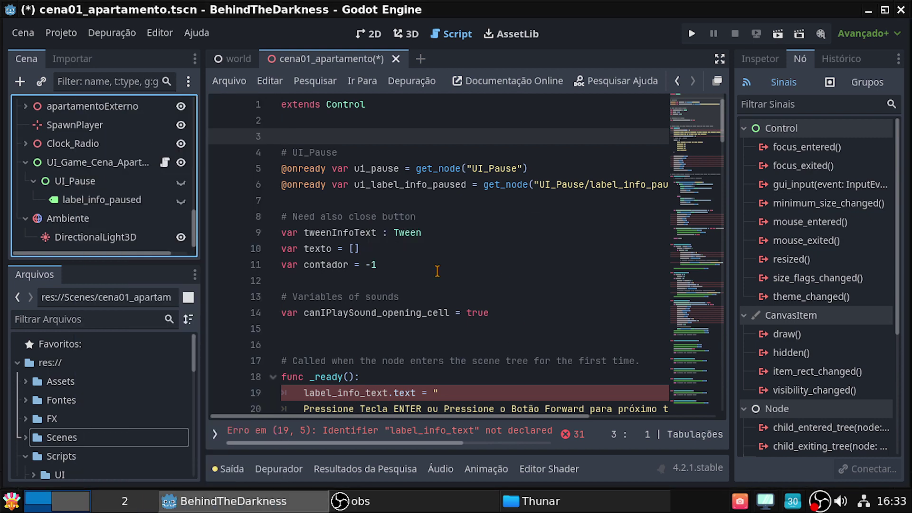
Step: Delete the cellphone text and sound variables and the close-button comment
scroll(491, 307, "down", 3)
scroll(485, 288, "up", 2)
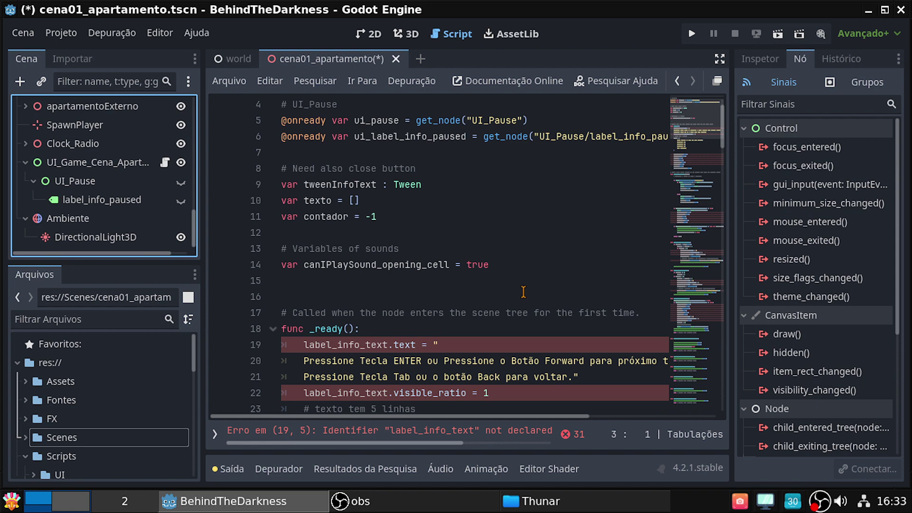
left_click_drag(523, 292, 280, 186)
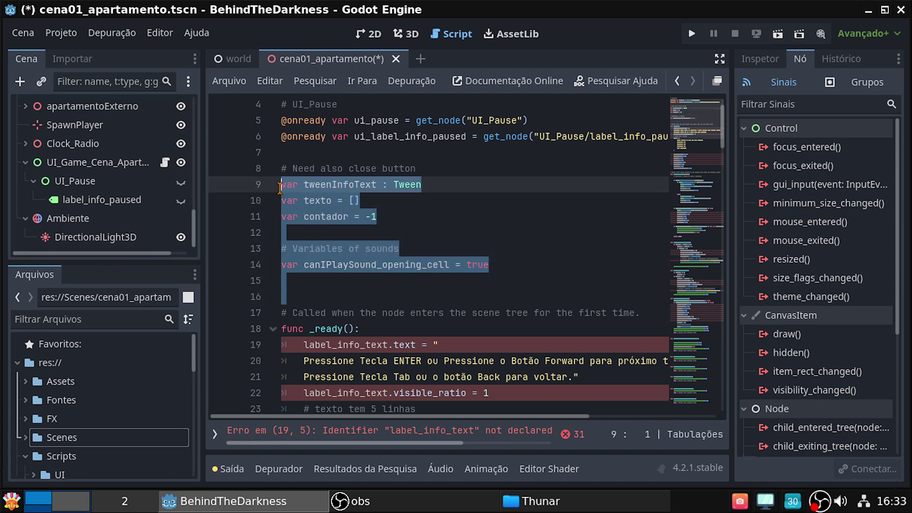
key("BackSpace")
left_click_drag(281, 186, 282, 152)
key("BackSpace")
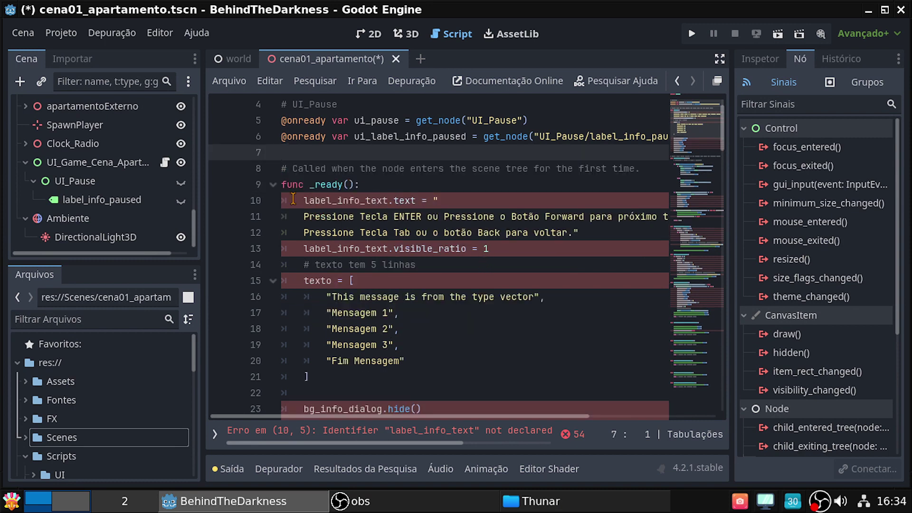
Step: Remove the info text setup and phone widget hide calls from _ready
left_click_drag(293, 199, 459, 381)
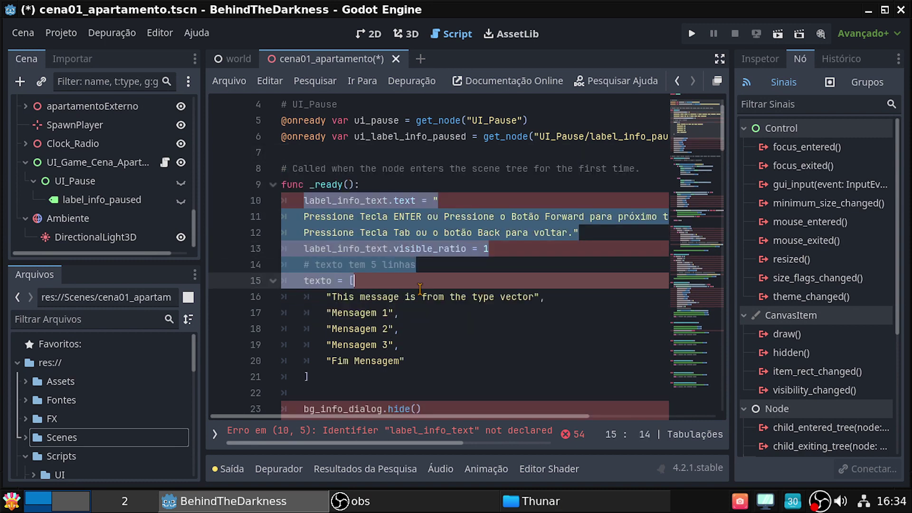
key("BackSpace")
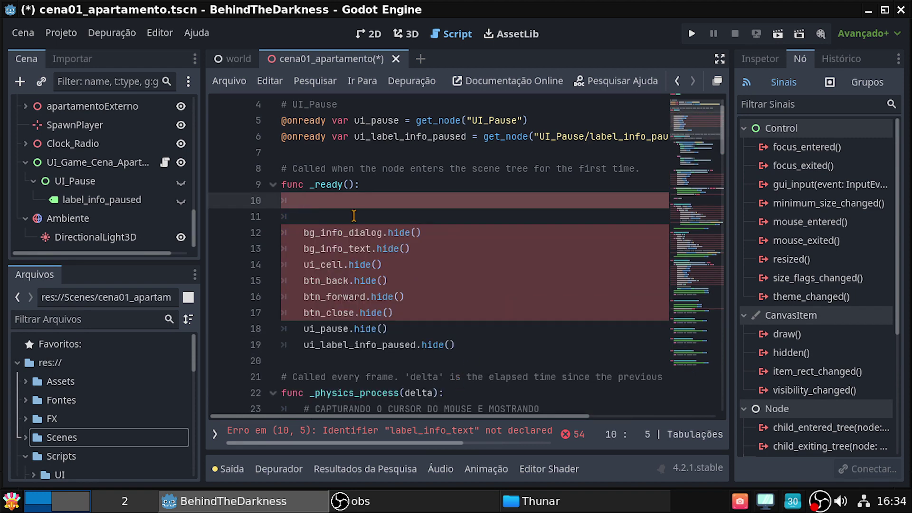
left_click(344, 210)
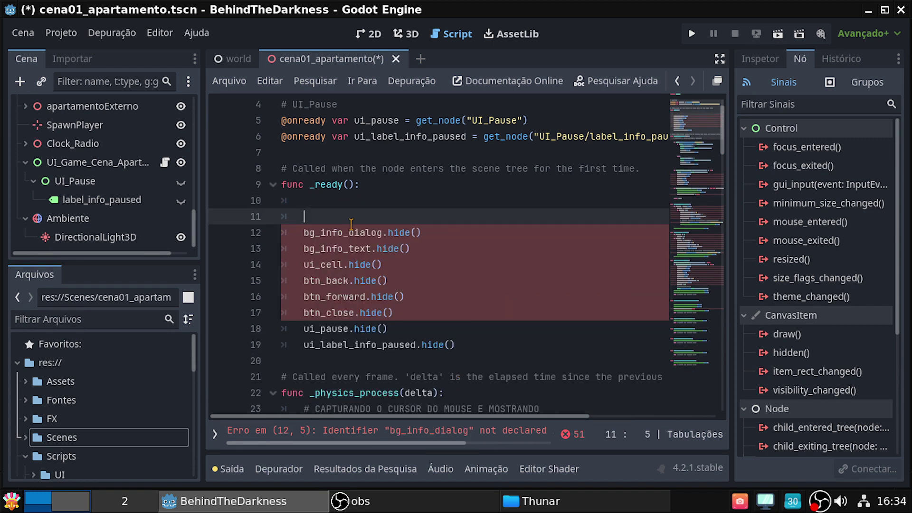
left_click_drag(351, 224, 420, 313)
key("BackSpace")
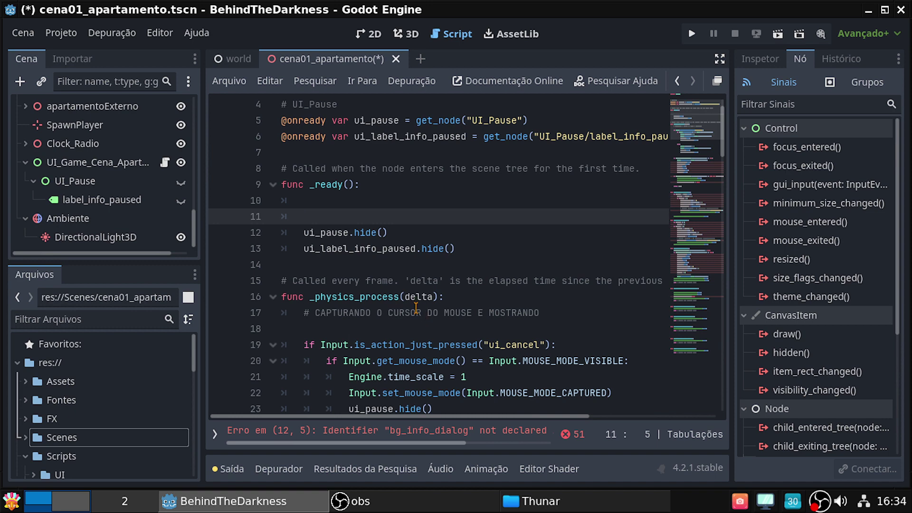
key("BackSpace")
key("BackSpace")
key("BackSpace")
key("BackSpace")
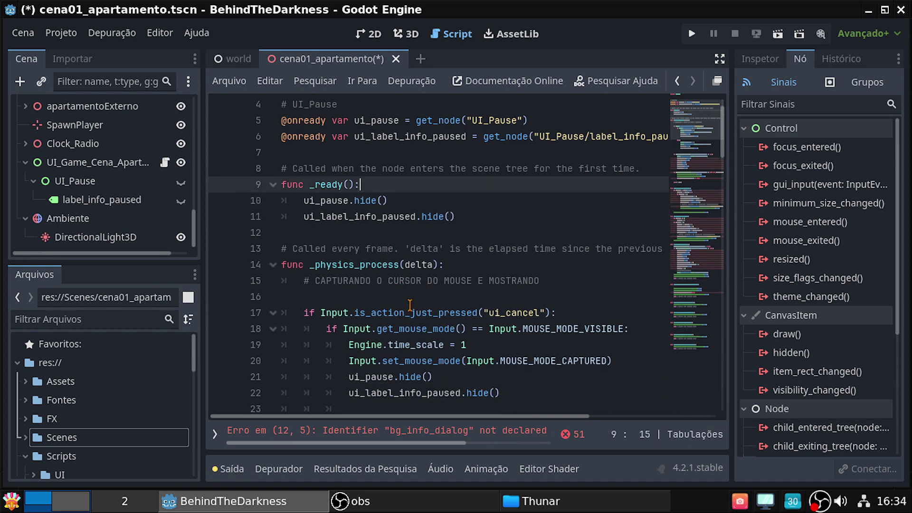
Step: Delete the cellphone show and opening-sound blocks and the leftover blank lines
scroll(486, 299, "down", 1)
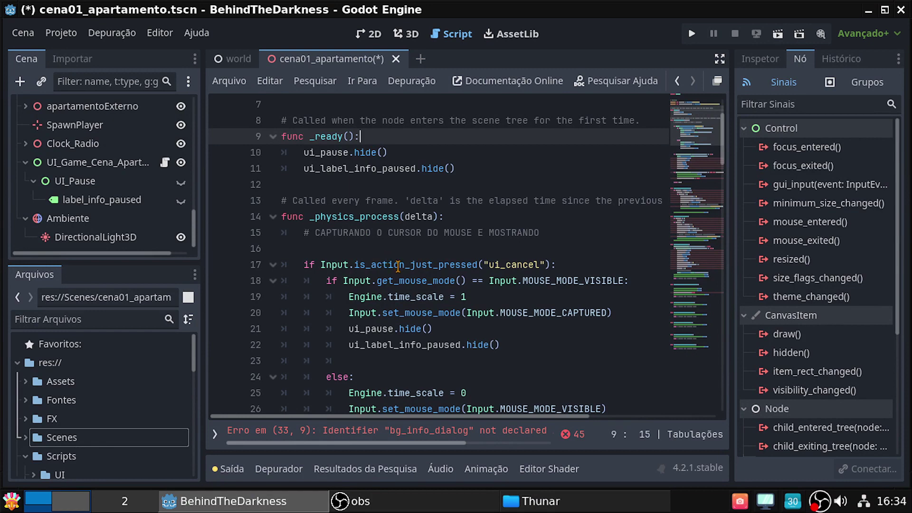
scroll(398, 267, "down", 3)
scroll(483, 317, "down", 2)
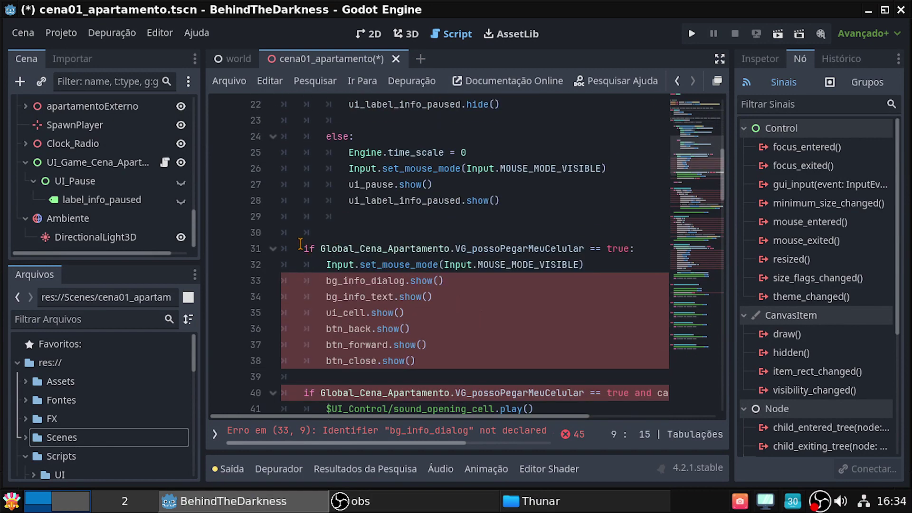
mouse_move(304, 244)
left_mouse_down()
mouse_move(436, 372)
mouse_move(450, 361)
left_mouse_up()
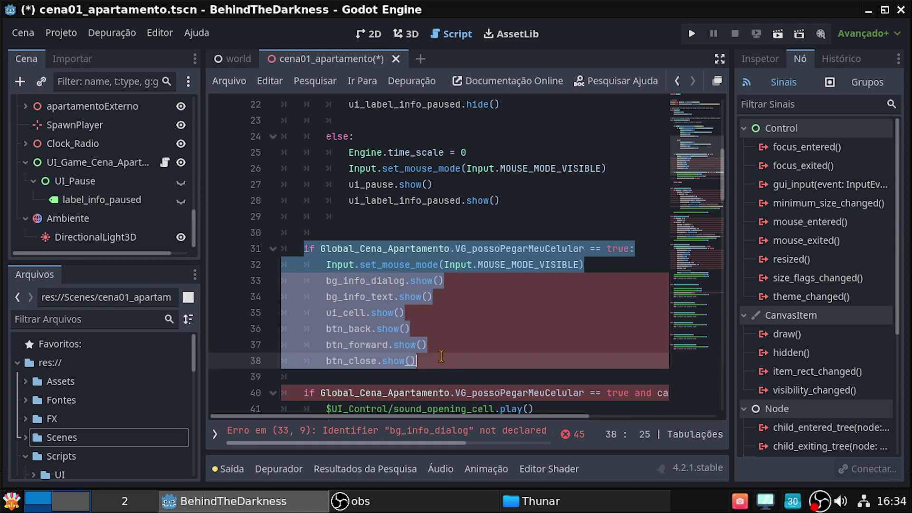
scroll(442, 356, "down", 2)
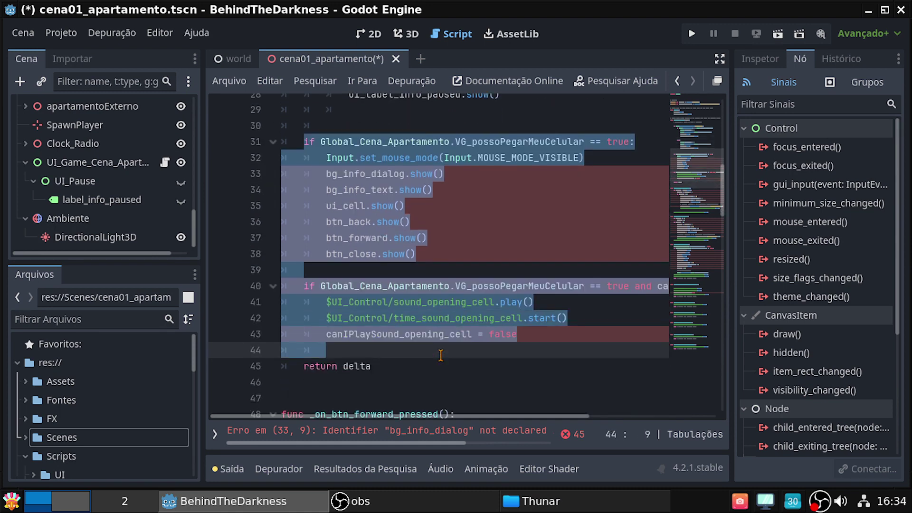
scroll(441, 355, "down", 2)
mouse_move(440, 355)
left_mouse_down()
mouse_move(607, 255)
mouse_move(609, 265)
left_mouse_up()
key("Delete")
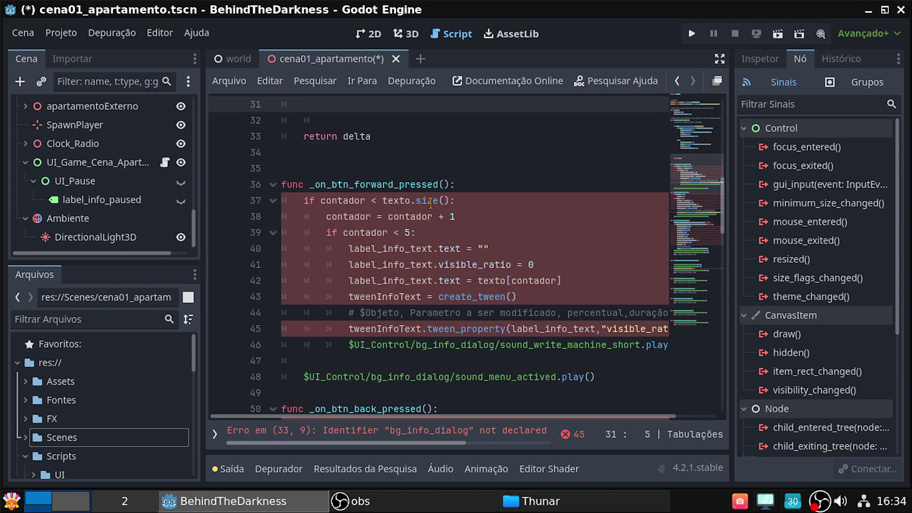
scroll(380, 228, "up", 2)
scroll(332, 262, "up", 2)
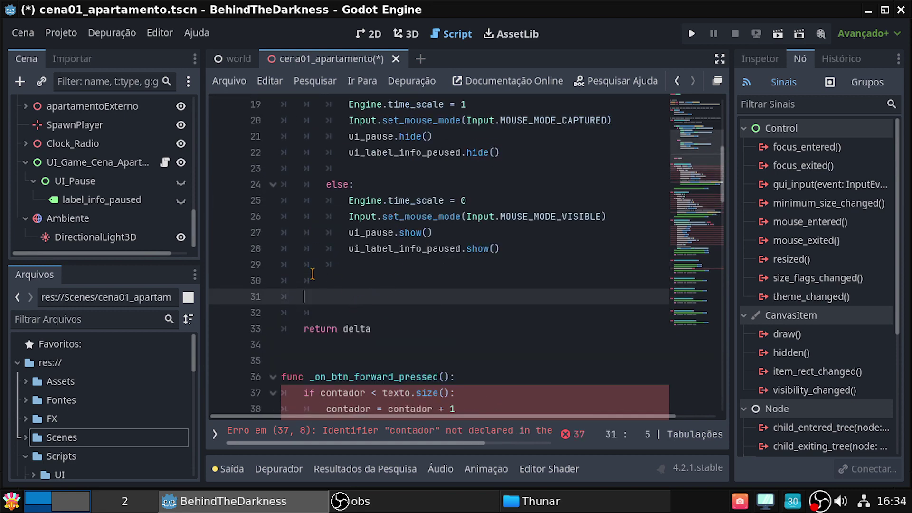
left_click_drag(309, 297, 268, 262)
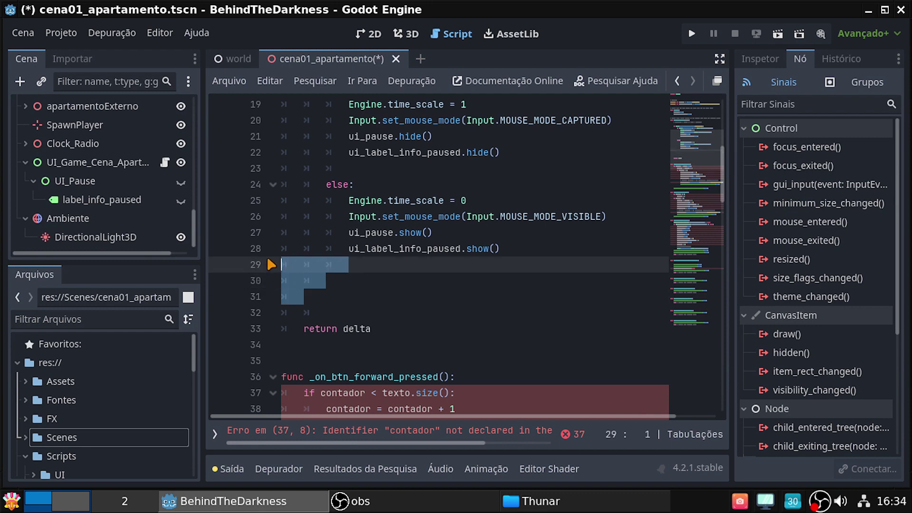
key("BackSpace")
key("BackSpace")
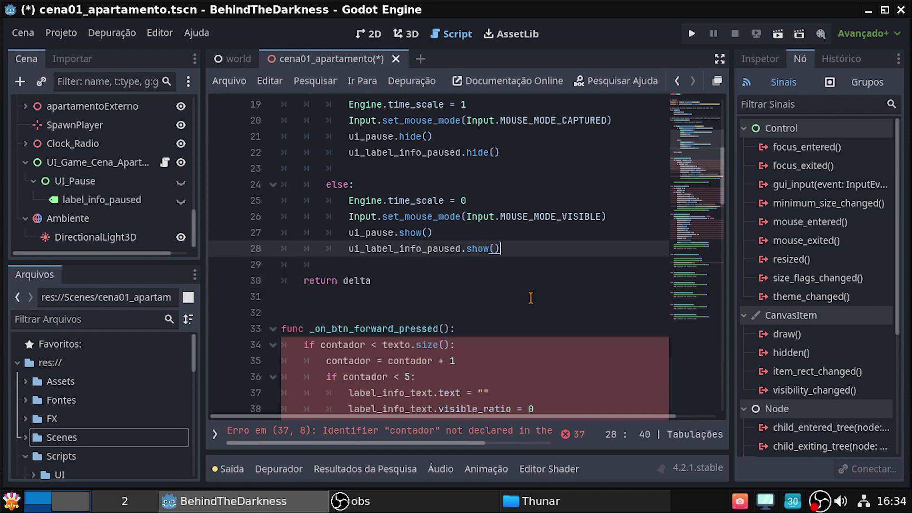
Step: Delete the forward, back and close button handler functions
scroll(515, 296, "down", 4)
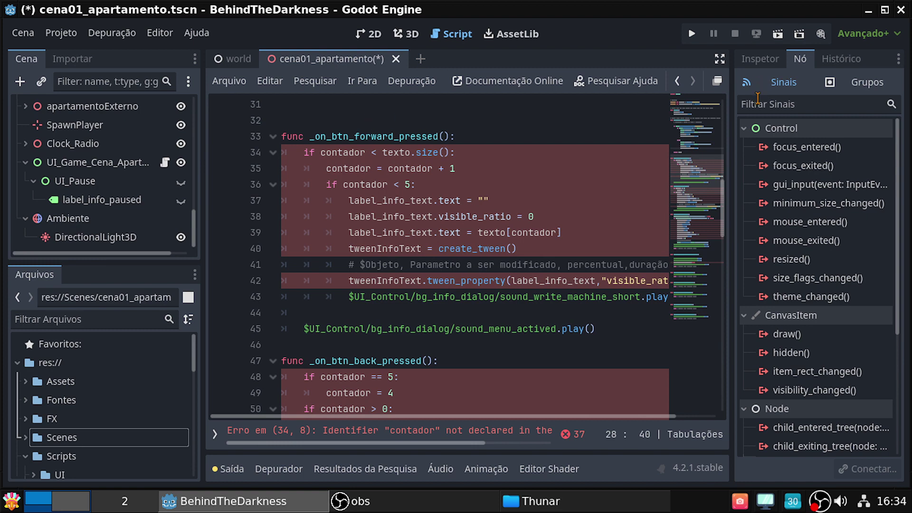
left_click_drag(429, 121, 444, 136)
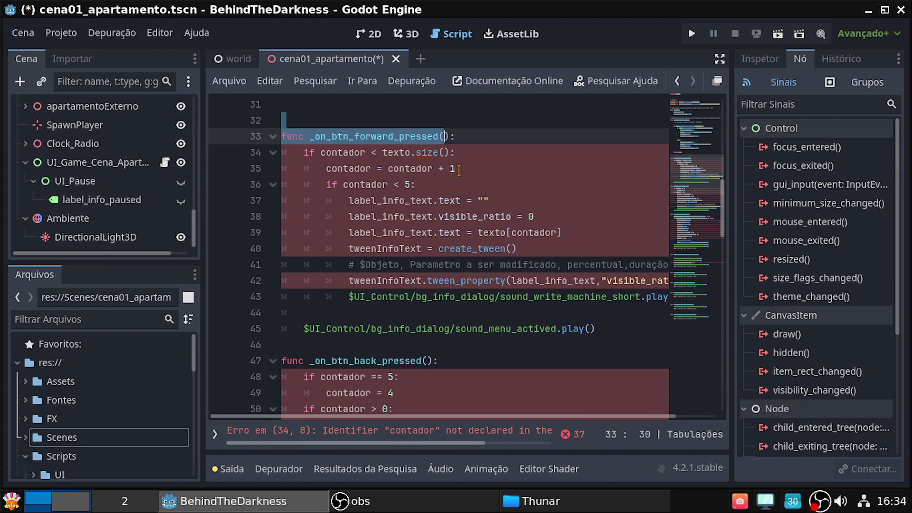
left_click_drag(458, 169, 515, 306)
scroll(510, 350, "down", 5)
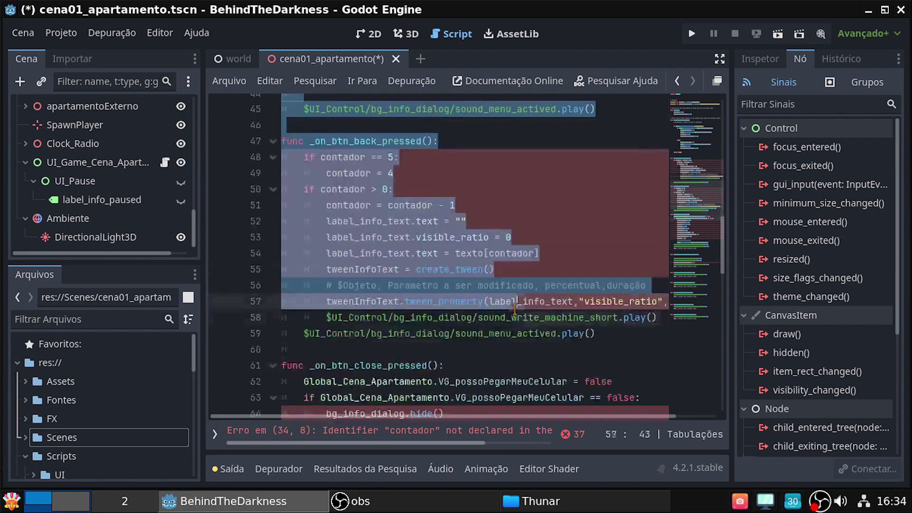
scroll(515, 306, "down", 2)
scroll(515, 307, "down", 3)
scroll(515, 307, "down", 2)
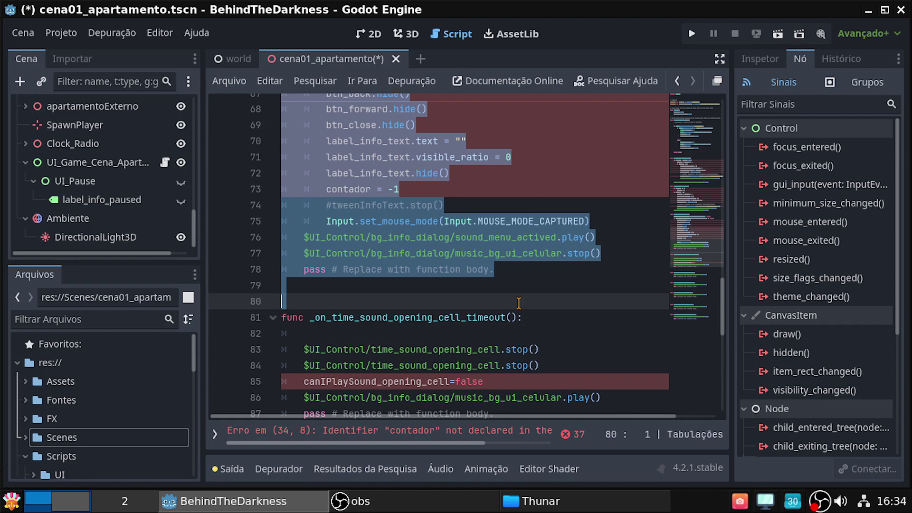
key("BackSpace")
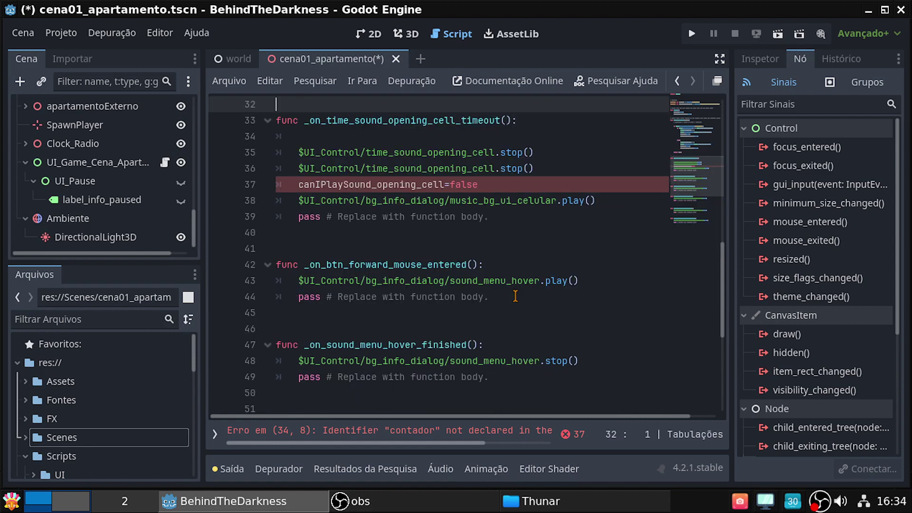
Step: Delete the remaining sound timeout and hover callback functions
scroll(516, 297, "up", 2)
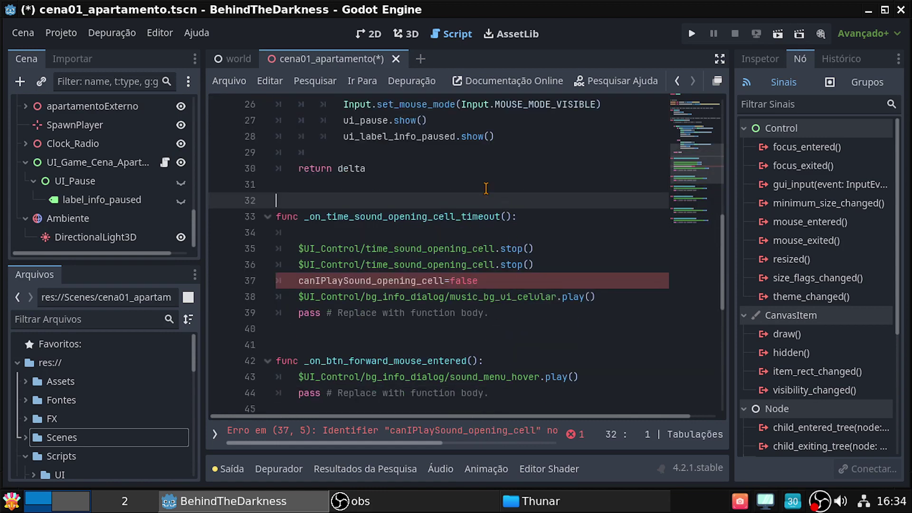
left_click(502, 265, "shift")
left_click_drag(507, 286, 526, 364)
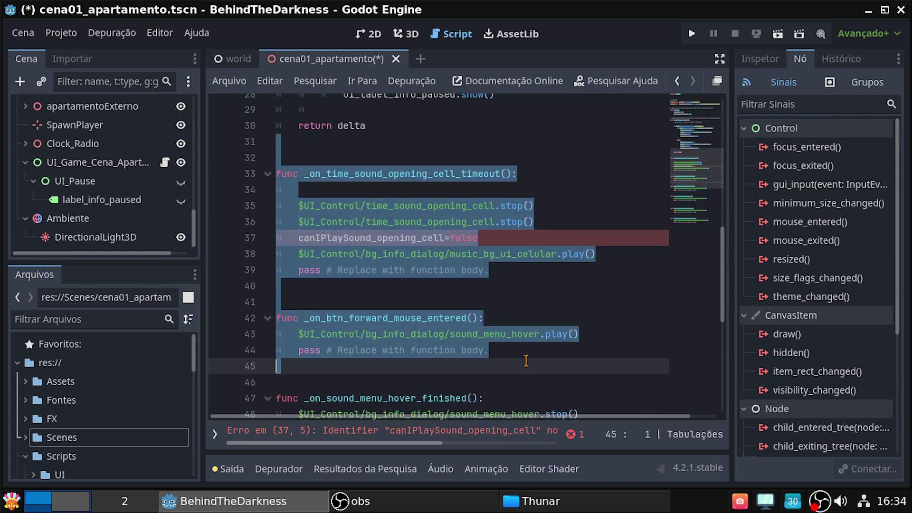
scroll(526, 361, "down", 2)
scroll(526, 361, "down", 3)
scroll(526, 361, "down", 2)
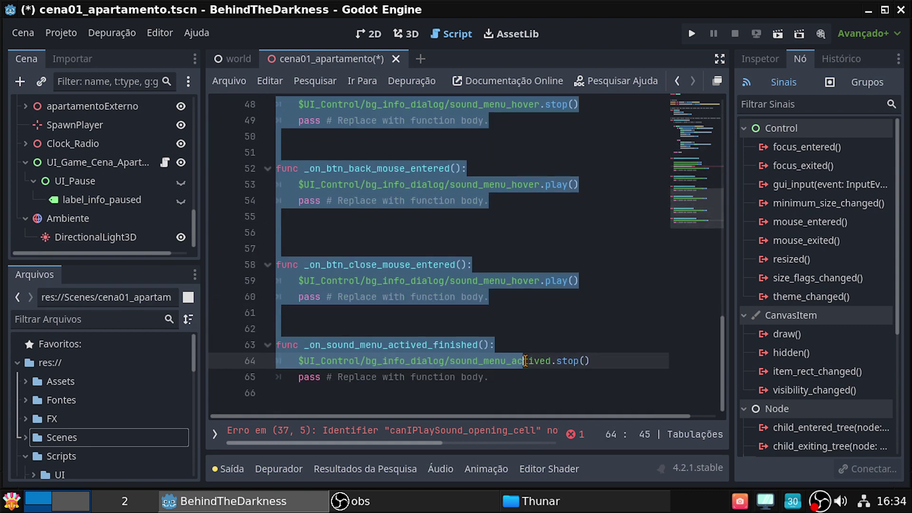
left_click_drag(525, 361, 527, 390)
key("BackSpace")
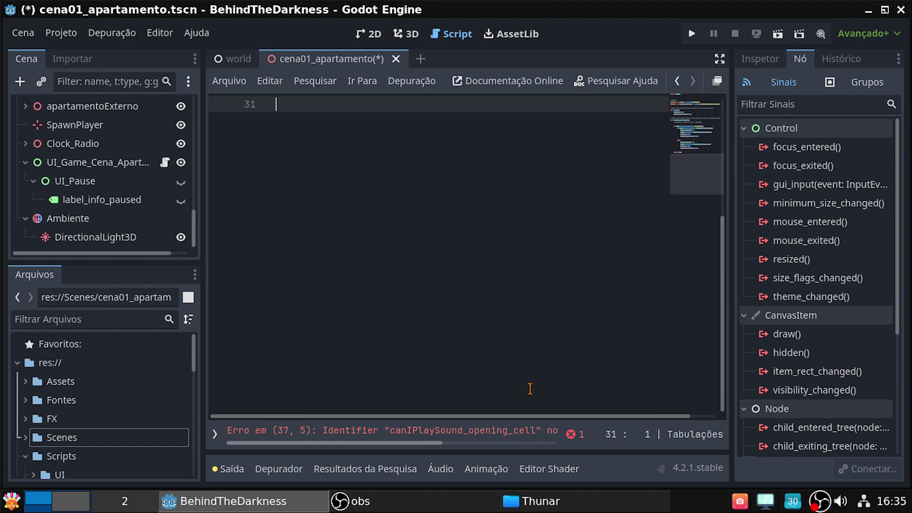
Step: Review the trimmed script and save the scene
scroll(427, 333, "up", 7)
scroll(380, 304, "up", 2)
scroll(371, 291, "down", 2)
scroll(384, 307, "down", 1)
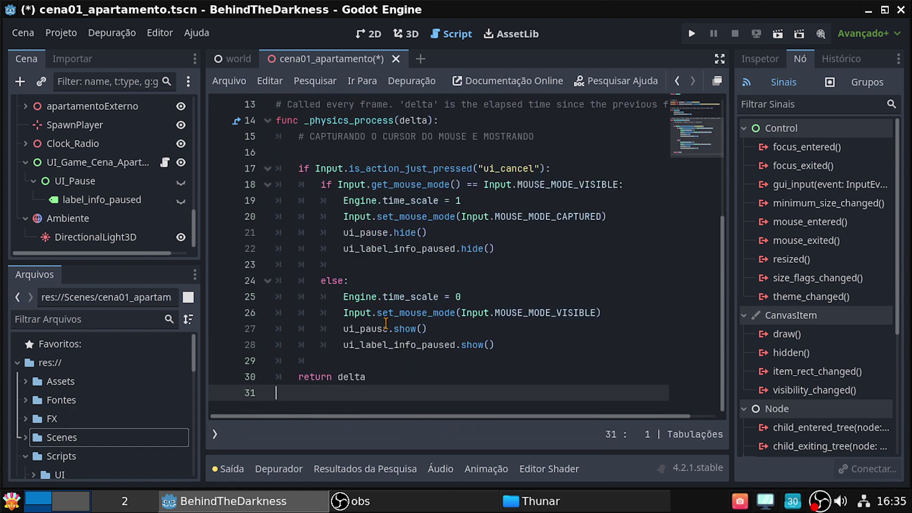
scroll(536, 343, "up", 4)
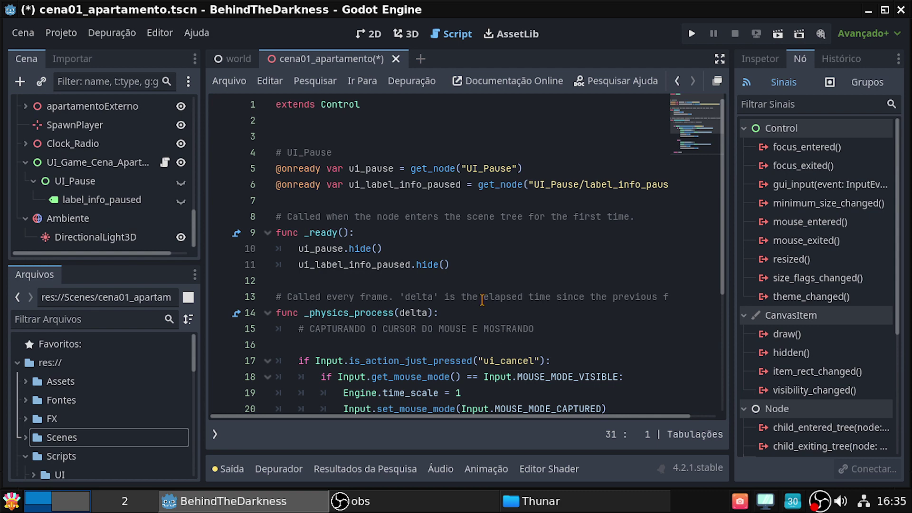
key("ctrl+s")
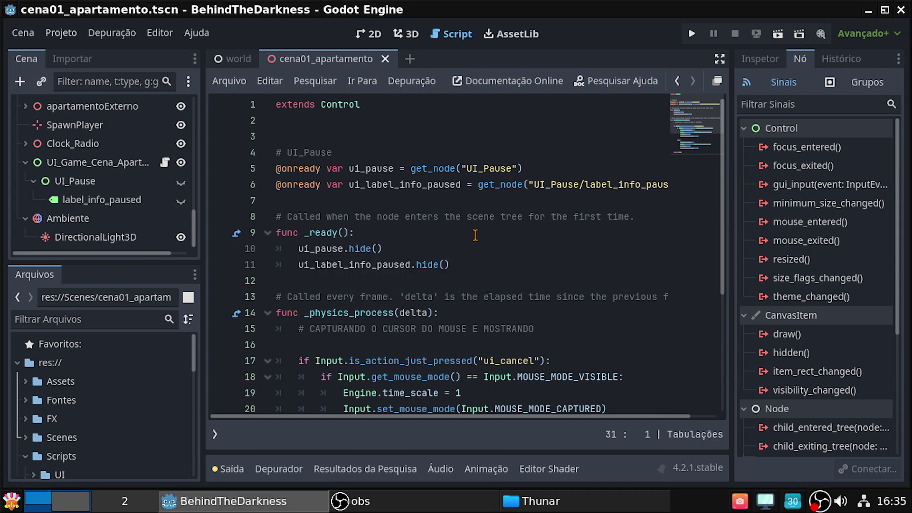
scroll(141, 184, "up", 3)
scroll(137, 195, "up", 3)
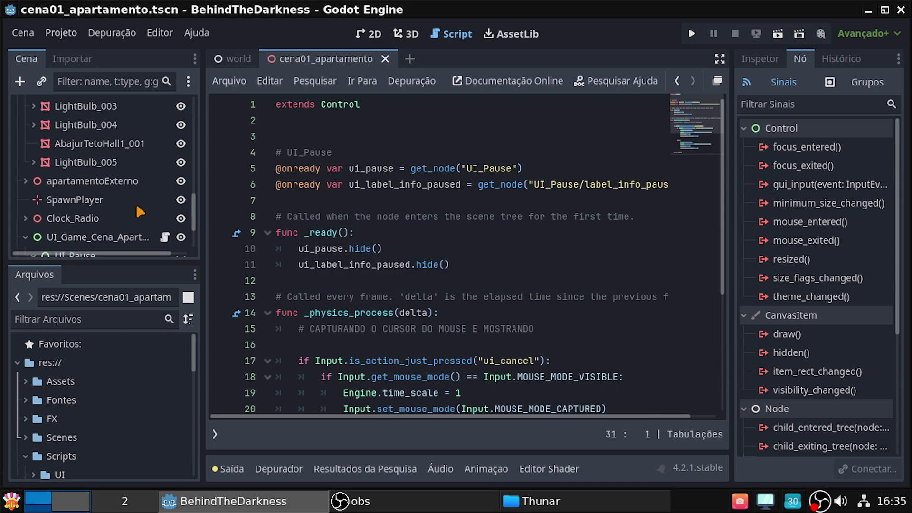
scroll(138, 209, "up", 3)
scroll(141, 215, "up", 3)
scroll(130, 205, "up", 2)
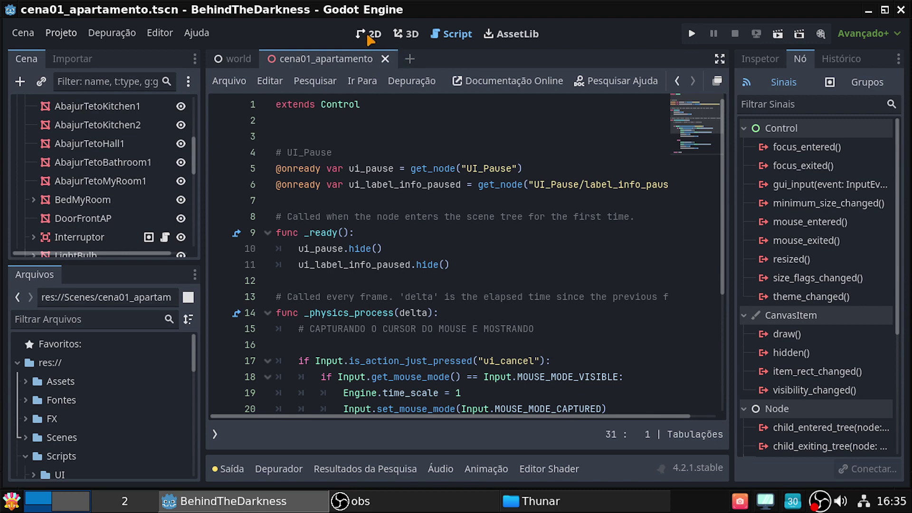
left_click(406, 34)
right_click_drag(478, 271, 477, 271)
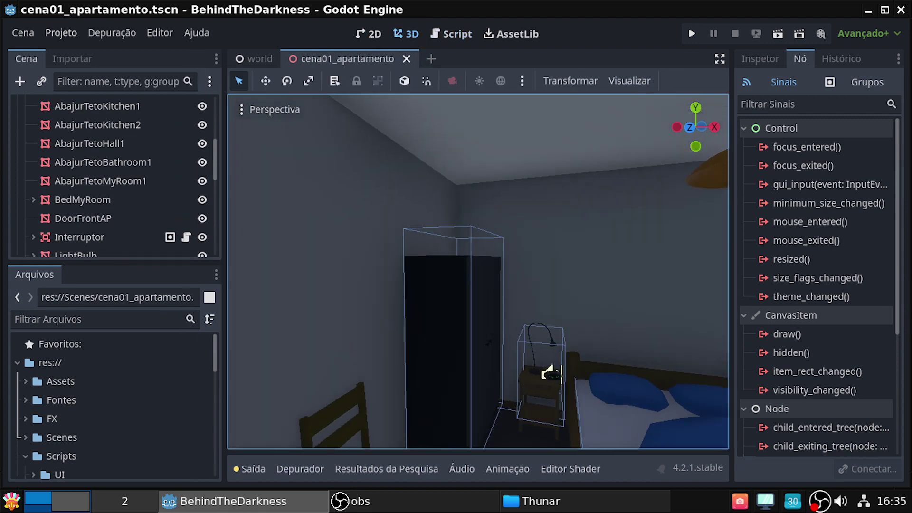
right_click_drag(457, 351, 456, 352)
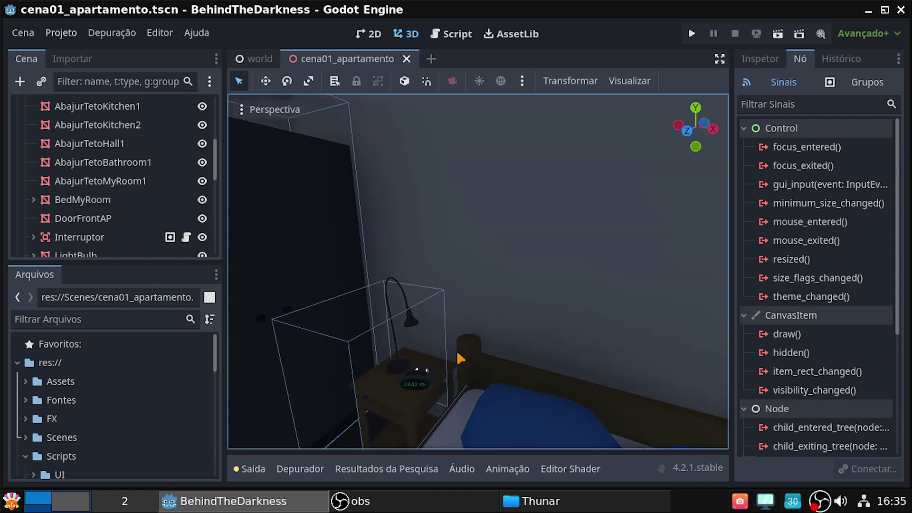
left_click(400, 377)
left_click(410, 377)
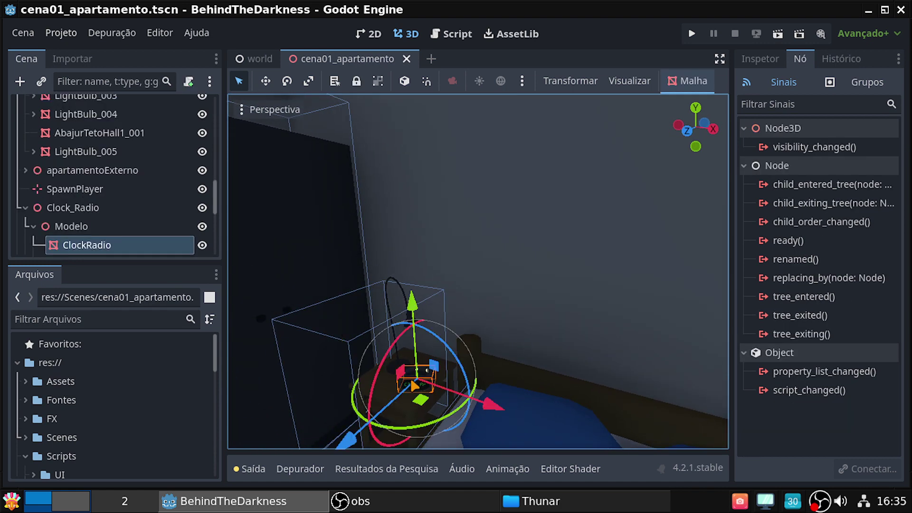
scroll(122, 221, "down", 5)
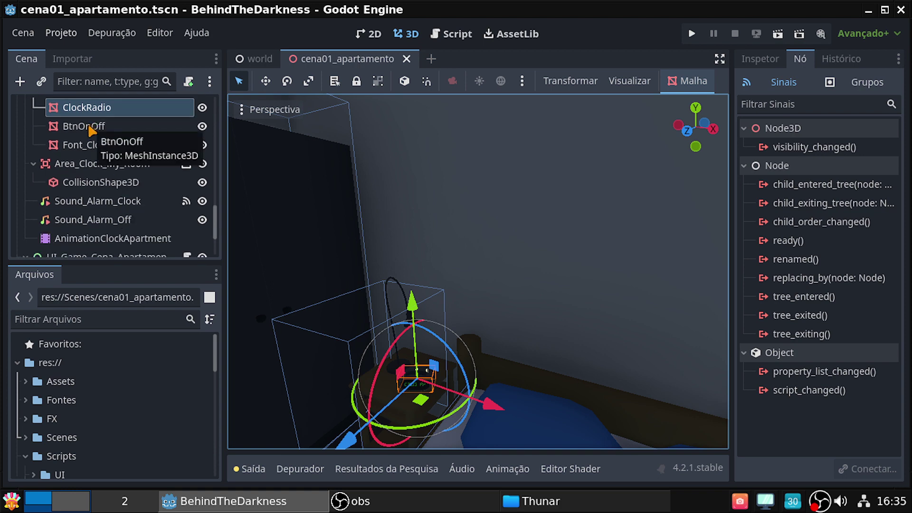
double_click(90, 126)
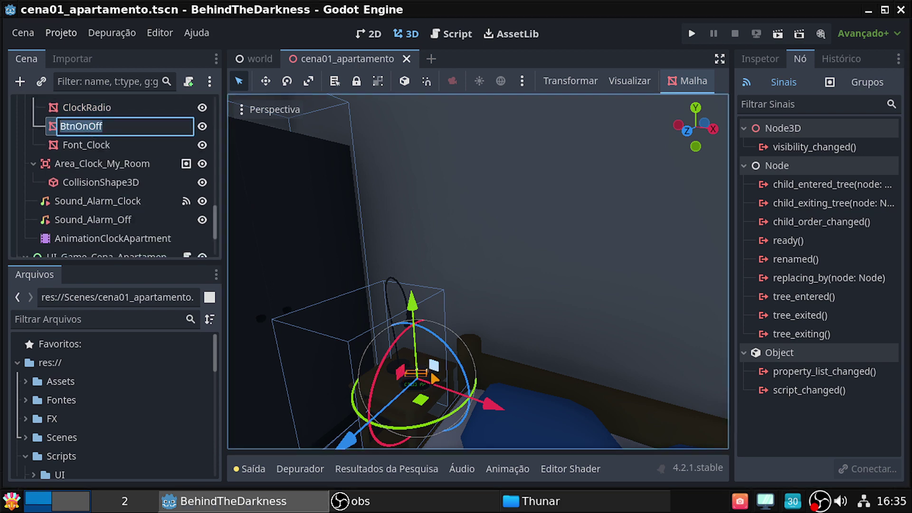
key("Return")
mouse_move(439, 403)
middle_mouse_down()
mouse_move(440, 428)
mouse_move(440, 295)
mouse_move(427, 332)
mouse_move(513, 408)
middle_mouse_up()
scroll(427, 285, "up", 3)
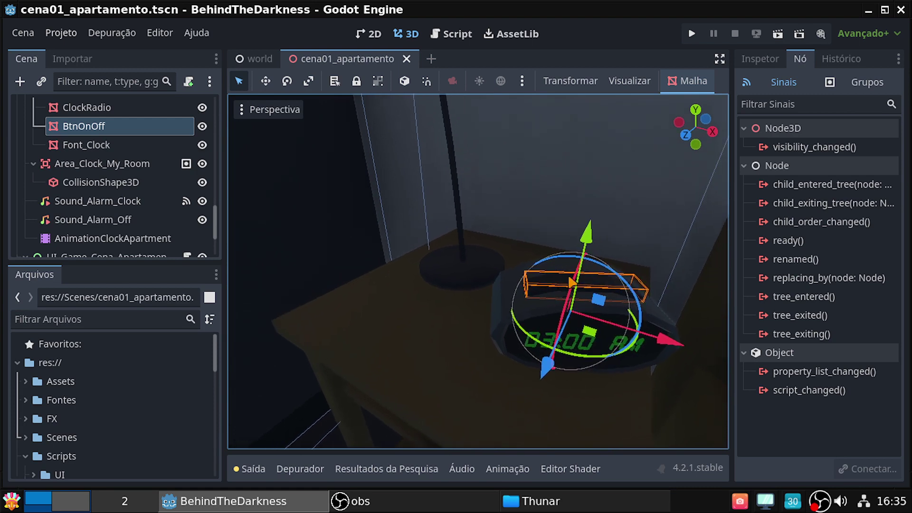
mouse_move(589, 244)
left_mouse_down()
mouse_move(600, 259)
mouse_move(597, 236)
left_mouse_up()
right_click(598, 235)
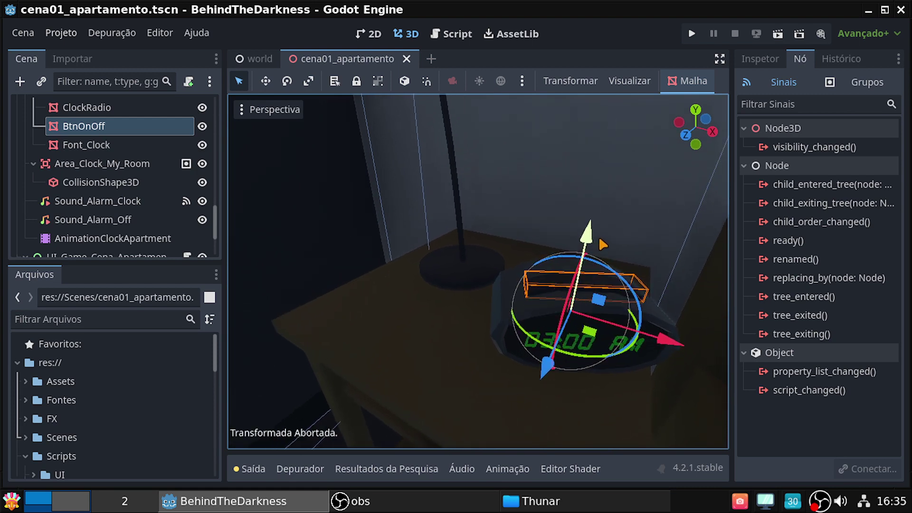
left_click(91, 147)
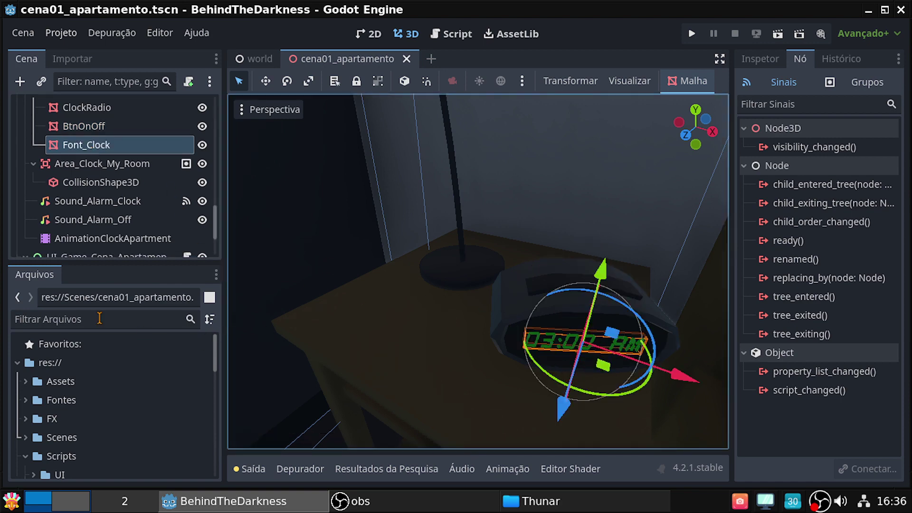
left_click(56, 163)
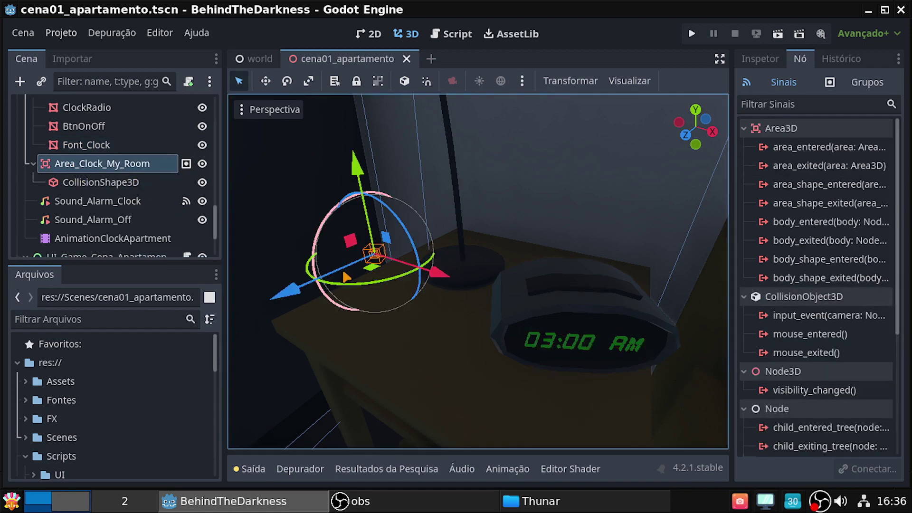
left_click(118, 182)
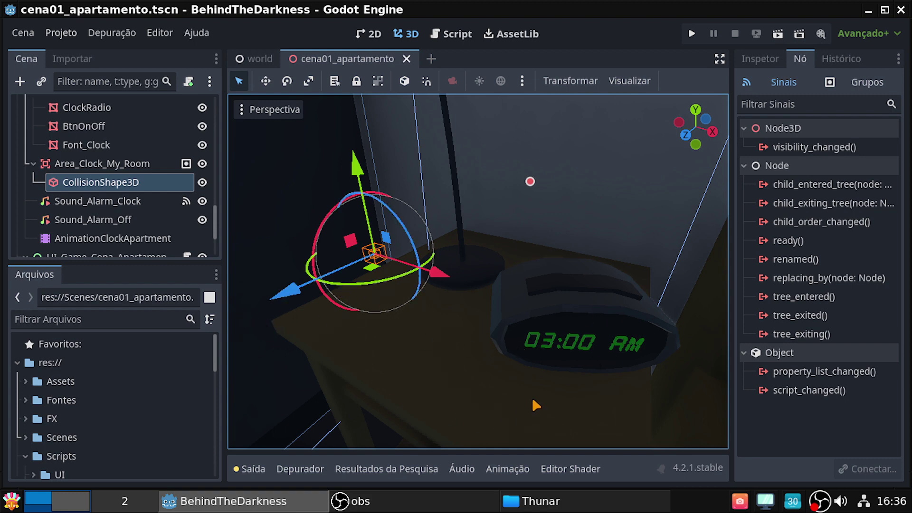
right_click_drag(532, 380, 532, 380)
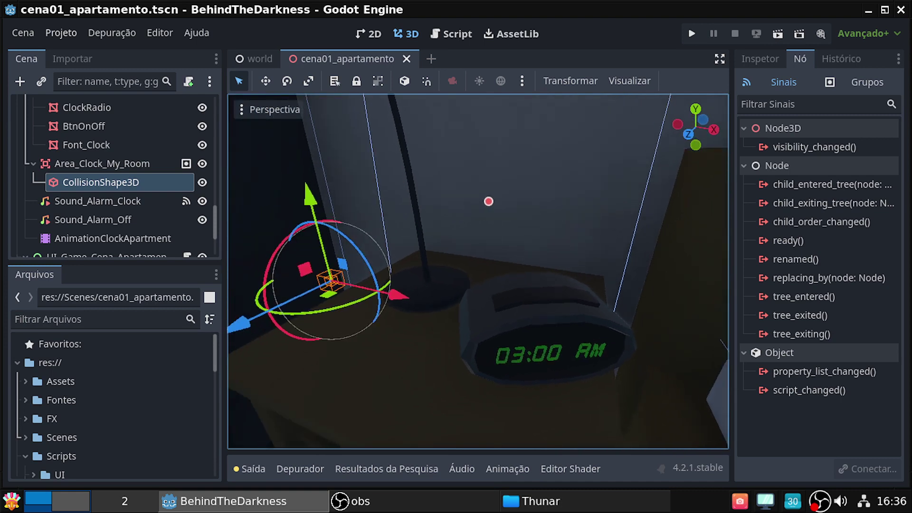
left_click(116, 204)
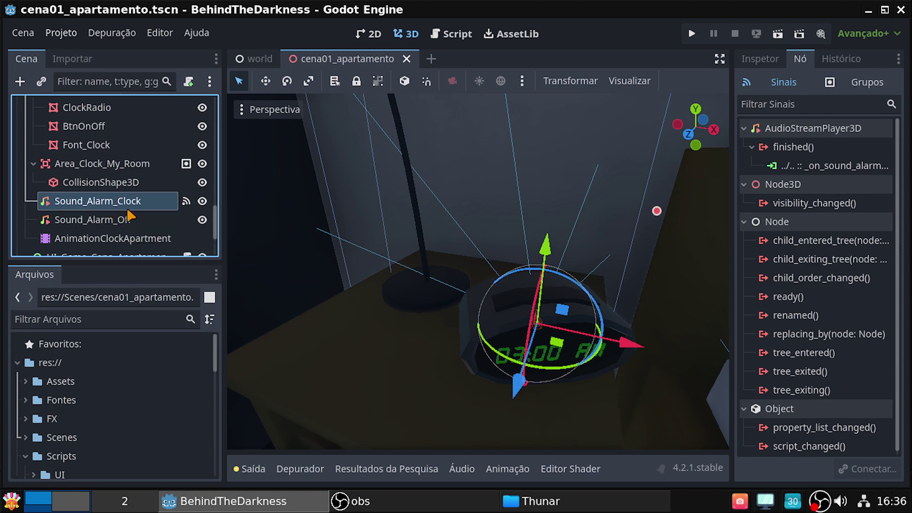
Step: Delete the Sound_Alarm_Clock and Sound_Alarm_Off audio nodes
key("Delete")
left_click(493, 267)
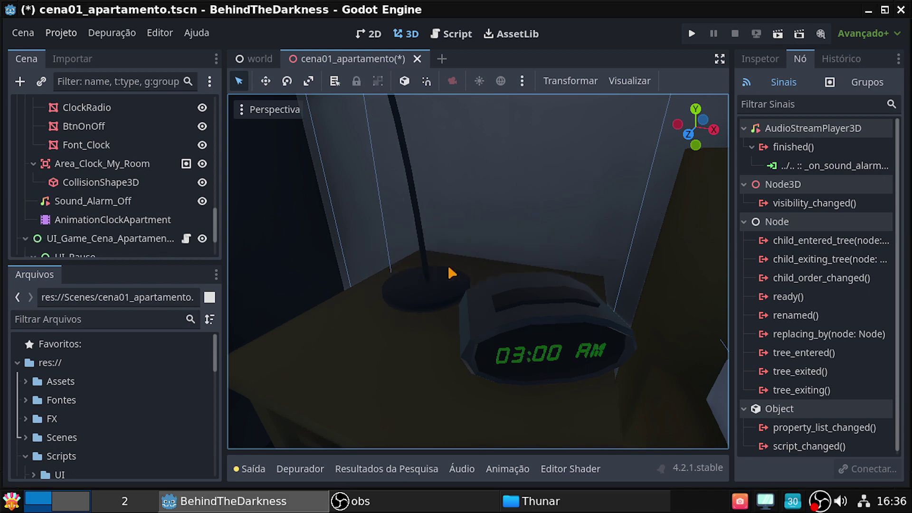
left_click(126, 195)
double_click(127, 199)
key("BackSpace")
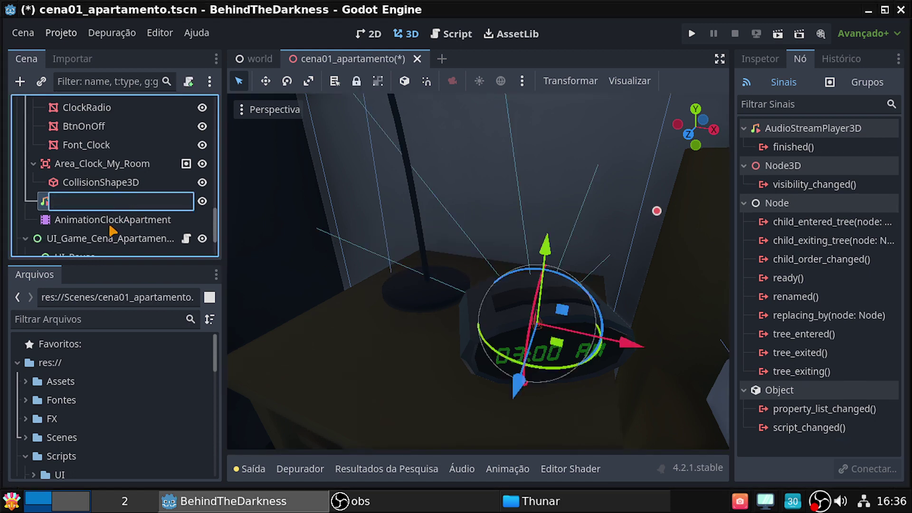
key("Return")
right_click(112, 205)
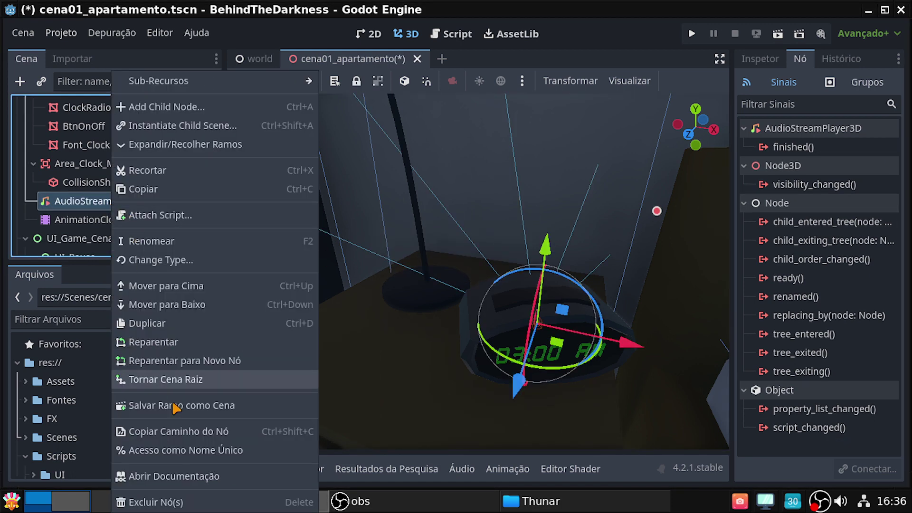
left_click(176, 501)
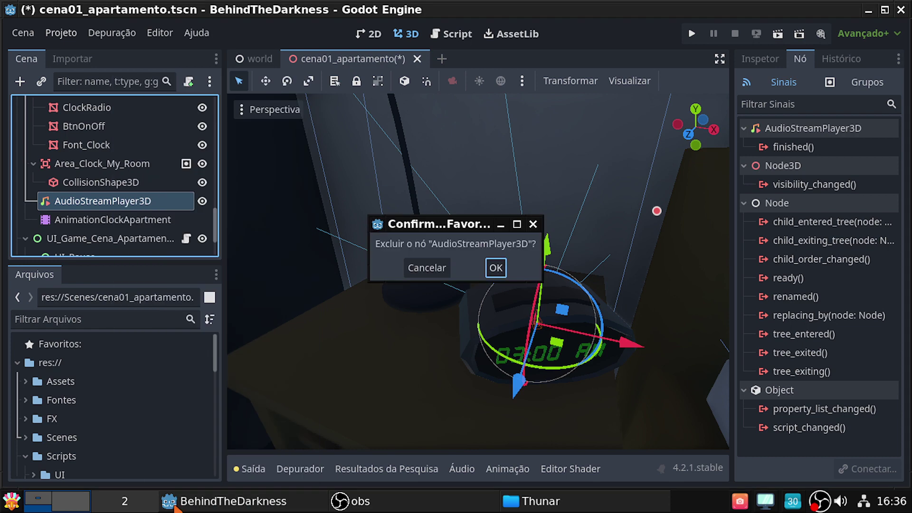
left_click(495, 267)
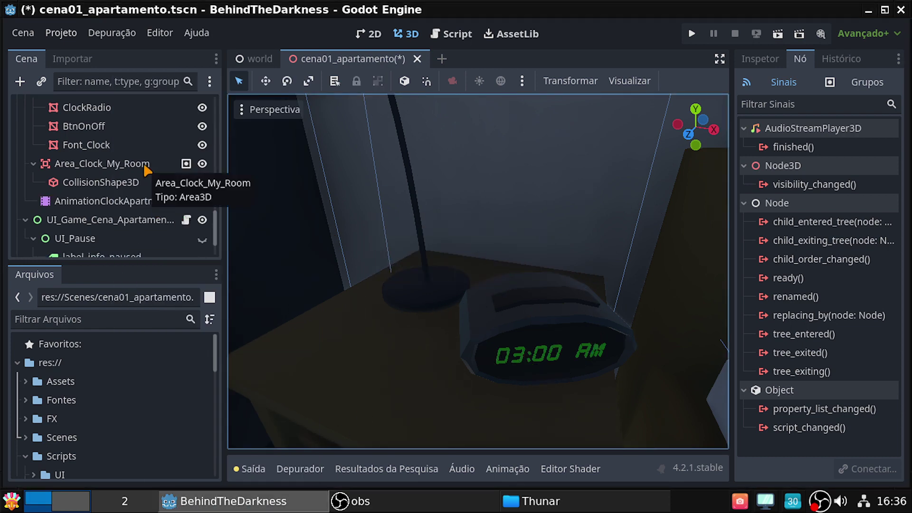
Step: Delete Area_Clock_My_Room together with its collision shape
scroll(389, 283, "down", 10)
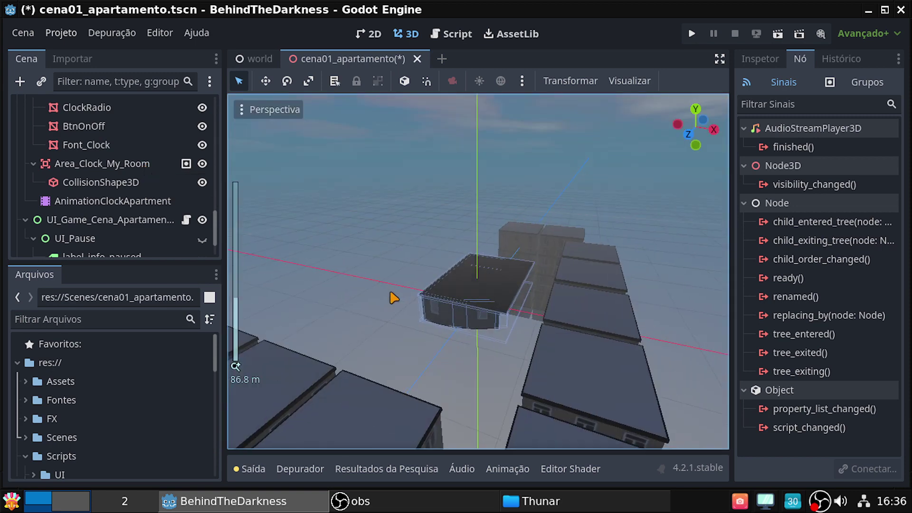
scroll(393, 298, "up", 4)
scroll(397, 300, "up", 2)
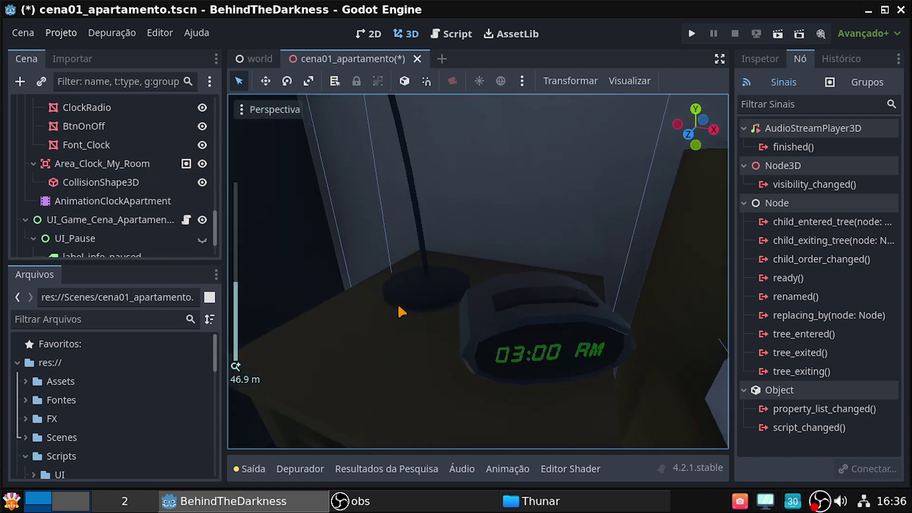
right_click_drag(401, 304, 402, 304)
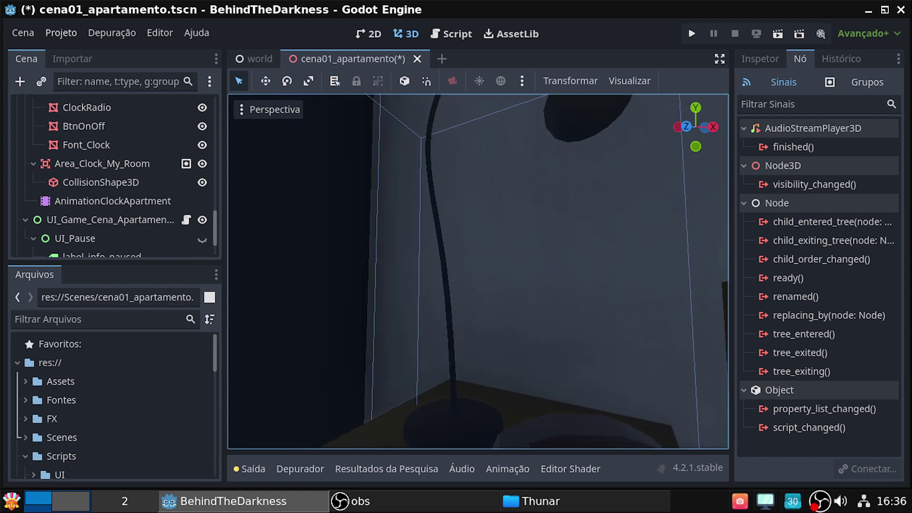
key("s")
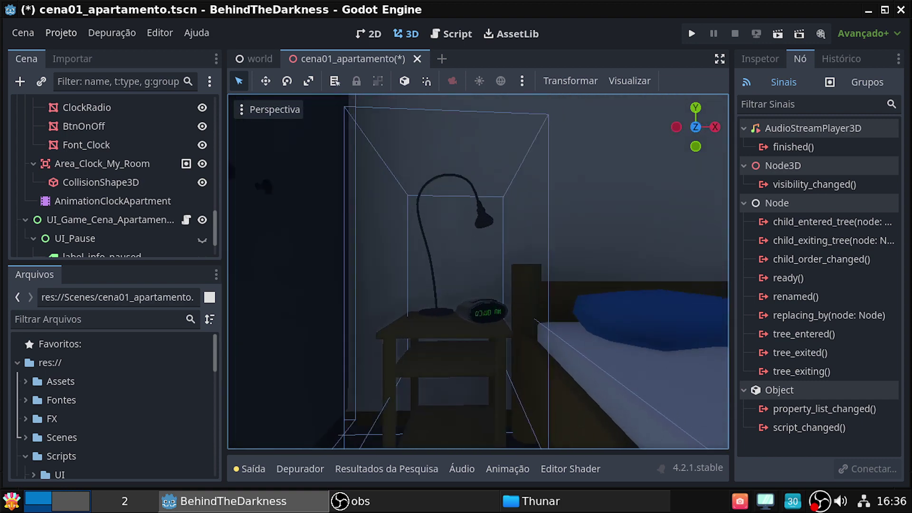
right_click_drag(402, 304, 402, 303)
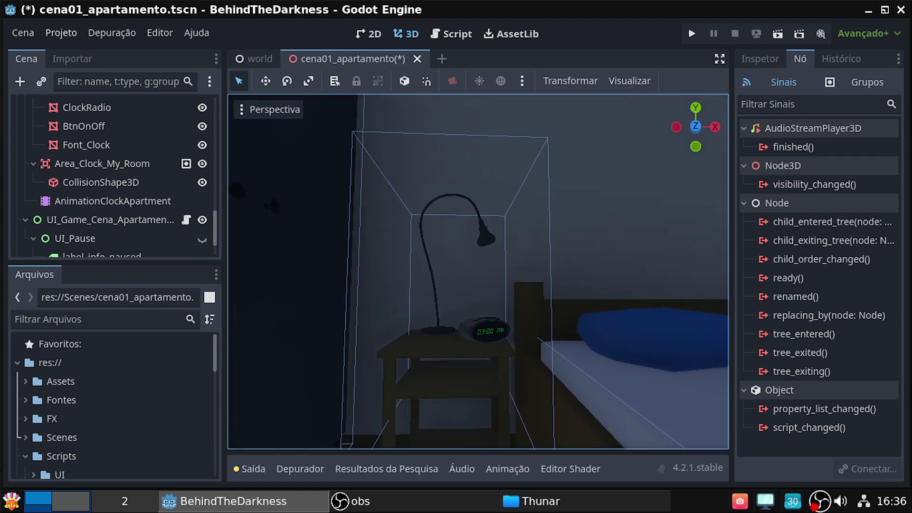
left_click(149, 163)
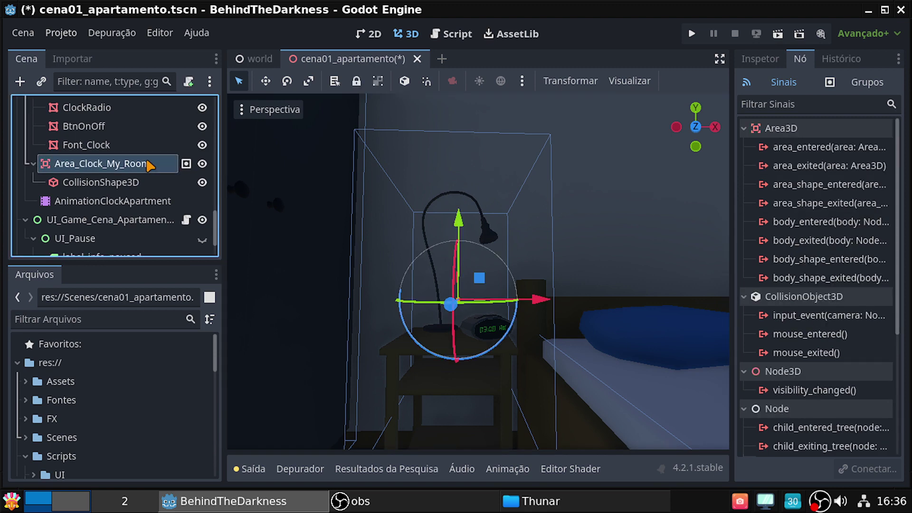
right_click(148, 163)
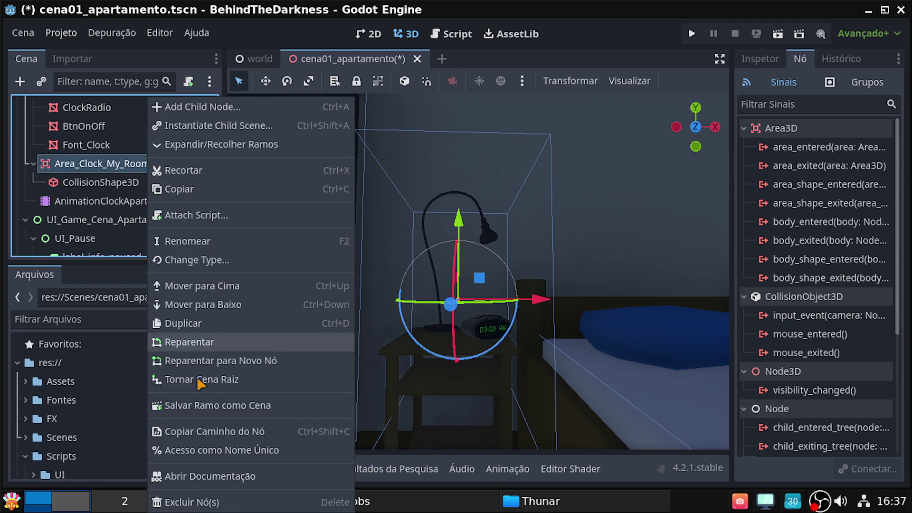
left_click(220, 509)
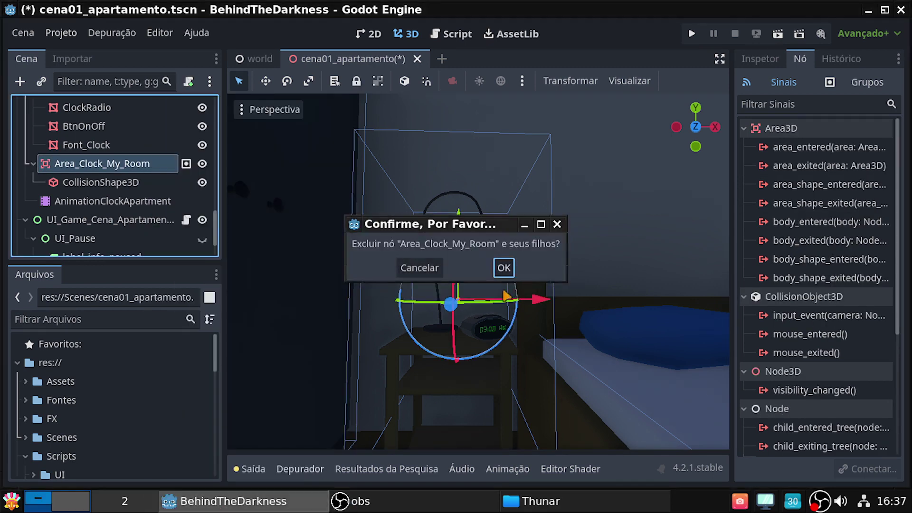
left_click(505, 265)
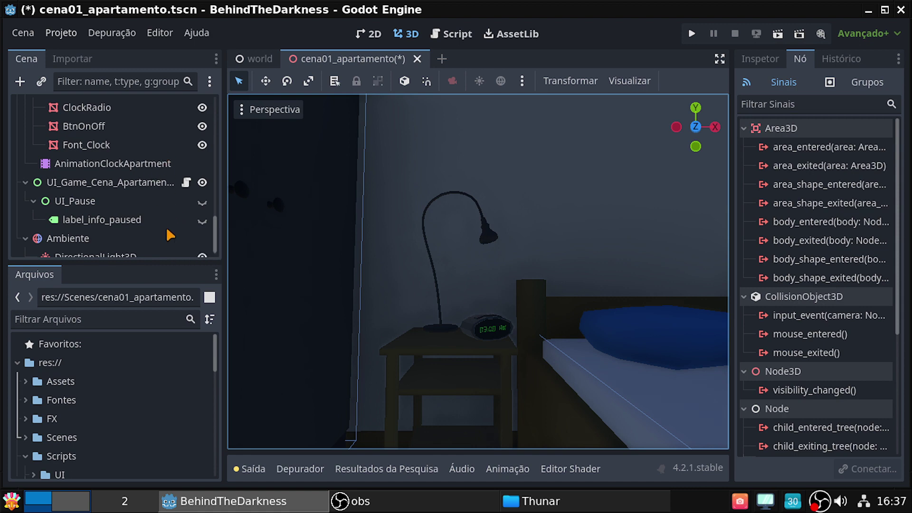
Step: Open the GDScript attached to the cena01_apartamento root node
left_click(153, 237)
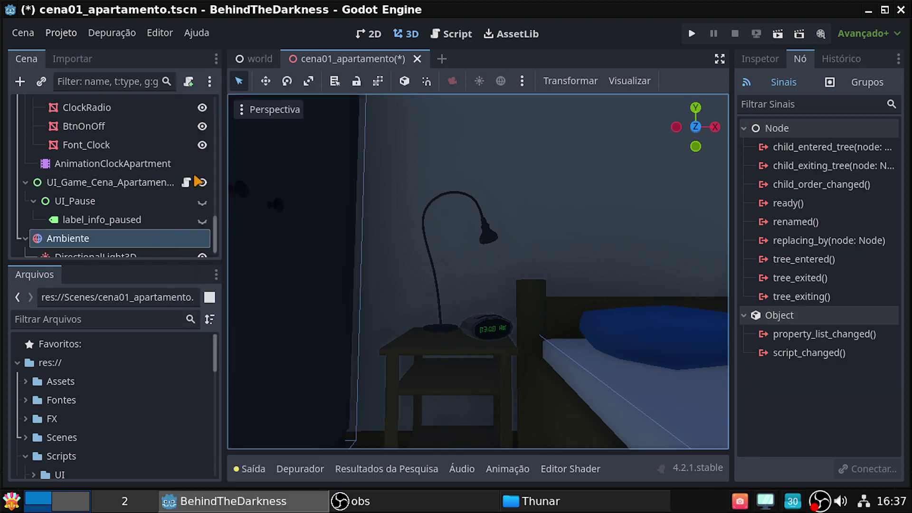
left_click(316, 56)
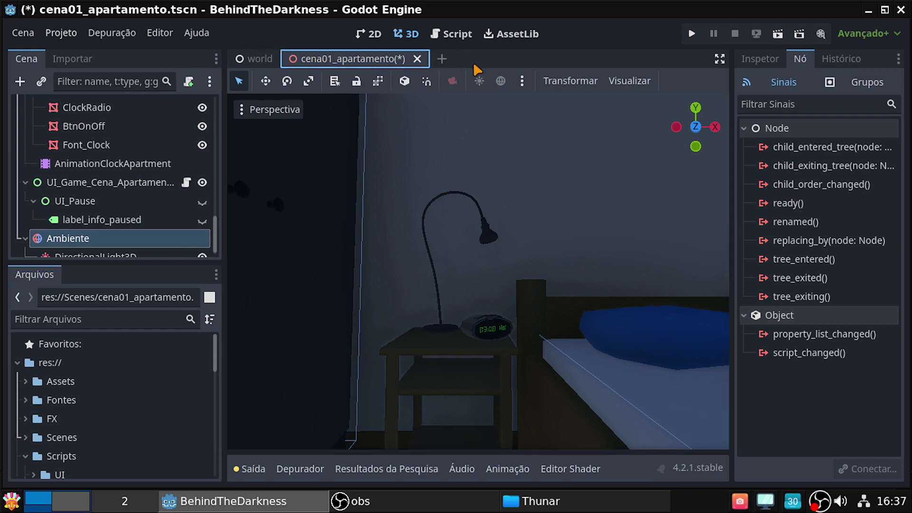
scroll(153, 173, "up", 2)
scroll(161, 173, "up", 3)
scroll(163, 173, "up", 3)
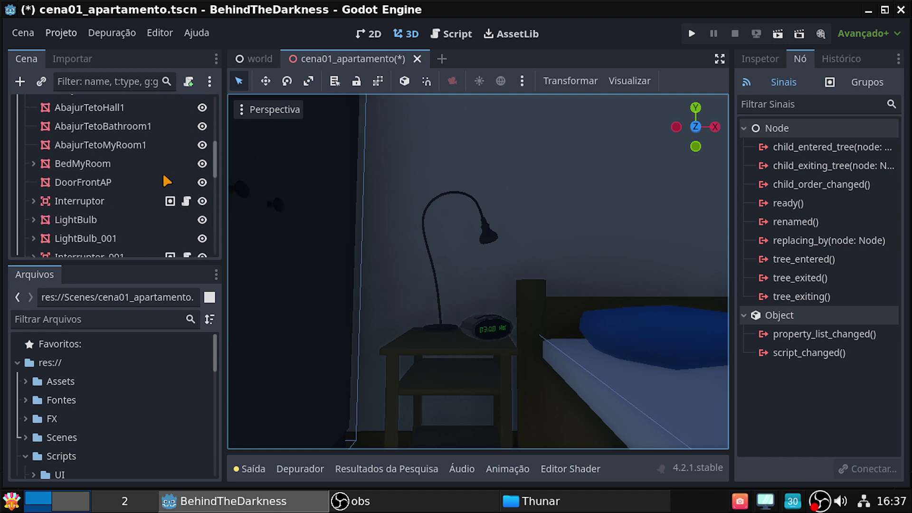
scroll(163, 173, "up", 3)
scroll(167, 176, "up", 1)
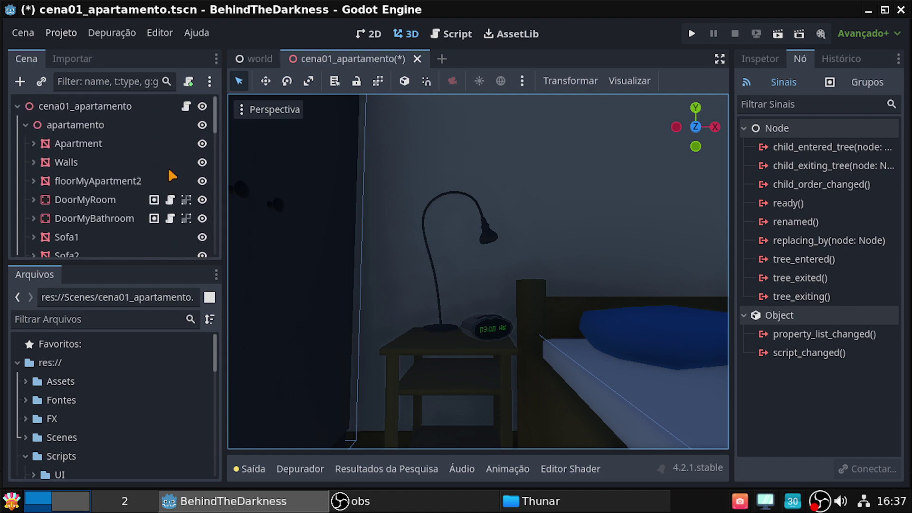
left_click(186, 107)
Step: Scroll through the script to find the _on_sound_alarm_clock_finished handler
scroll(550, 236, "down", 4)
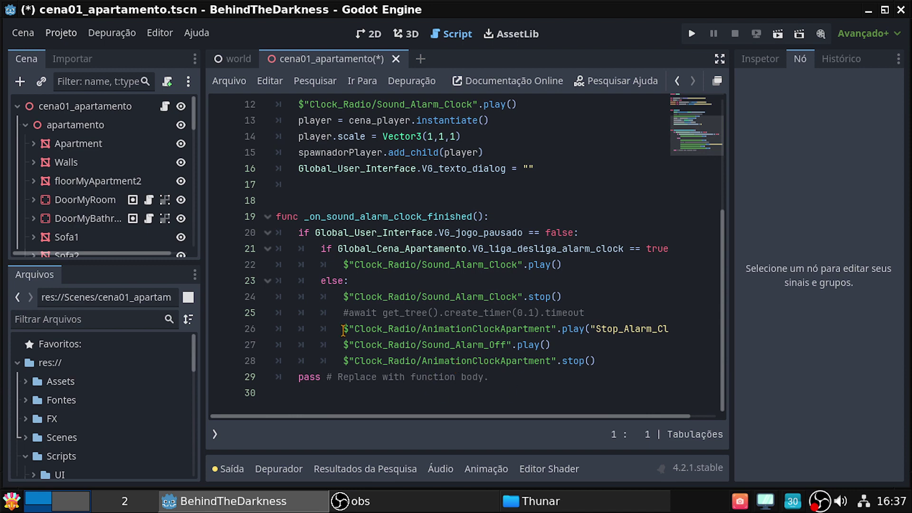
scroll(107, 190, "down", 1)
scroll(107, 190, "down", 5)
scroll(107, 190, "down", 5)
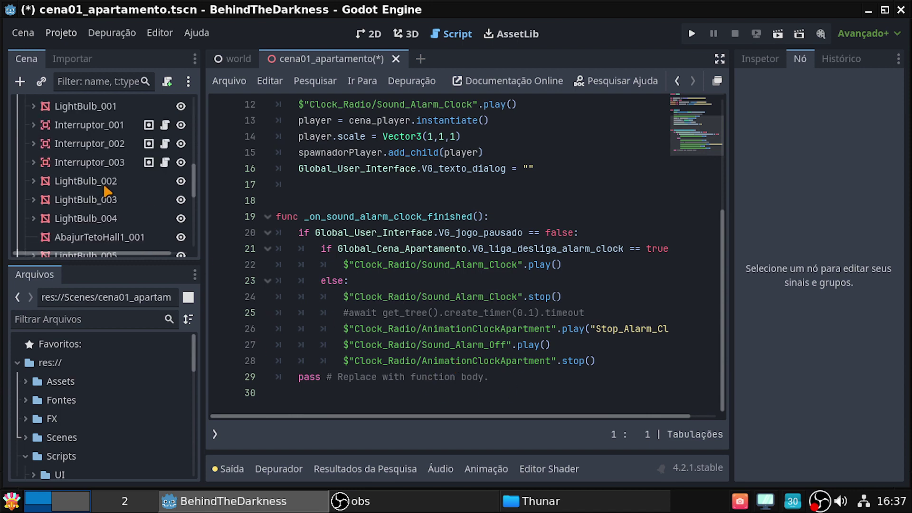
scroll(107, 190, "down", 5)
scroll(106, 190, "down", 4)
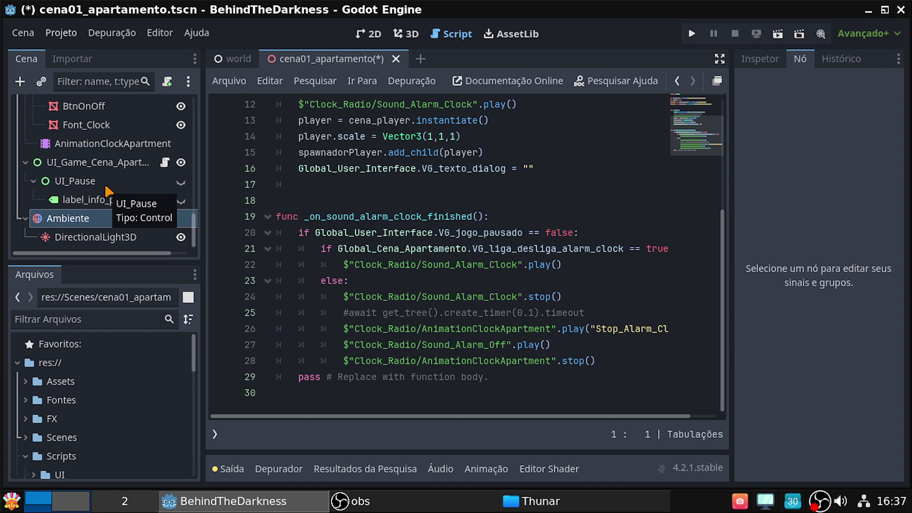
scroll(107, 190, "up", 2)
scroll(107, 190, "up", 4)
scroll(107, 190, "up", 5)
scroll(106, 190, "up", 3)
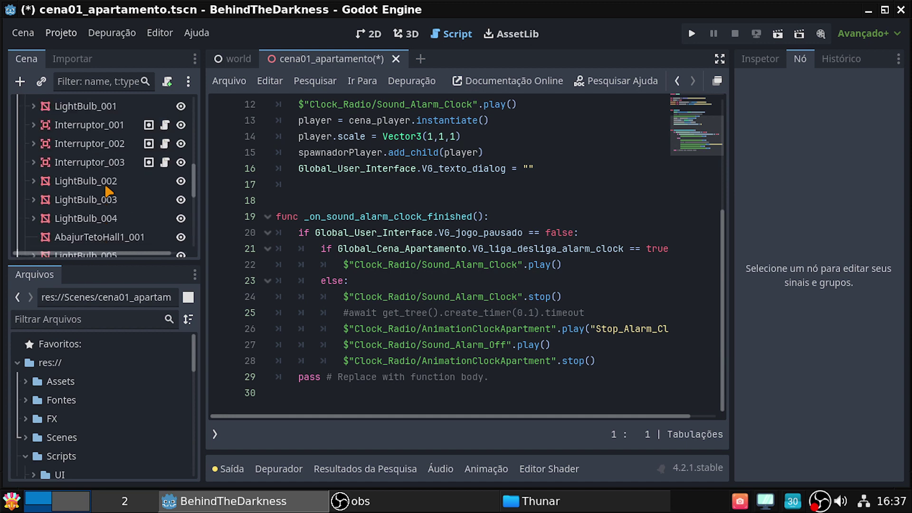
scroll(109, 190, "up", 3)
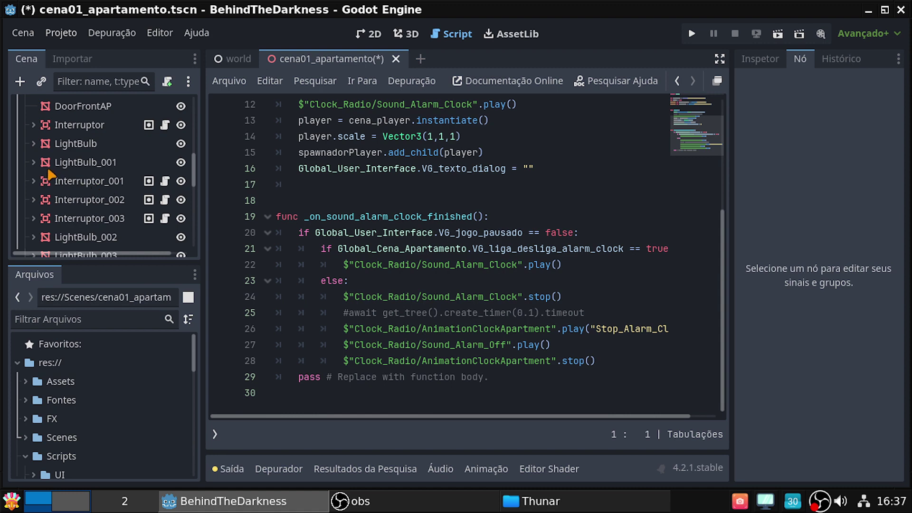
Step: Browse the scene tree: LightBulb_001, Interruptor, Walls and floorMyApartment2
left_click(33, 162)
left_click(33, 162)
left_click(33, 143)
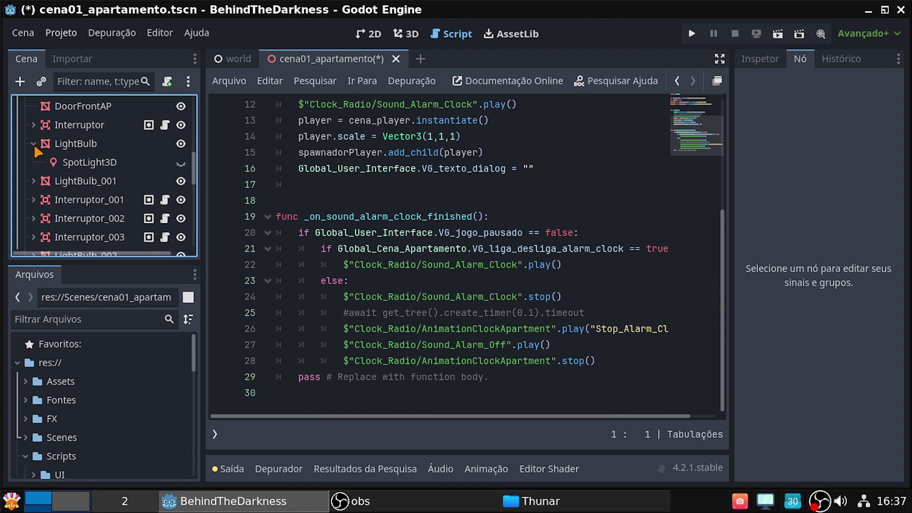
left_click(33, 144)
left_click(33, 125)
scroll(71, 157, "up", 2)
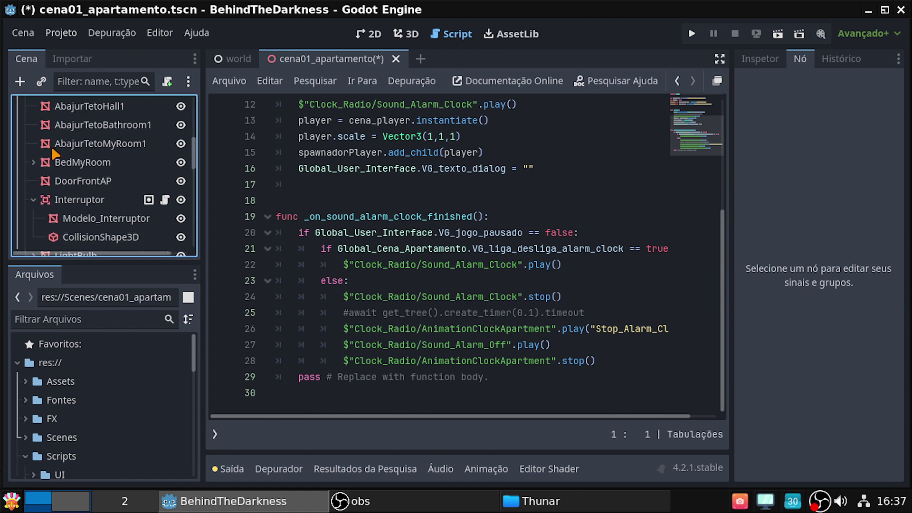
scroll(104, 185, "up", 3)
scroll(103, 186, "up", 3)
scroll(103, 186, "up", 1)
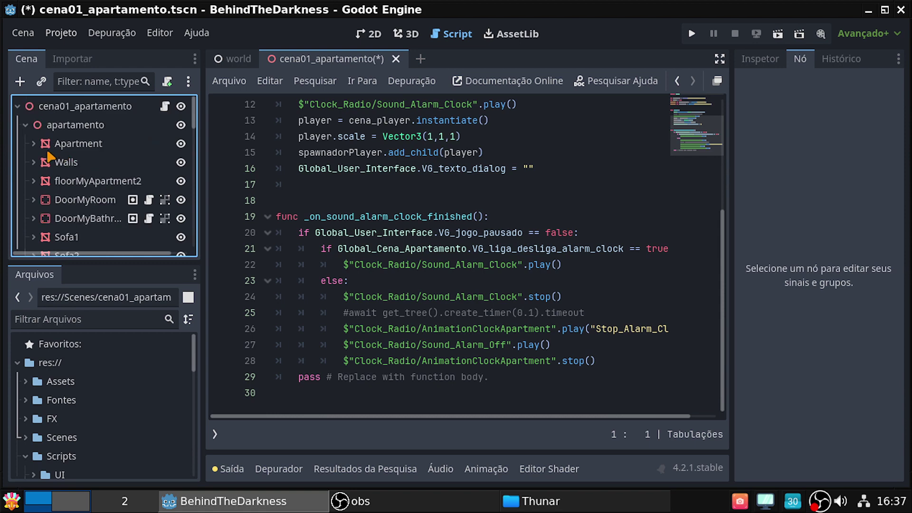
left_click(45, 164)
left_click(104, 182)
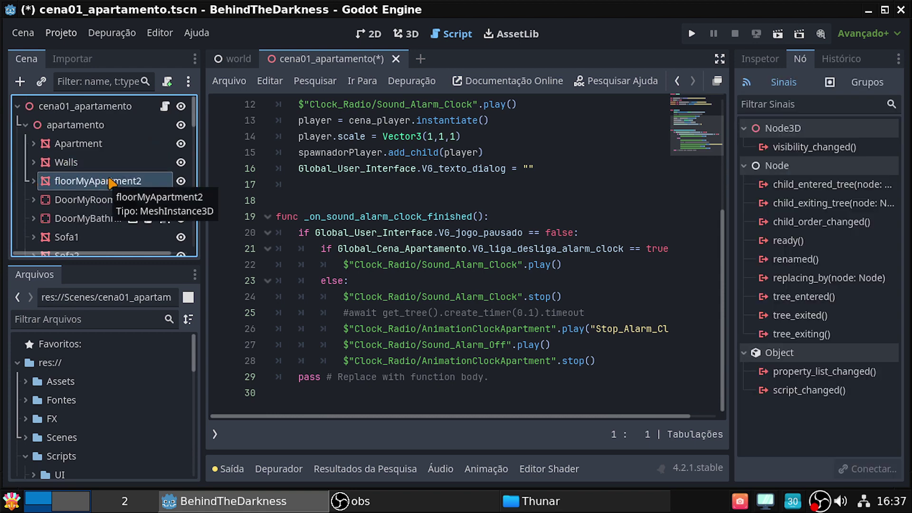
Step: Undo the accidental changes to the Sound_Alarm_Clock node with Ctrl+Z
scroll(195, 137, "down", 3)
mouse_move(194, 135)
left_mouse_down()
mouse_move(194, 234)
mouse_move(184, 221)
left_mouse_up()
key("ctrl+z")
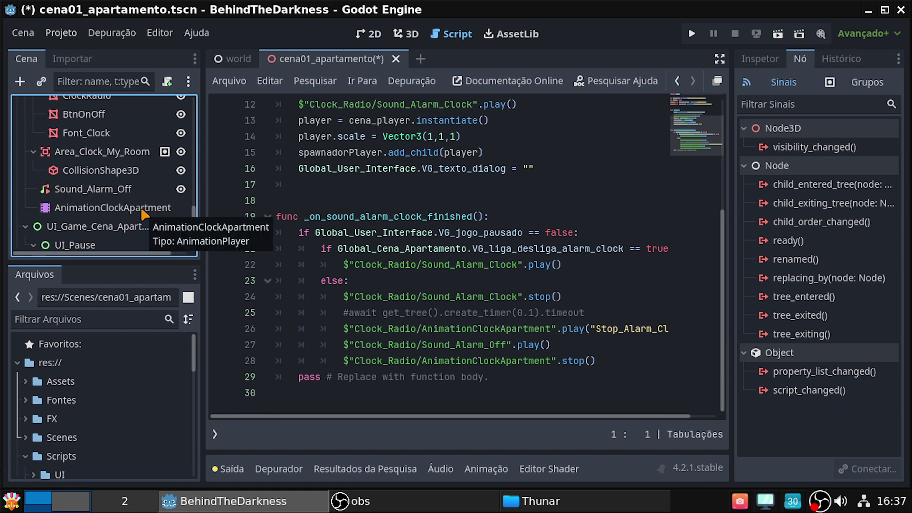
key("ctrl+z")
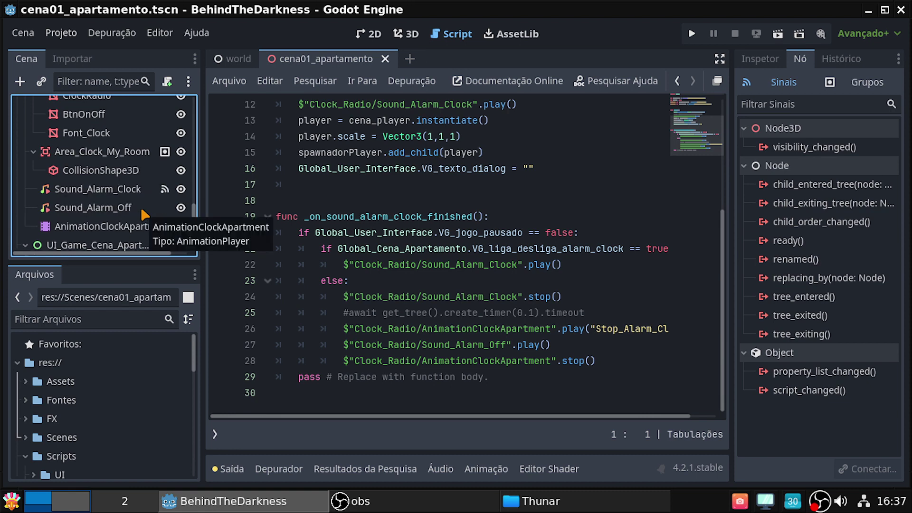
key("ctrl+z")
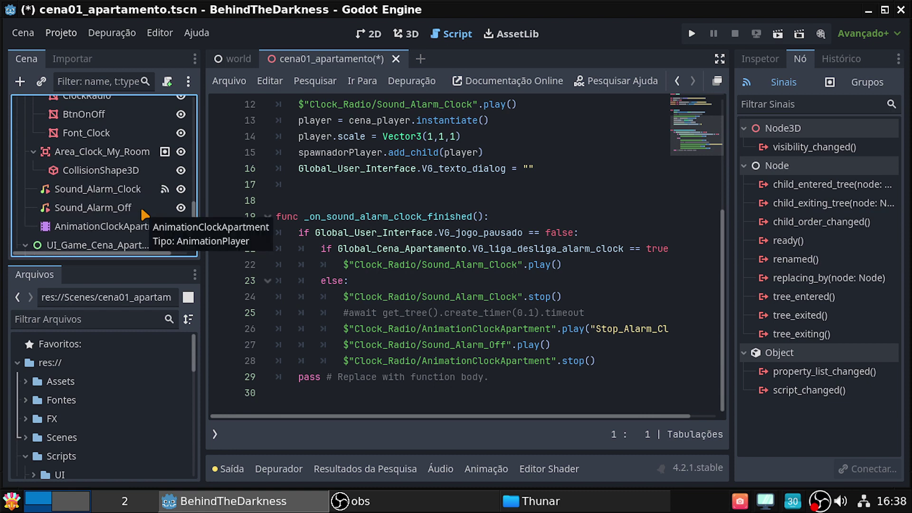
scroll(141, 209, "down", 5)
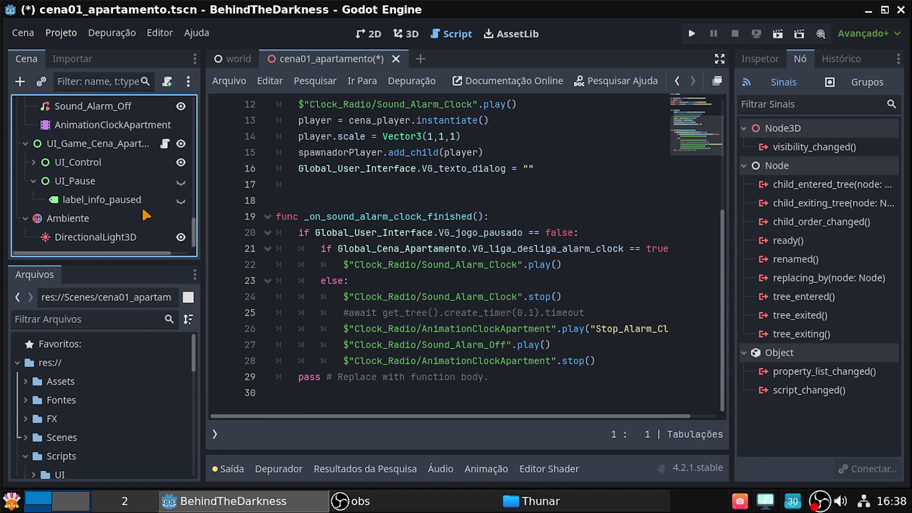
scroll(141, 206, "up", 2)
scroll(141, 206, "up", 2)
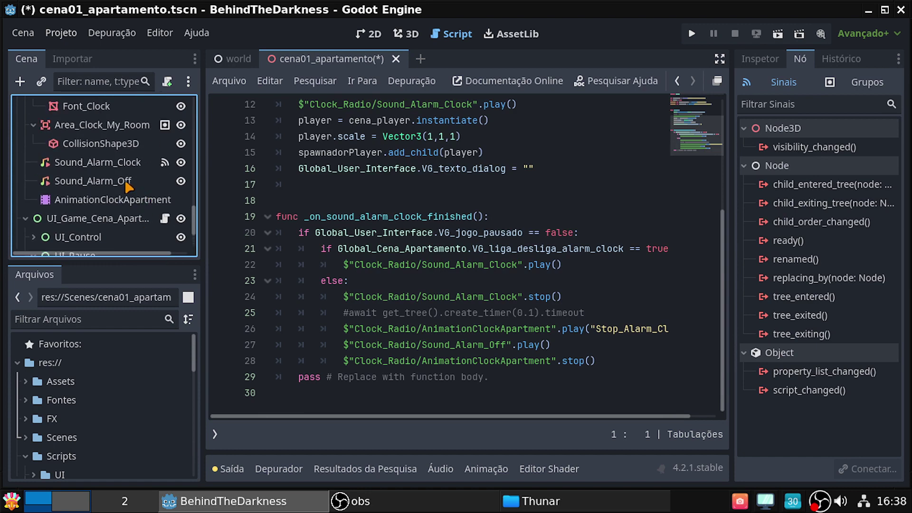
Step: Delete the Sound_Alarm_Clock node from the Scene dock
left_click(109, 164)
right_click(110, 170)
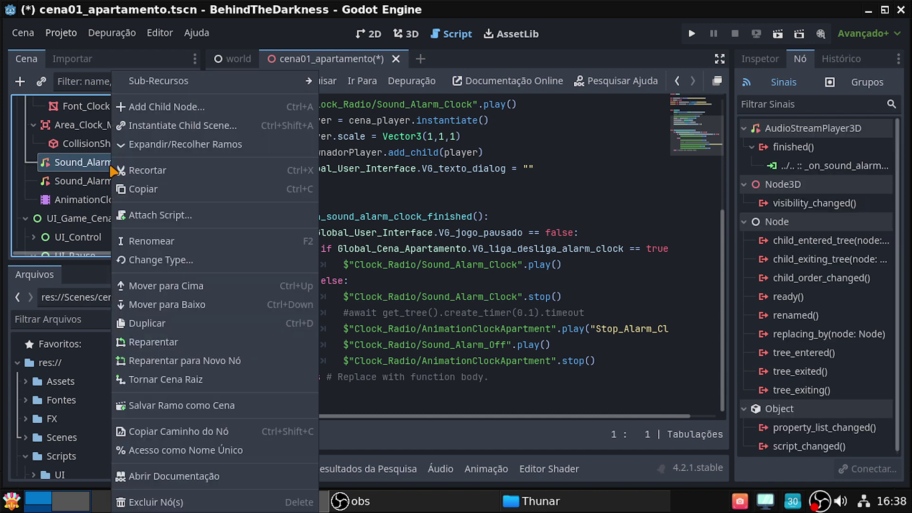
left_click(167, 501)
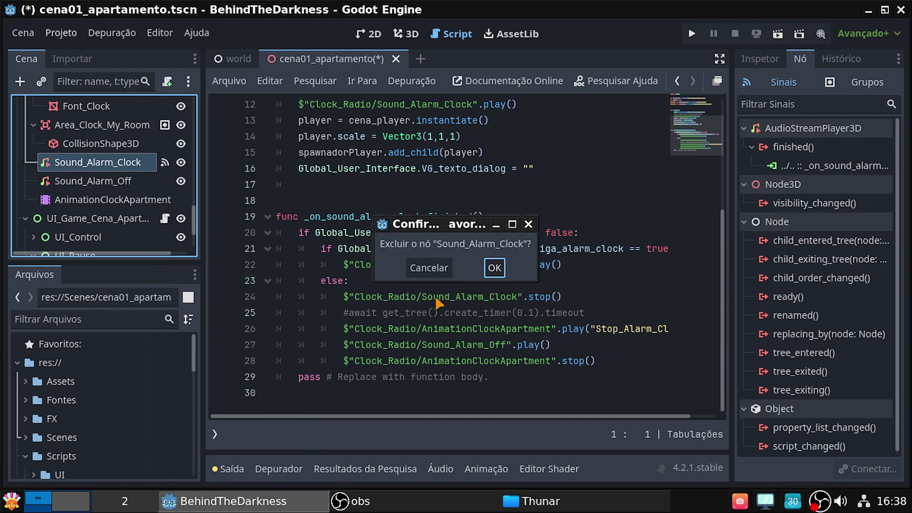
left_click(489, 265)
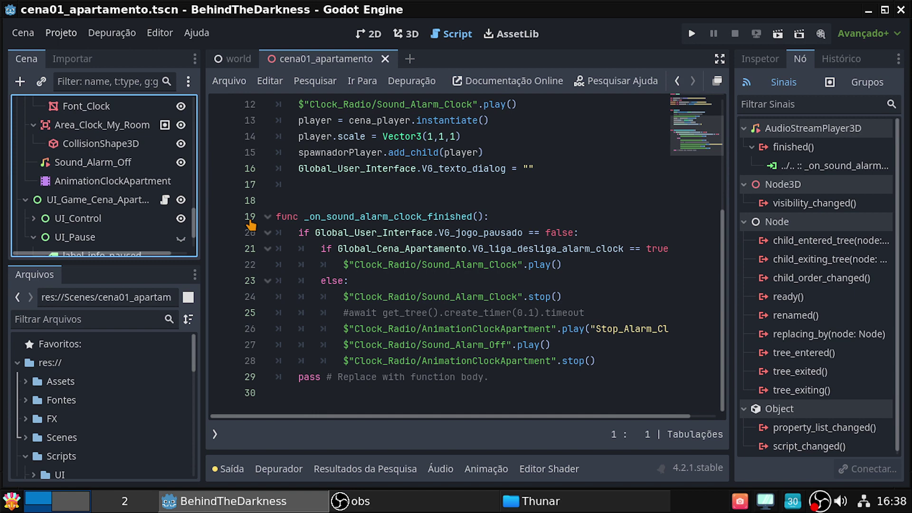
Step: Delete the Sound_Alarm_Off node as well
right_click(52, 164)
left_click(128, 502)
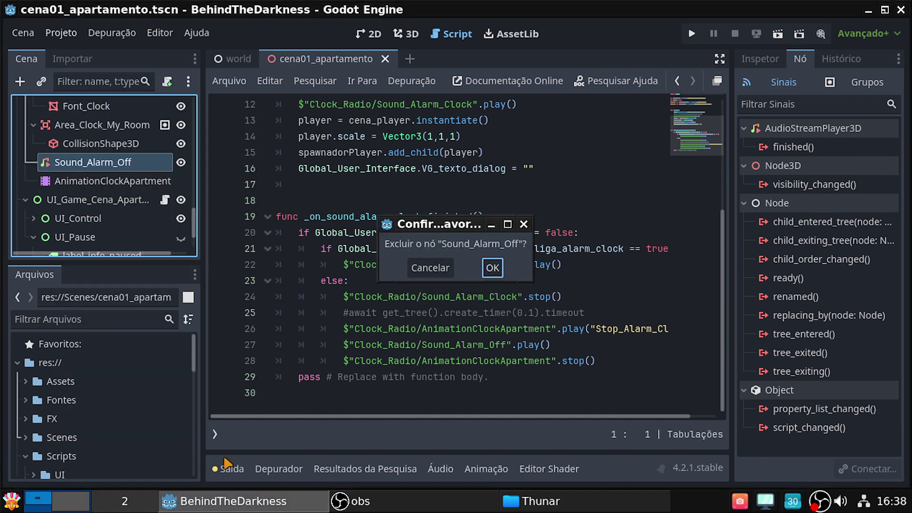
left_click(491, 266)
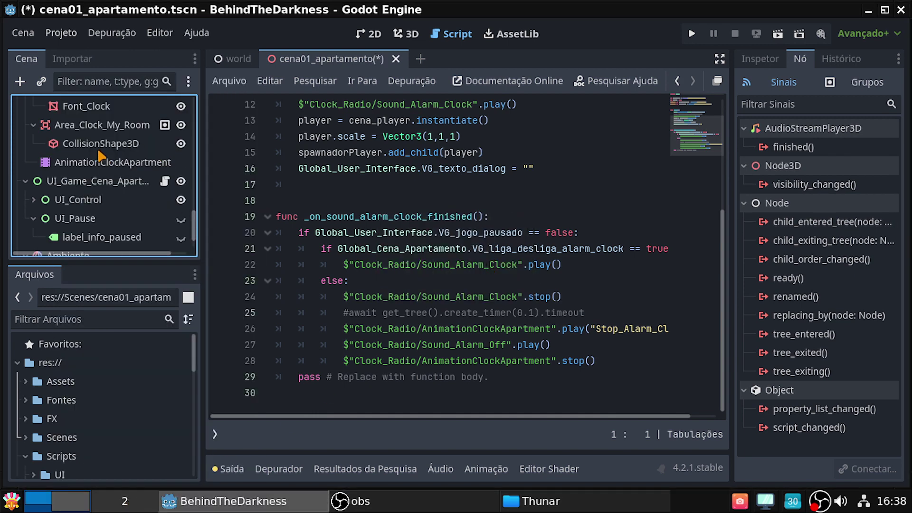
scroll(105, 164, "up", 2)
scroll(122, 187, "up", 3)
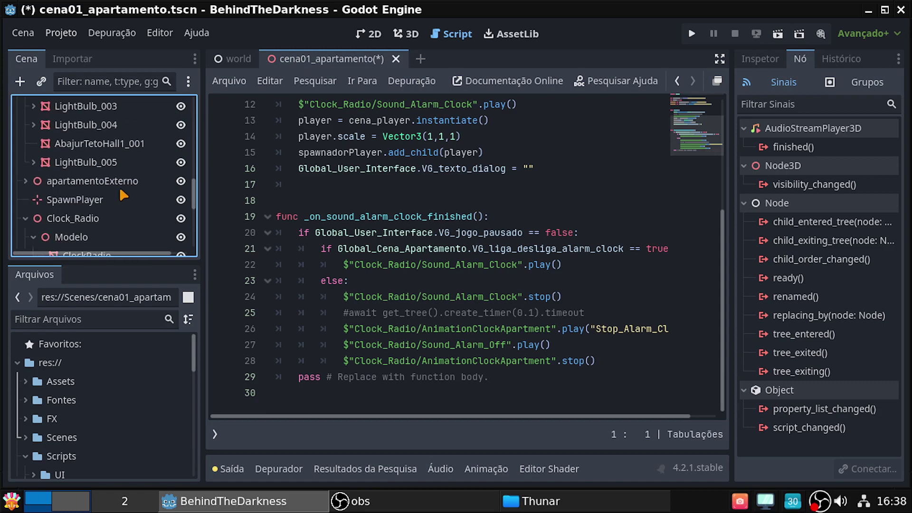
scroll(123, 189, "up", 2)
scroll(112, 195, "up", 2)
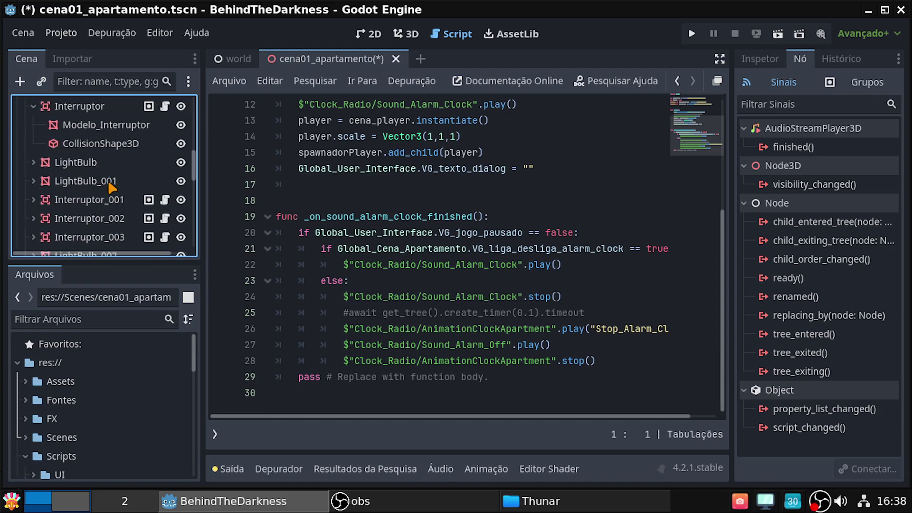
scroll(110, 206, "up", 5)
scroll(142, 213, "up", 3)
scroll(146, 214, "up", 3)
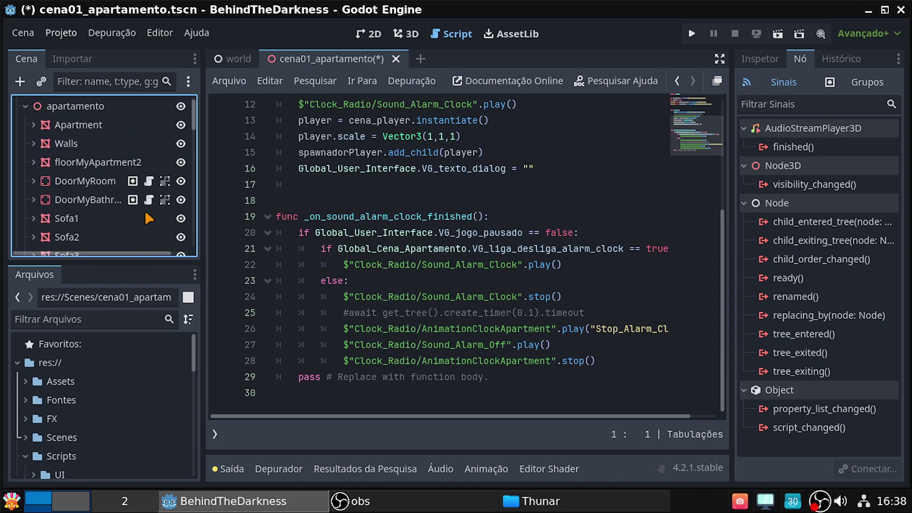
scroll(146, 214, "up", 1)
scroll(145, 214, "down", 3)
scroll(145, 215, "down", 5)
scroll(147, 218, "down", 2)
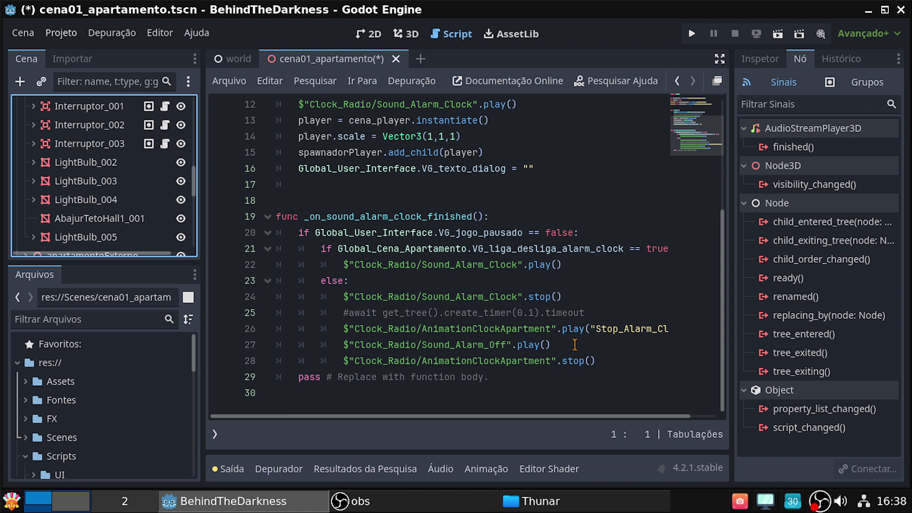
Step: Delete the alarm handler function and the Sound_Alarm_Clock play() line, then save
mouse_move(600, 361)
left_mouse_down()
mouse_move(291, 227)
mouse_move(395, 388)
left_mouse_up()
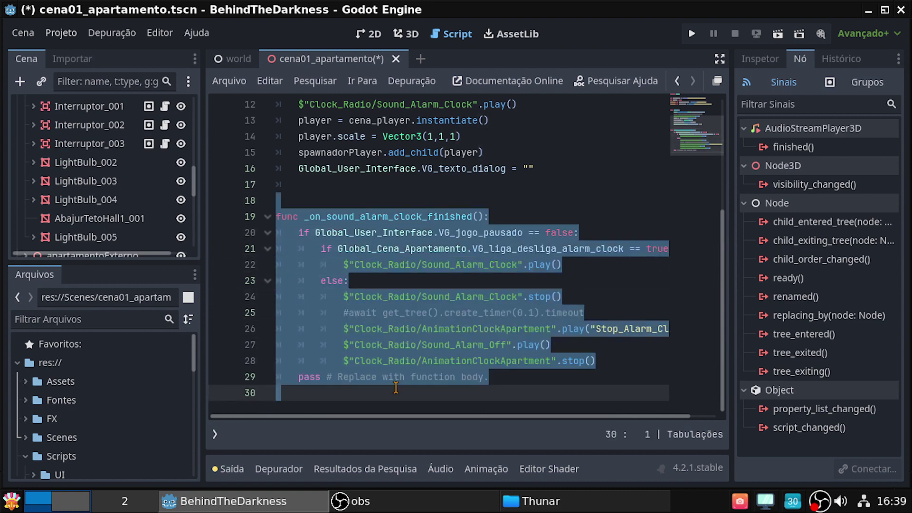
key("BackSpace")
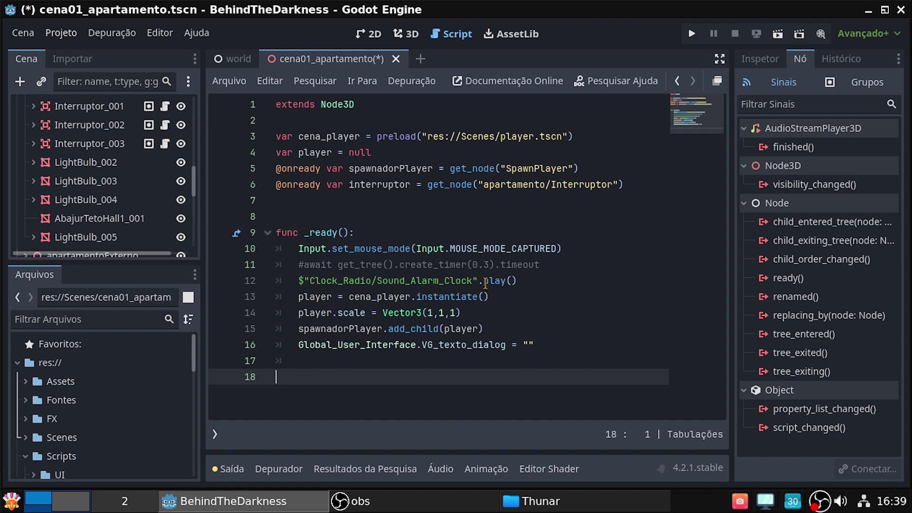
left_click(526, 281)
left_click_drag(525, 280, 293, 284)
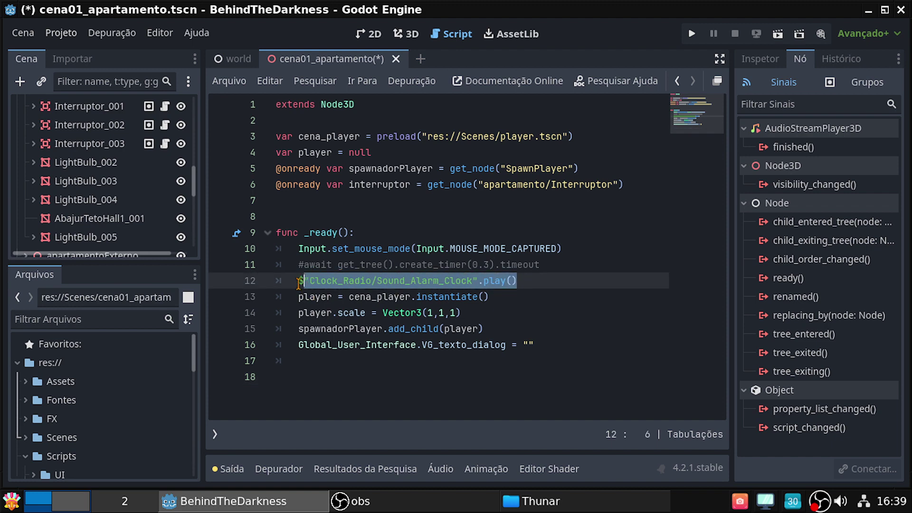
key("BackSpace")
key("BackSpace")
key("BackSpace")
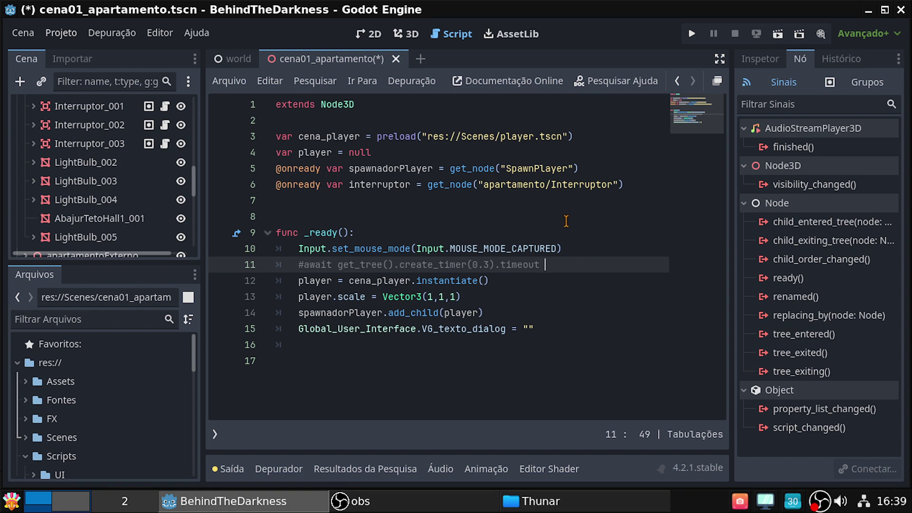
key("ctrl+s")
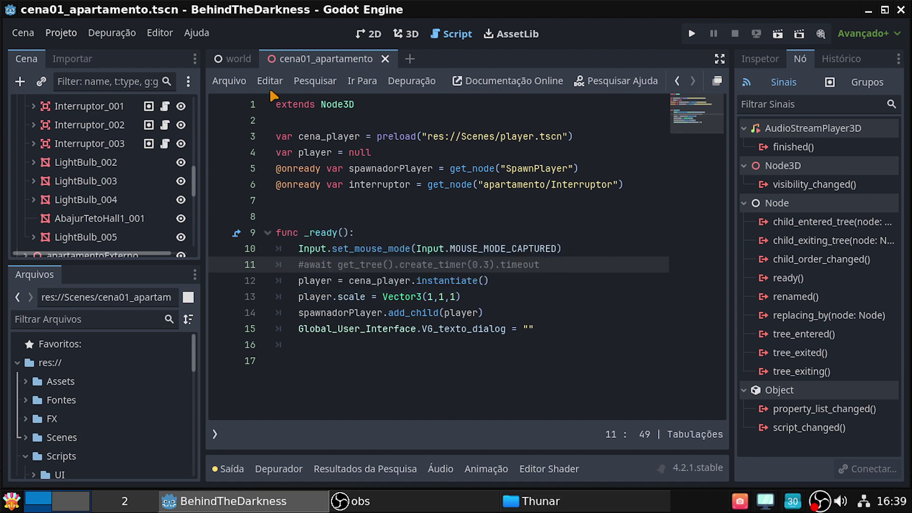
Step: Open the World node's script
left_click(230, 57)
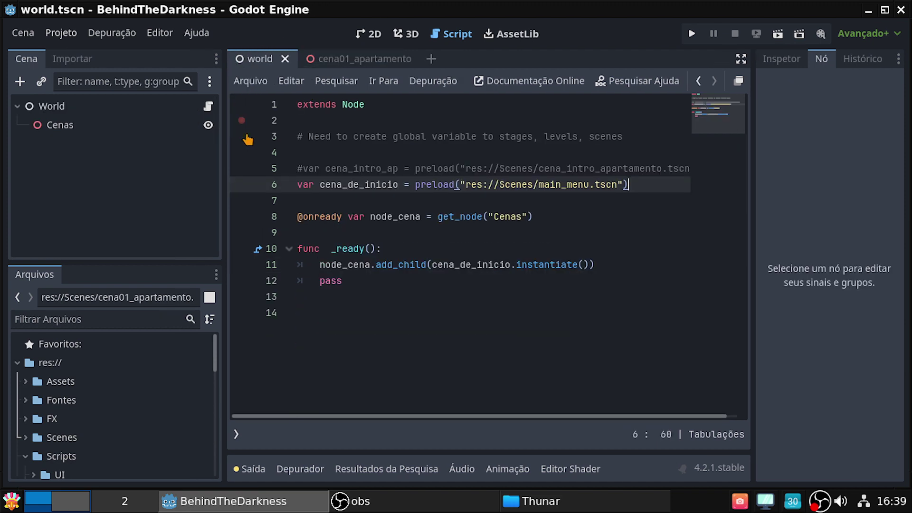
left_click(65, 106)
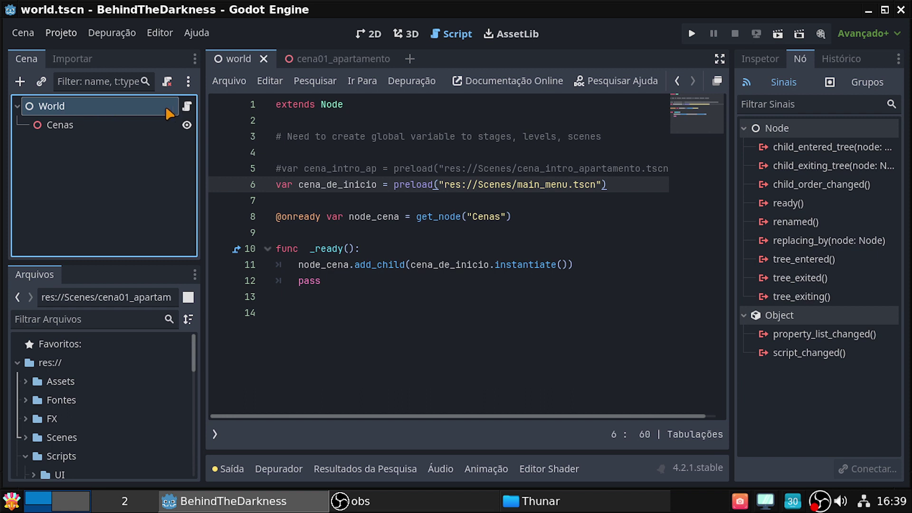
left_click(187, 107)
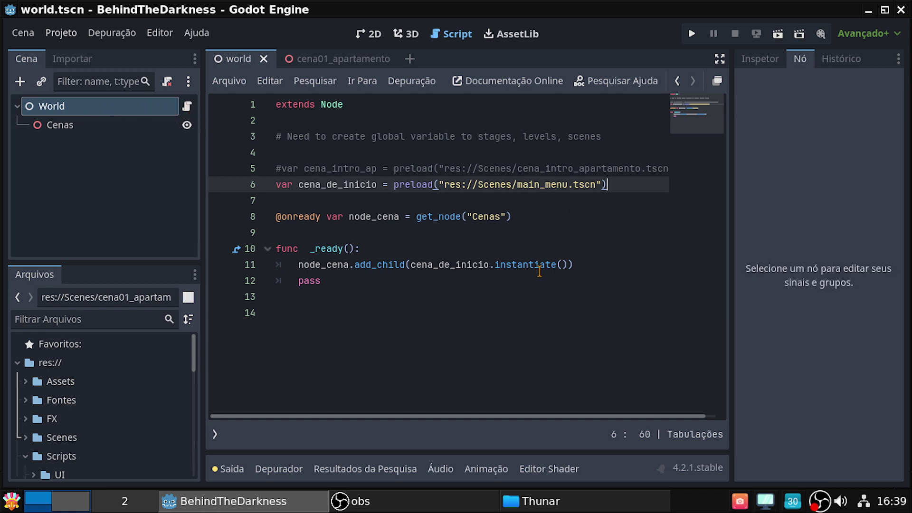
Step: Change the preloaded scene from main_menu.tscn to cena01_apartamento.tscn and save
left_click(540, 186)
double_click(539, 186)
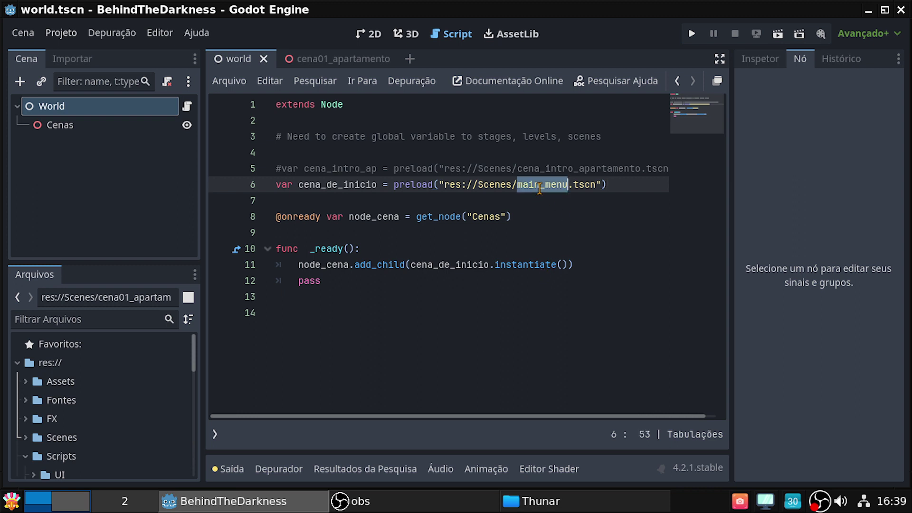
type("ce")
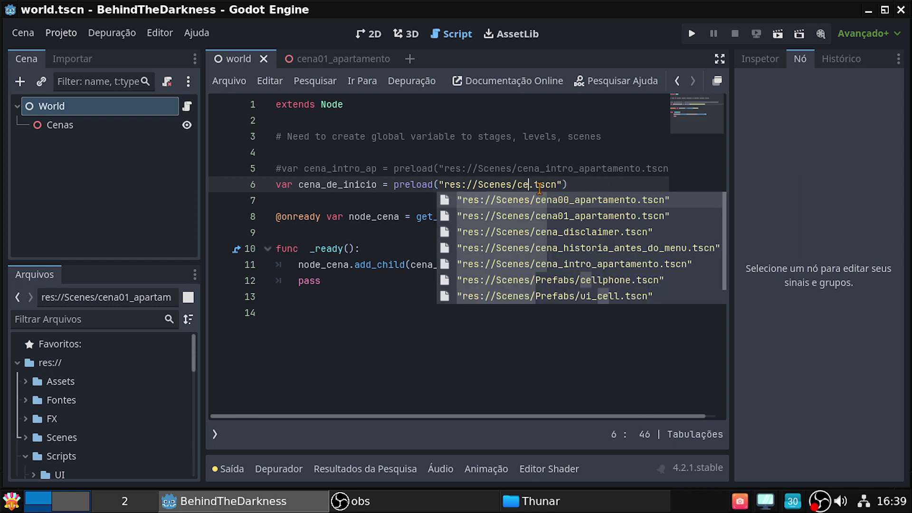
key("Down")
key("Return")
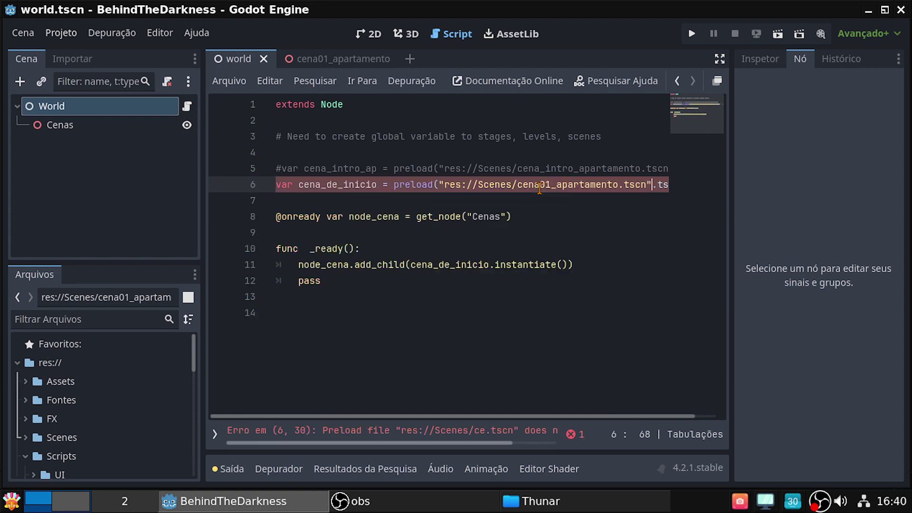
key("Delete")
key("Delete")
key("Delete")
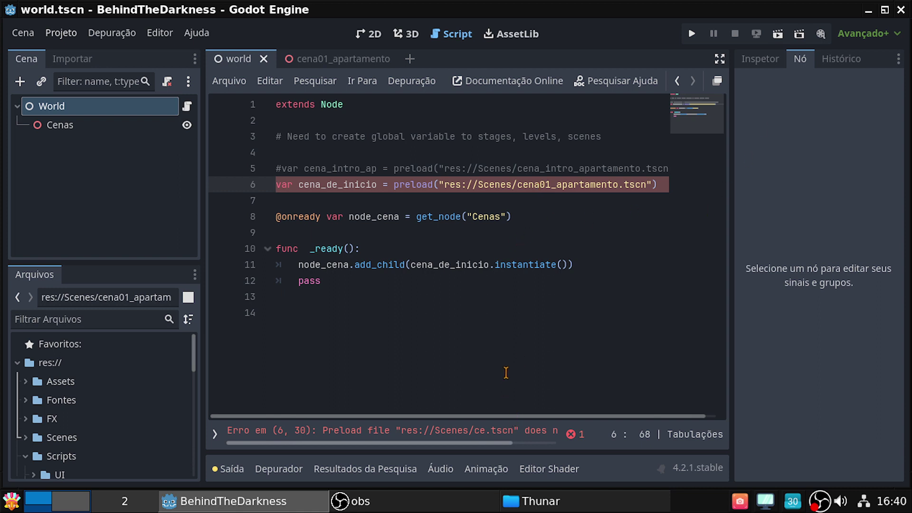
left_click(522, 205)
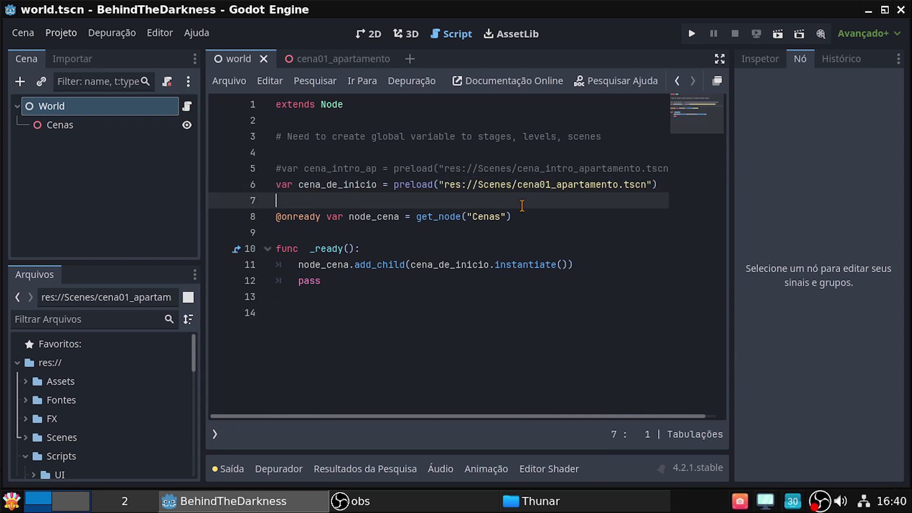
key("ctrl+s")
Step: Run the game, pause and resume it, close it, and return to cena01_apartamento
left_click(692, 33)
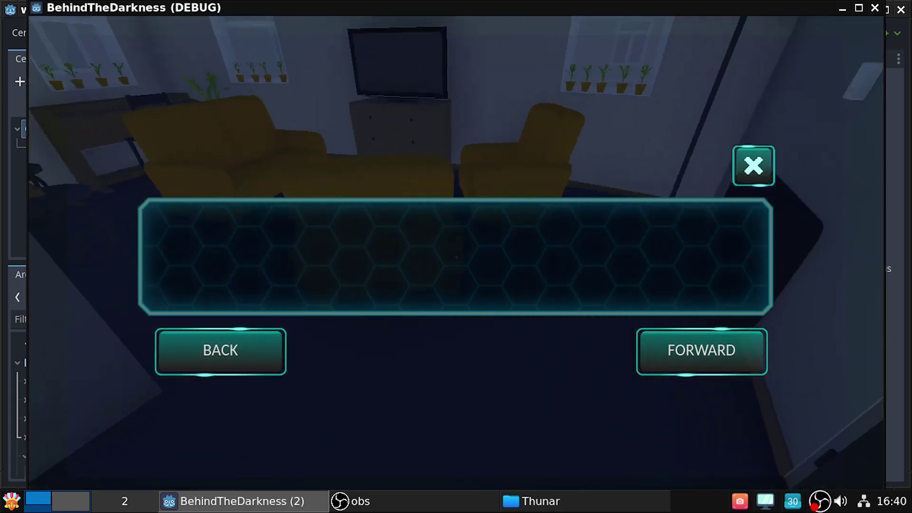
key("Escape")
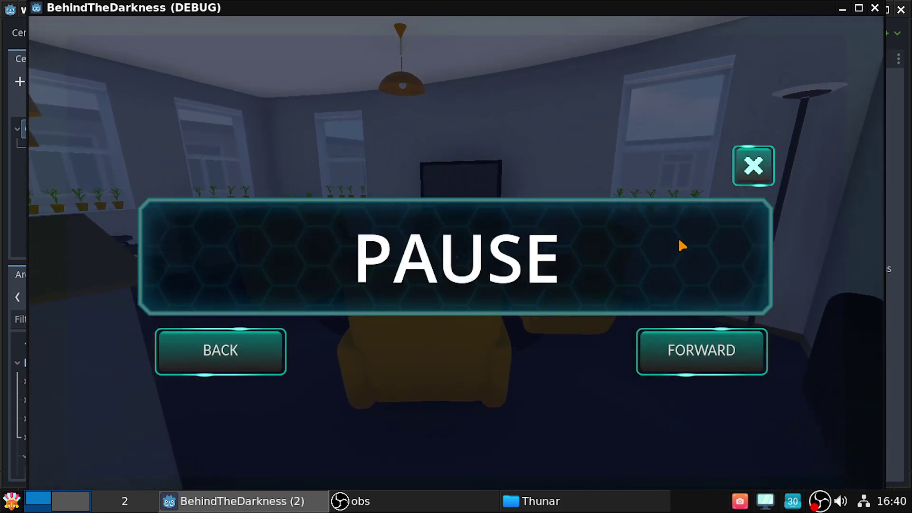
left_click(712, 352)
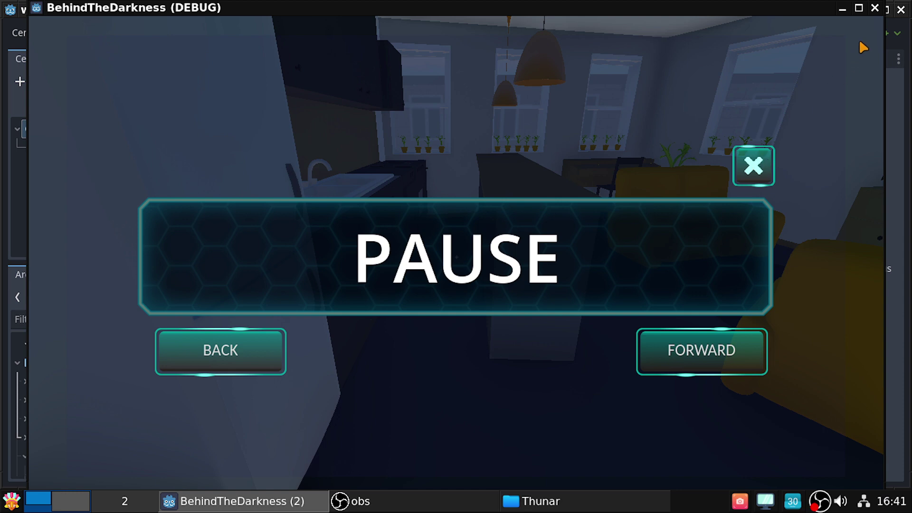
left_click(878, 8)
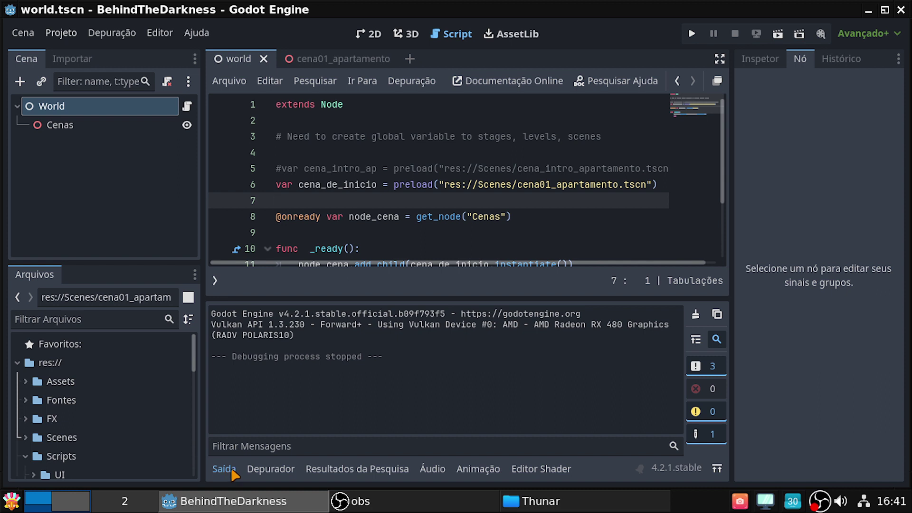
left_click(311, 59)
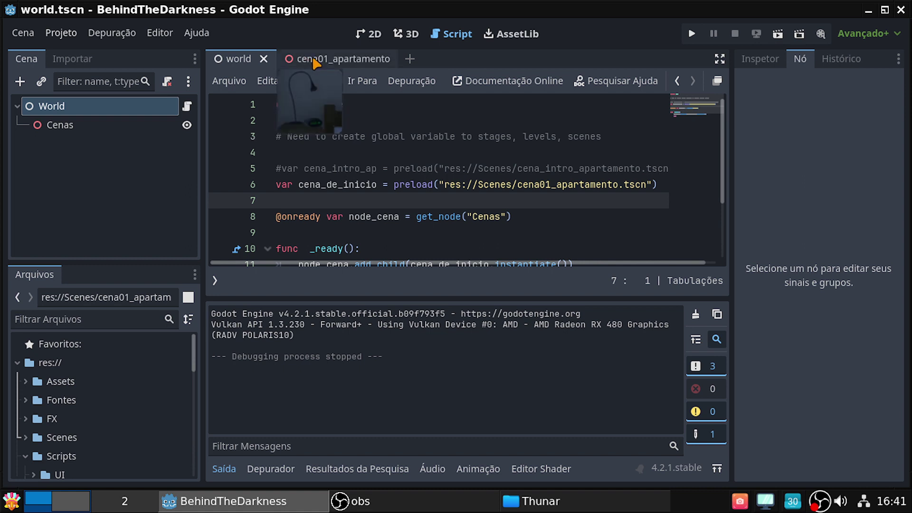
Step: Delete UI_Control and its children from the cena01_apartamento Scene dock
scroll(153, 163, "down", 3)
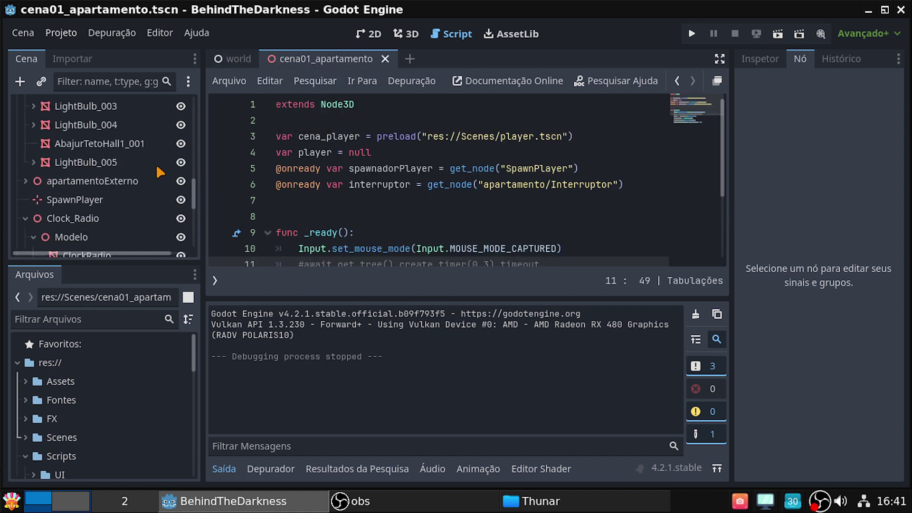
scroll(152, 171, "down", 3)
scroll(145, 190, "down", 4)
scroll(144, 190, "down", 1)
scroll(144, 190, "down", 2)
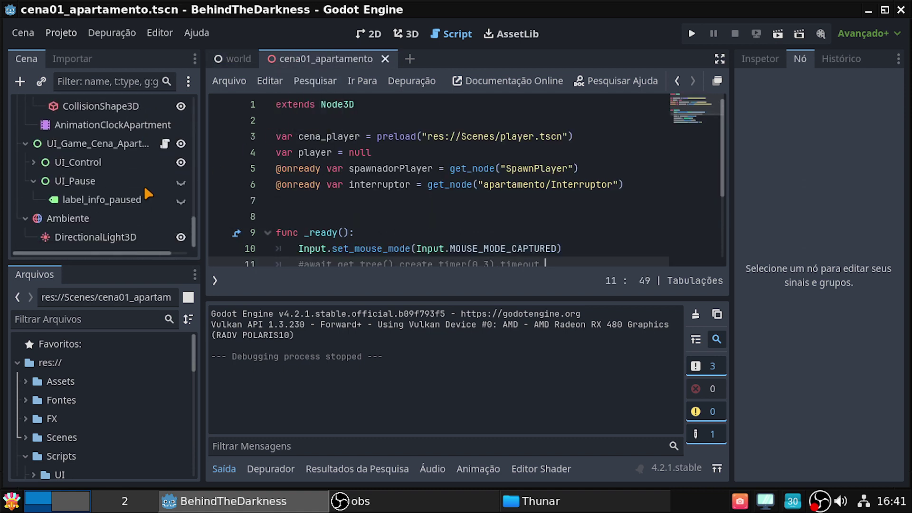
left_click(84, 163)
left_click(33, 162)
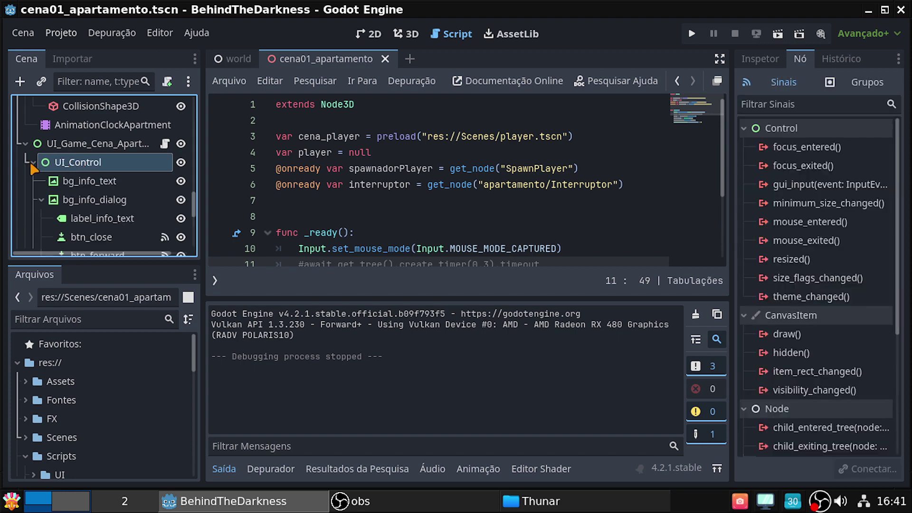
left_click(30, 162)
right_click(48, 162)
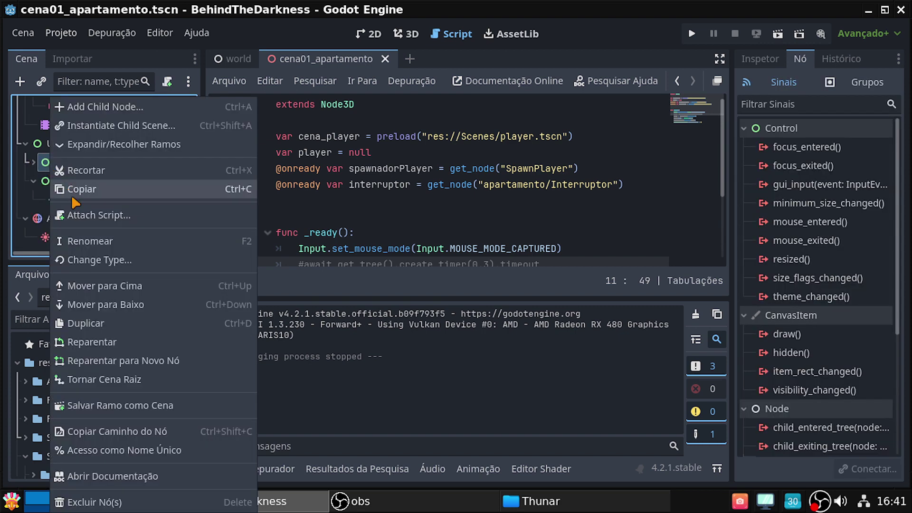
left_click(144, 505)
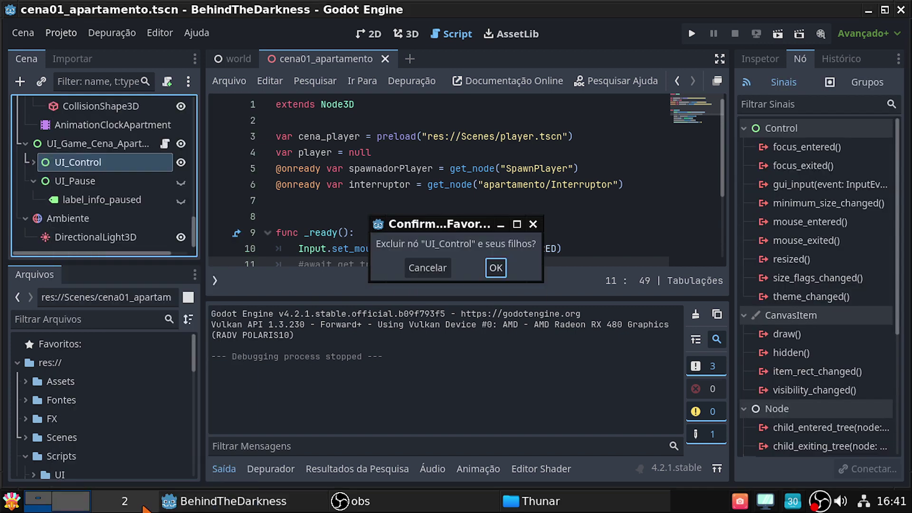
left_click(496, 272)
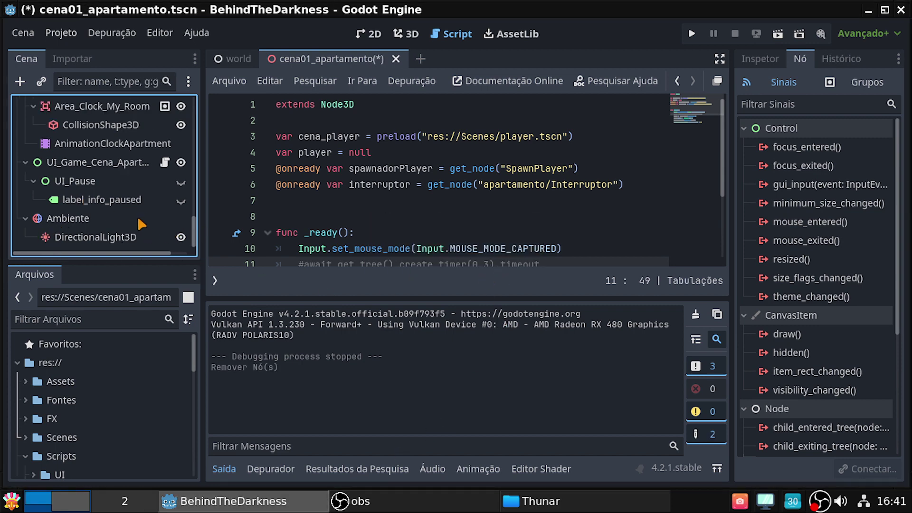
Step: Review UI_Game_Cena_Apartamento's script with the Output panel hidden, then rerun the game
left_click(164, 163)
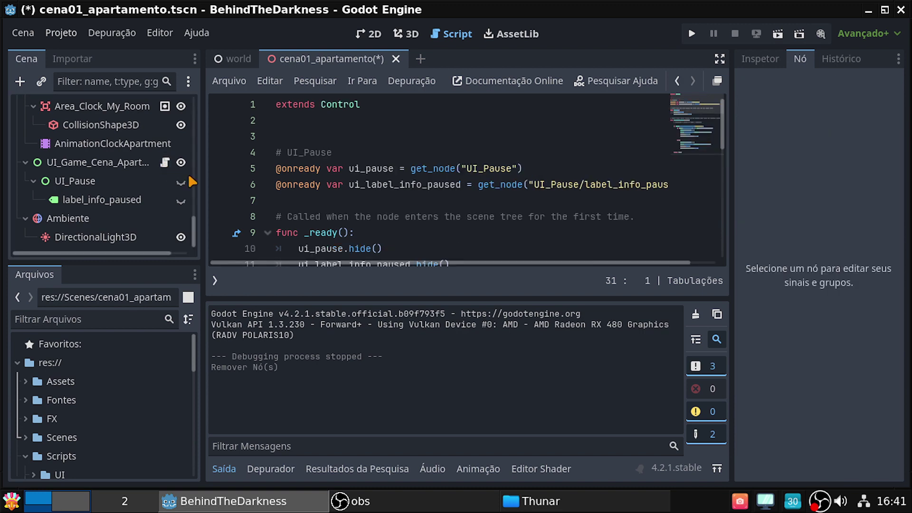
left_click(227, 471)
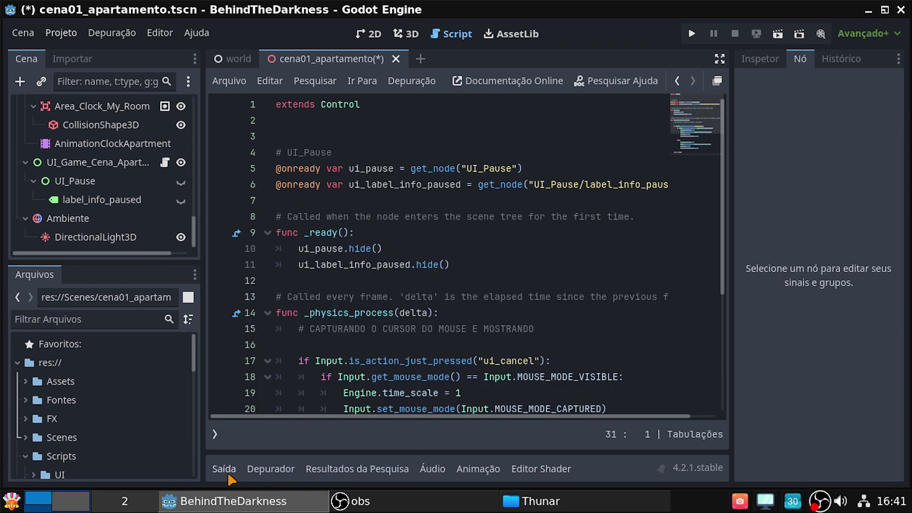
scroll(587, 322, "down", 5)
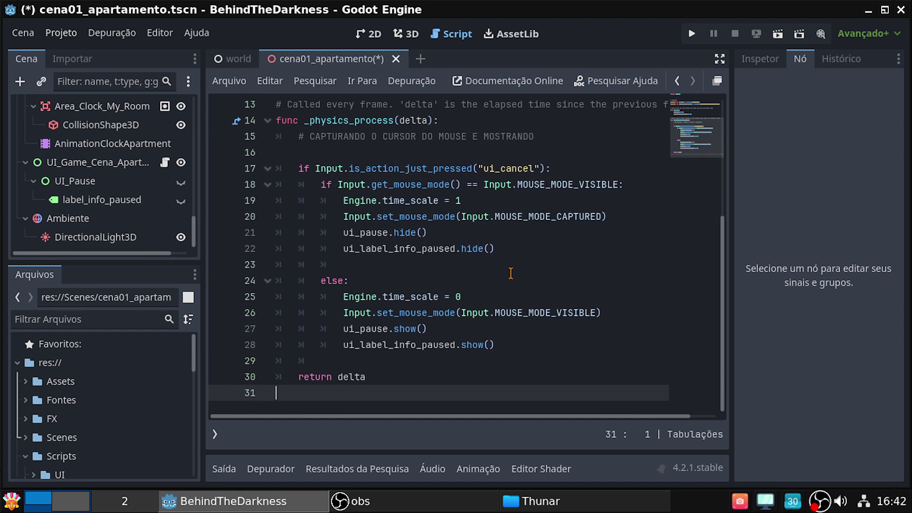
left_click(693, 31)
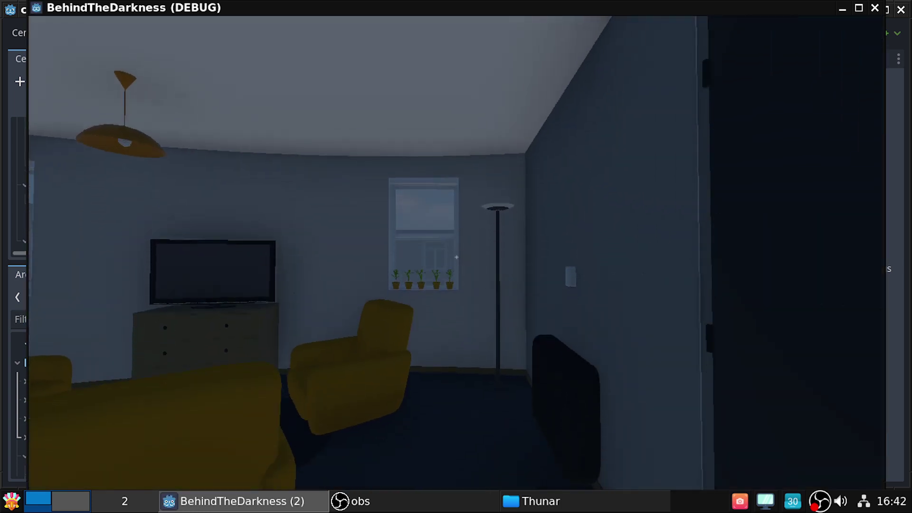
Step: Walk to the living-room switch, turn the lights off, and open a hallway door
key("w")
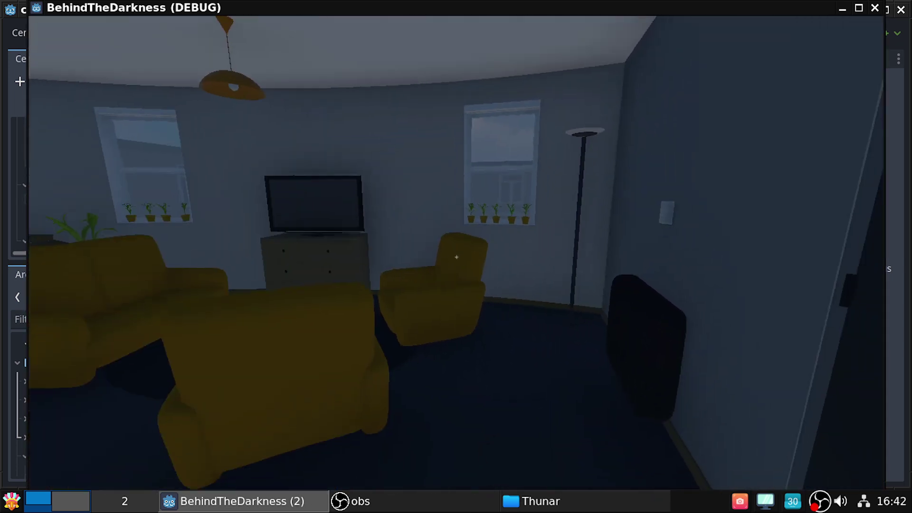
key("w")
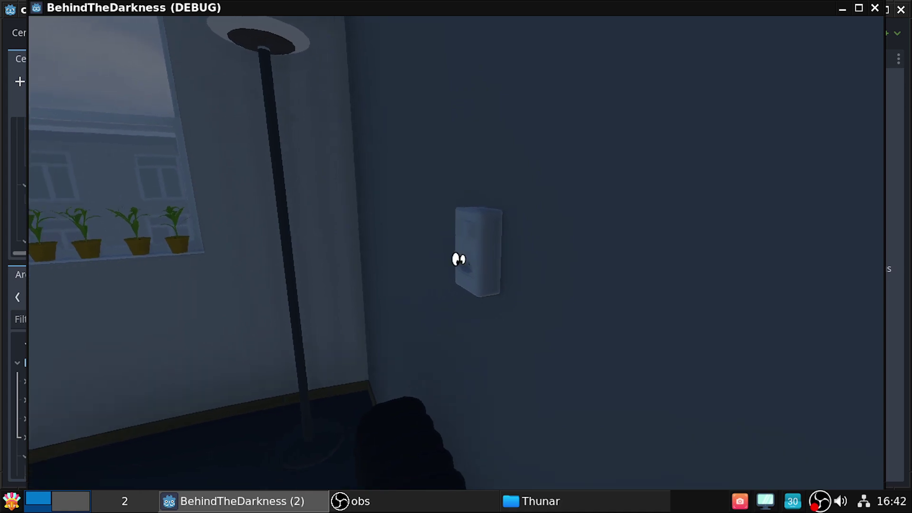
left_click(459, 259)
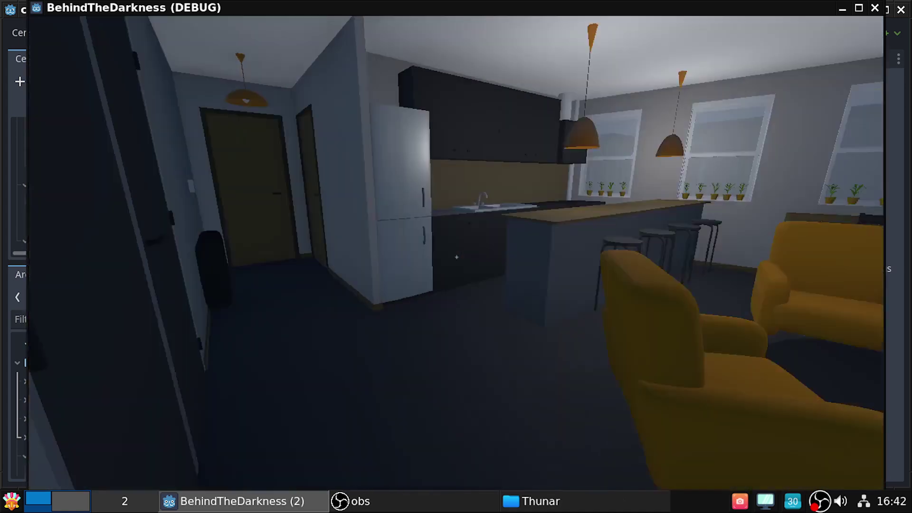
left_click(457, 257)
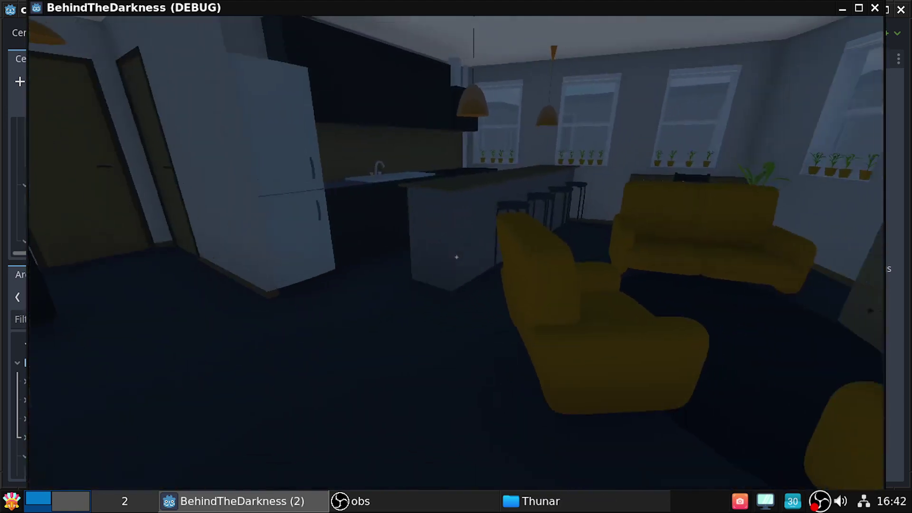
key("w")
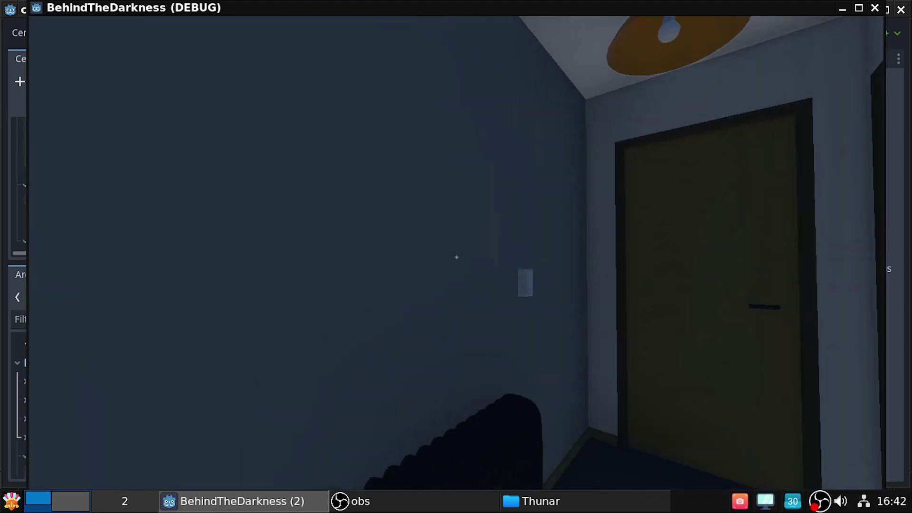
key("w")
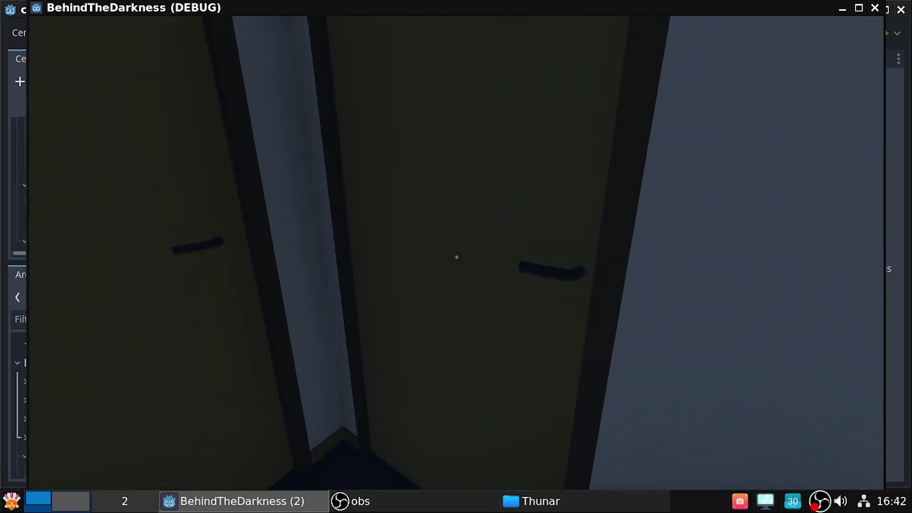
left_click(457, 257)
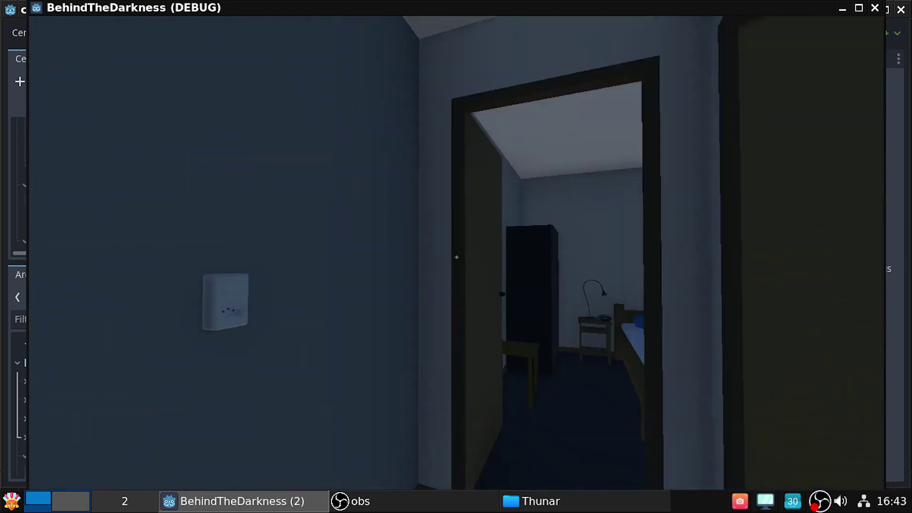
Step: Walk into the bathroom, switch on a light, and approach the bedroom nightstand clock
key("w")
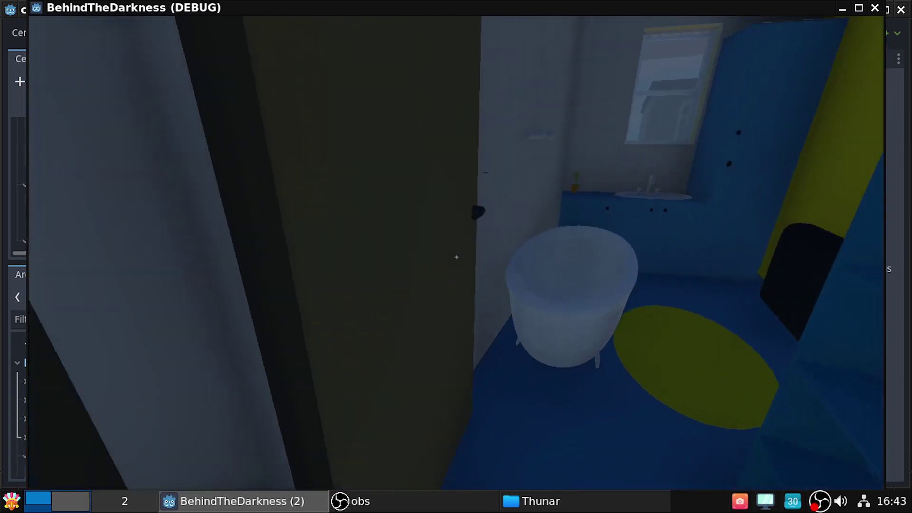
key("w")
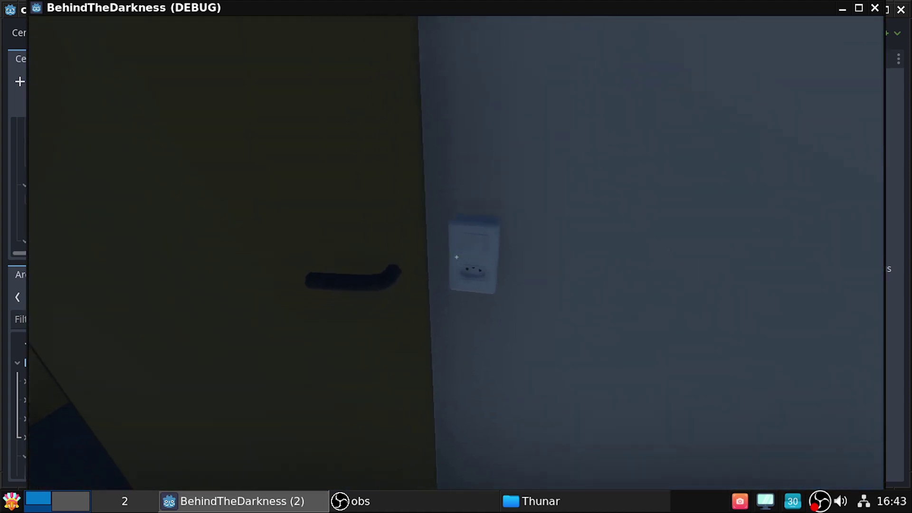
left_click(456, 257)
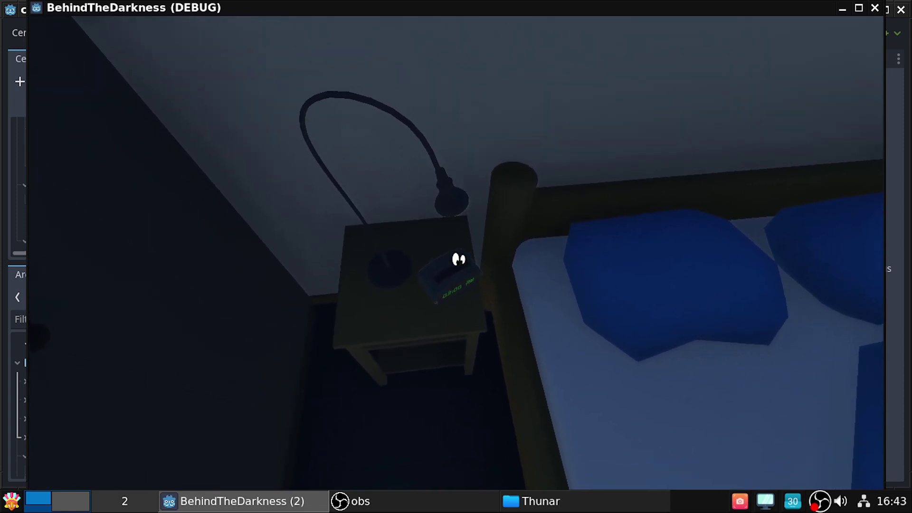
key("s")
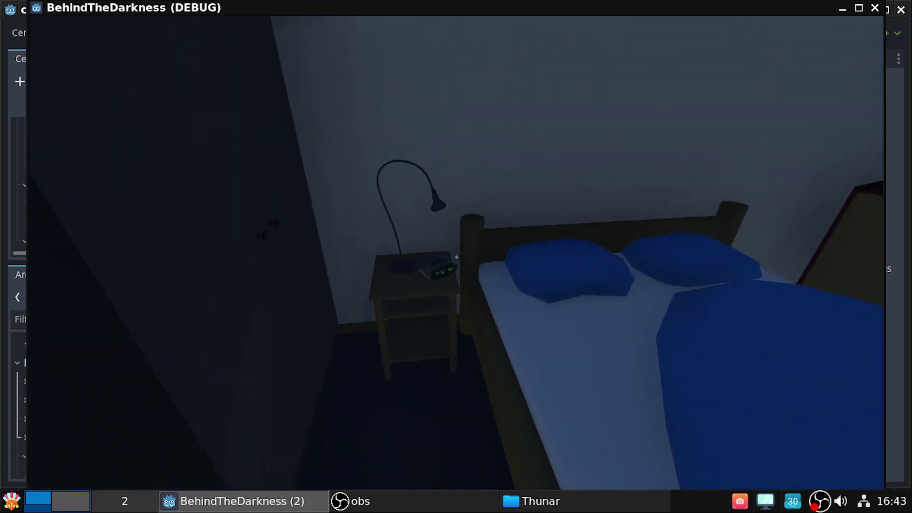
key("w")
key("s")
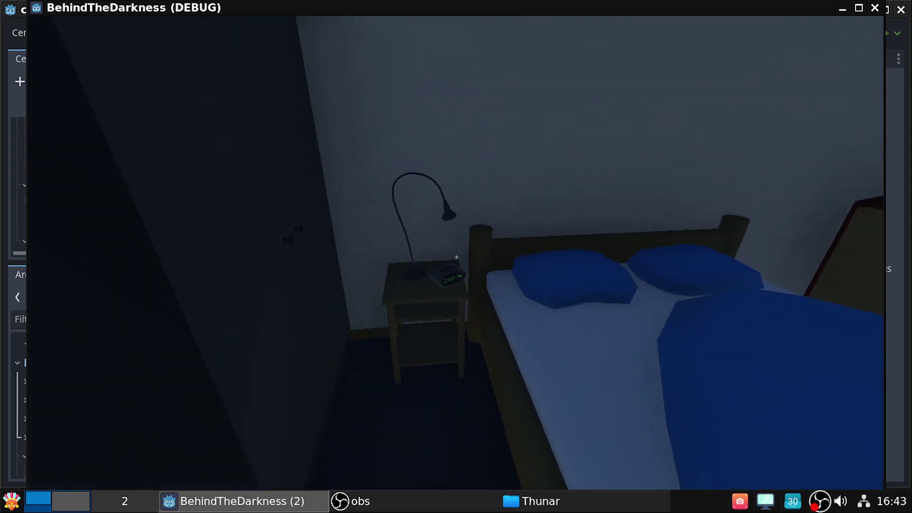
Step: Walk back down the hallway into the living room and pause the game
key("w")
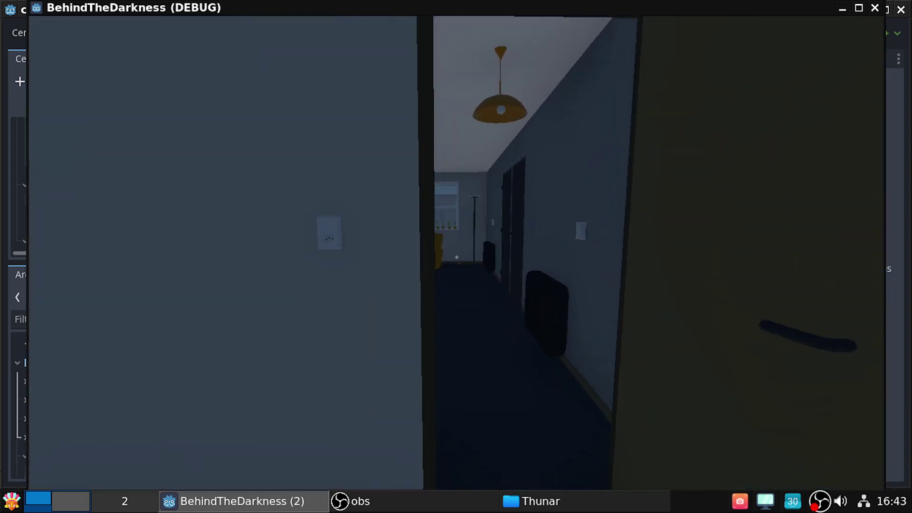
key("w")
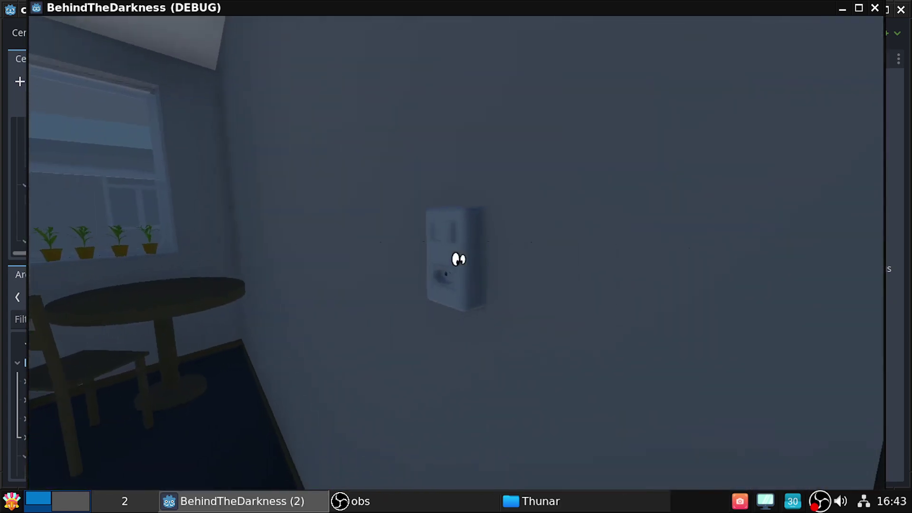
key("w")
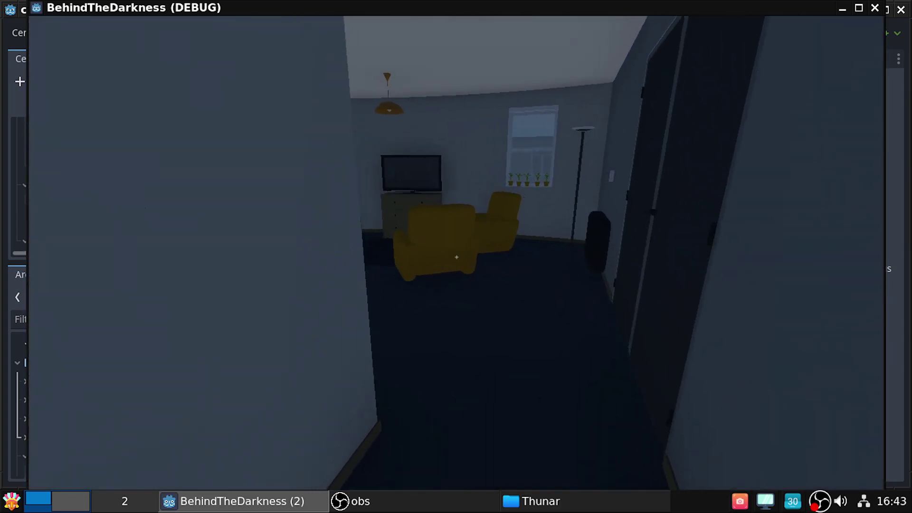
key("w")
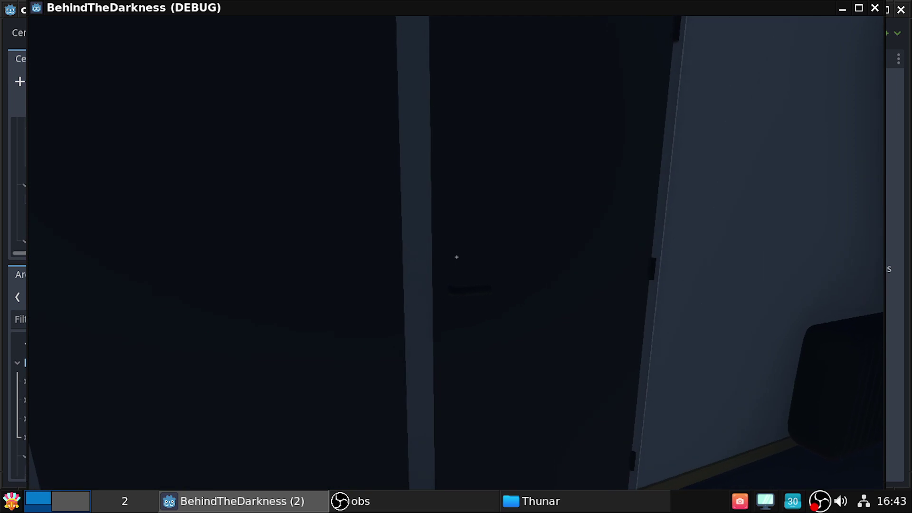
key("Escape")
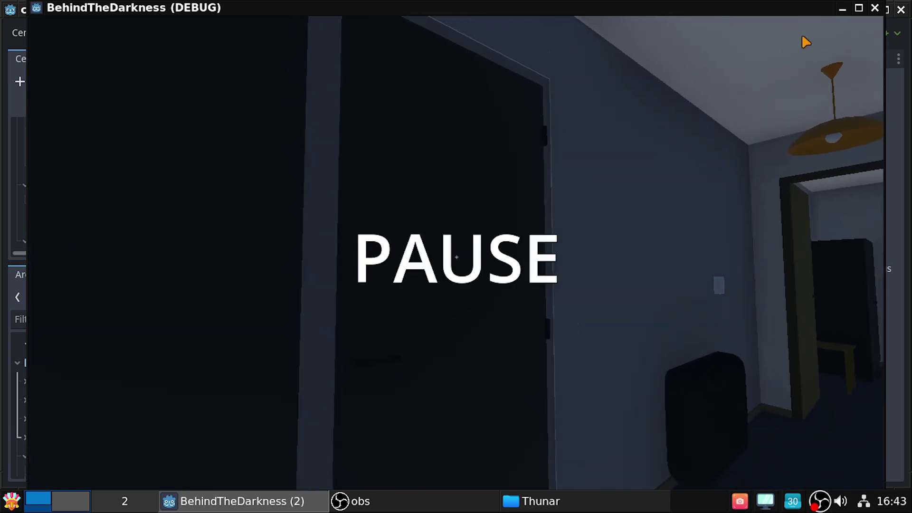
Step: Stop the game, collapse the output panel, and scroll up through the pause script
left_click(875, 7)
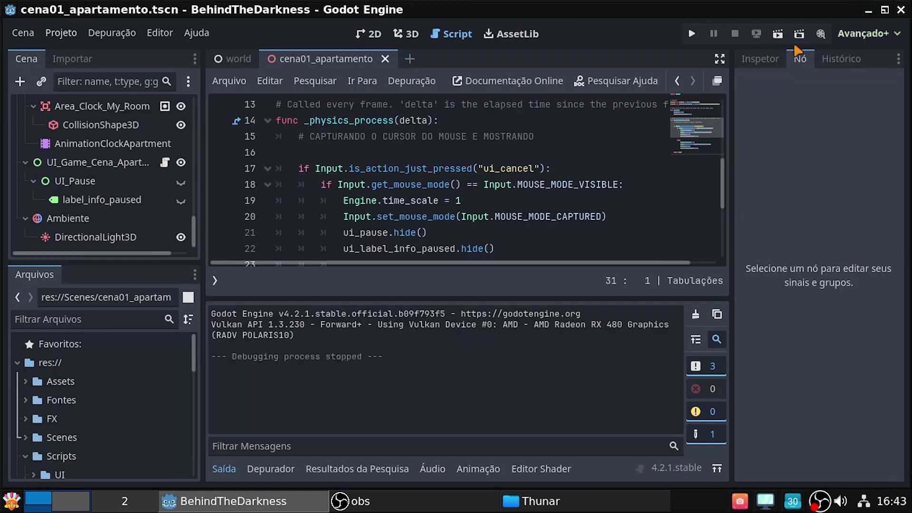
left_click(224, 469)
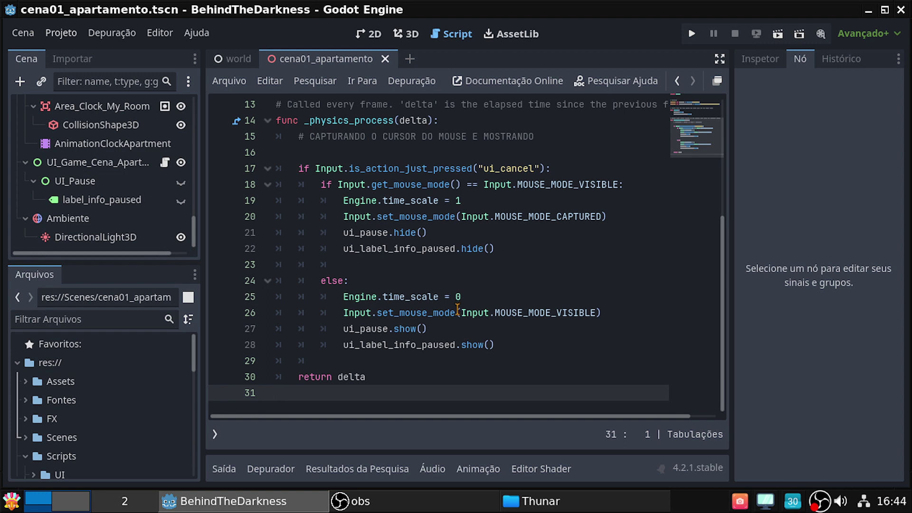
scroll(542, 282, "up", 2)
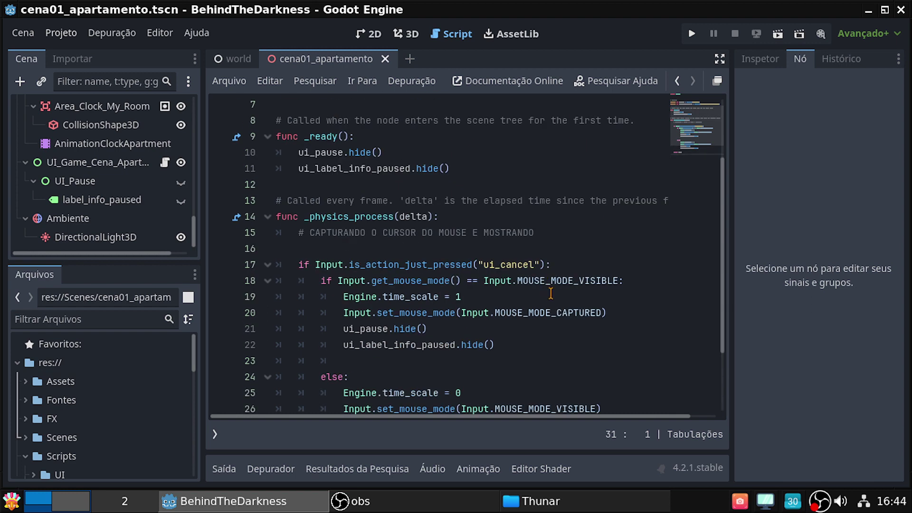
scroll(550, 293, "up", 2)
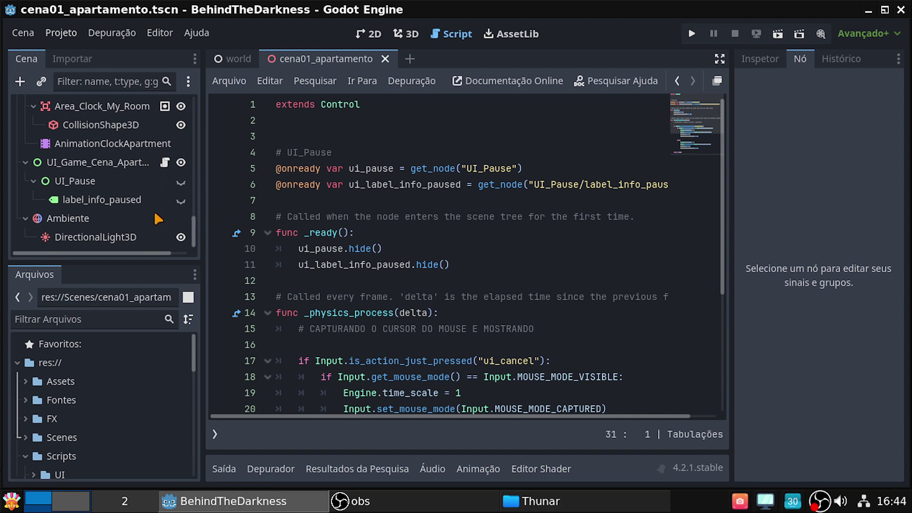
scroll(154, 223, "up", 2)
scroll(153, 223, "up", 1)
scroll(152, 218, "up", 4)
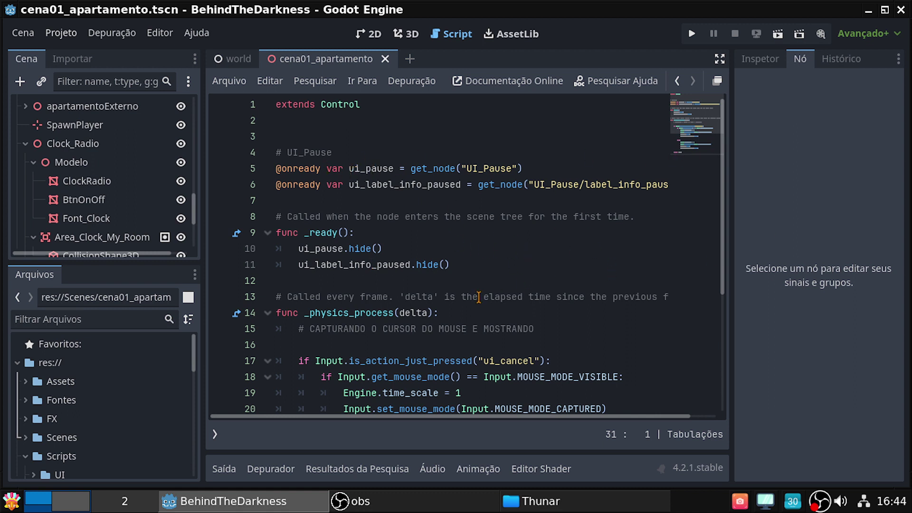
Step: Peek inside apartamentoExterno, then switch to the world script
left_click(22, 102)
left_click(22, 102)
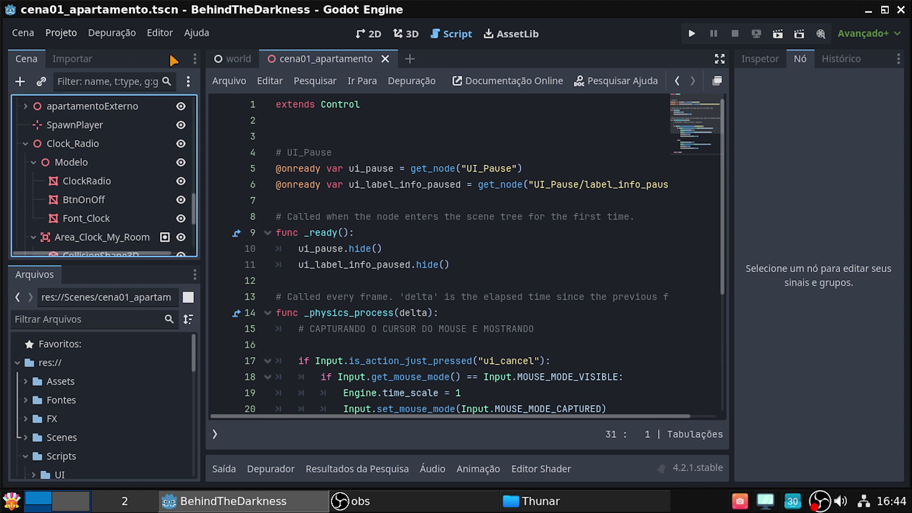
left_click(239, 60)
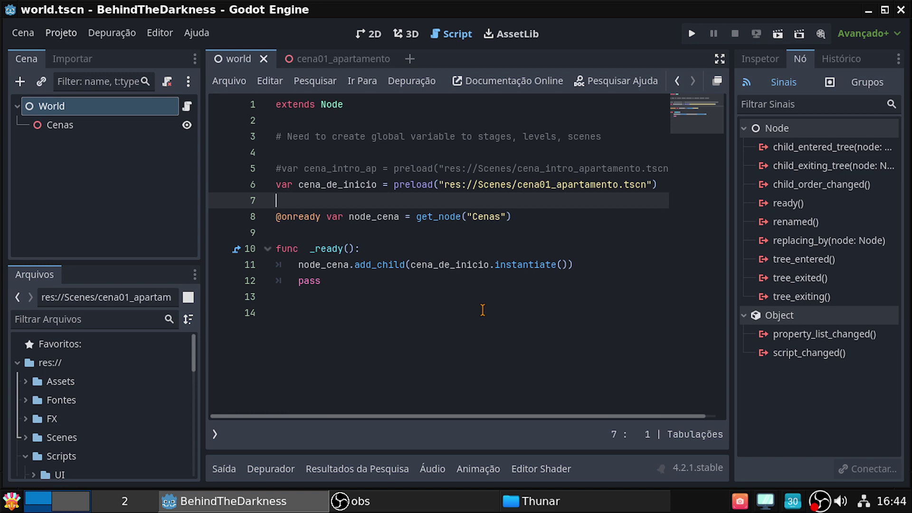
Step: Close the cena01_apartamento scene tab and start a new empty scene with the + tab
left_click(344, 59)
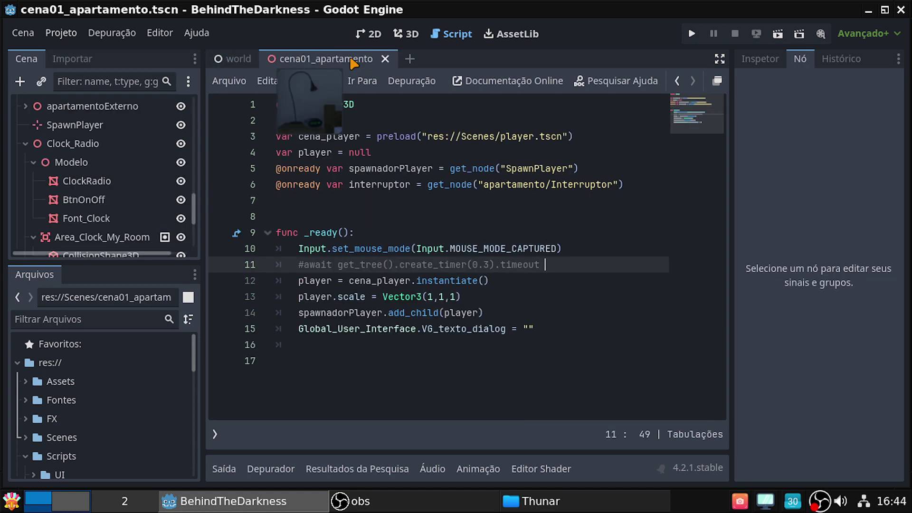
left_click(385, 59)
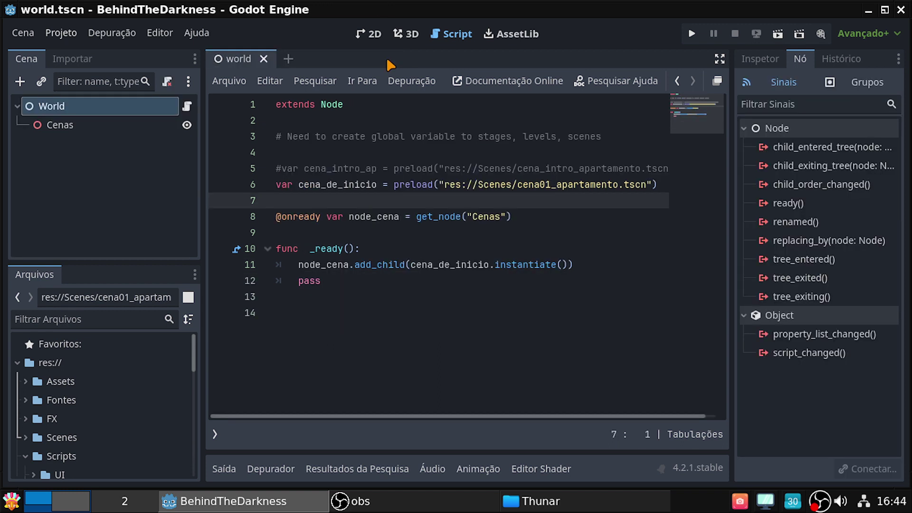
left_click(86, 107)
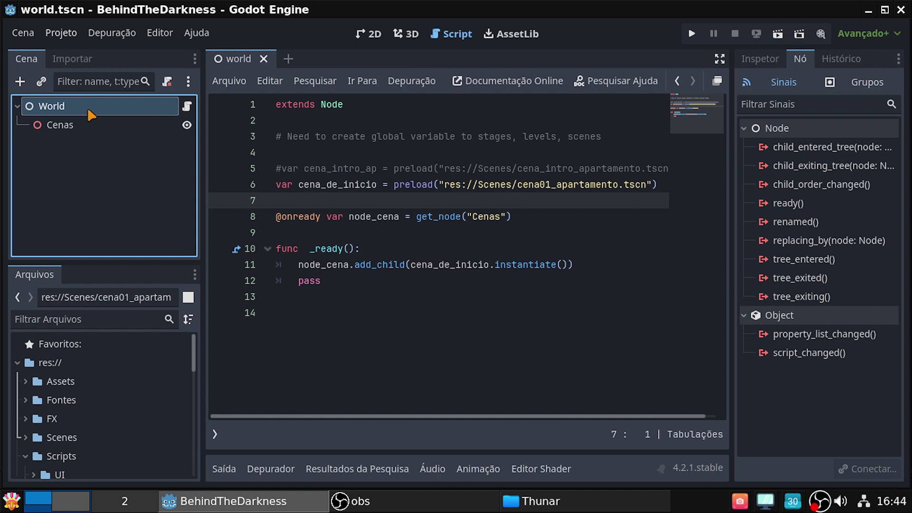
left_click(288, 59)
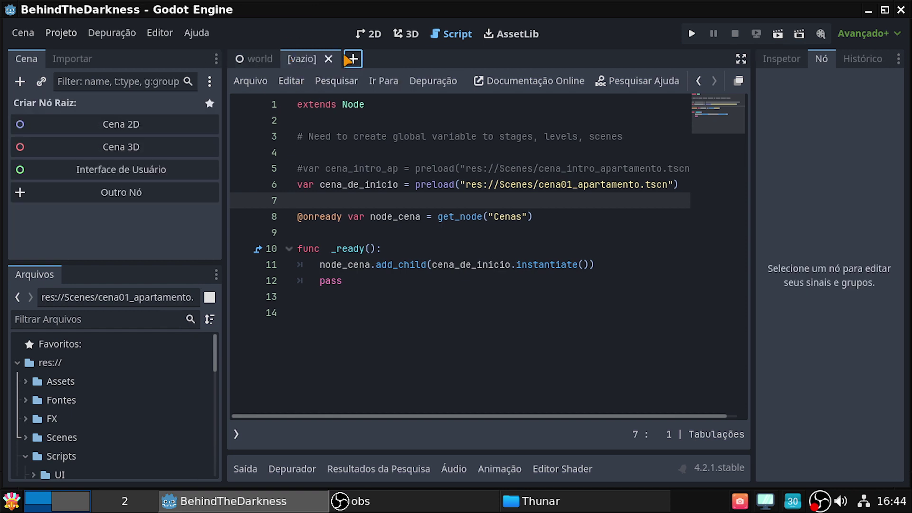
Step: Create a Node3D root for the new scene and name it ConjuntoHabitacional
left_click(141, 145)
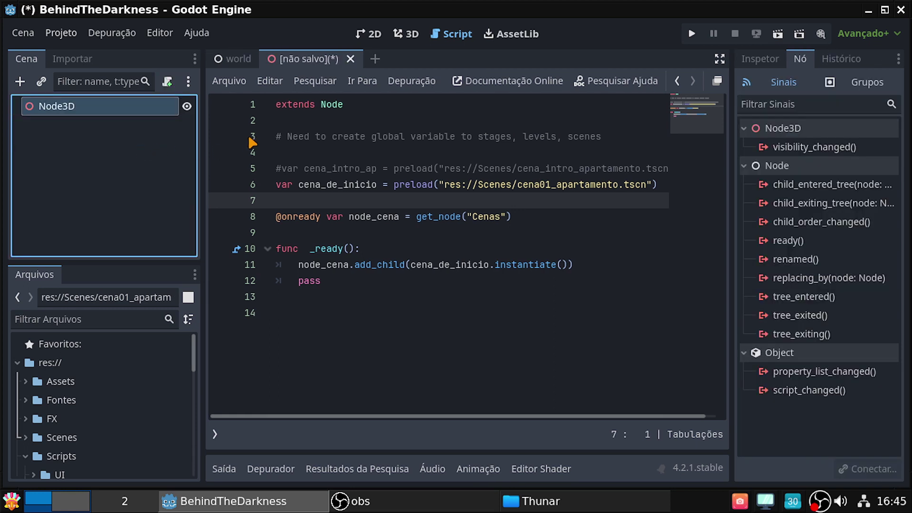
double_click(113, 106)
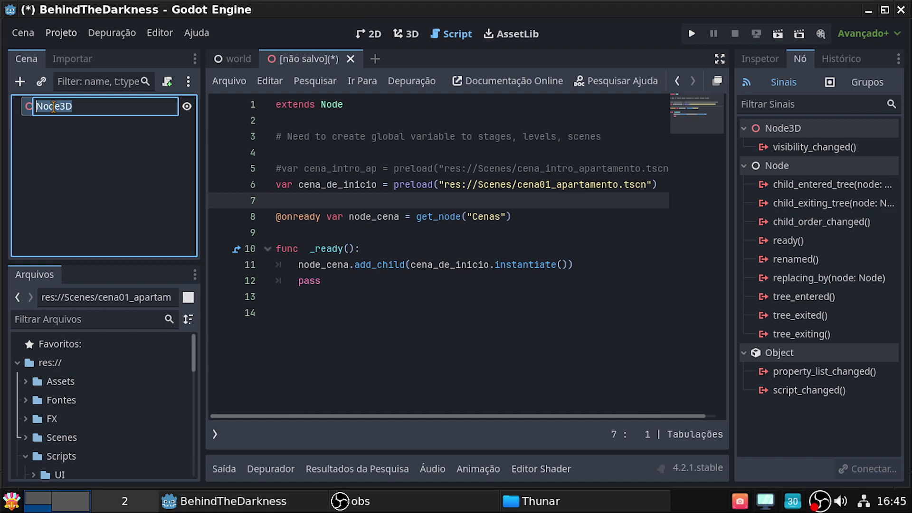
type("Conju")
type("nto")
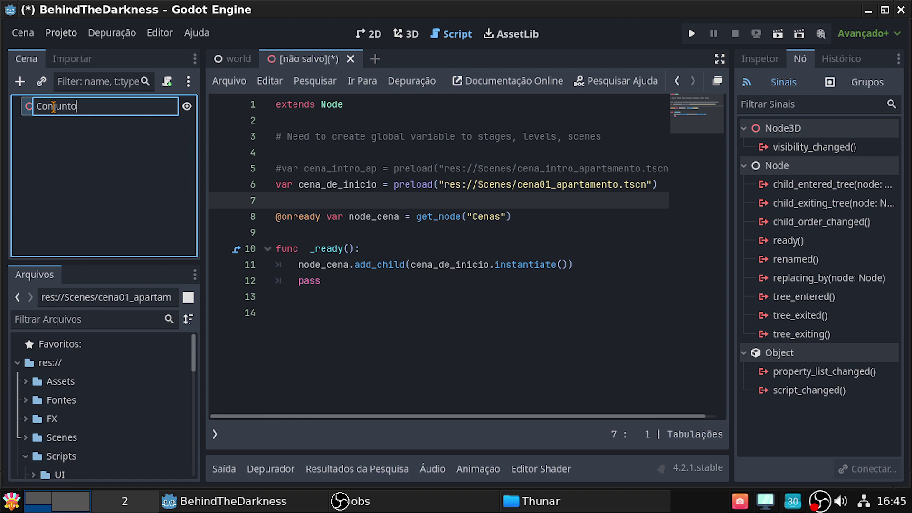
type("Habi")
type("taci")
type("onal")
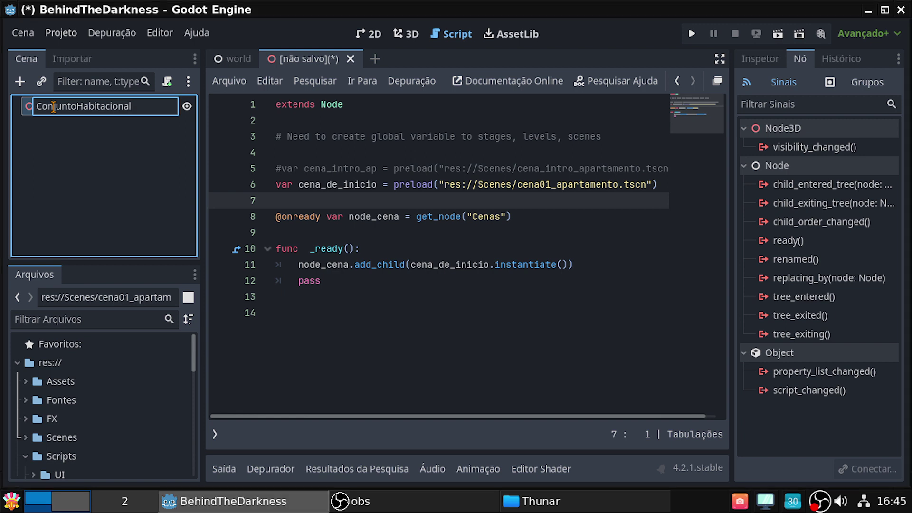
key("Return")
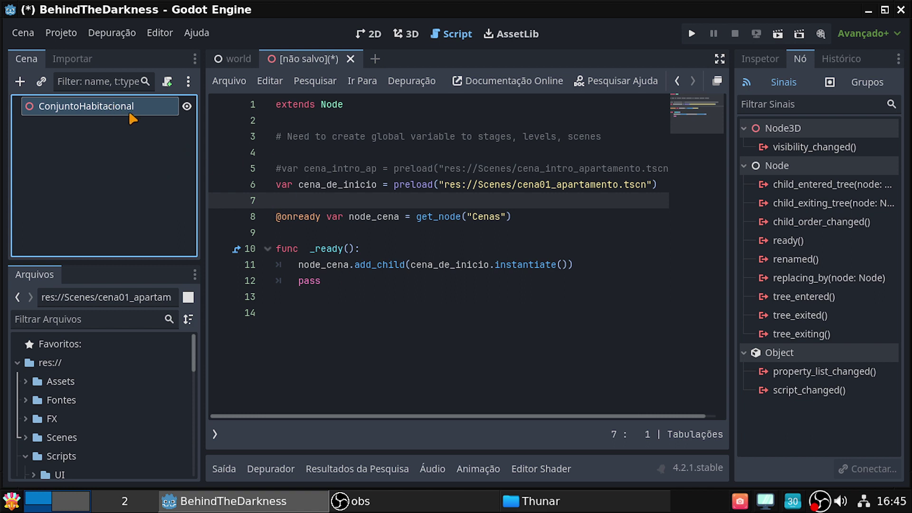
Step: Close all open scripts with the script editor's Arquivo > Fechar Tudo
left_click(240, 86)
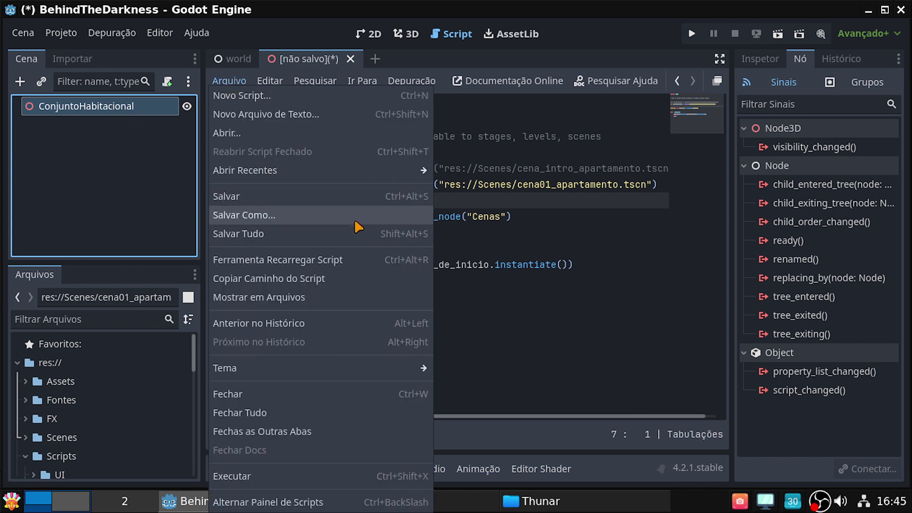
left_click(554, 426)
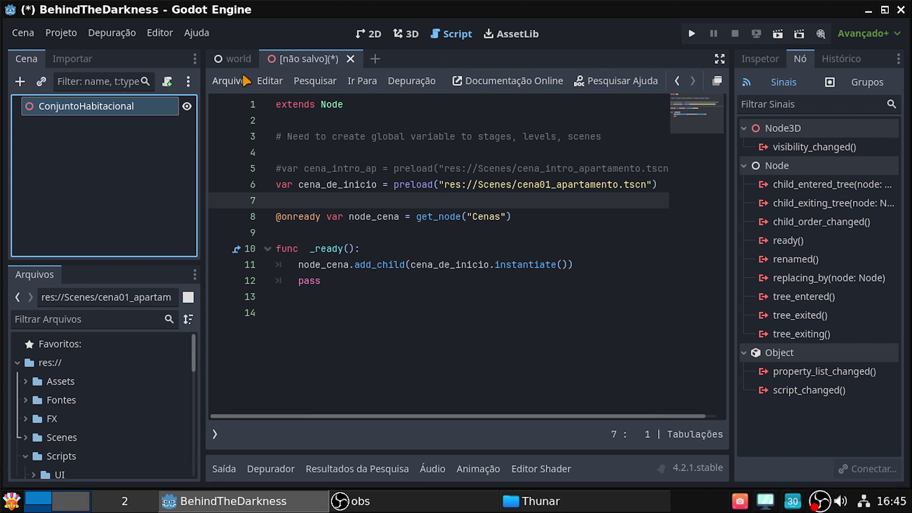
left_click(242, 86)
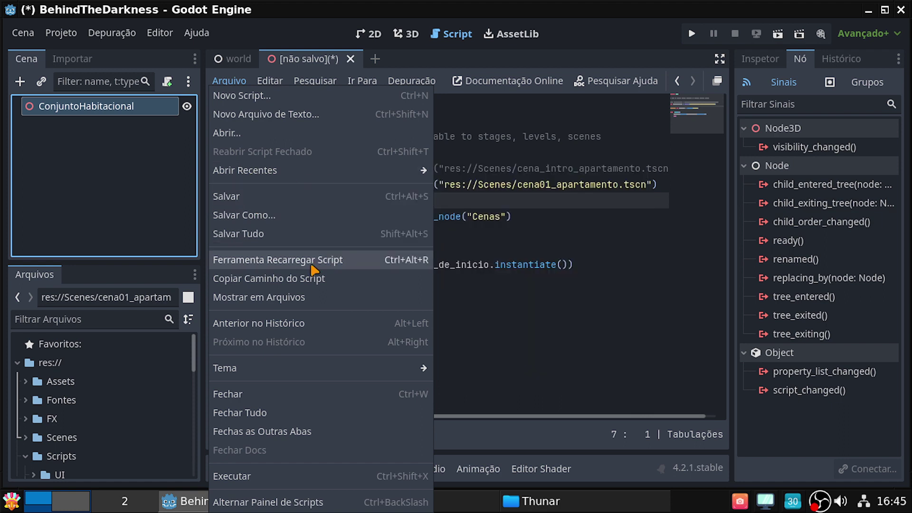
left_click(241, 413)
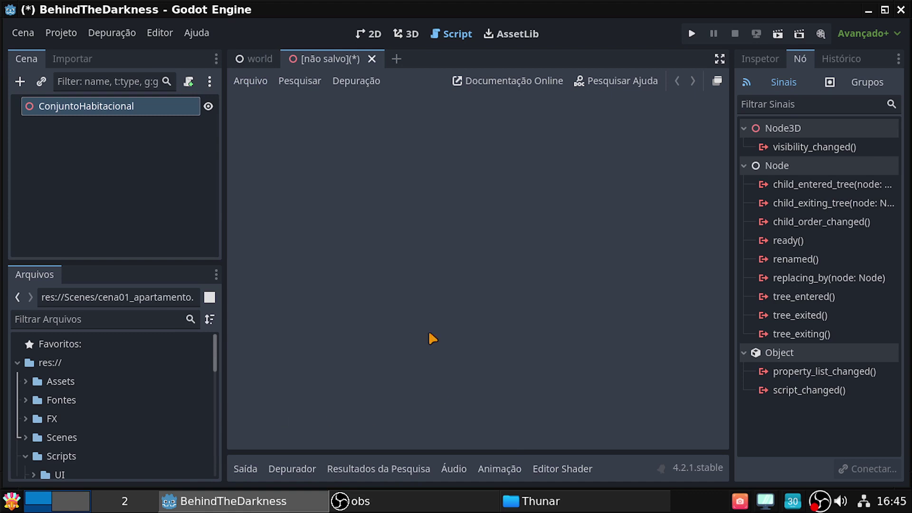
Step: Save the new scene as conjunto_habitacional.tscn in the res://Scenes folder
left_click(339, 61)
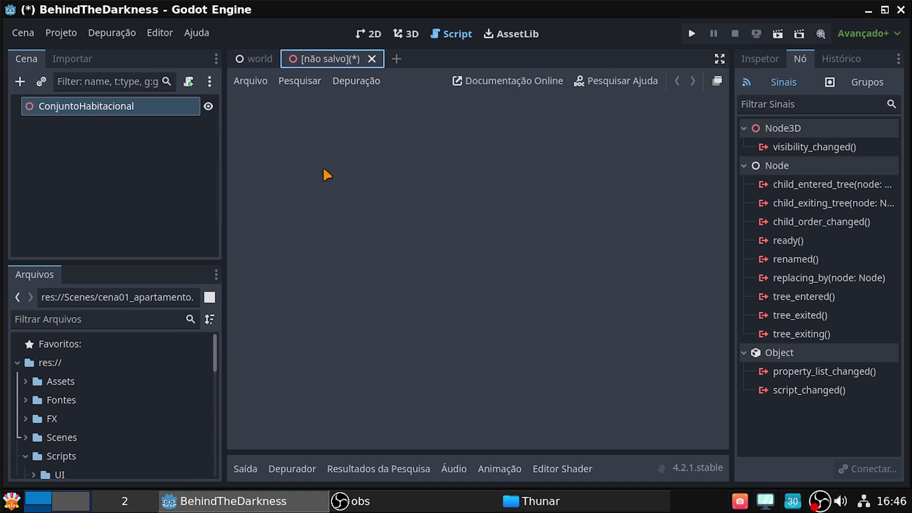
key("ctrl+s")
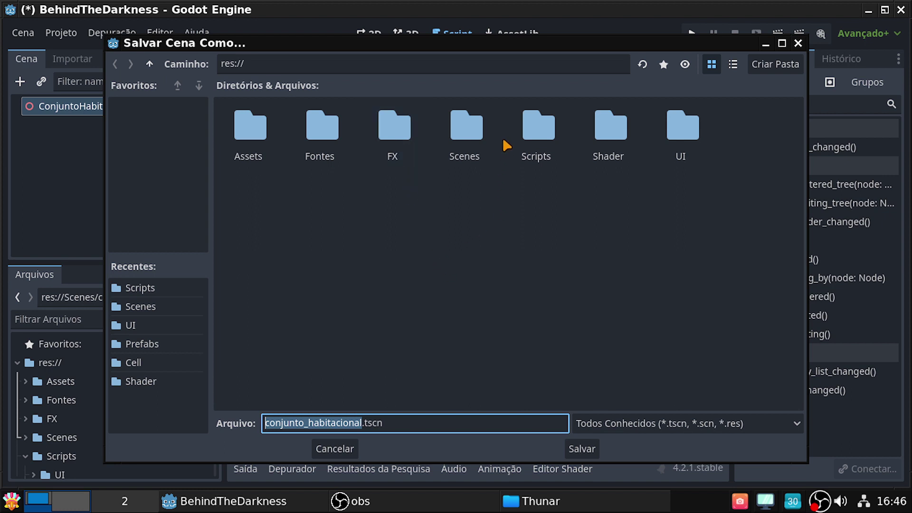
double_click(474, 138)
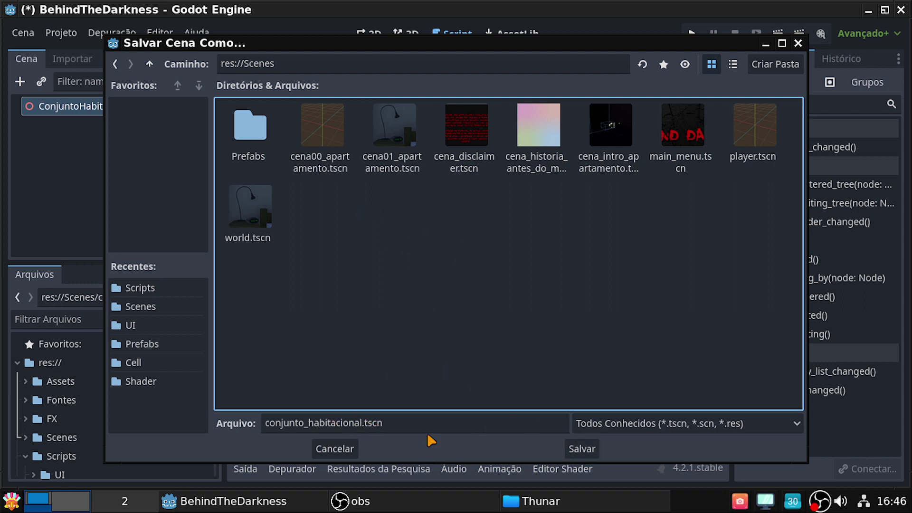
left_click(591, 455)
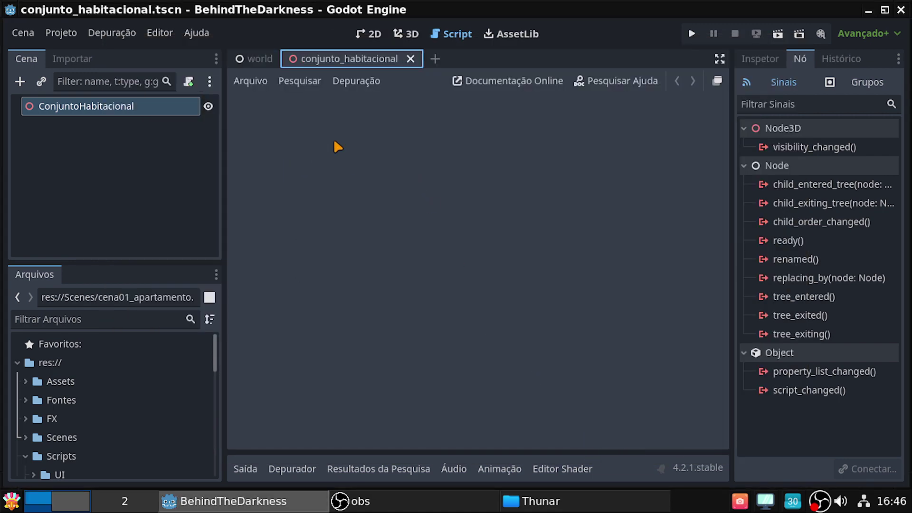
Step: Switch to the 3D workspace and orbit the viewport to bring the origin into view
left_click(406, 35)
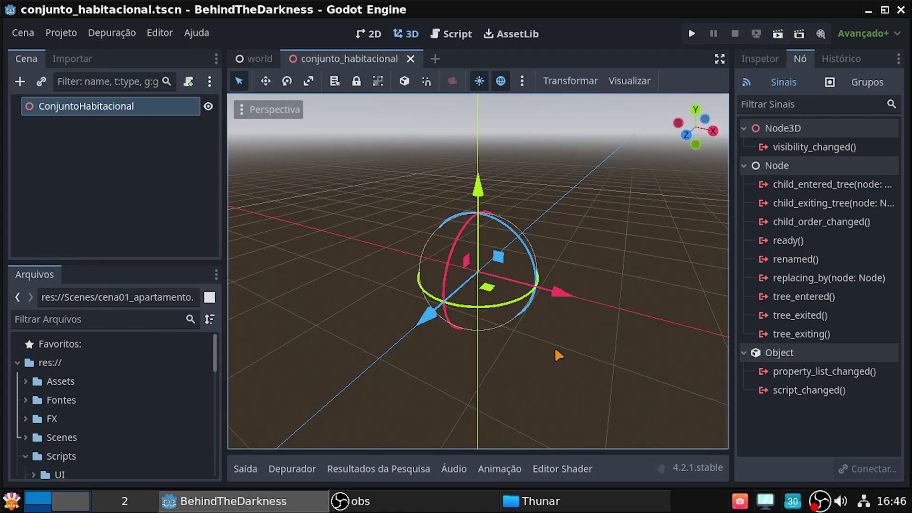
right_click_drag(478, 271, 547, 204)
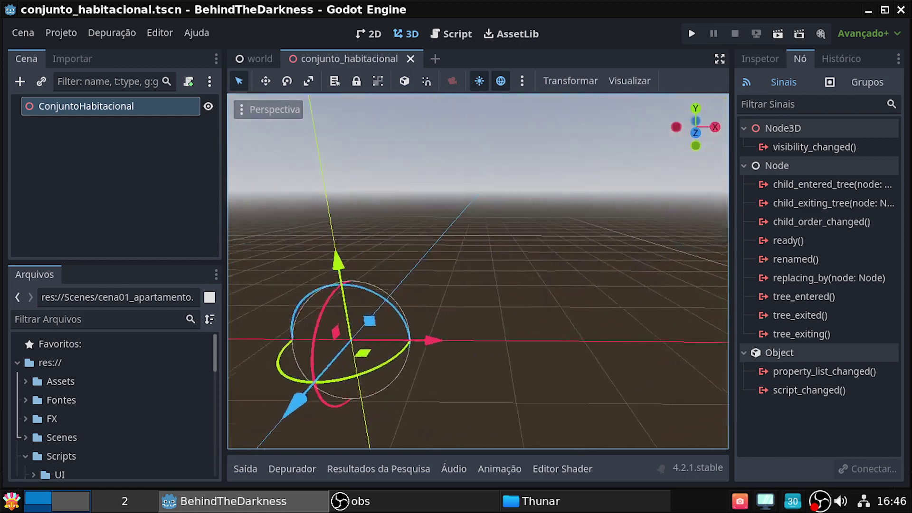
mouse_move(478, 271)
right_mouse_down()
mouse_move(428, 271)
mouse_move(546, 271)
right_mouse_up()
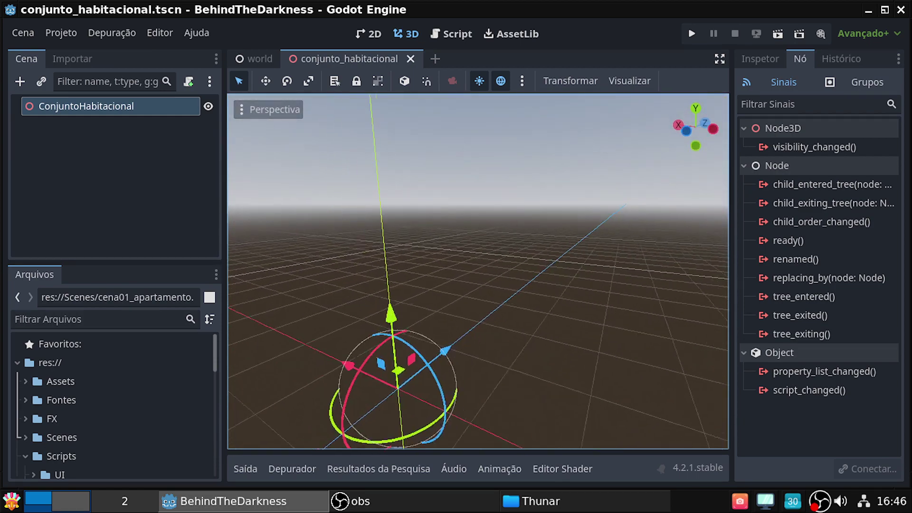
mouse_move(477, 271)
right_mouse_down()
mouse_move(452, 256)
mouse_move(427, 273)
mouse_move(615, 357)
right_mouse_up()
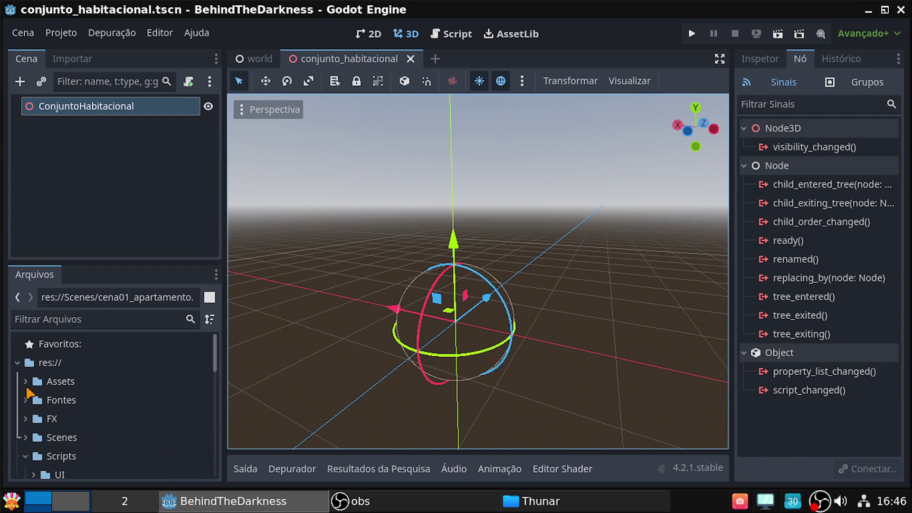
Step: Browse the Assets, Scripts, Scenes, Prefabs and UI folders in the FileSystem dock
left_click(26, 382)
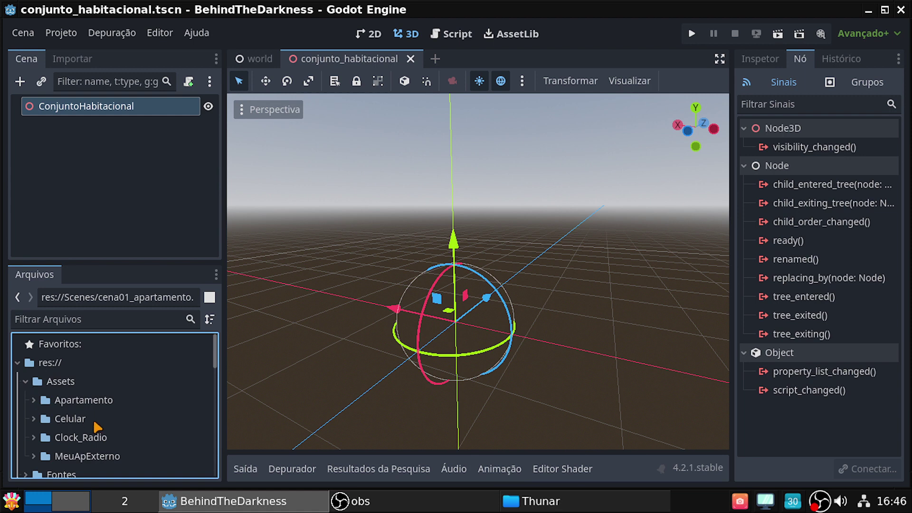
scroll(95, 427, "down", 2)
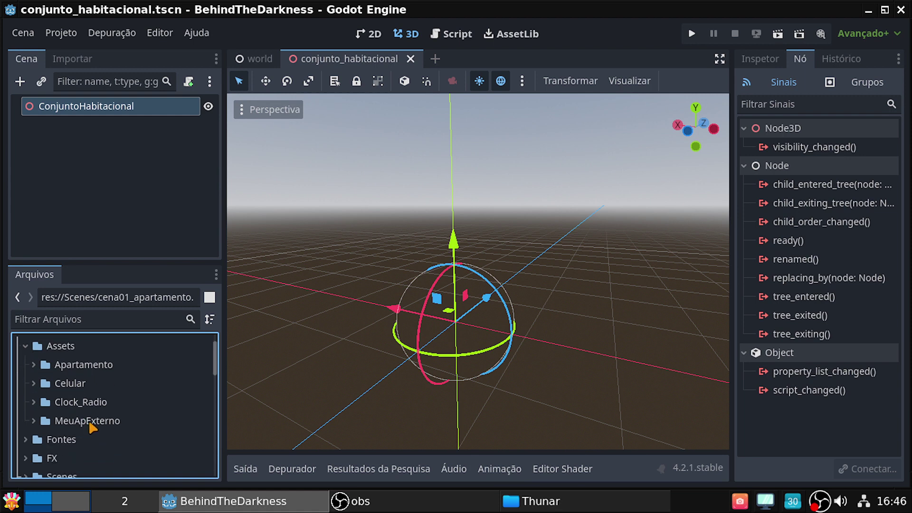
double_click(64, 346)
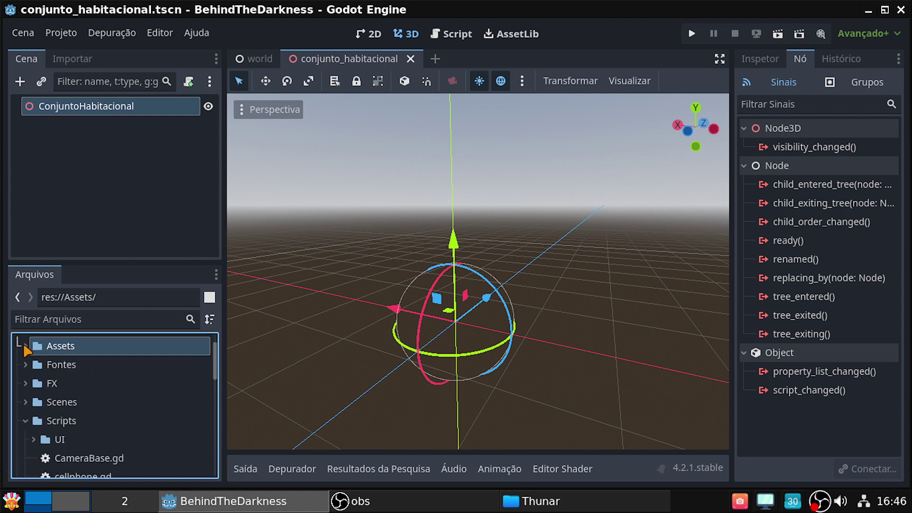
double_click(65, 349)
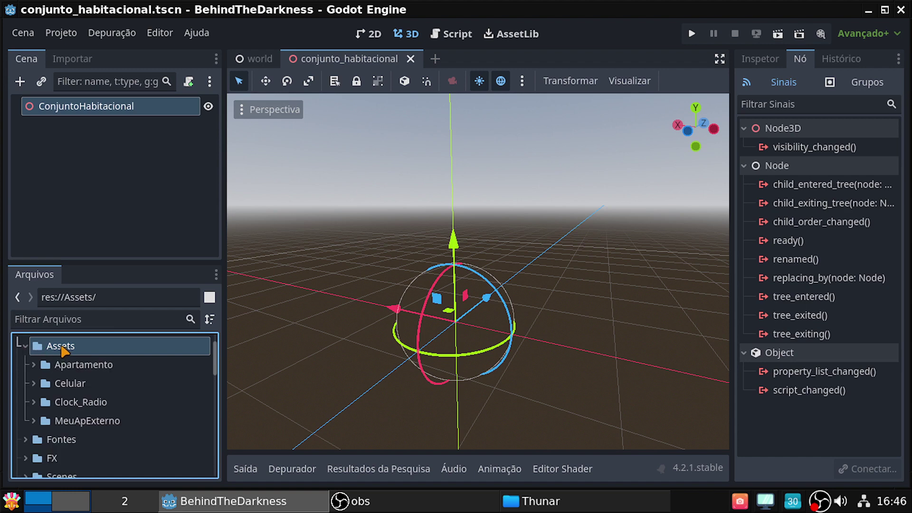
right_click(63, 350)
left_click(46, 353)
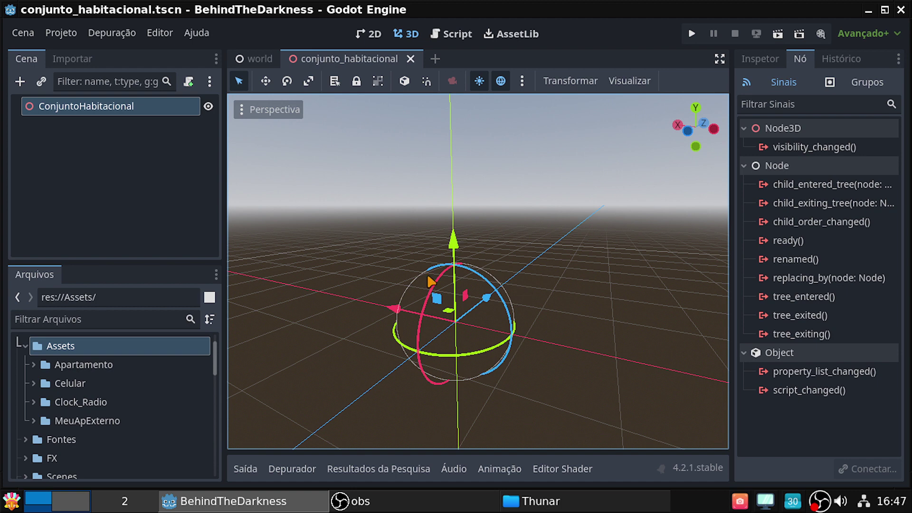
left_click(23, 347)
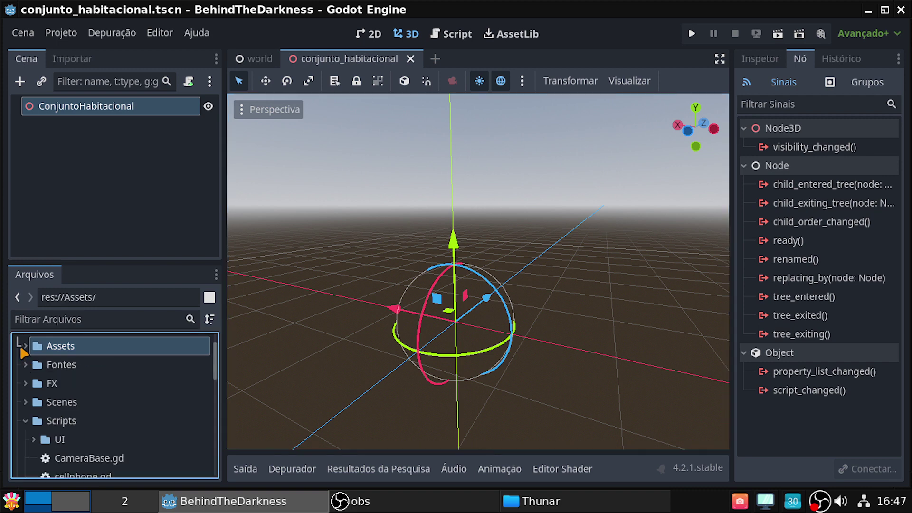
scroll(93, 395, "down", 1)
scroll(95, 404, "down", 3)
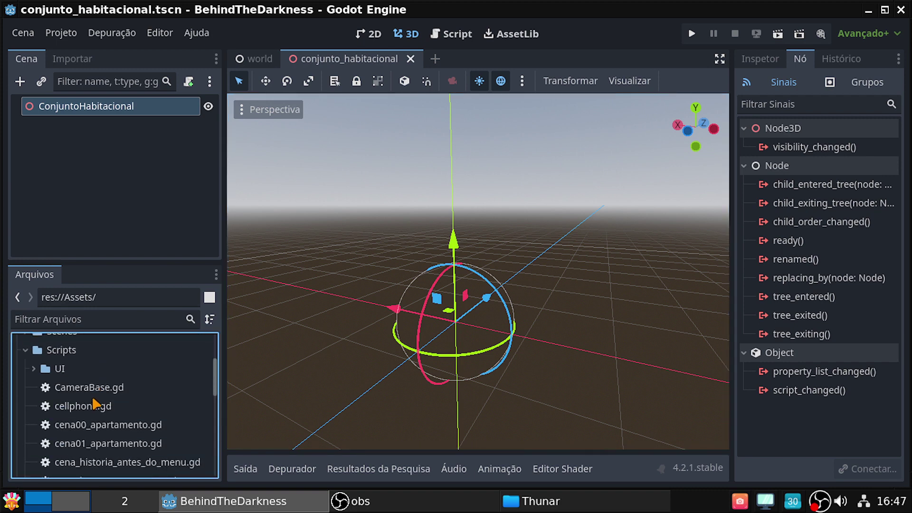
scroll(95, 403, "down", 1)
scroll(94, 404, "up", 2)
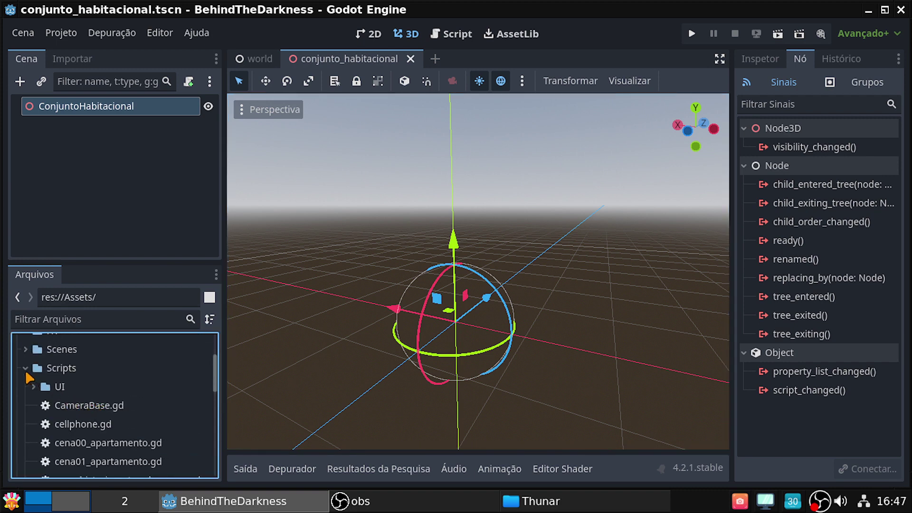
left_click(26, 370)
left_click(26, 352)
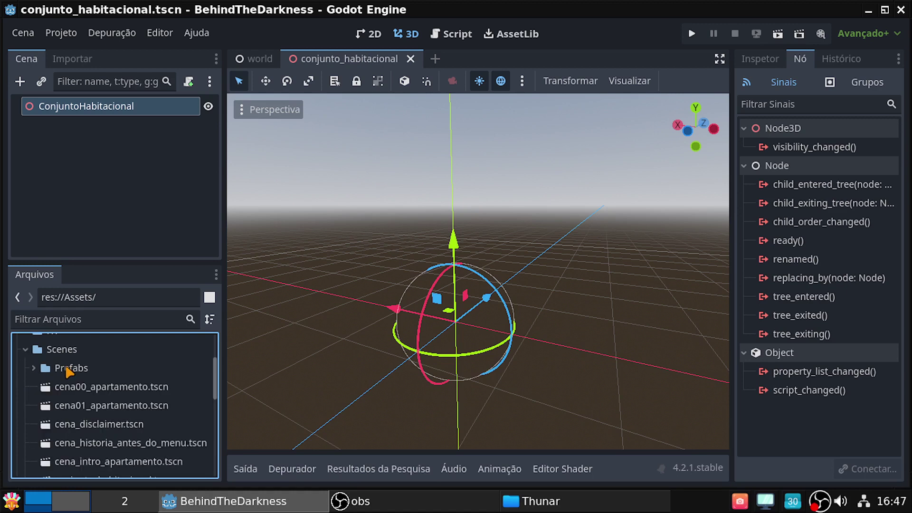
left_click(33, 368)
left_click(33, 368)
left_click(26, 349)
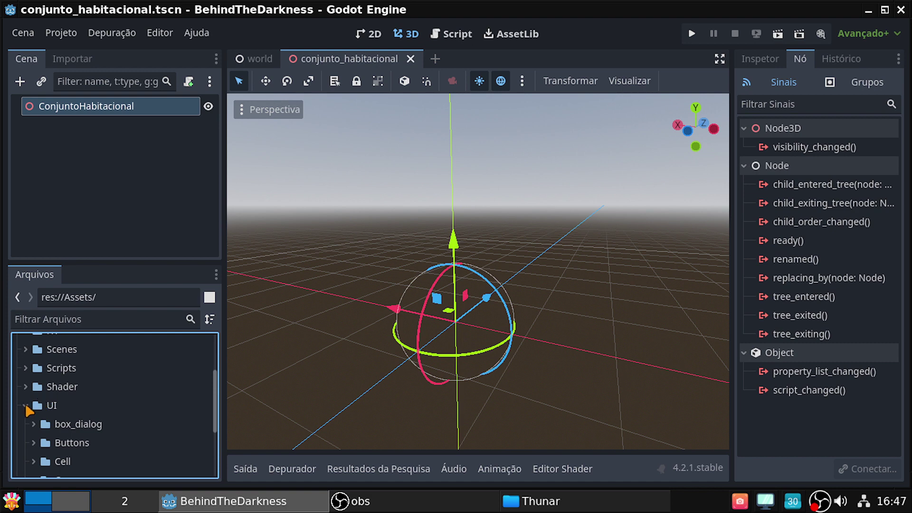
left_click(25, 403)
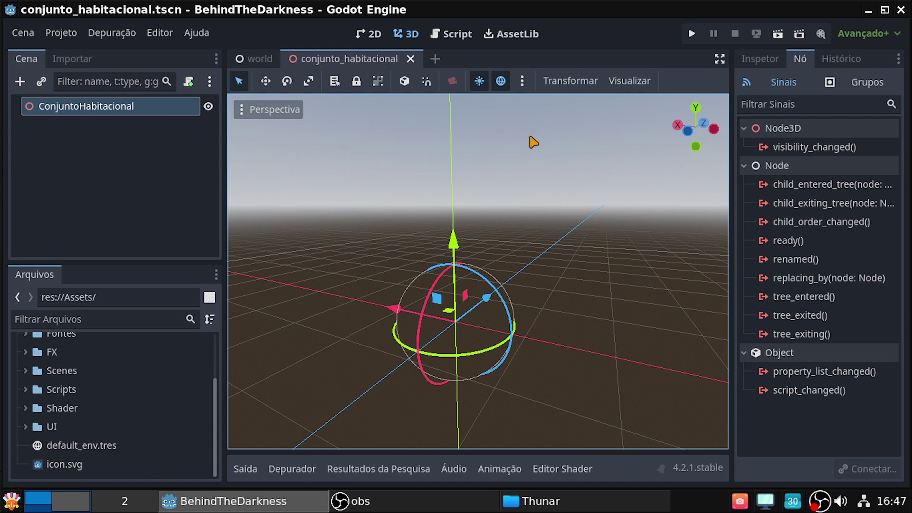
Step: Show the ConjuntoHabitacional root node's properties in the Inspetor
left_click(762, 59)
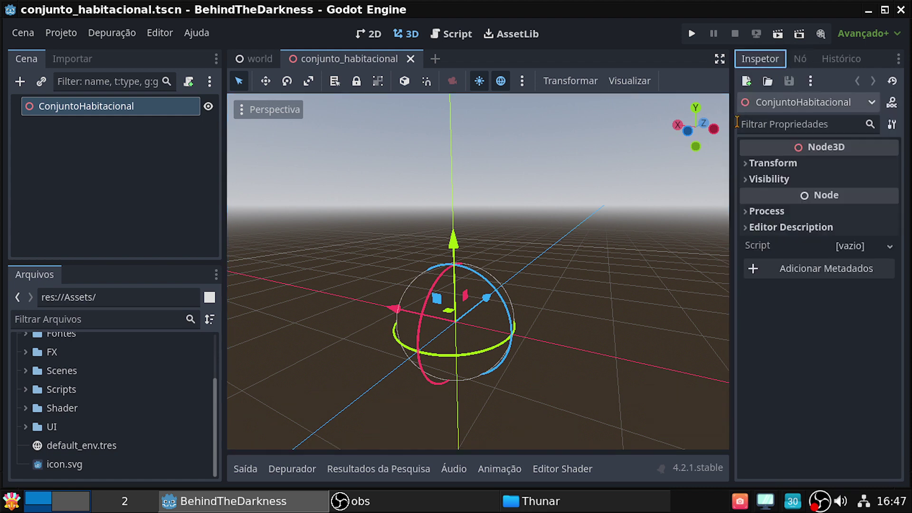
scroll(90, 387, "up", 1)
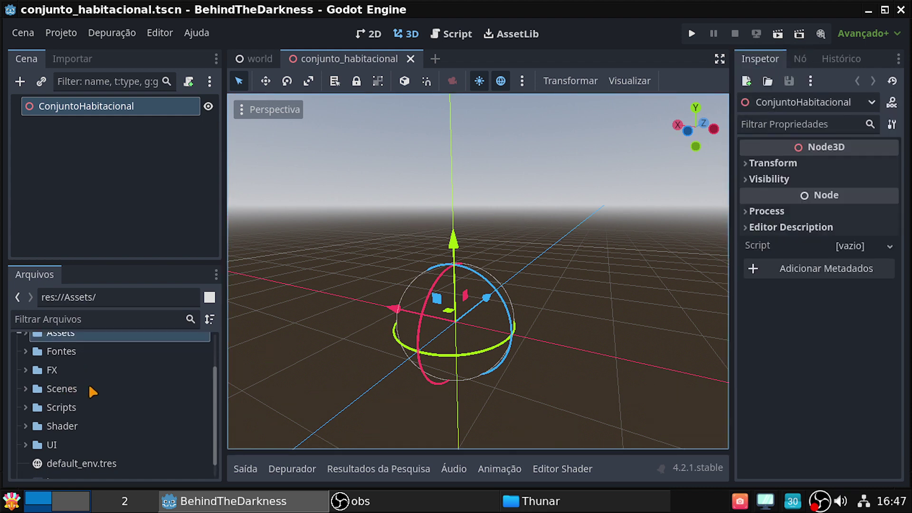
scroll(89, 384, "up", 3)
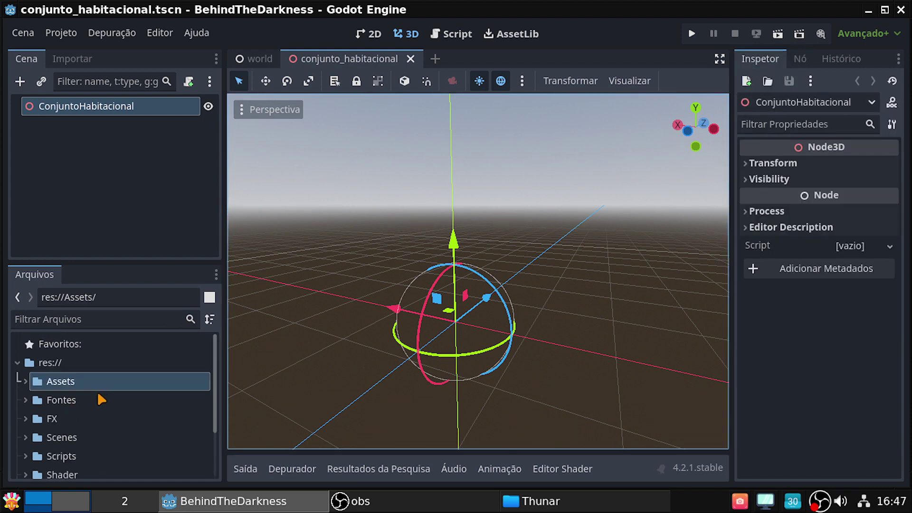
Step: Copy all ten part folders in GLTF, including Poste and Predio, in Thunar
left_click(552, 503)
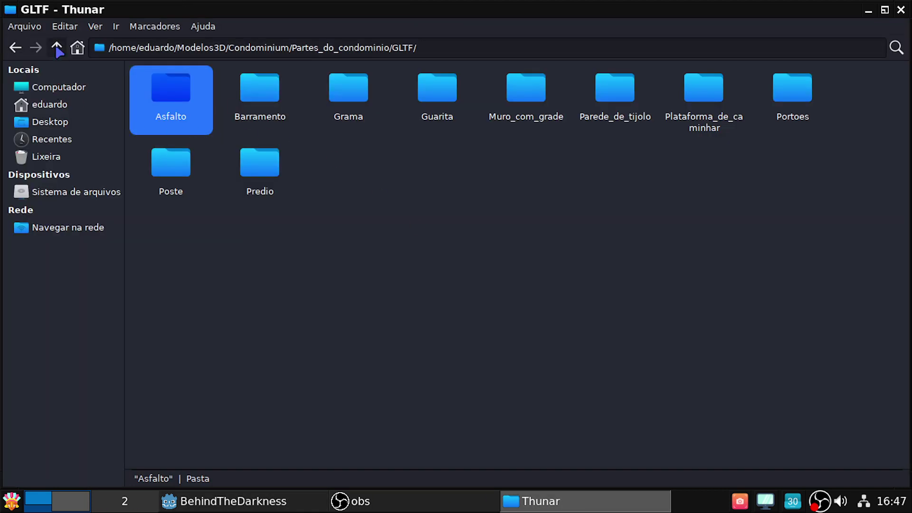
mouse_move(167, 256)
left_mouse_down()
mouse_move(710, 133)
mouse_move(882, 106)
mouse_move(876, 96)
left_mouse_up()
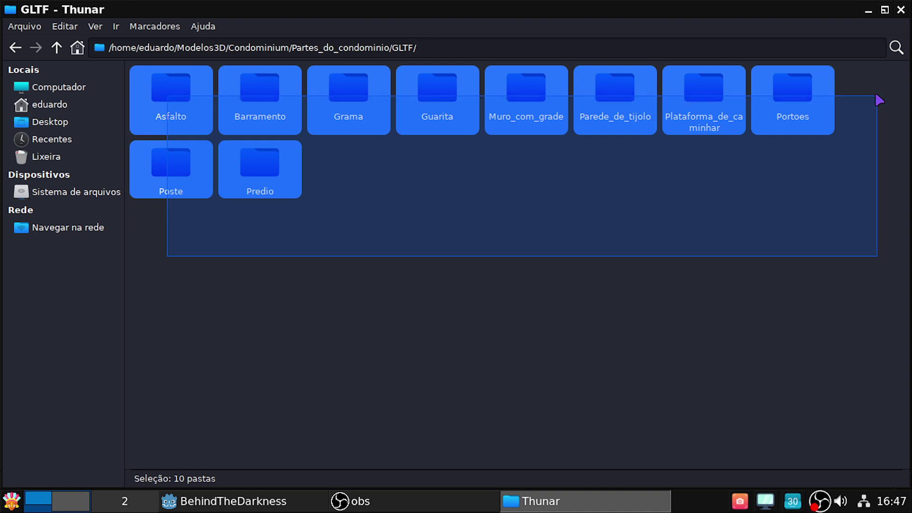
left_click_drag(877, 97, 875, 93)
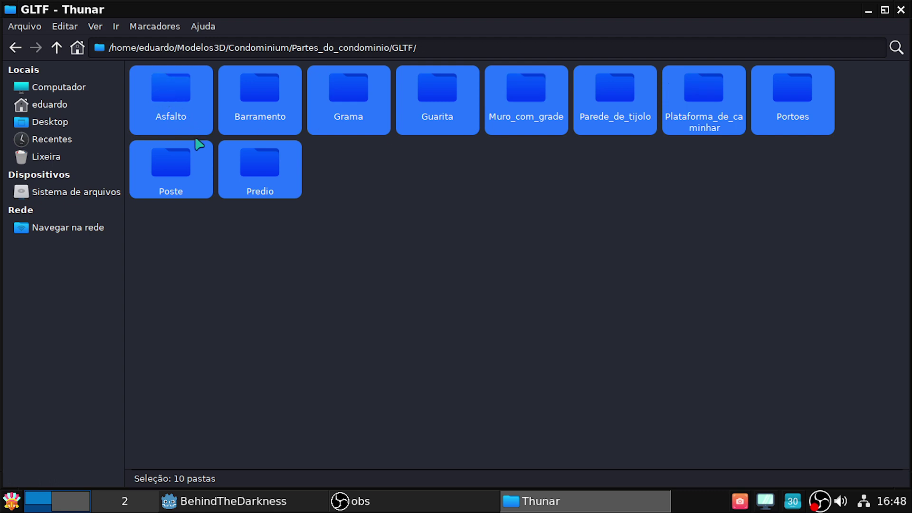
right_click(218, 209)
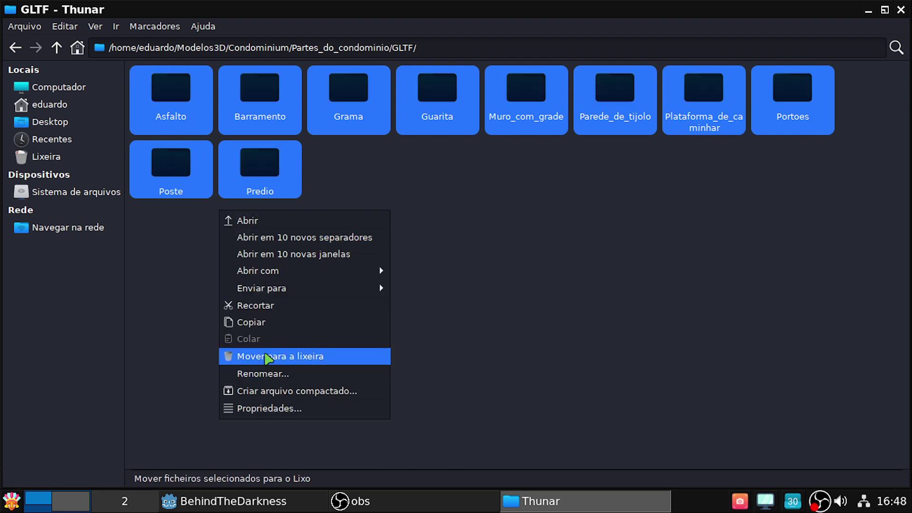
left_click(259, 325)
Step: Navigate from home to Godot-Projetos/POR FAZER/3D/BehindTheDarkness
left_click(56, 47)
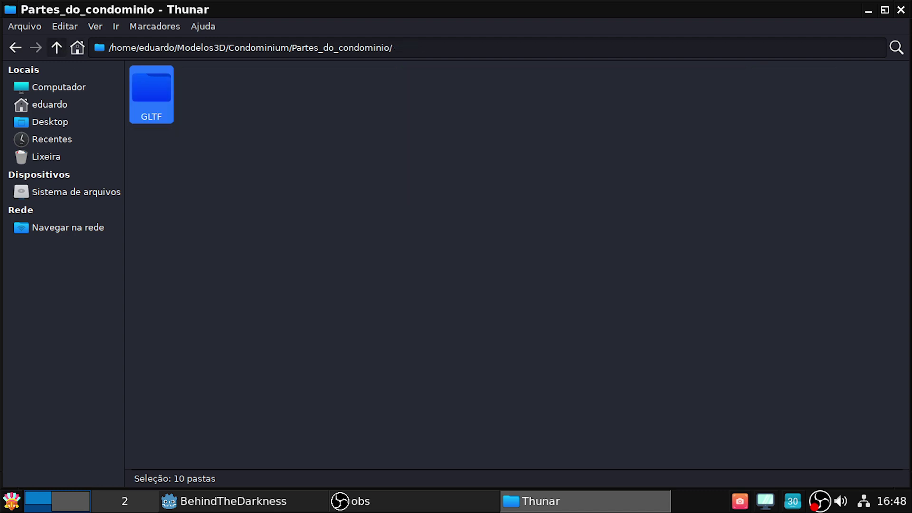
left_click(55, 49)
left_click(56, 47)
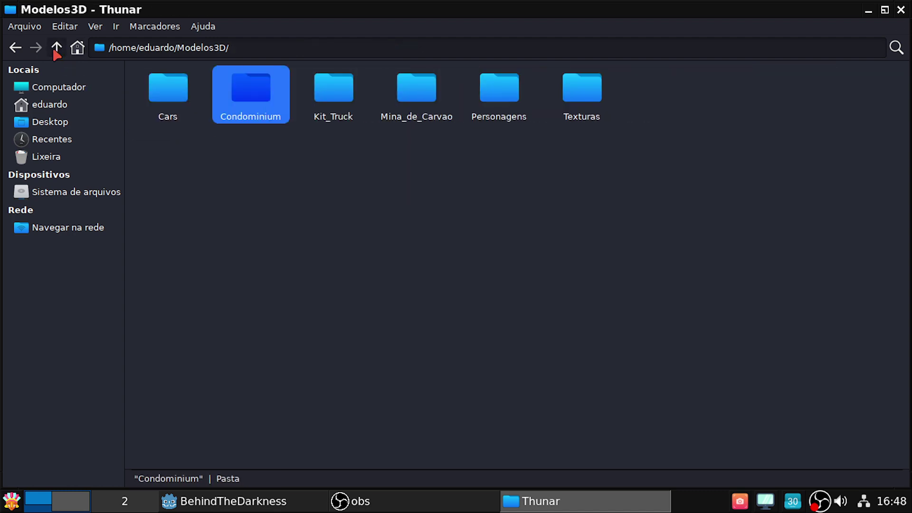
left_click(57, 47)
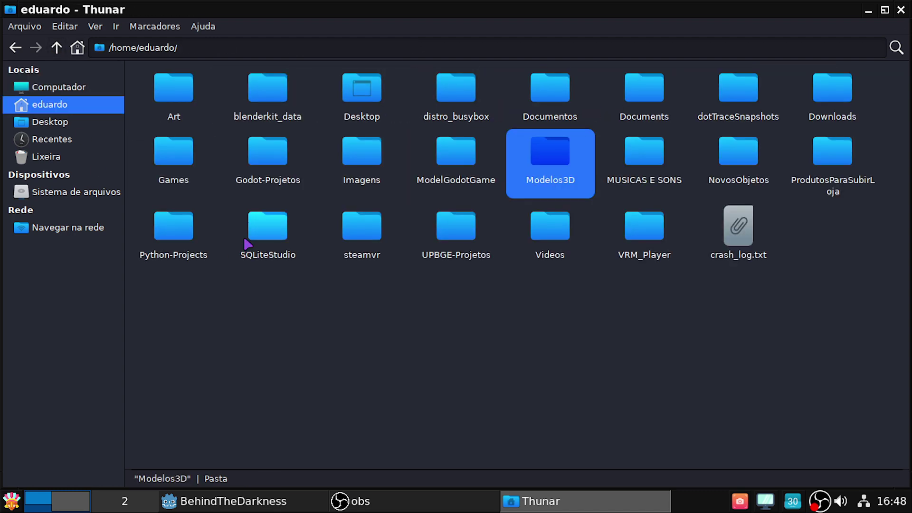
left_click(277, 164)
double_click(277, 163)
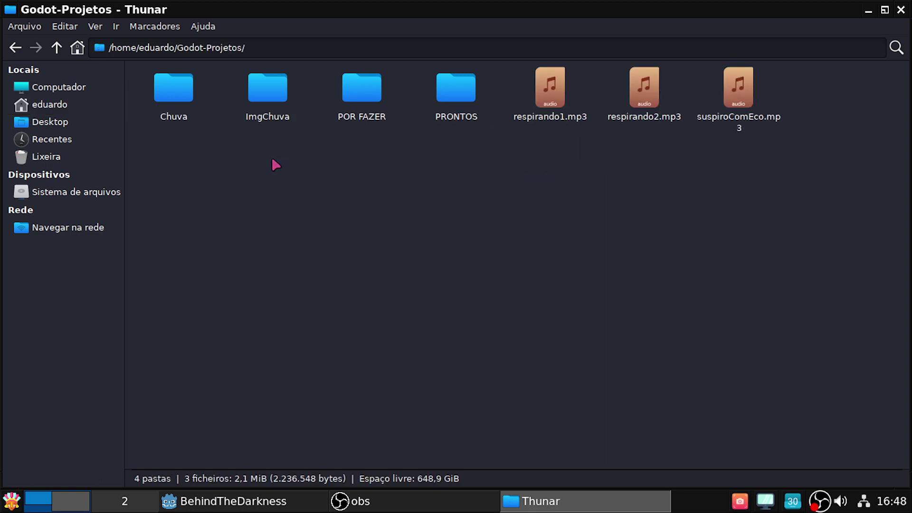
double_click(371, 98)
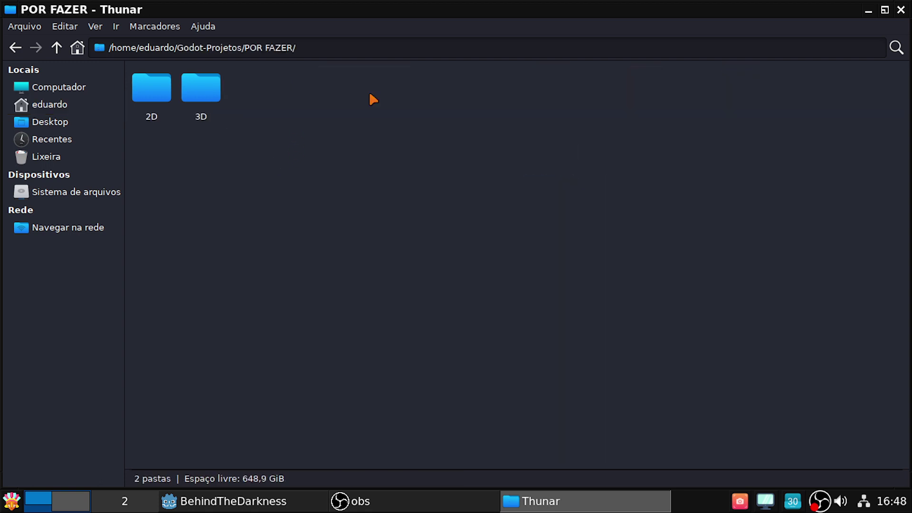
double_click(199, 97)
double_click(179, 102)
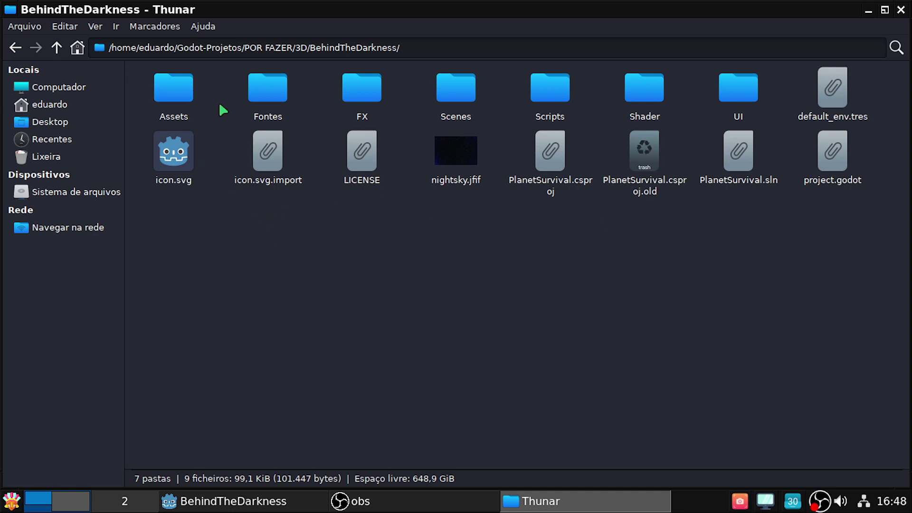
Step: Create a folder named ConjuntoHabitacionalPlayer inside BehindTheDarkness/Assets
double_click(173, 90)
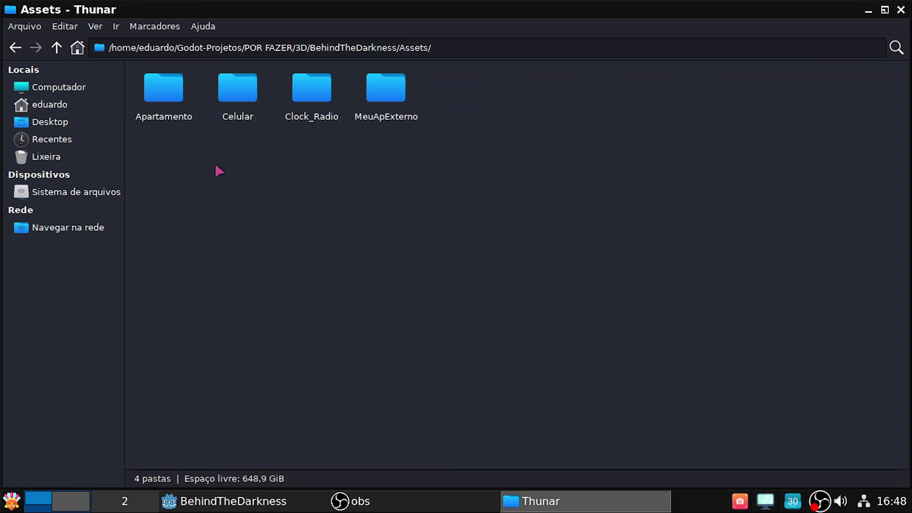
right_click(469, 112)
left_click(501, 127)
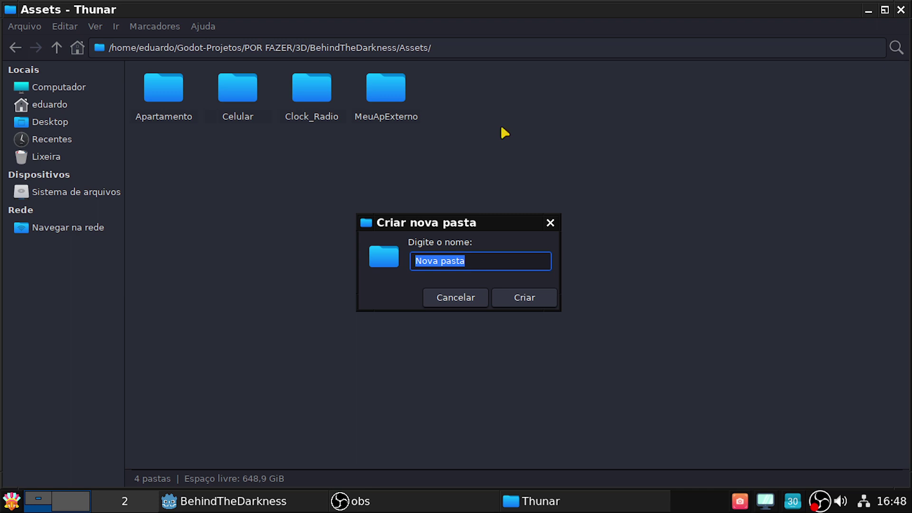
type("Con")
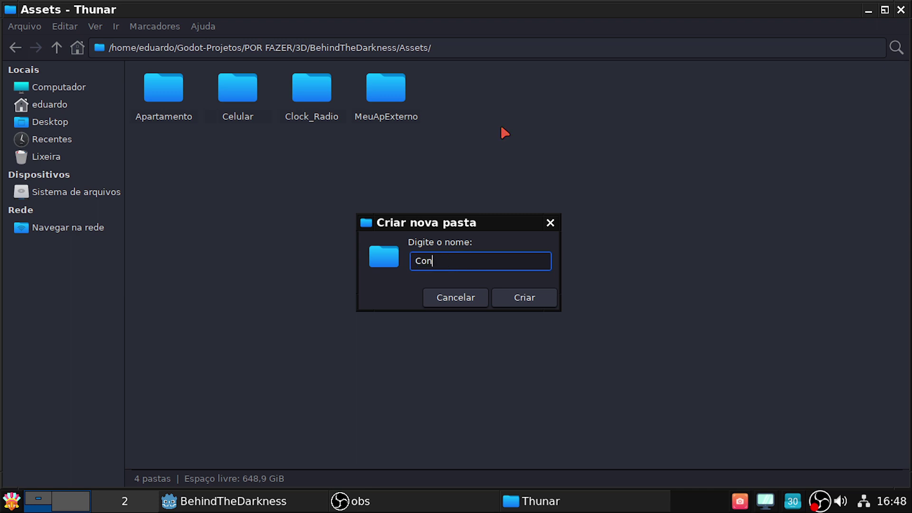
type("jun")
type("to")
type("Habi")
type("taciona")
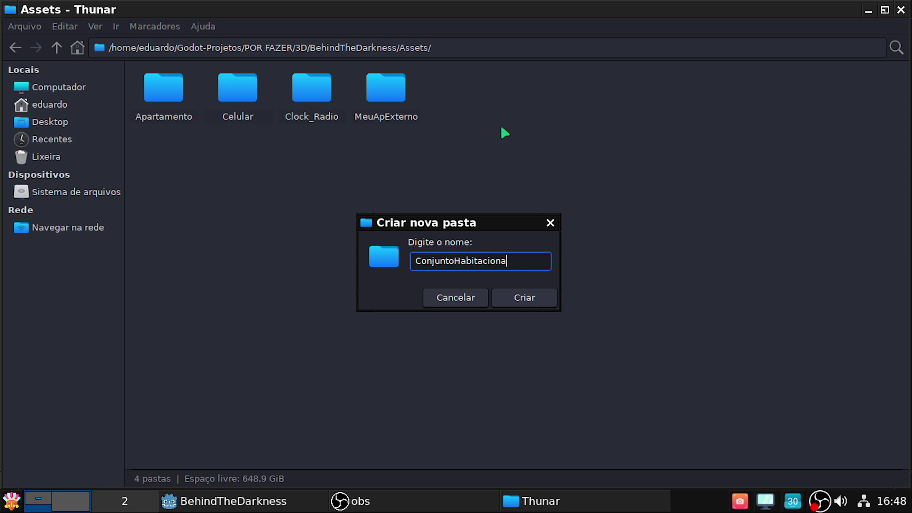
type("l")
type("Player")
key("Return")
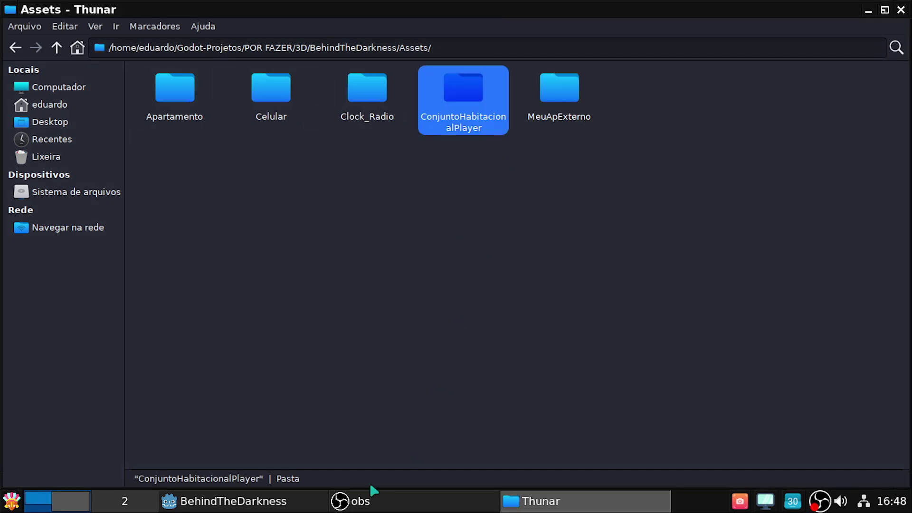
Step: Append Player to the root node name, making it ConjuntoHabitacionalPlayer, and save the scene
left_click(242, 499)
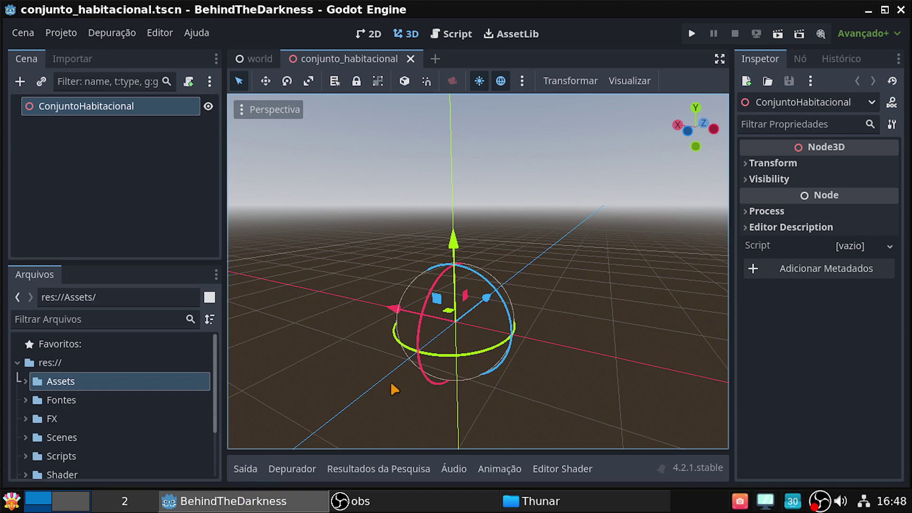
double_click(121, 111)
left_click(139, 109)
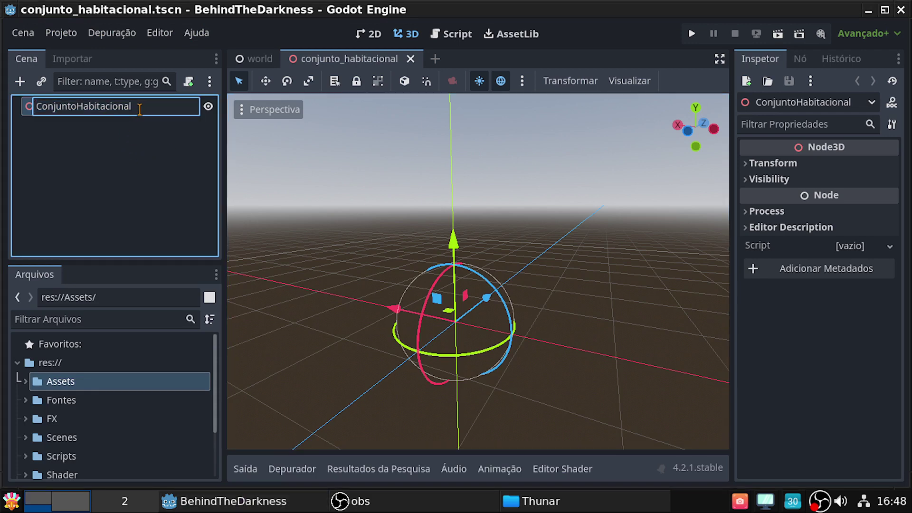
type("Player")
key("Return")
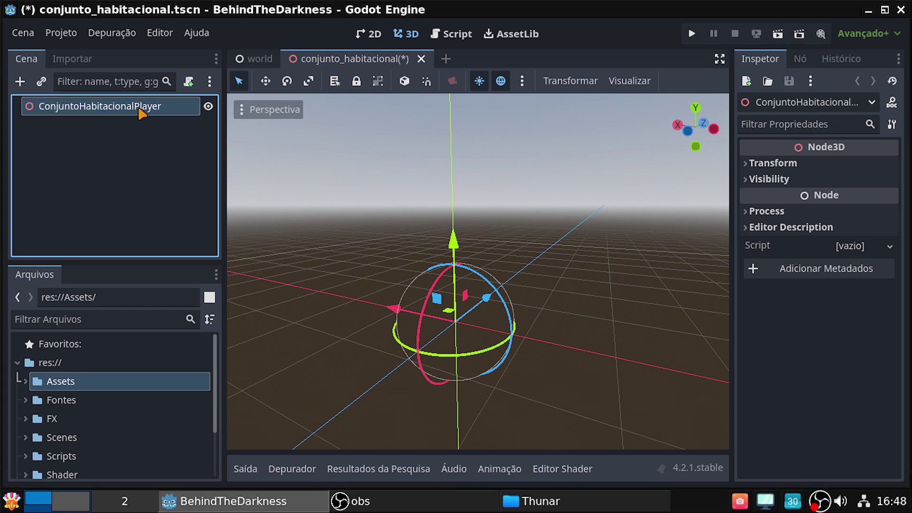
key("ctrl+s")
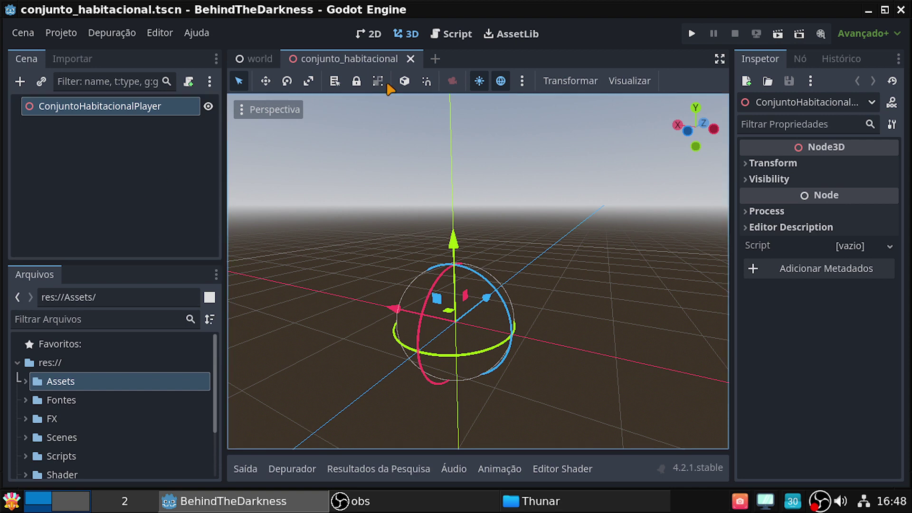
Step: Close the conjunto_habitacional scene tab and select conjunto_habitacional.tscn under res://Scenes
left_click(410, 59)
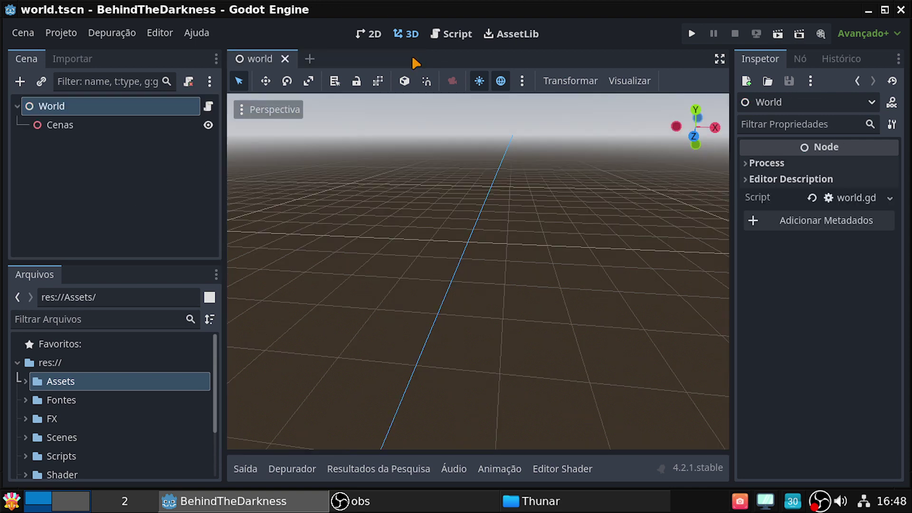
scroll(67, 415, "down", 3)
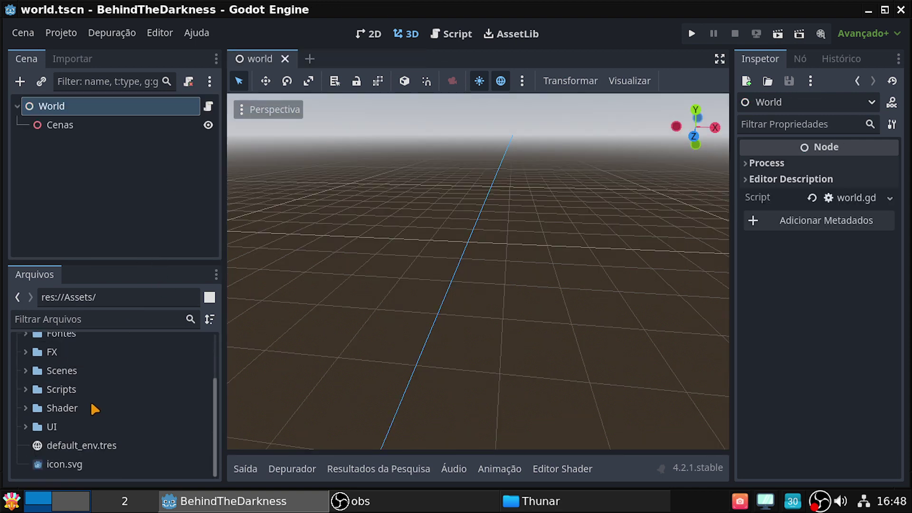
scroll(91, 401, "up", 1)
left_click(25, 388)
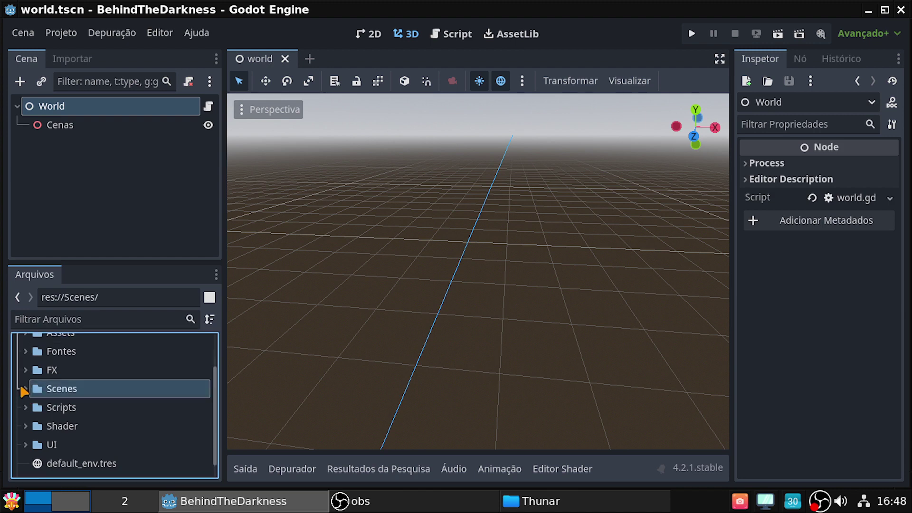
left_click(25, 388)
scroll(128, 448, "down", 3)
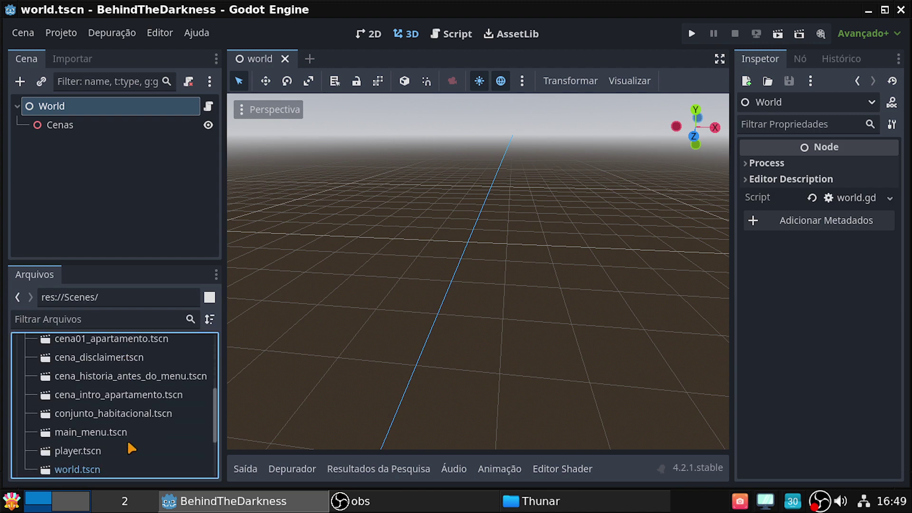
left_click(156, 413)
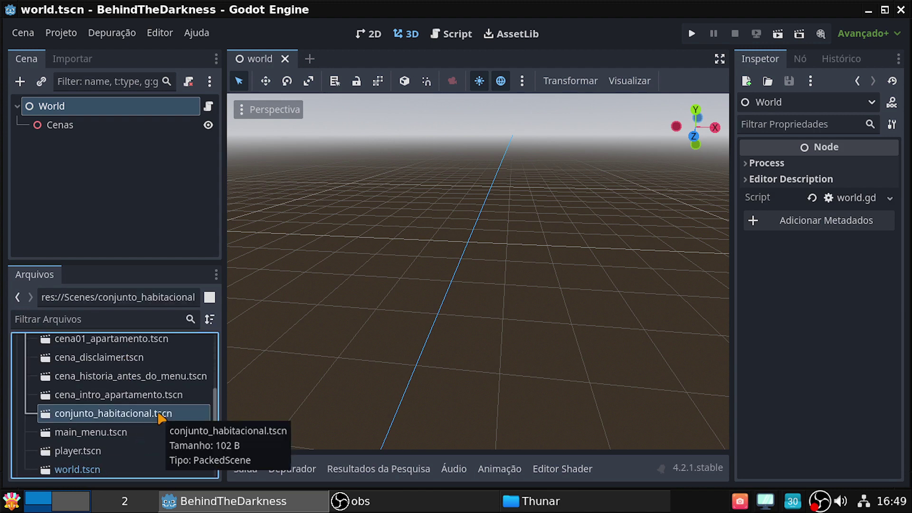
Step: Insert _player before .tscn so the file becomes conjunto_habitacional_player.tscn
key("F2")
key("Right")
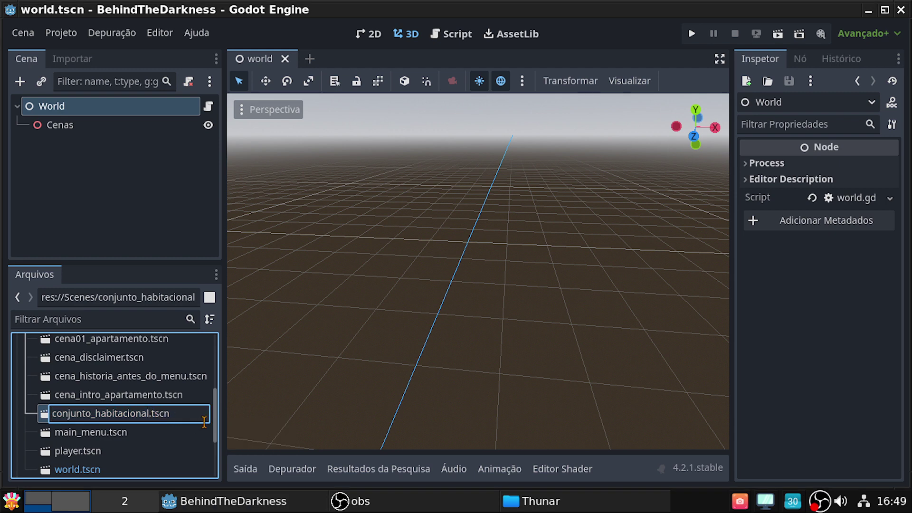
key("Left")
type("_")
type("pl")
type("ayer")
key("Return")
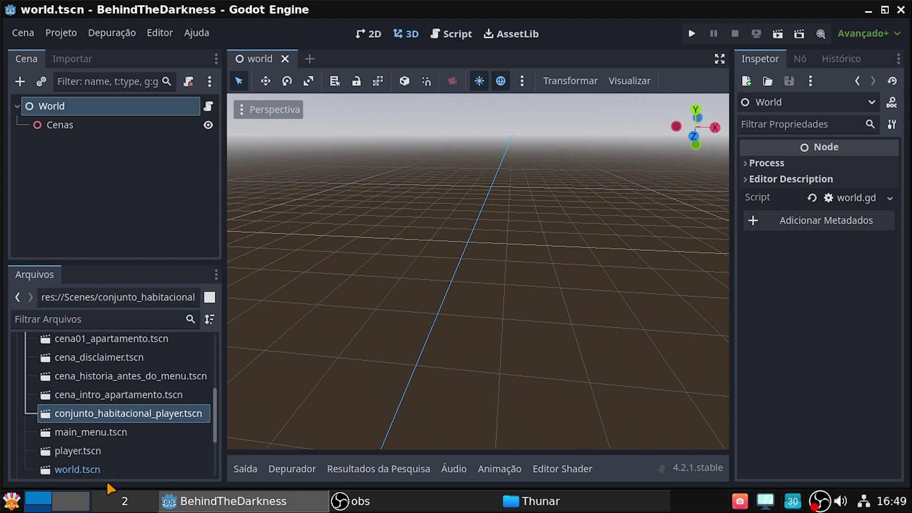
Step: Open conjunto_habitacional_player.tscn for editing, then return to Thunar
left_click(132, 414)
double_click(132, 415)
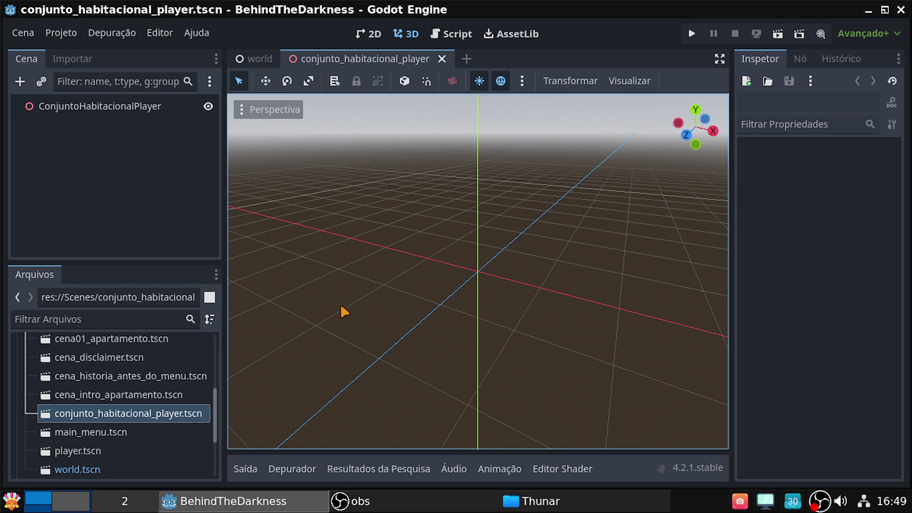
scroll(157, 387, "up", 3)
scroll(156, 386, "up", 2)
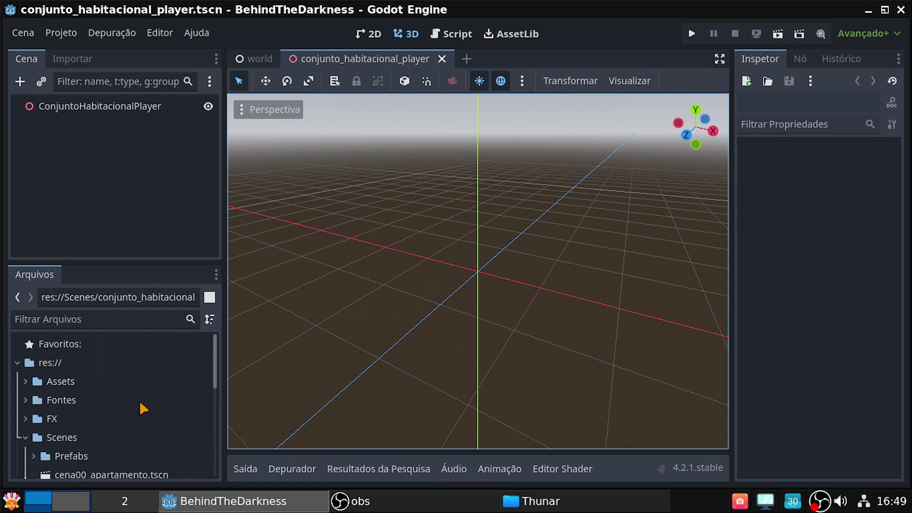
left_click(548, 509)
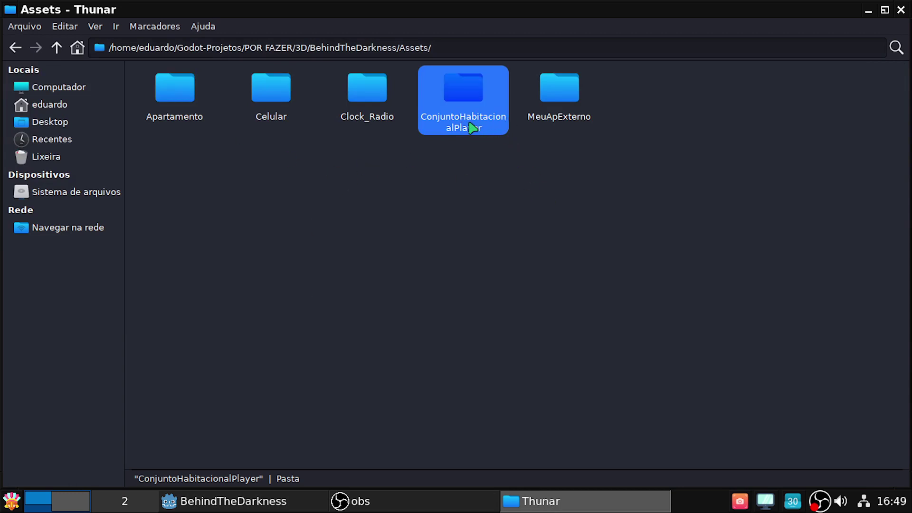
Step: Rename the ConjuntoHabitacionalPlayer folder to Conjunto_Habitacional_Player
key("F2")
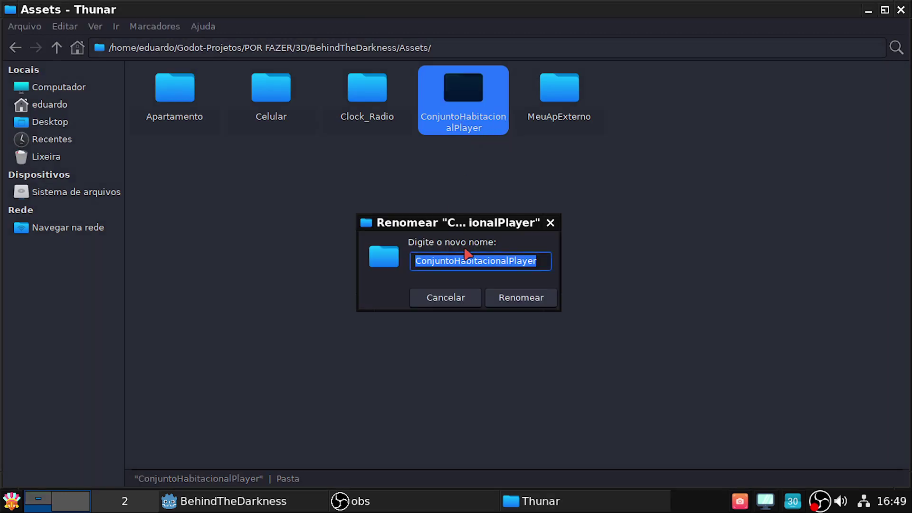
left_click(454, 260)
type("_")
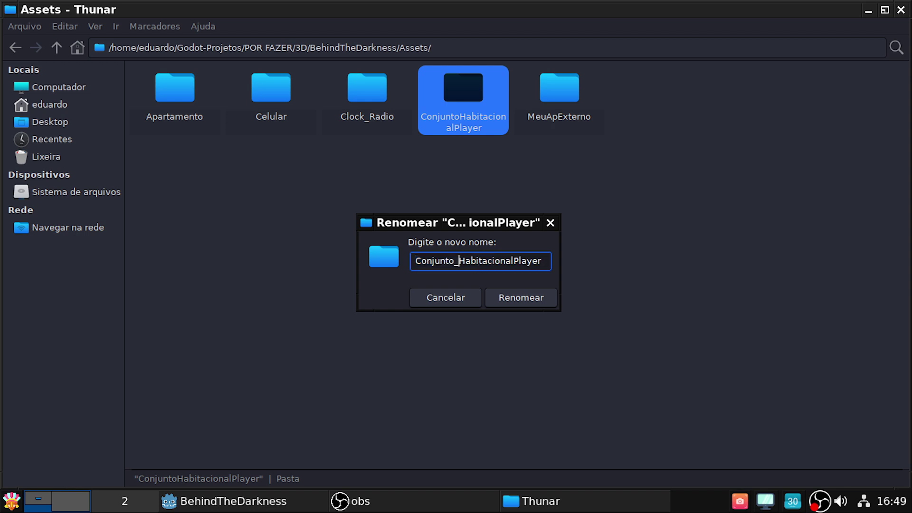
key("Right")
key("Right")
key("Right")
key("Right")
key("Right")
key("Right")
key("Right")
key("Right")
key("Right")
type("_")
key("Return")
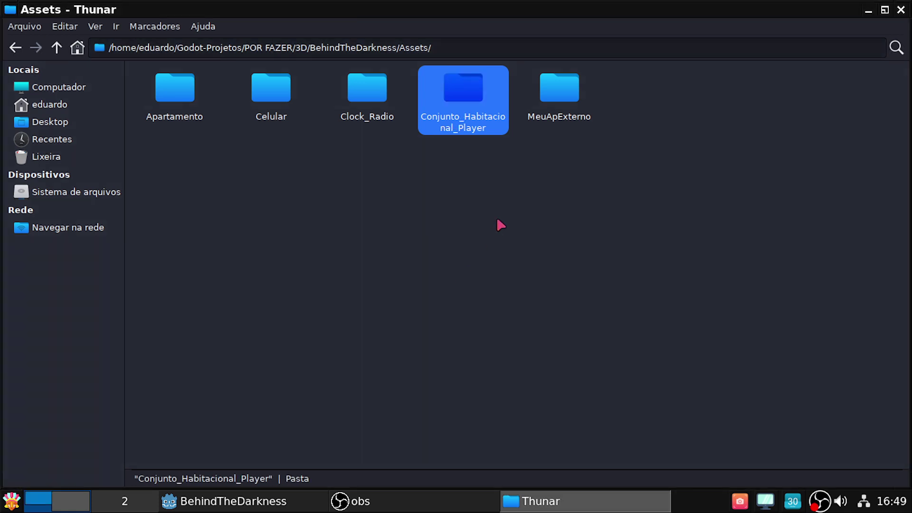
Step: Paste the ten copied part folders, Asfalto through Predio, into Conjunto_Habitacional_Player
double_click(477, 124)
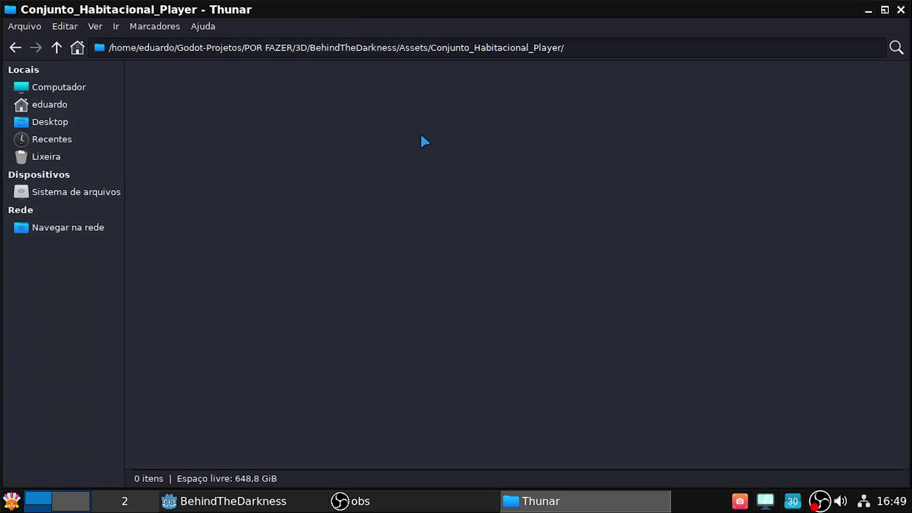
key("ctrl+v")
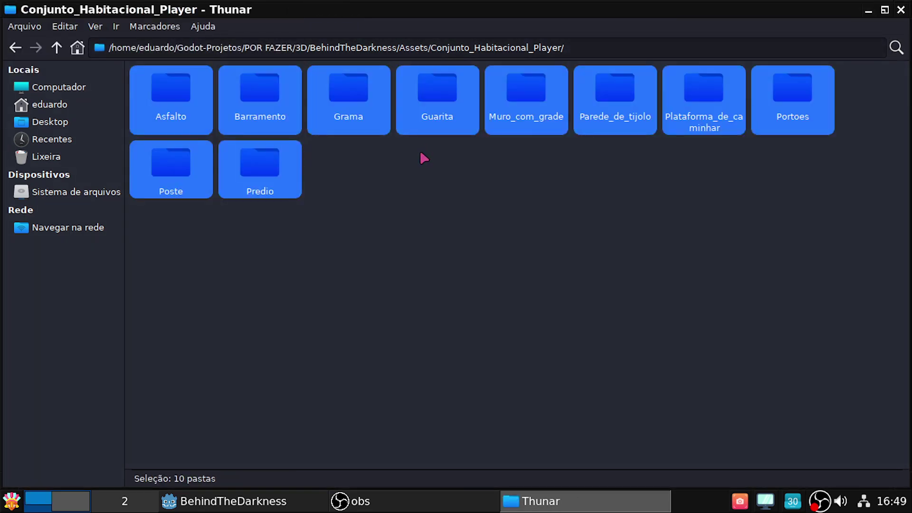
left_click(245, 502)
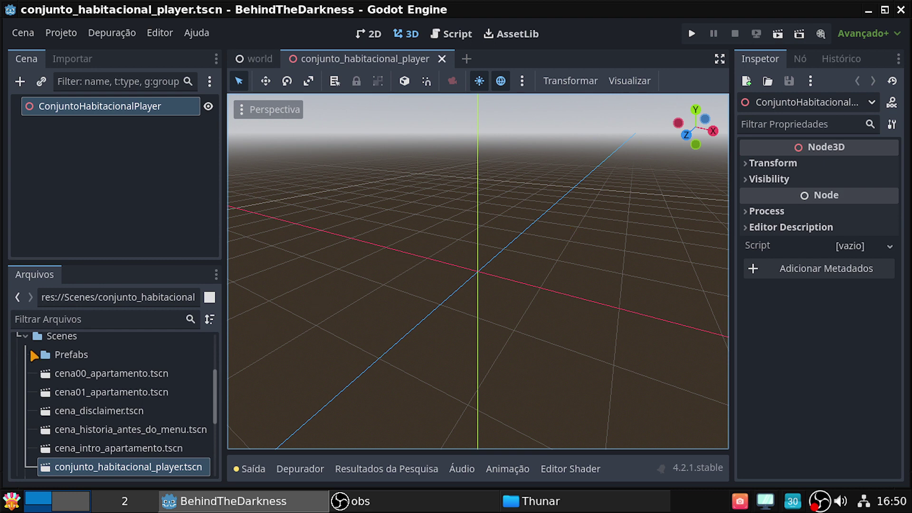
Step: Expand Assets > Conjunto_Habitacional_Player in the FileSystem dock to show the imported part folders
scroll(103, 399, "up", 2)
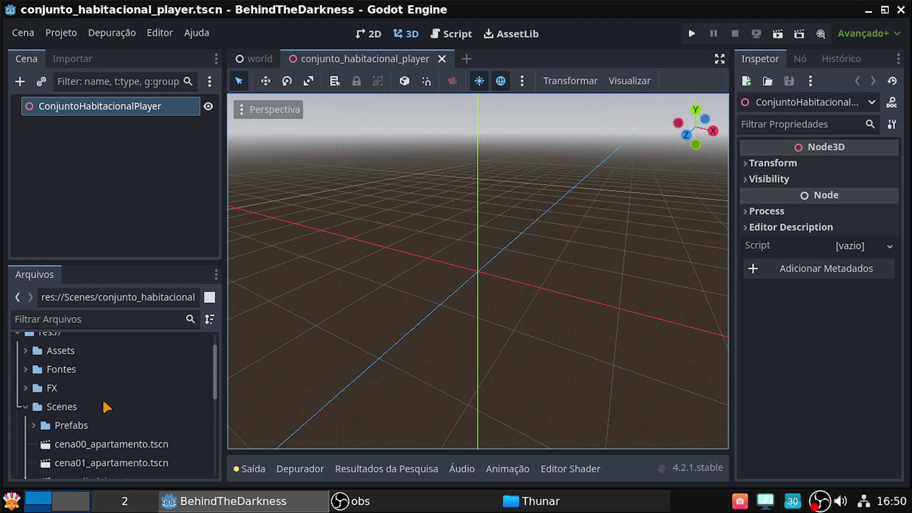
scroll(75, 404, "up", 3)
left_click(27, 381)
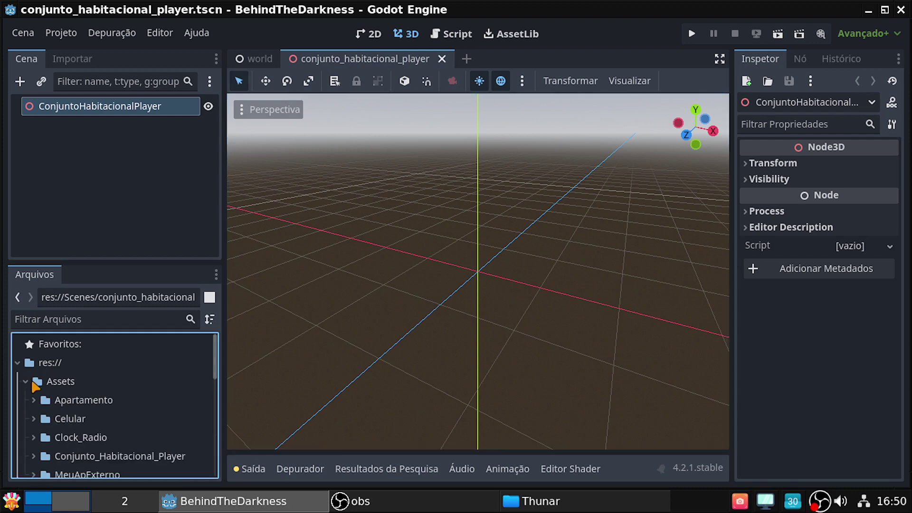
scroll(89, 397, "down", 3)
double_click(79, 404)
scroll(76, 405, "down", 5)
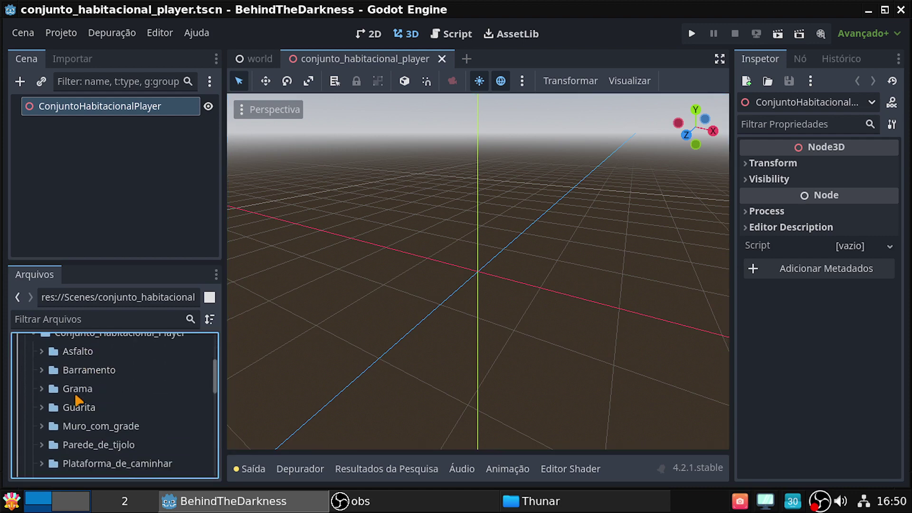
scroll(74, 381, "up", 3)
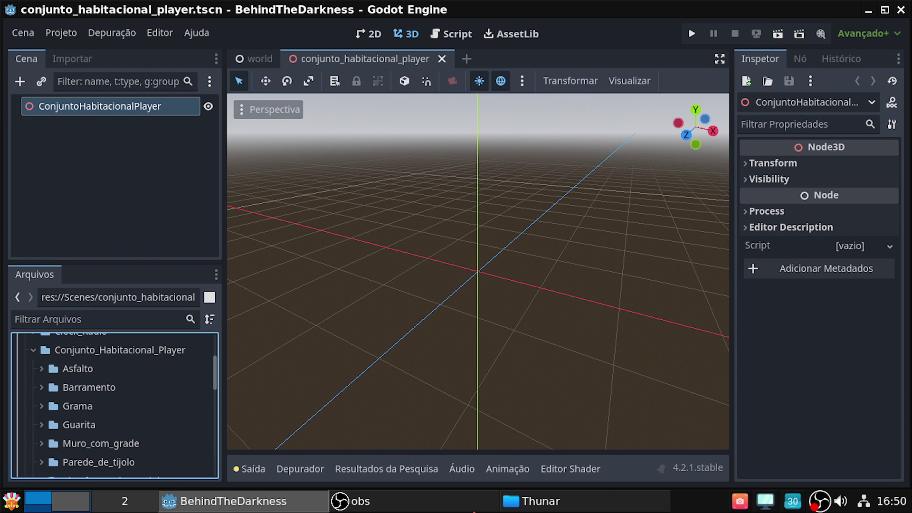
left_click(561, 505)
Step: Navigate up to the home folder and into Modelos3D > Condominium > Pictures
left_click(542, 380)
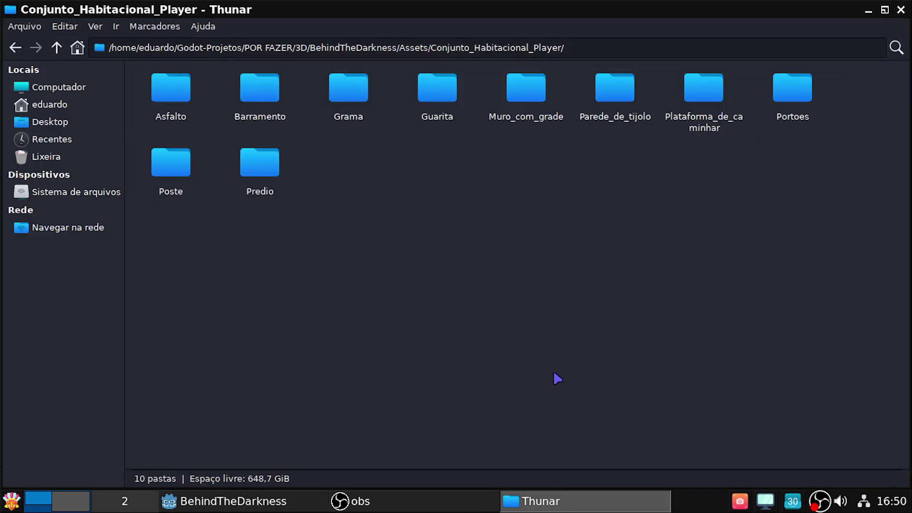
left_click(59, 55)
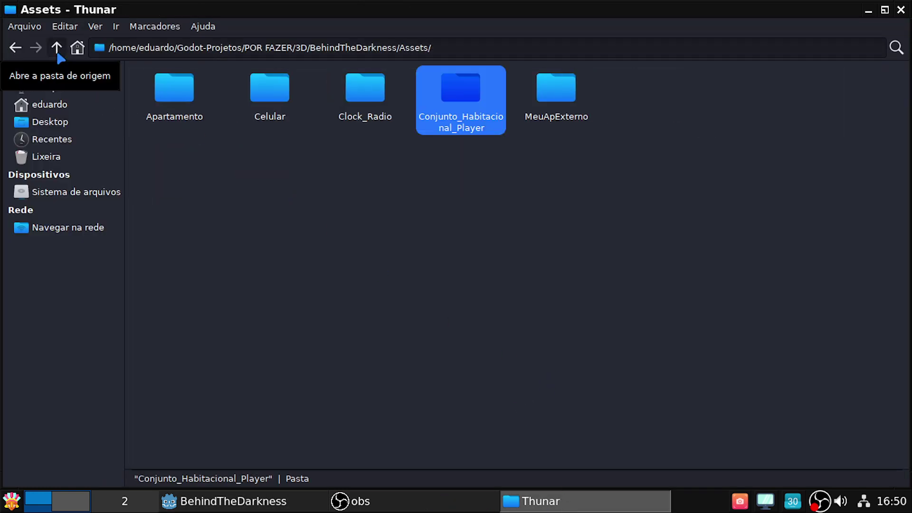
left_click(141, 70)
double_click(173, 95)
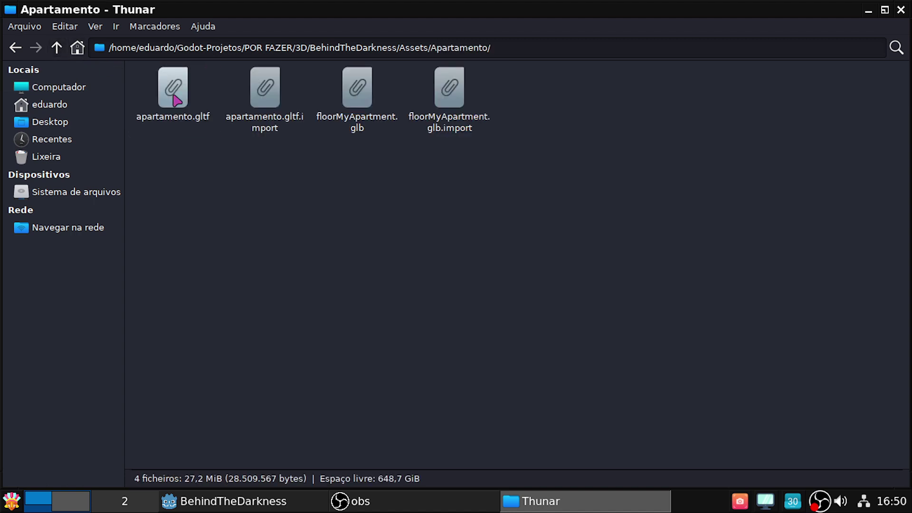
left_click(61, 47)
left_click(61, 48)
left_click(61, 47)
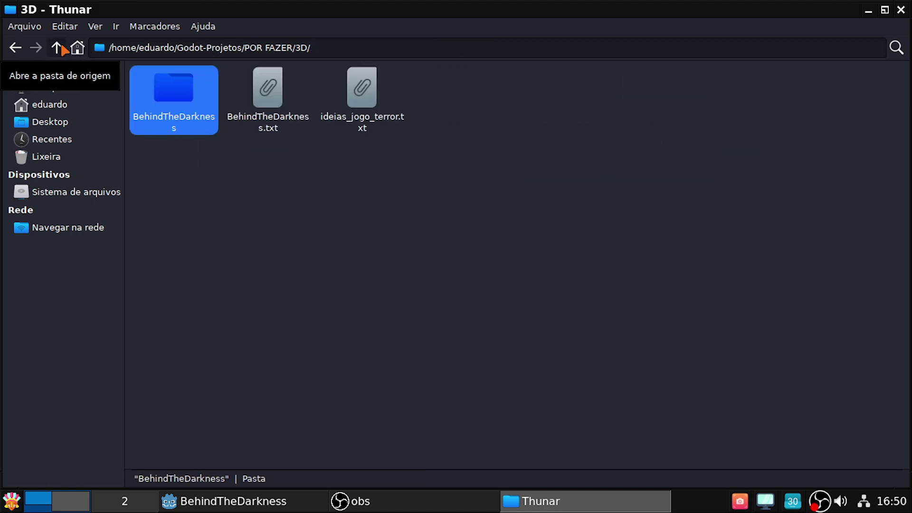
left_click(61, 48)
left_click(62, 48)
left_click(63, 46)
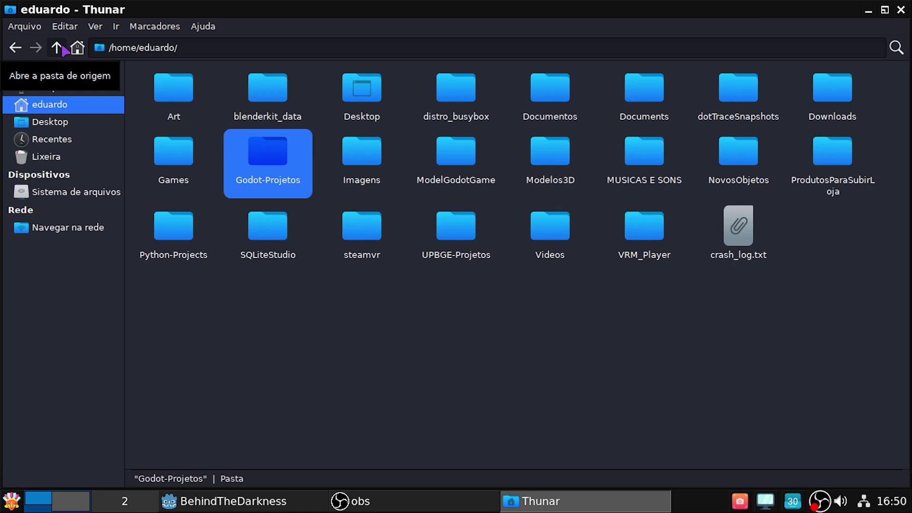
double_click(548, 154)
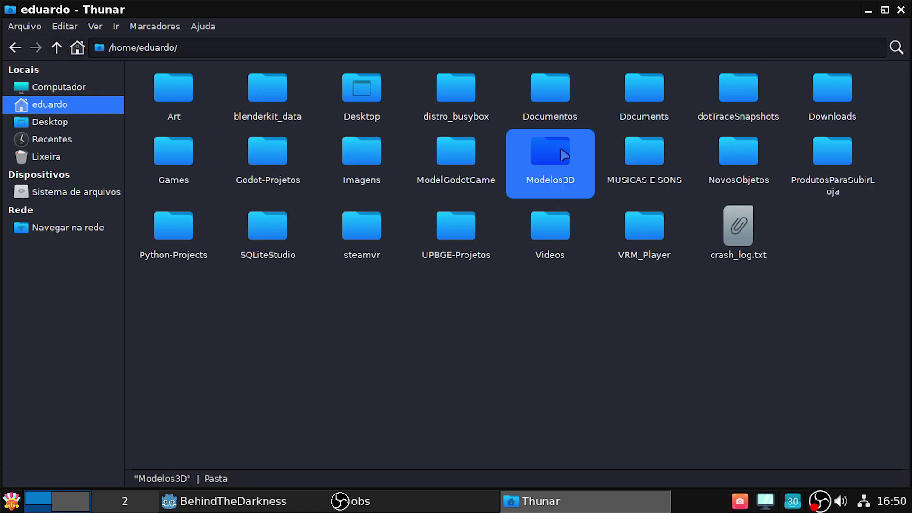
double_click(246, 92)
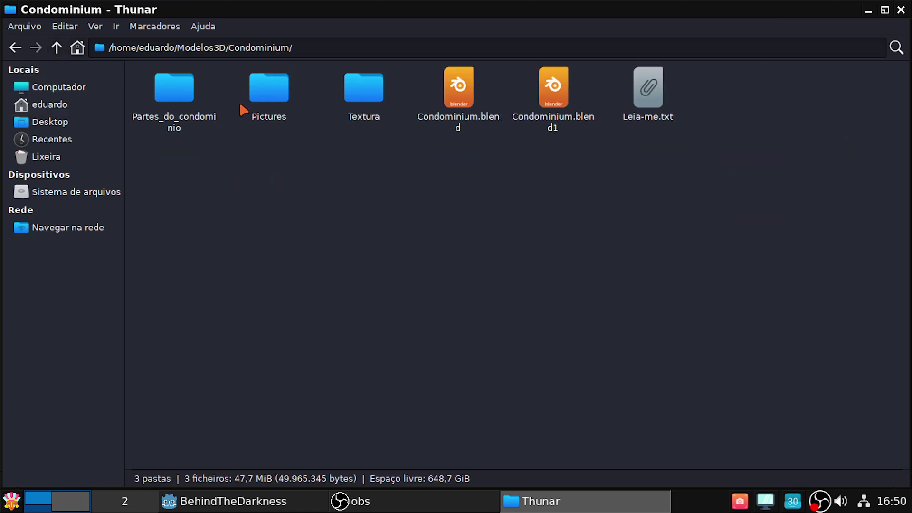
double_click(286, 90)
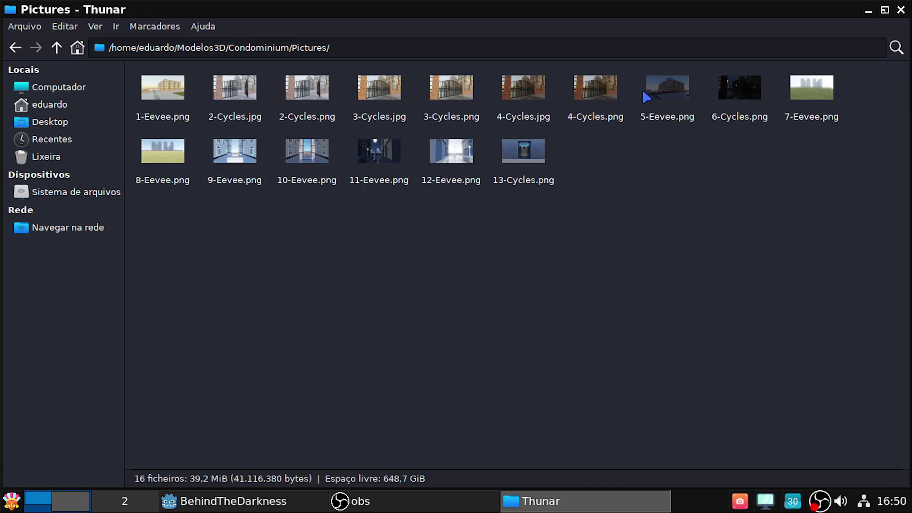
Step: Open the 6-Cycles.png render with Viewnior
right_click(717, 100)
left_click(734, 85)
left_click(734, 85)
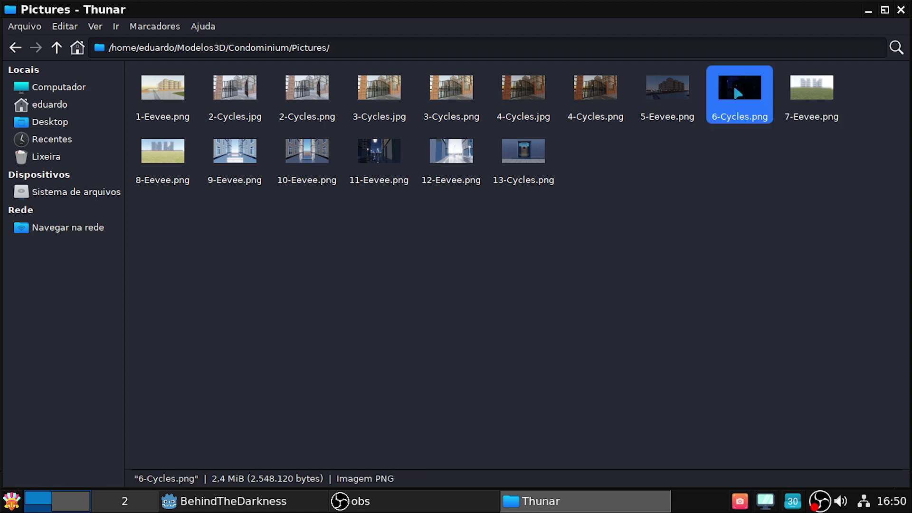
right_click(736, 91)
left_click(758, 106)
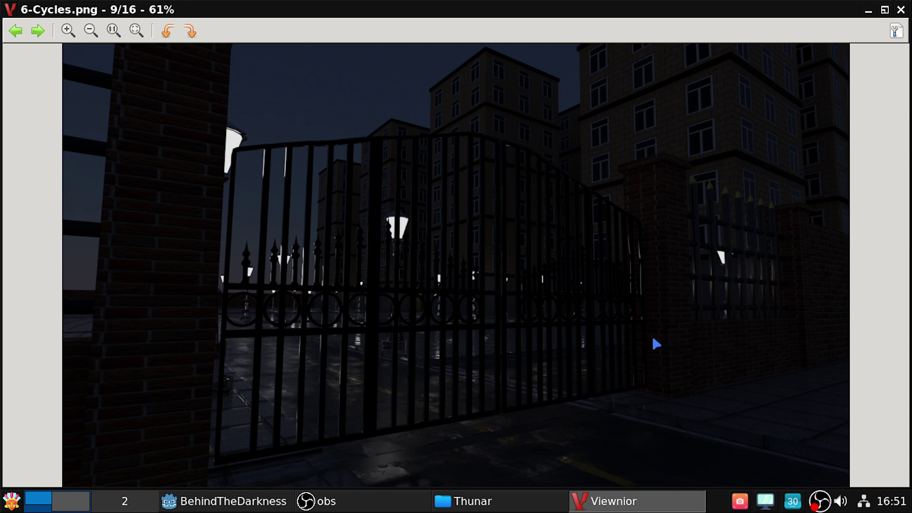
Step: Look over the 6-Cycles.png night gate render, then close Viewnior
scroll(484, 265, "down", 1)
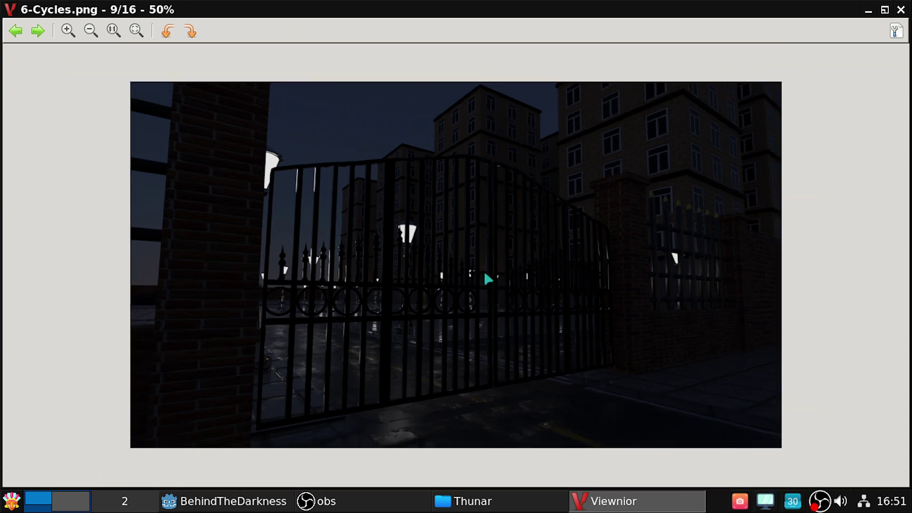
scroll(508, 342, "up", 1)
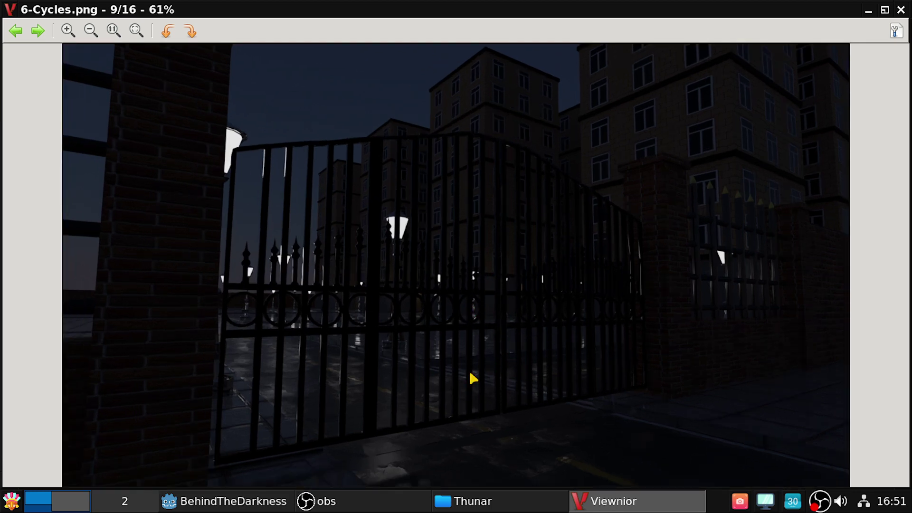
left_click(901, 9)
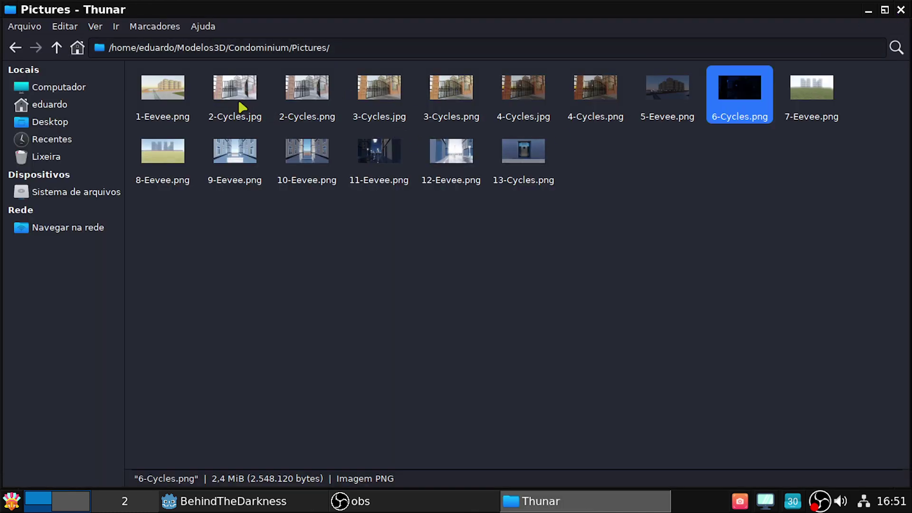
Step: View the daytime 4-Cycles.png render in Viewnior before going back to Godot
right_click(597, 89)
left_click(630, 93)
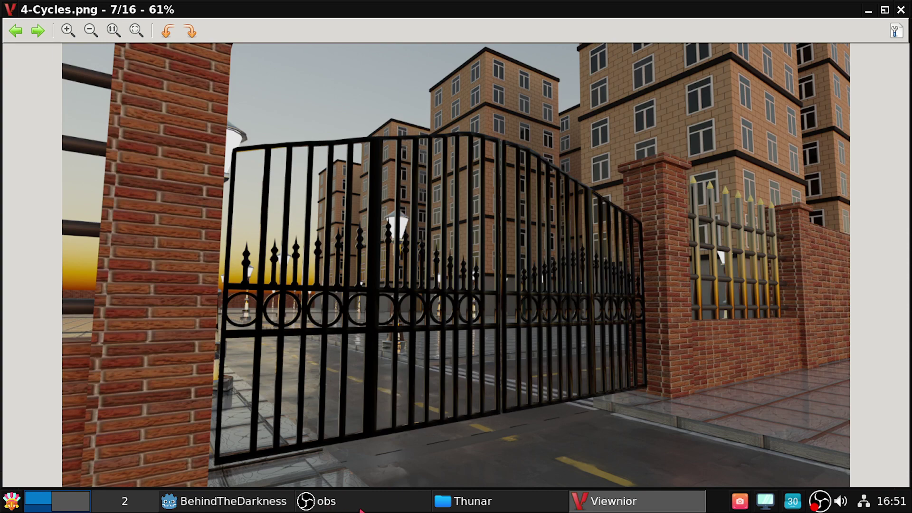
left_click(498, 502)
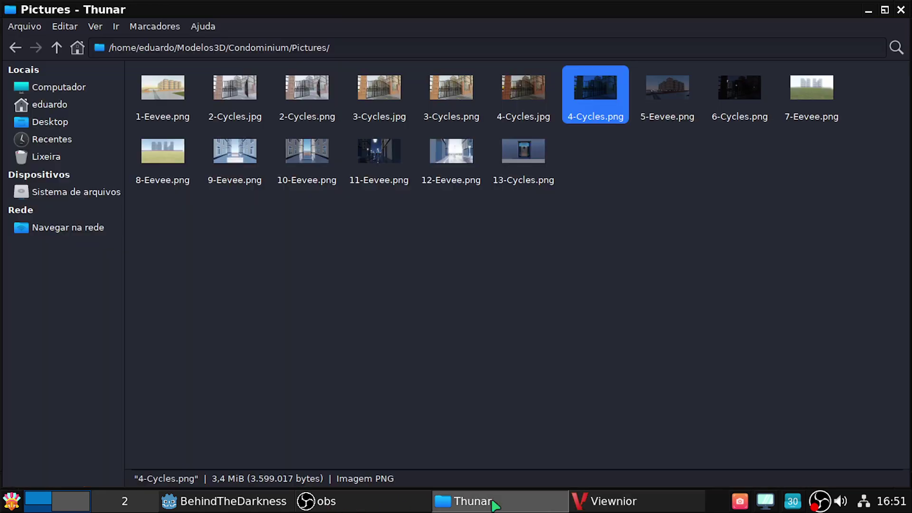
left_click(266, 498)
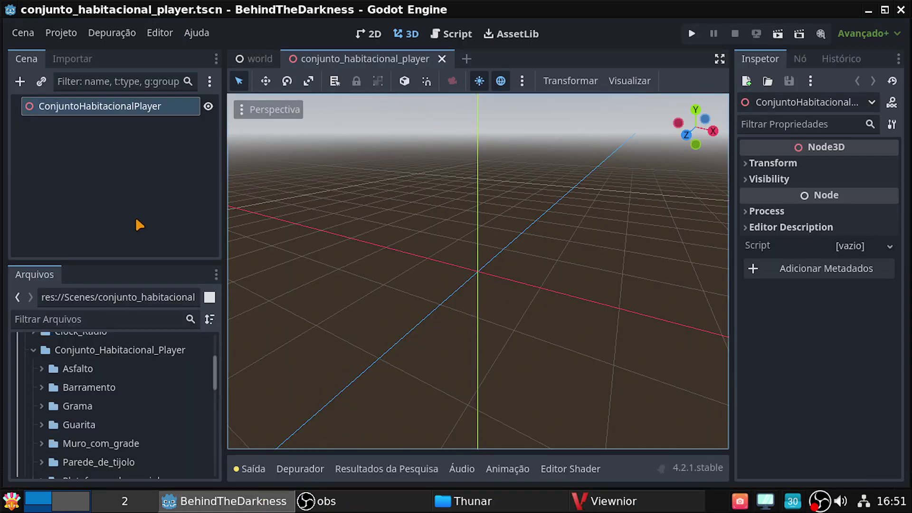
Step: Expand the Plataforma_de_caminhar folder to show its .glb model and texture files
scroll(90, 387, "down", 2)
scroll(92, 385, "down", 3)
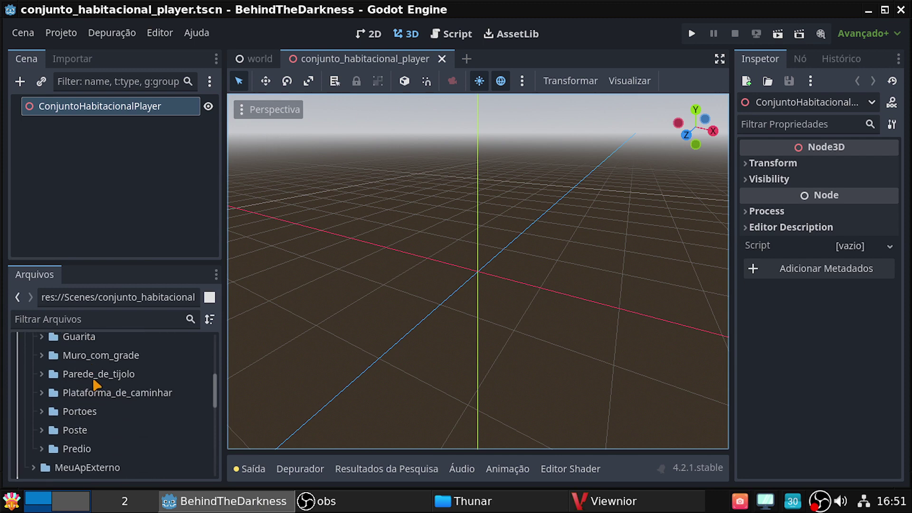
scroll(97, 382, "down", 4)
scroll(98, 394, "down", 3)
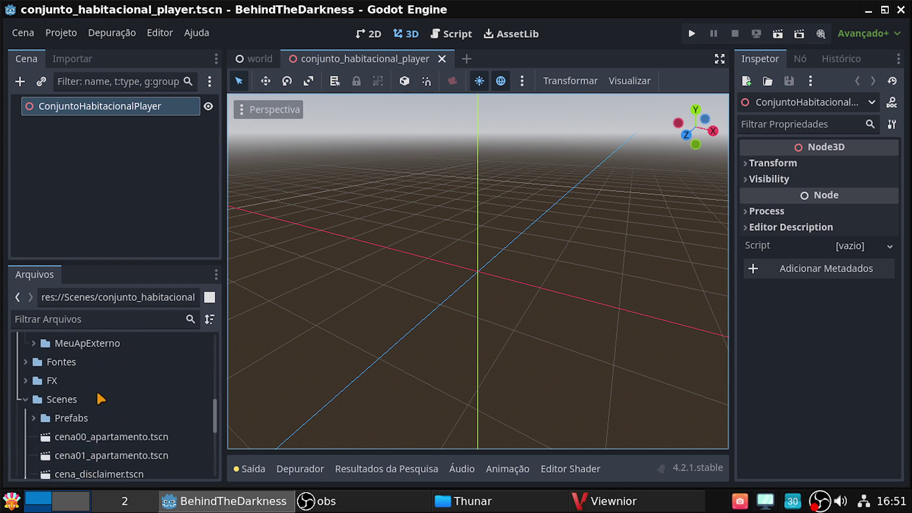
scroll(97, 392, "up", 9)
scroll(99, 395, "up", 1)
scroll(95, 382, "up", 1)
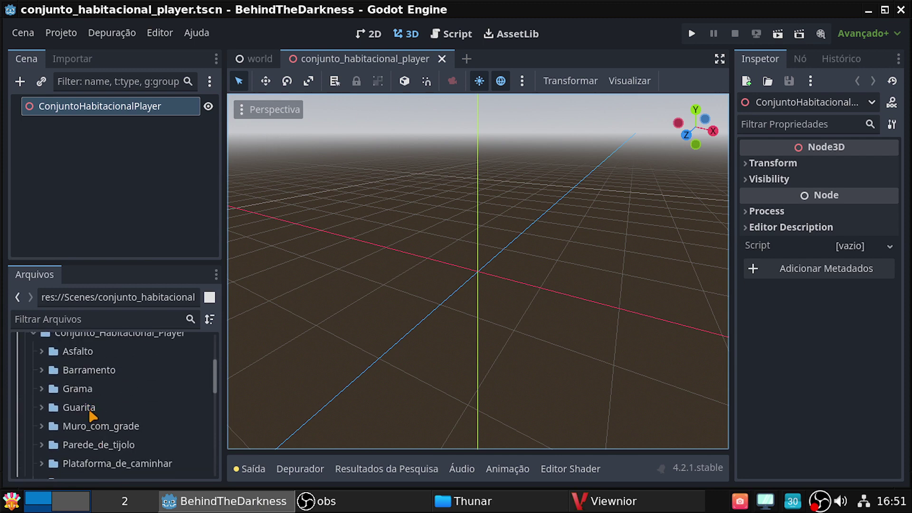
scroll(88, 418, "up", 1)
scroll(114, 449, "down", 1)
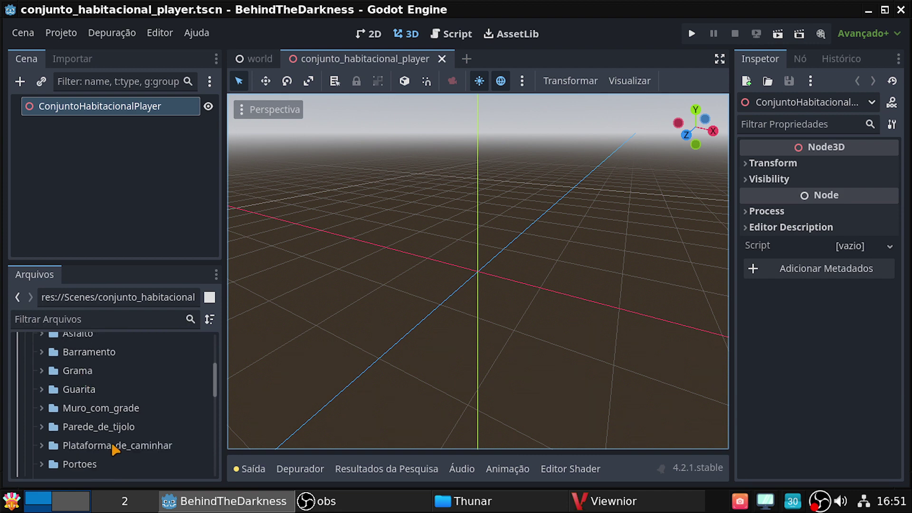
scroll(114, 448, "down", 2)
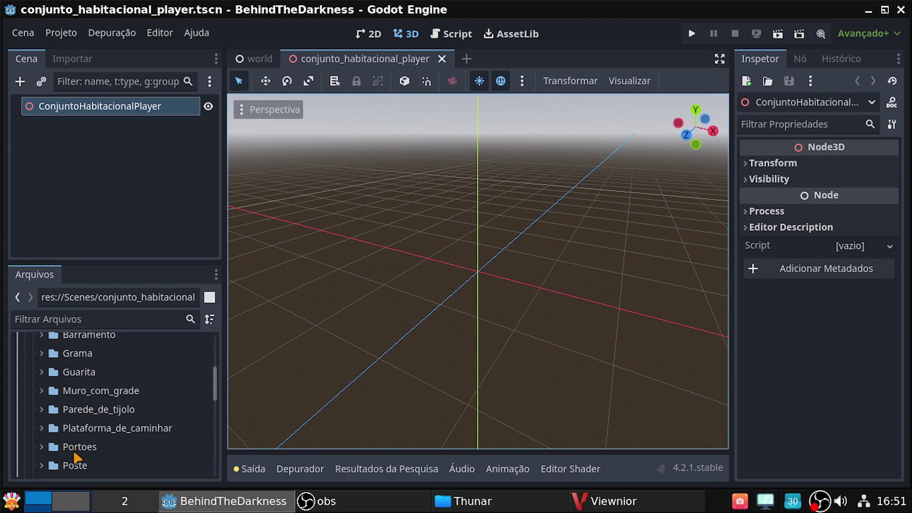
left_click(42, 428)
scroll(71, 435, "down", 1)
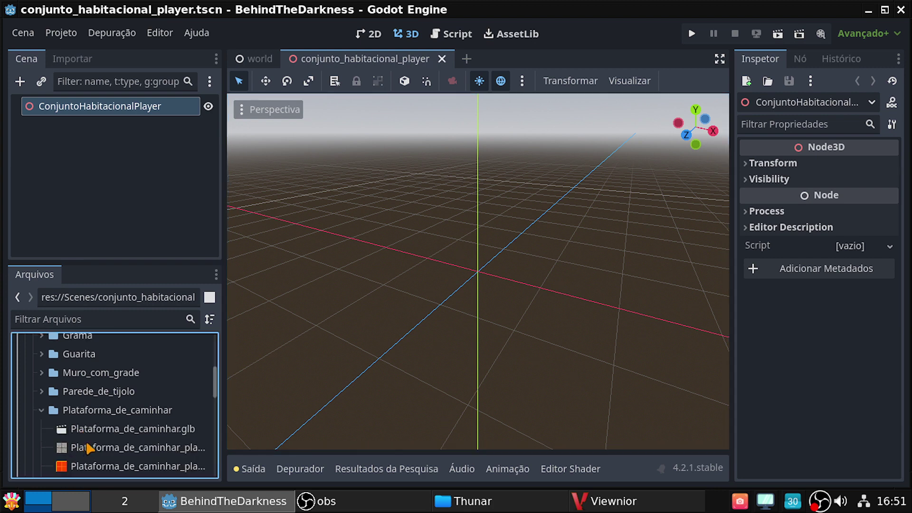
scroll(86, 441, "down", 1)
Step: Instance Plataforma_de_caminhar.glb under the ConjuntoHabitacionalPlayer root, focus it, and expand its Transform
left_click_drag(104, 416, 124, 112)
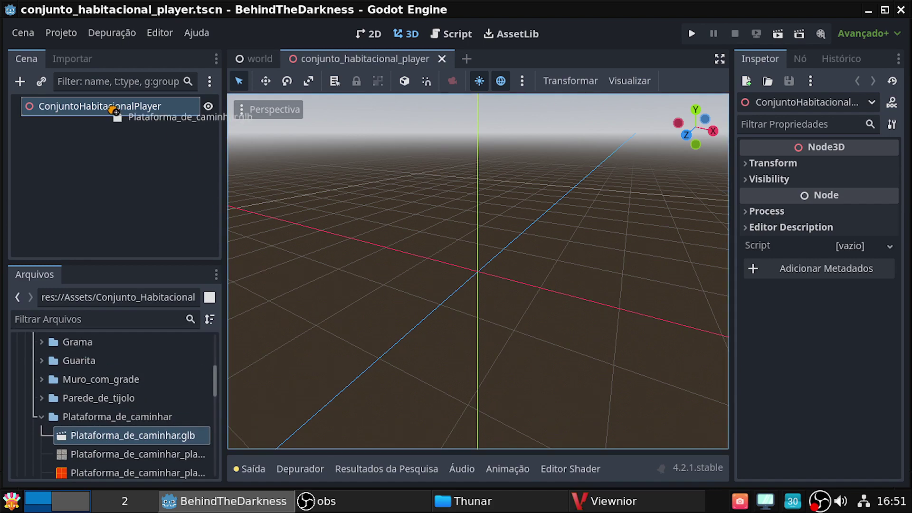
left_click_drag(125, 112, 109, 107)
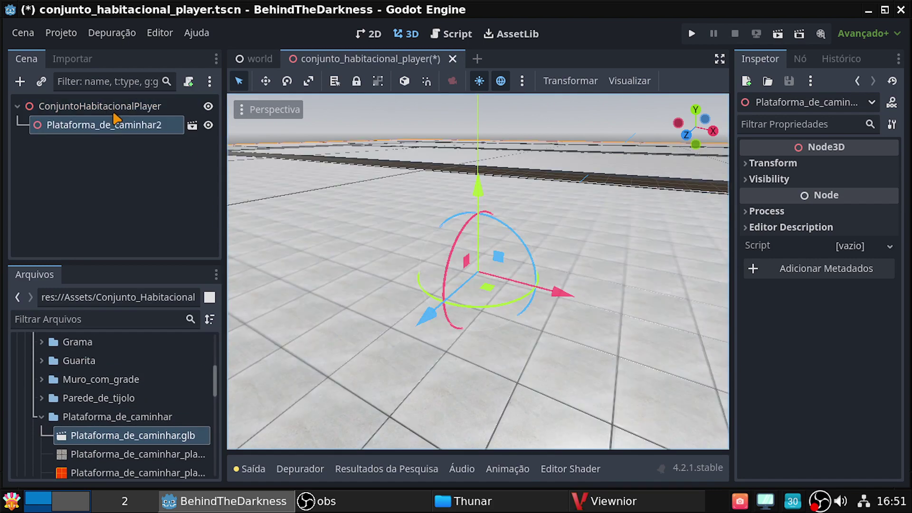
right_click_drag(468, 326, 468, 325)
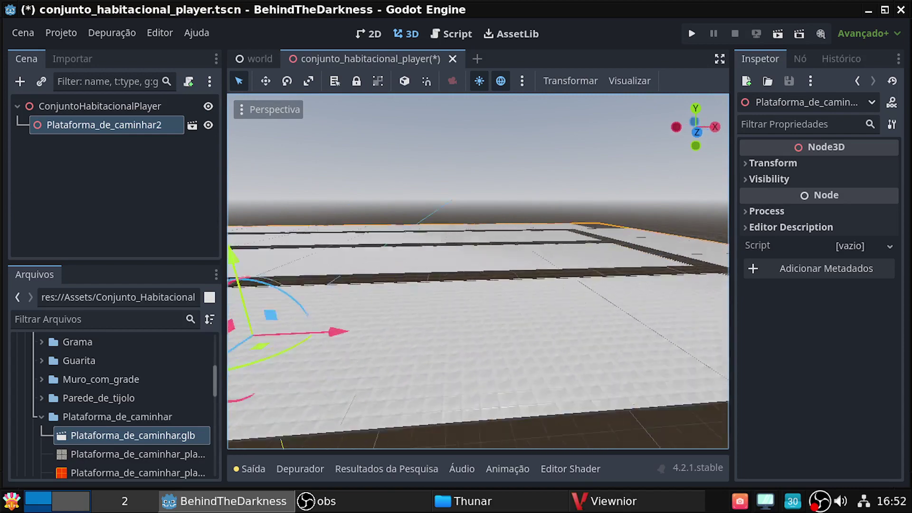
key("f")
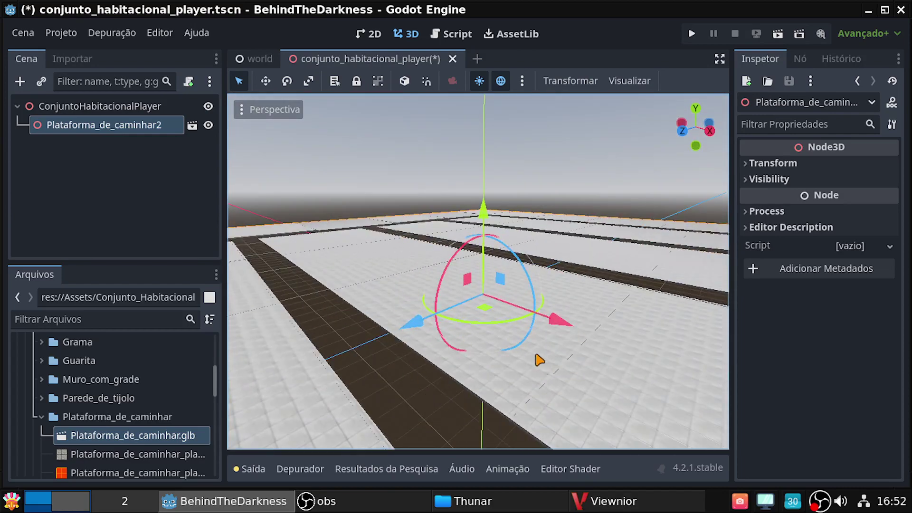
left_click(756, 164)
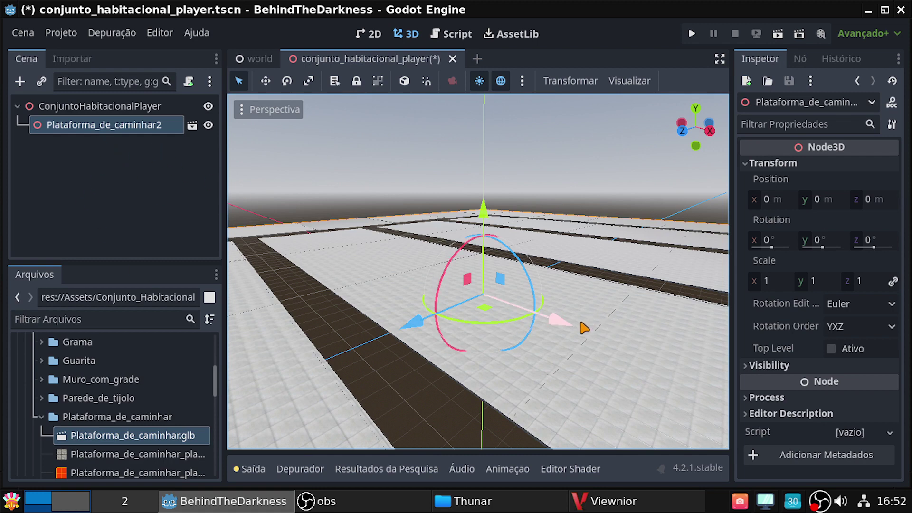
Step: Orbit around the placed walkway, then collapse the Plataforma_de_caminhar folder
mouse_move(454, 367)
middle_mouse_down()
mouse_move(536, 374)
mouse_move(603, 361)
middle_mouse_up()
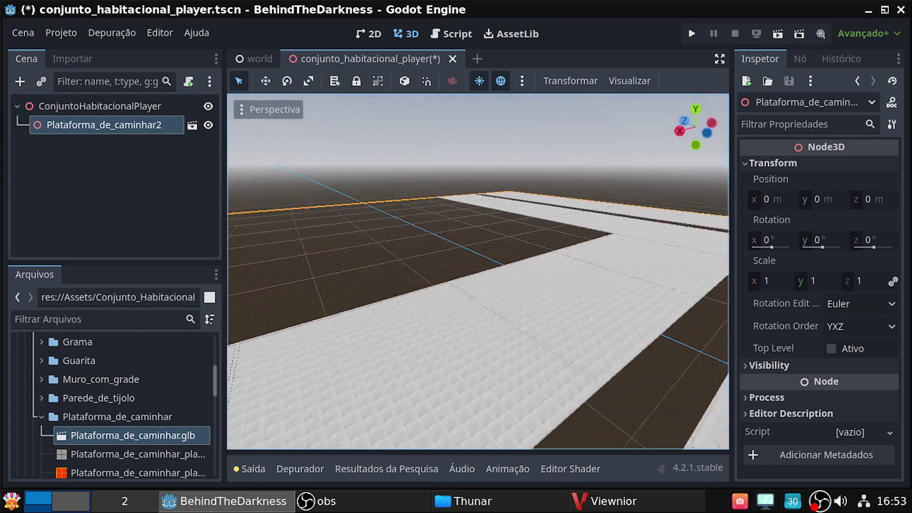
mouse_move(604, 361)
middle_mouse_down()
mouse_move(475, 333)
mouse_move(413, 375)
mouse_move(361, 390)
mouse_move(352, 333)
mouse_move(361, 390)
mouse_move(390, 380)
mouse_move(390, 332)
mouse_move(545, 369)
middle_mouse_up()
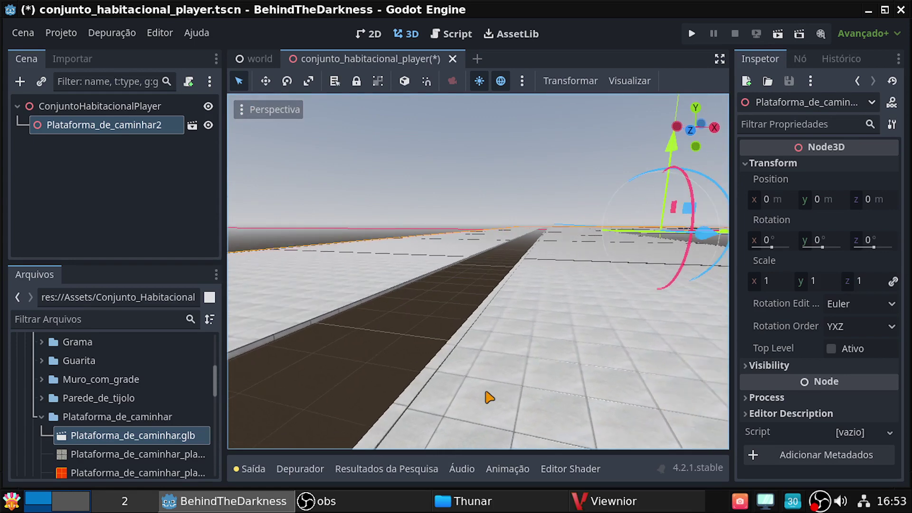
left_click(41, 417)
scroll(57, 434, "down", 1)
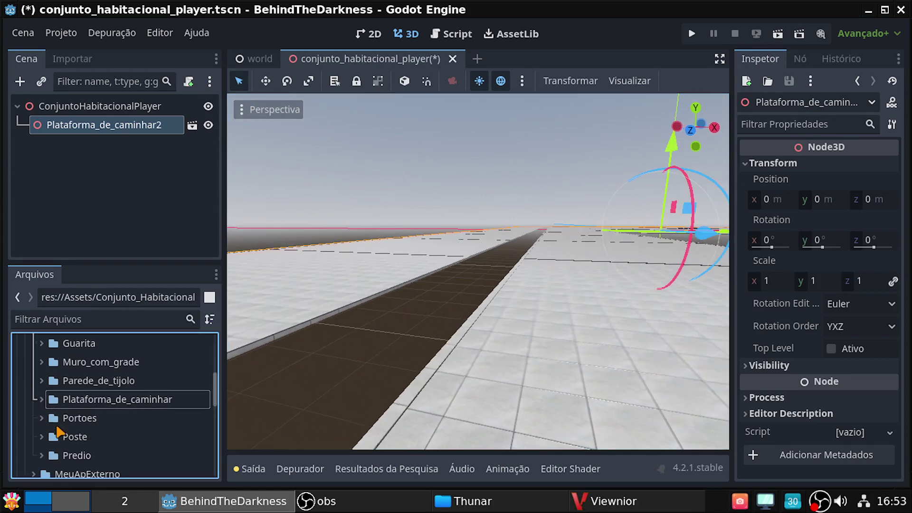
scroll(61, 435, "down", 1)
scroll(57, 437, "up", 1)
Step: Add the Asfalto.glb road model under the ConjuntoHabitacionalPlayer root as Asfalto2
scroll(47, 442, "up", 1)
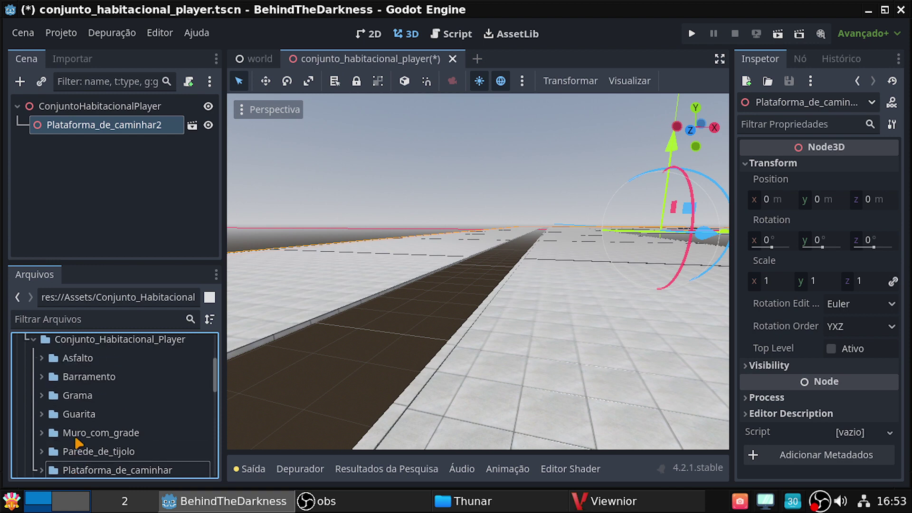
scroll(50, 444, "up", 1)
left_click(42, 375)
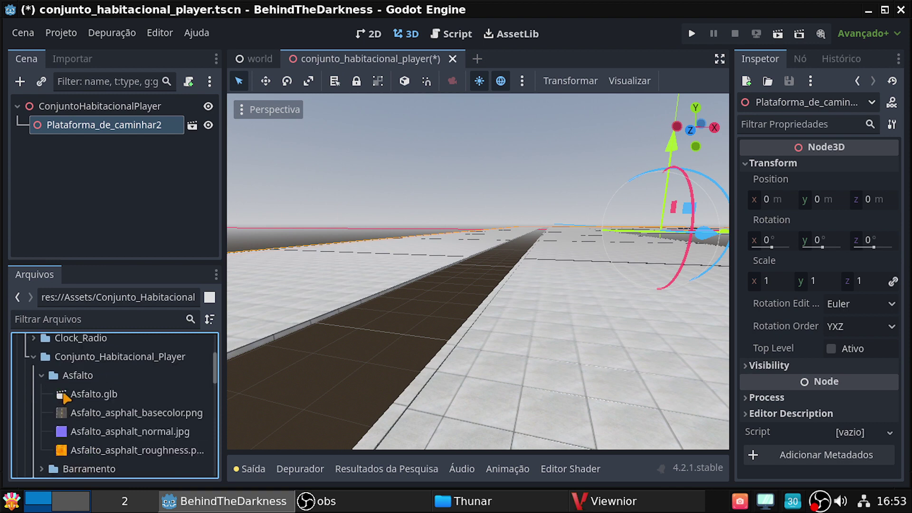
left_click_drag(63, 397, 124, 113)
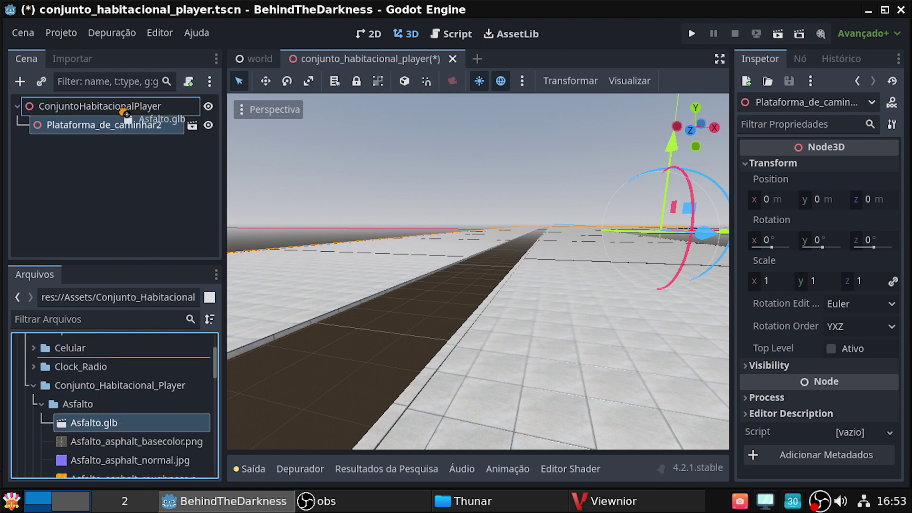
left_click_drag(124, 112, 125, 110)
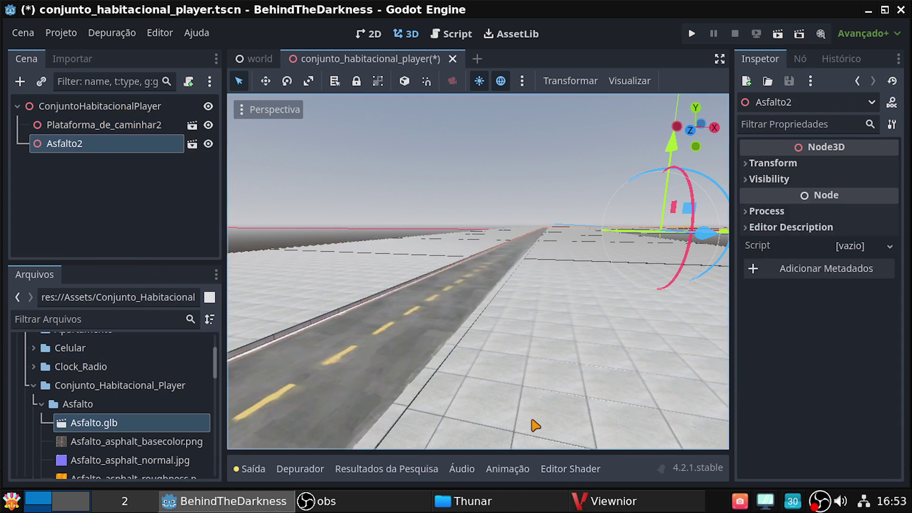
Step: Fly the camera along the road, collapse the Asfalto folder, and check the reference render
right_click_drag(536, 429, 535, 428)
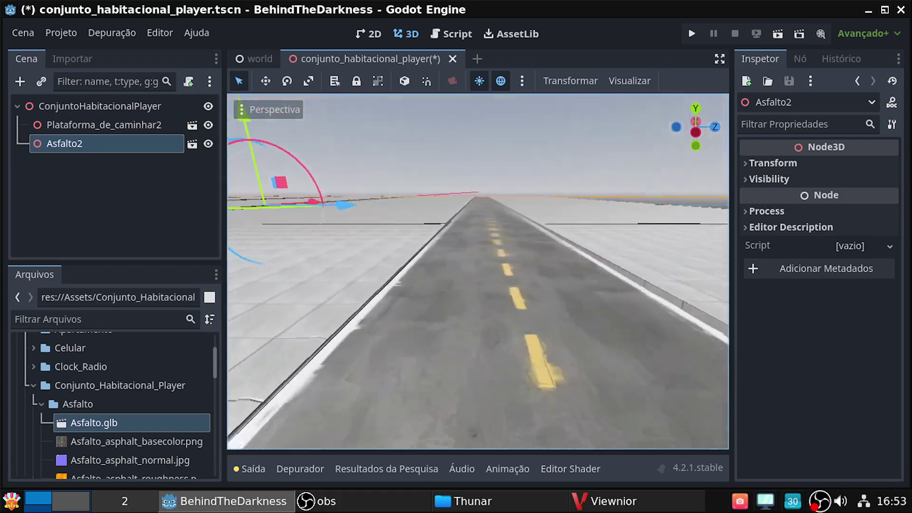
right_click_drag(536, 429, 535, 429)
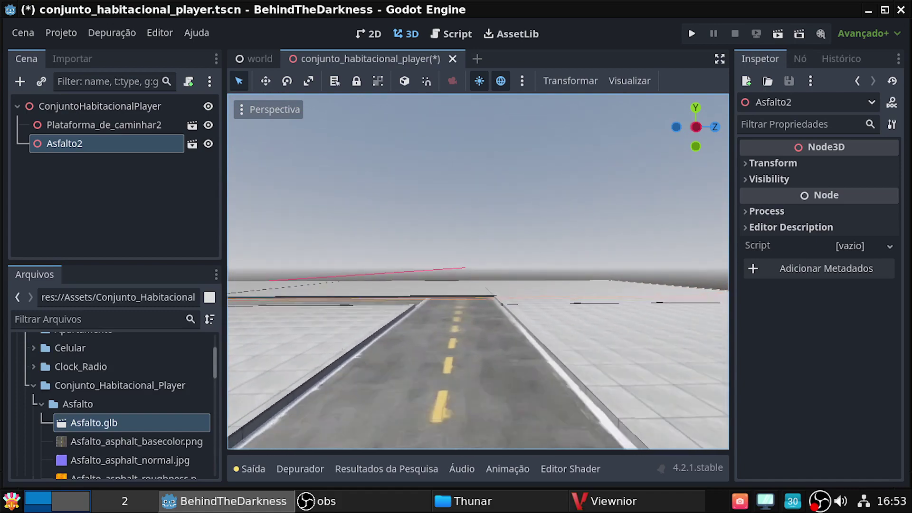
right_click_drag(536, 429, 535, 429)
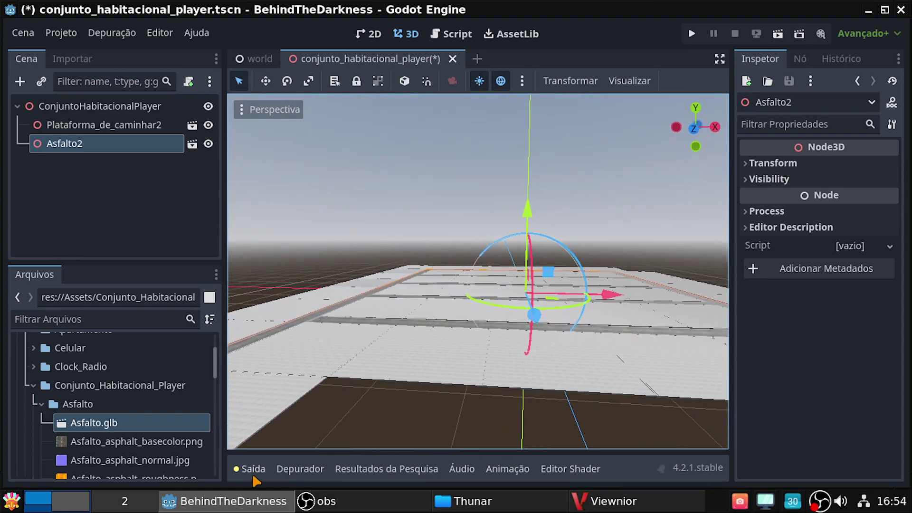
left_click(43, 405)
left_click(605, 507)
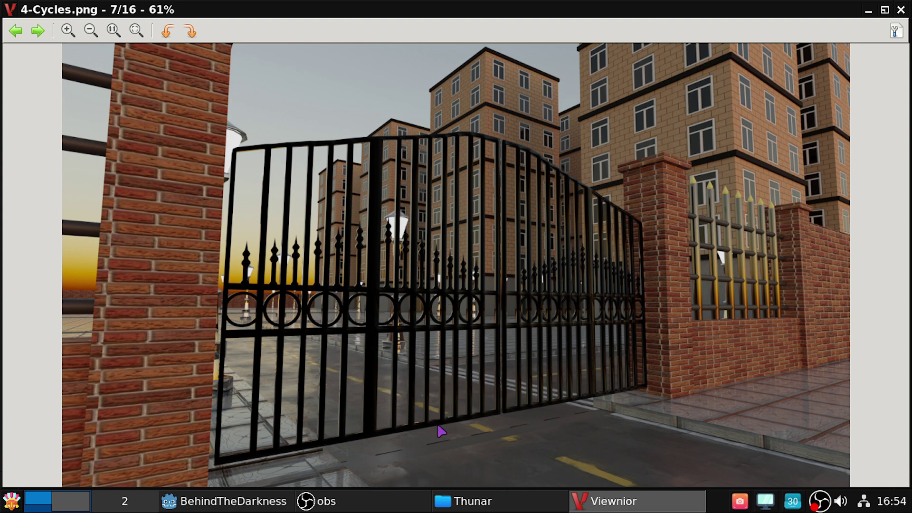
left_click(260, 507)
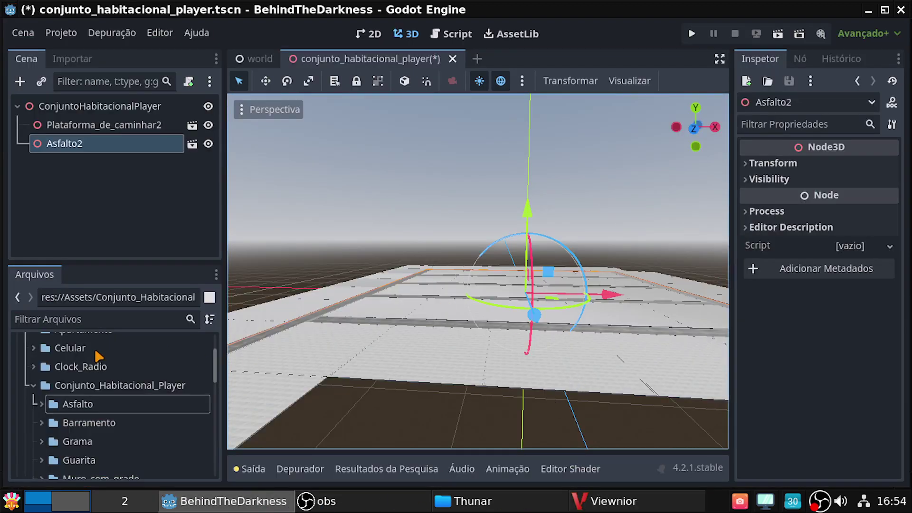
Step: Expand the Predio folder and add Predio.glb to the scene root as Predio2
left_click(34, 385)
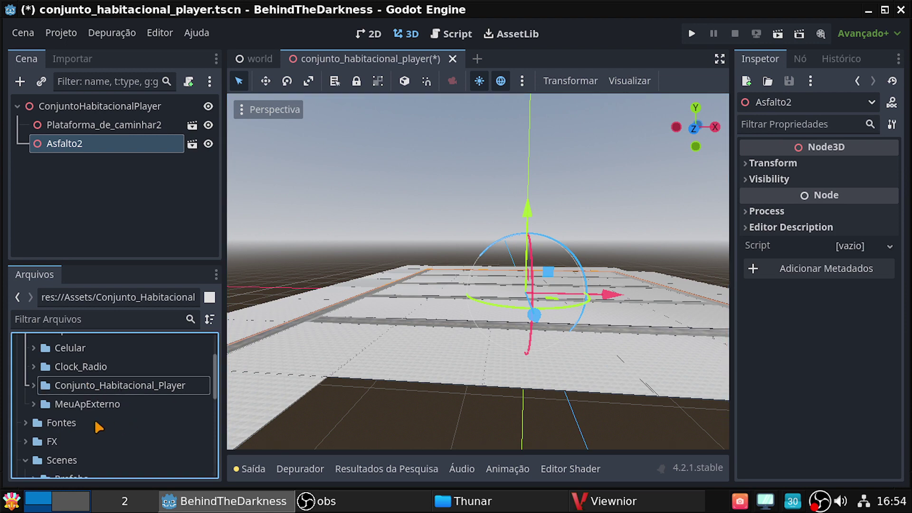
scroll(109, 408, "up", 2)
scroll(138, 396, "up", 2)
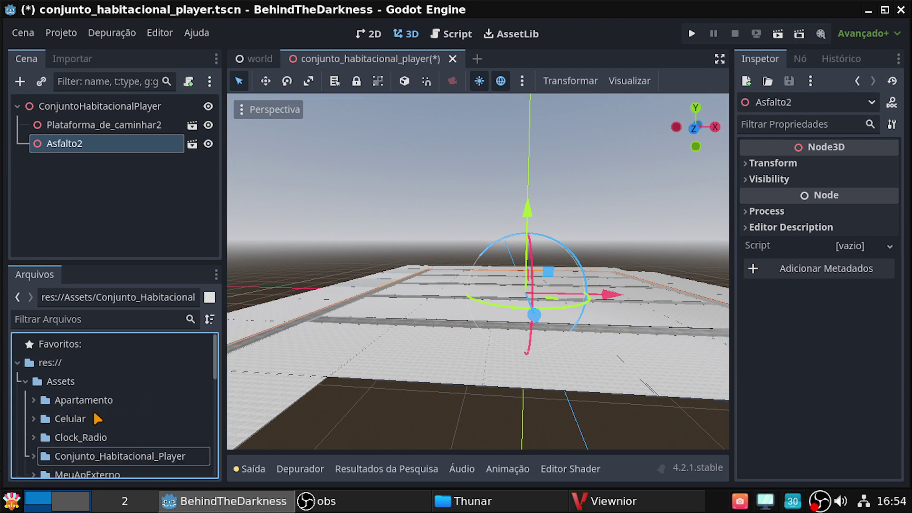
scroll(94, 414, "down", 2)
scroll(96, 397, "down", 1)
left_click(41, 368)
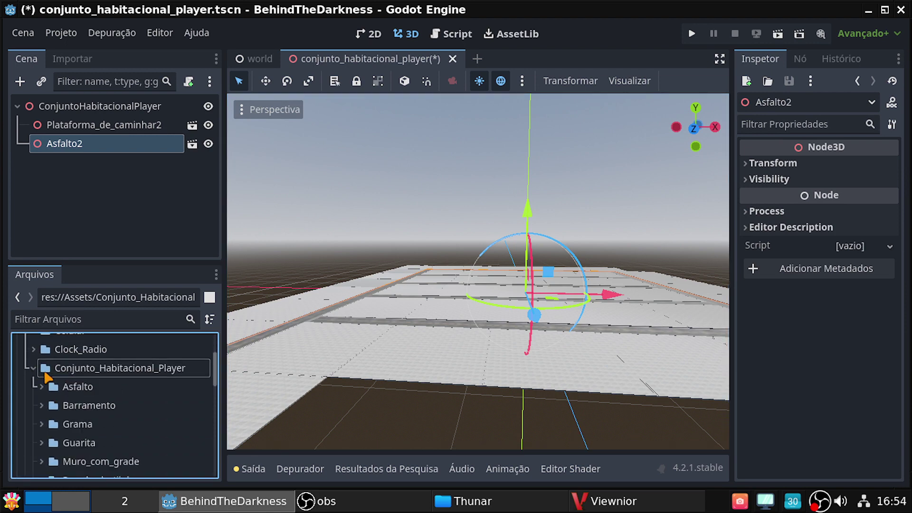
scroll(85, 381, "down", 2)
scroll(93, 381, "down", 1)
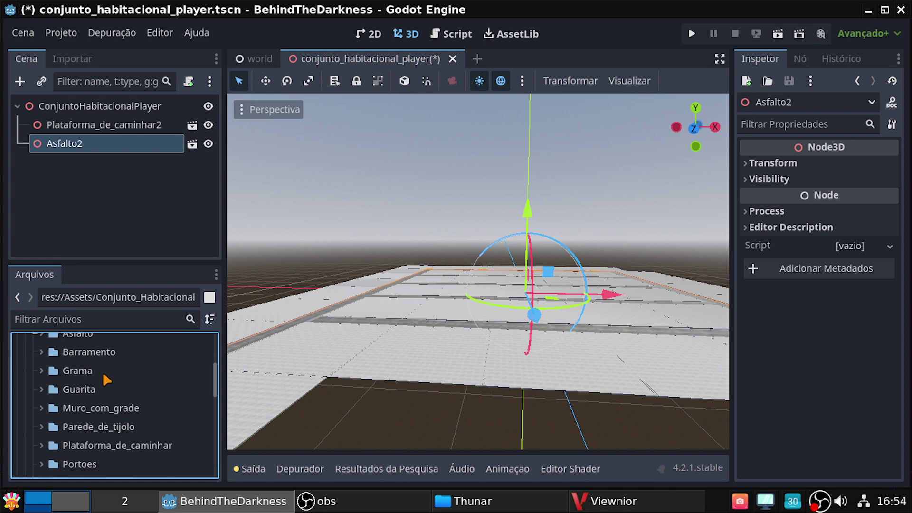
scroll(166, 392, "down", 2)
scroll(153, 392, "up", 1)
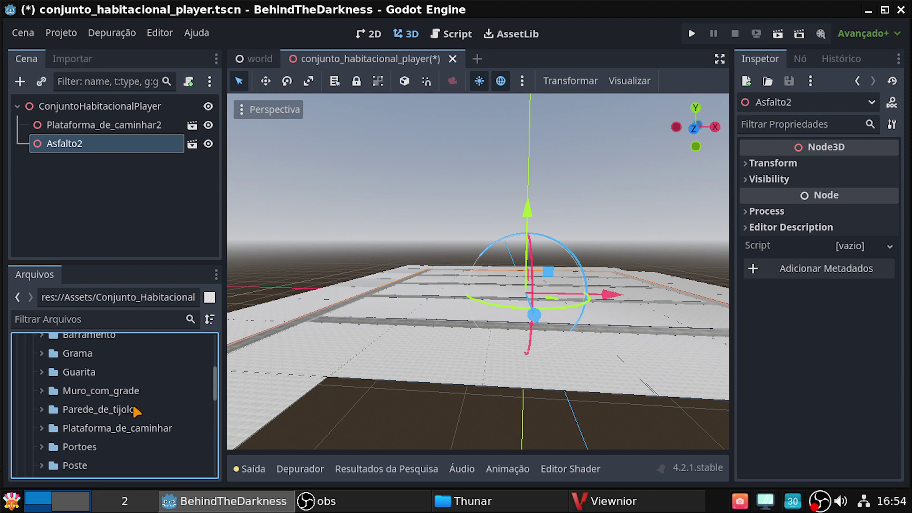
scroll(114, 432, "down", 1)
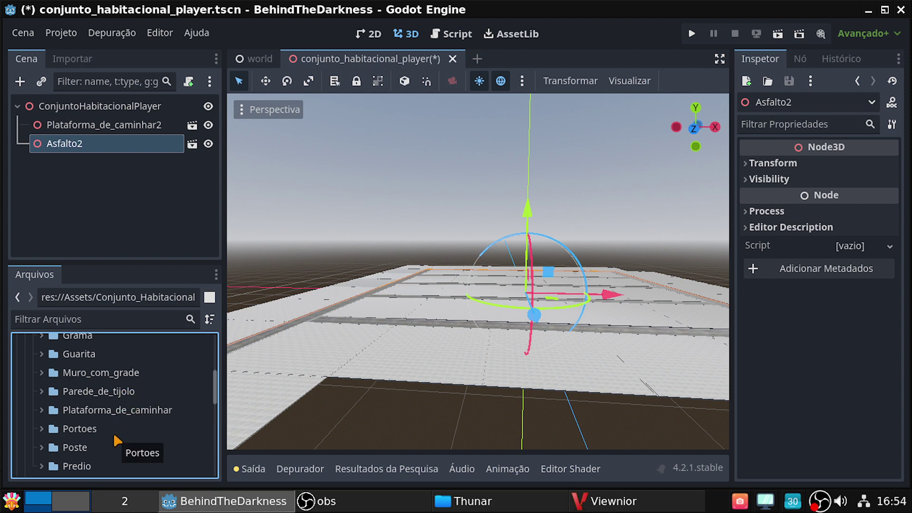
scroll(107, 435, "down", 1)
left_click(40, 449)
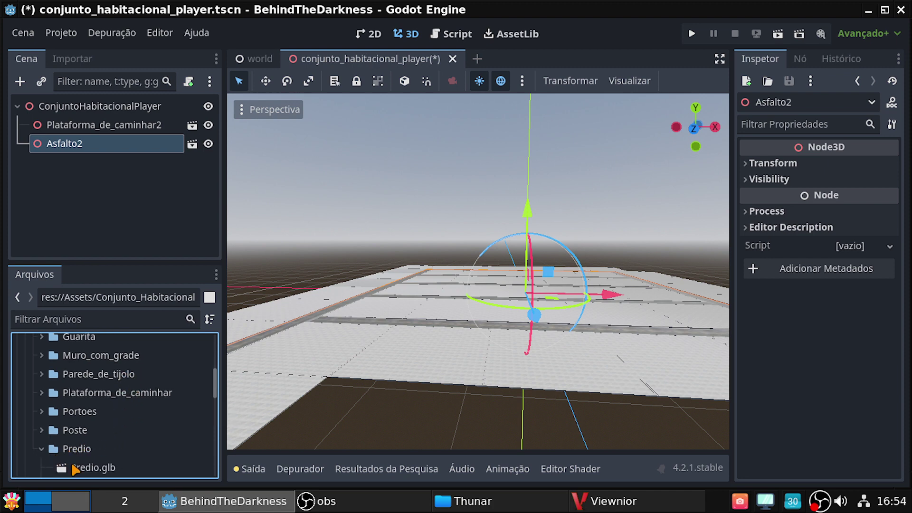
left_click_drag(75, 469, 105, 111)
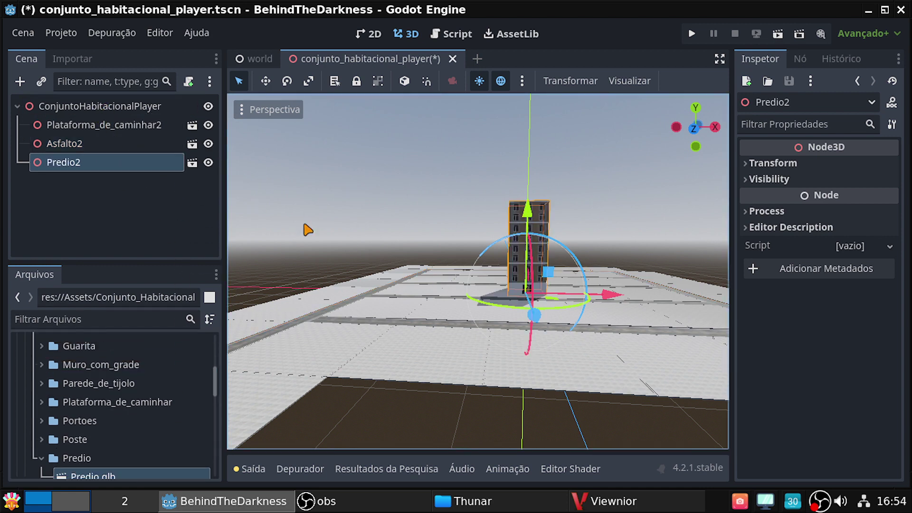
Step: Zoom in and orbit around Predio2 to inspect its ground floor and entrance door
middle_click_drag(565, 343, 475, 347)
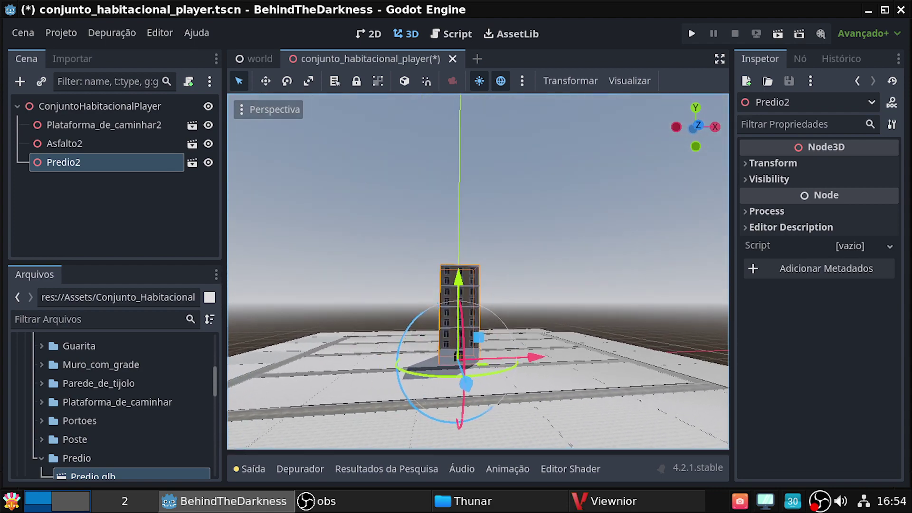
scroll(477, 271, "up", 5)
scroll(477, 271, "up", 2)
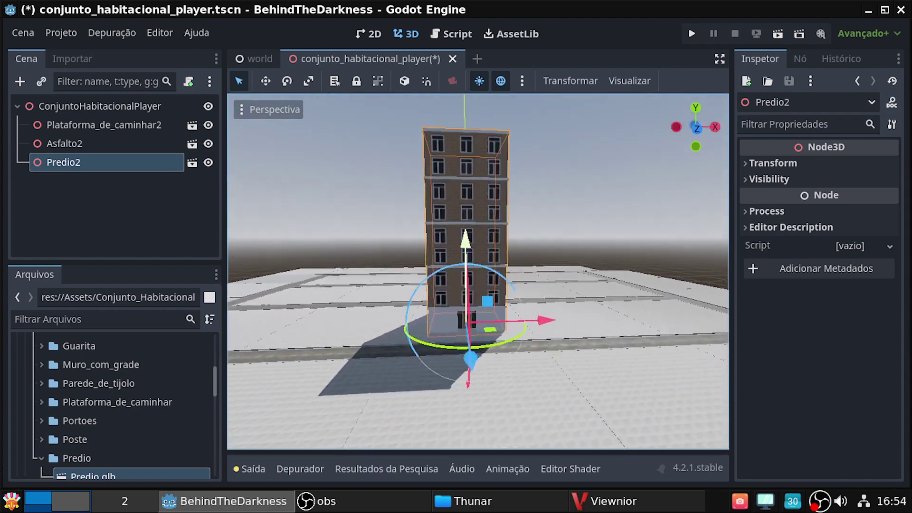
scroll(477, 271, "up", 2)
scroll(477, 270, "up", 2)
scroll(478, 271, "up", 2)
scroll(477, 271, "up", 2)
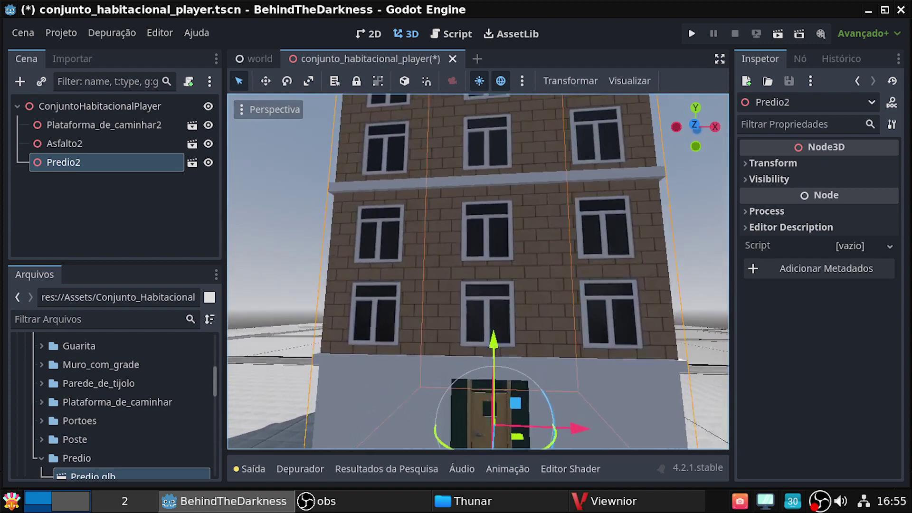
scroll(477, 271, "up", 2)
scroll(477, 271, "up", 2)
scroll(477, 271, "up", 2)
middle_click_drag(504, 347, 380, 347)
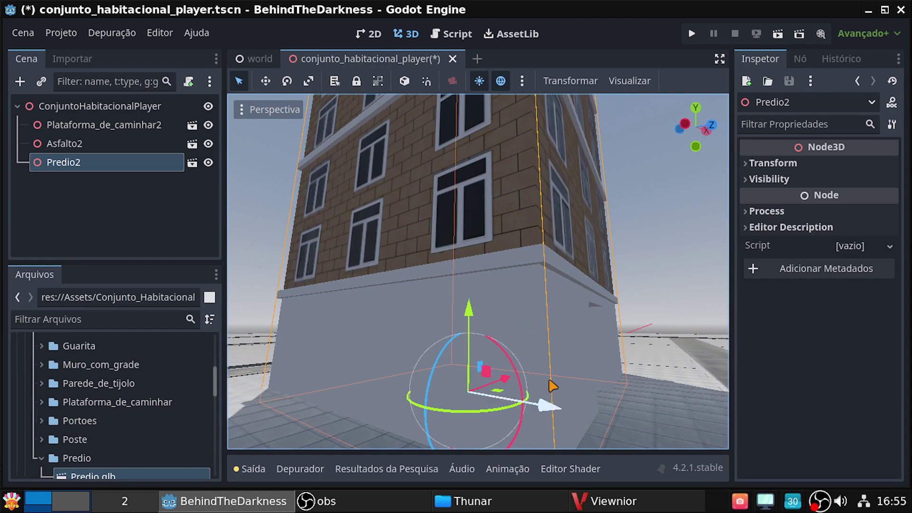
mouse_move(582, 362)
middle_mouse_down()
mouse_move(503, 362)
mouse_move(504, 295)
mouse_move(390, 309)
mouse_move(586, 335)
middle_mouse_up()
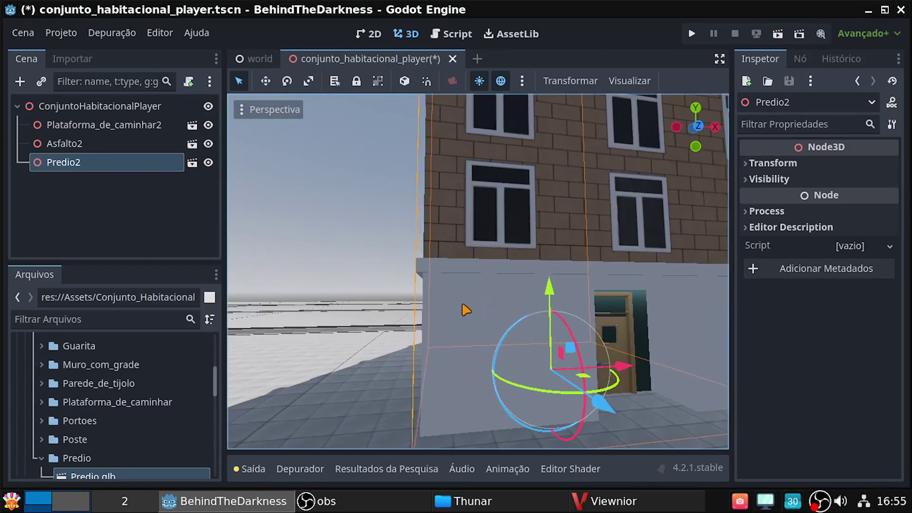
middle_click_drag(465, 309, 399, 290)
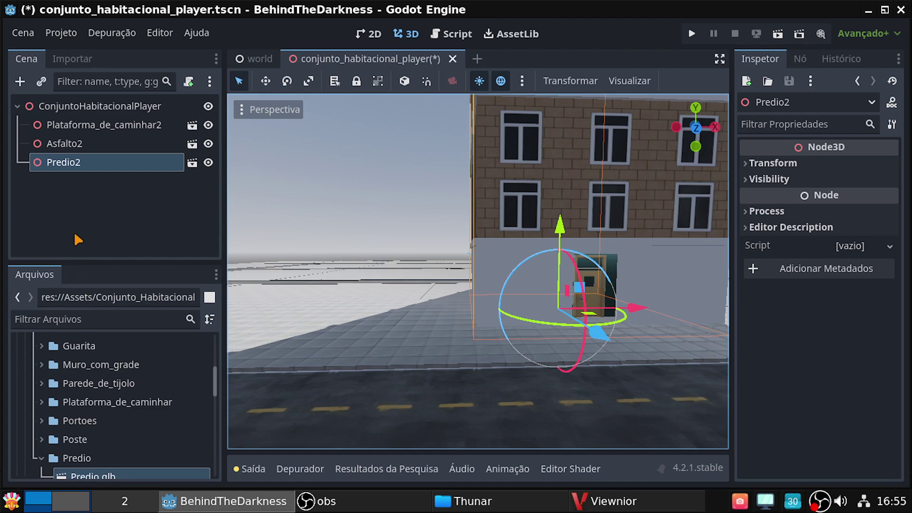
left_click_drag(94, 476, 82, 125)
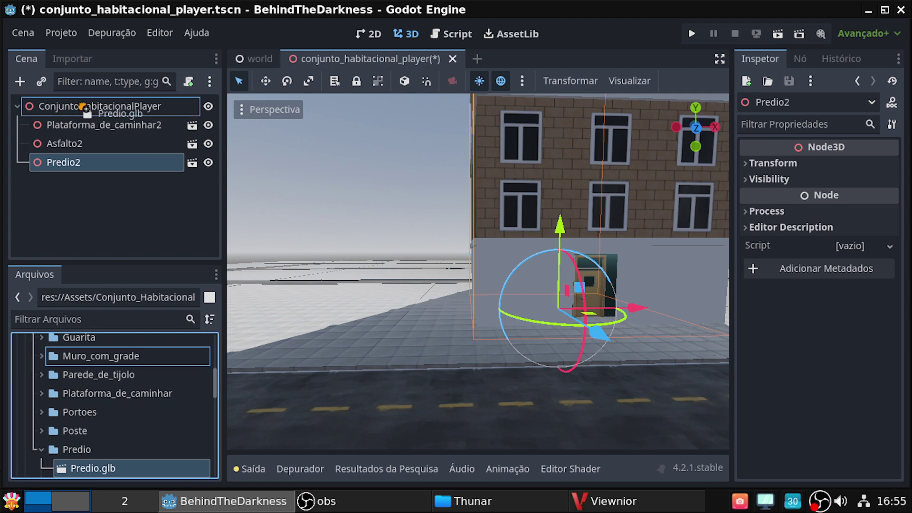
Step: Add three more Predio.glb buildings under the root as Predio3, Predio4 and Predio5
left_click_drag(82, 126, 84, 108)
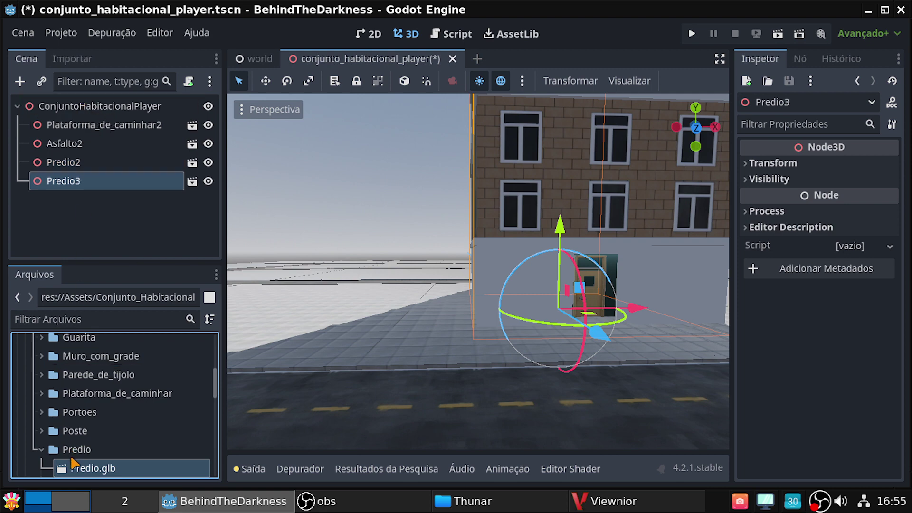
left_click_drag(76, 468, 77, 110)
left_click_drag(96, 471, 120, 109)
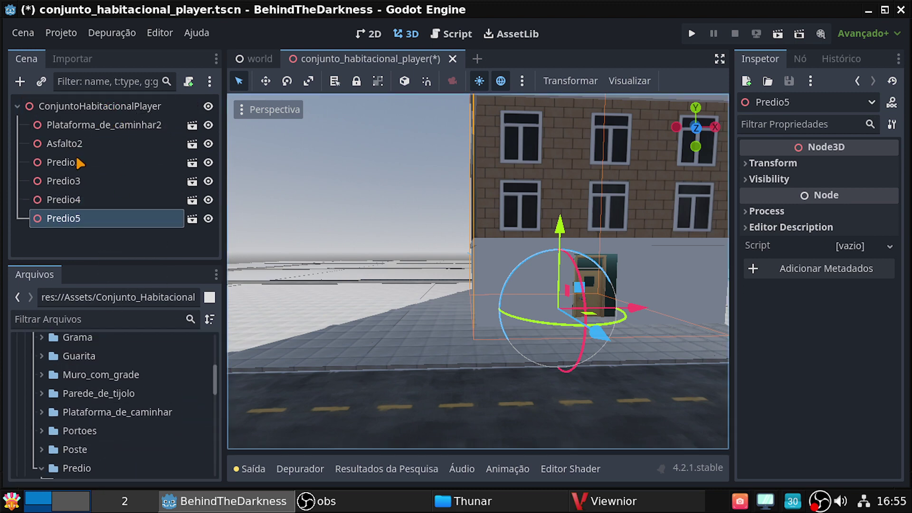
Step: Open Add Child Node on the ConjuntoHabitacionalPlayer root and search for 'node'
left_click(95, 108)
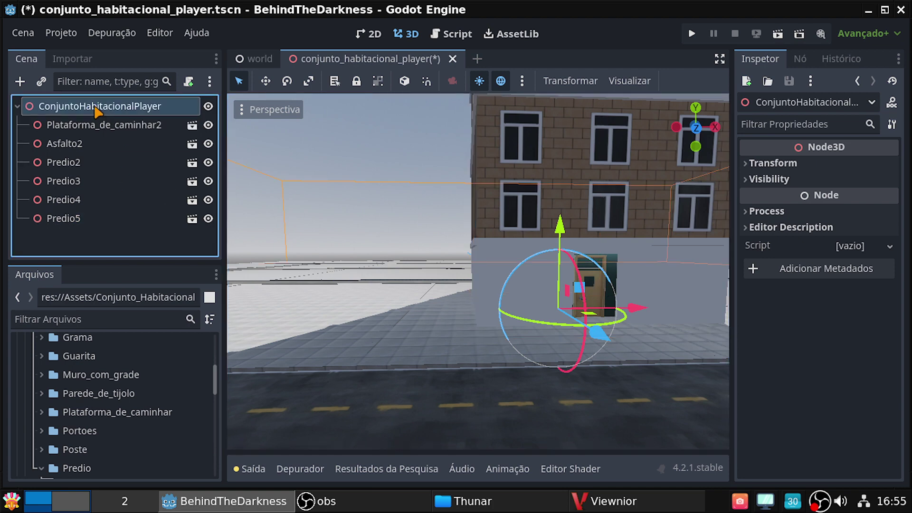
right_click(96, 109)
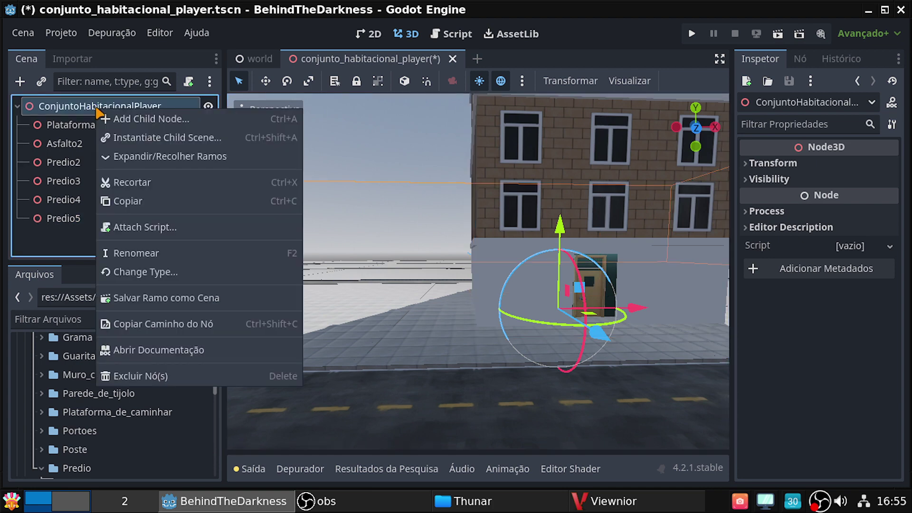
left_click(152, 117)
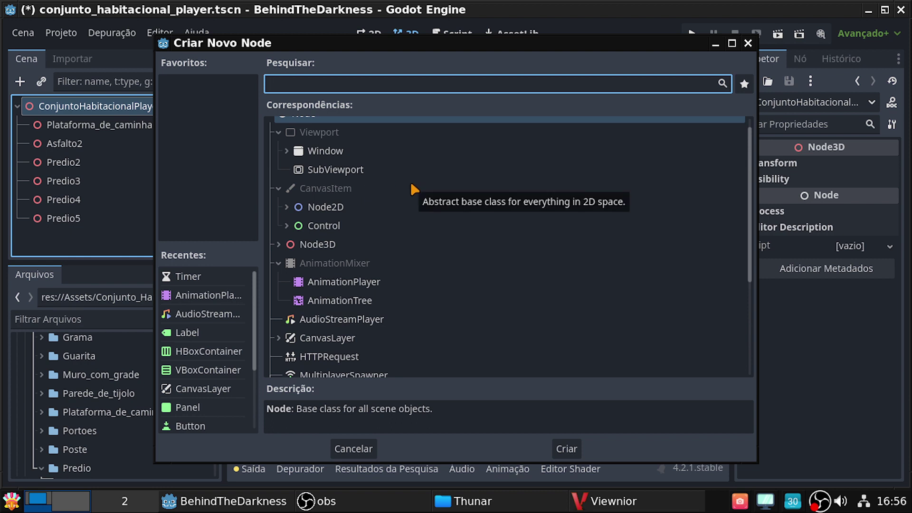
type("nod")
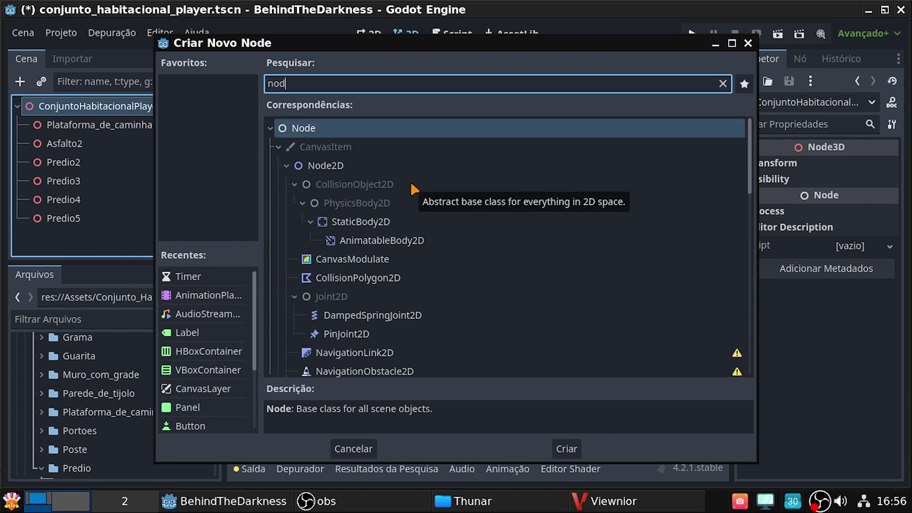
type("e")
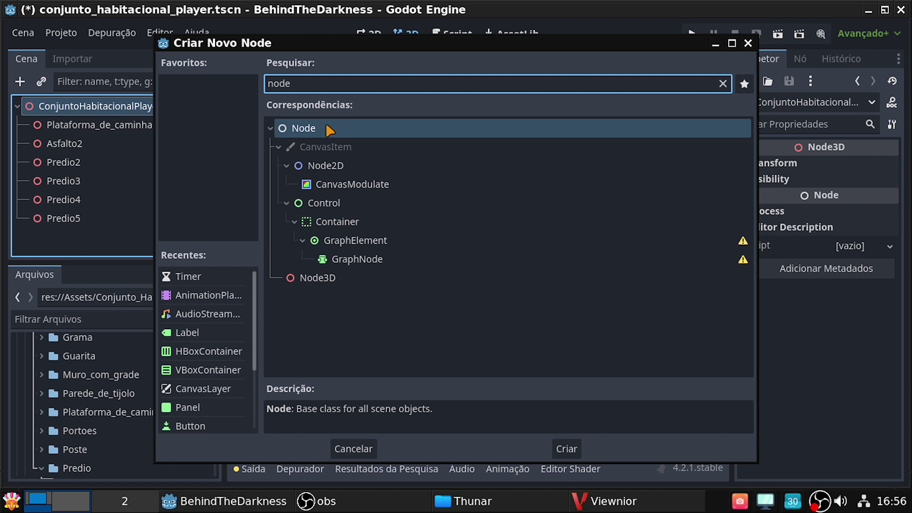
Step: Add a plain Node, move Predio2 through Predio5 under it, and rename it Predios
left_click(574, 452)
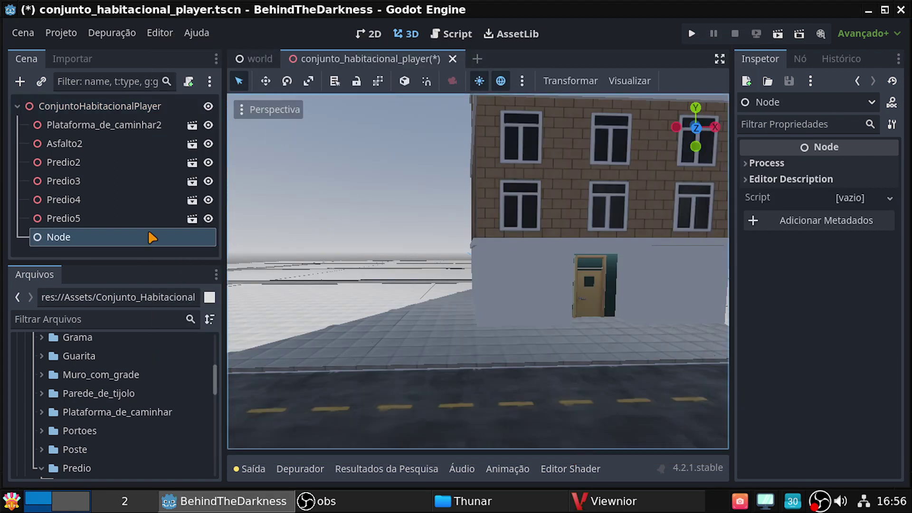
left_click(70, 161)
left_click(76, 219, "shift")
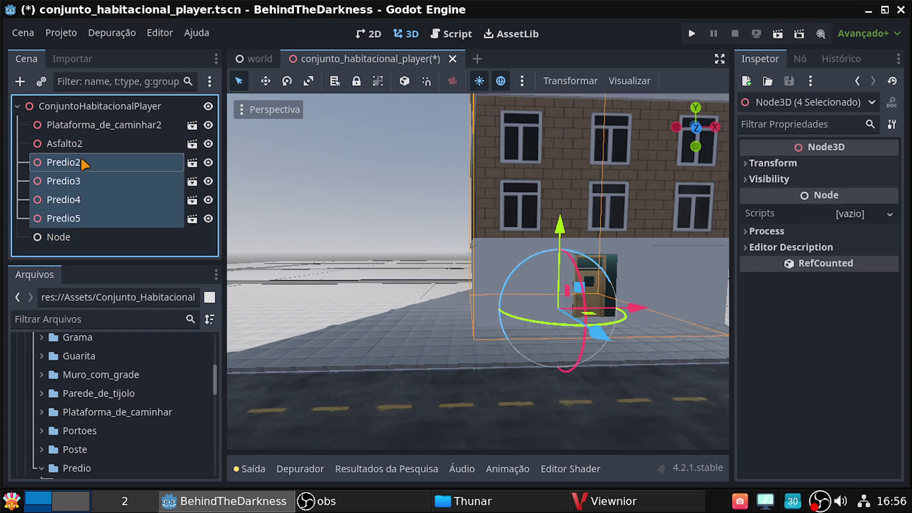
left_click_drag(80, 162, 72, 237)
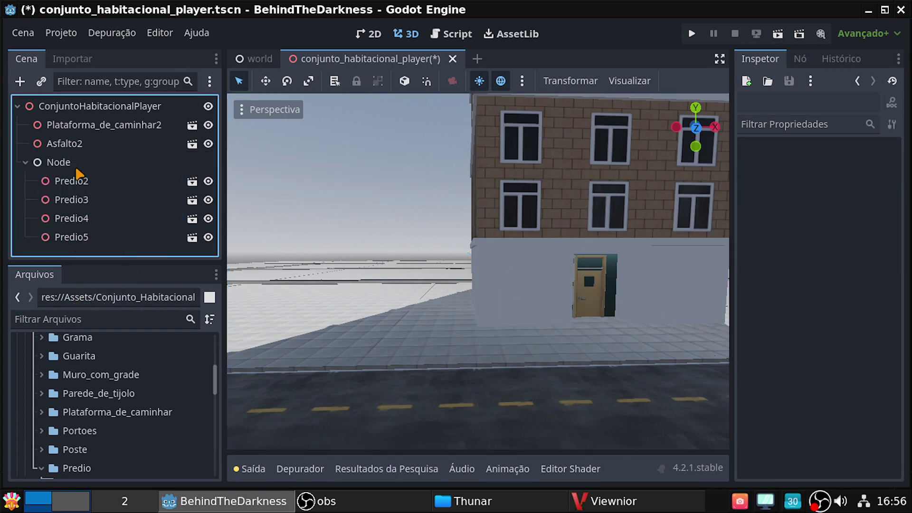
left_click(76, 162)
left_click(76, 162)
type("Predio")
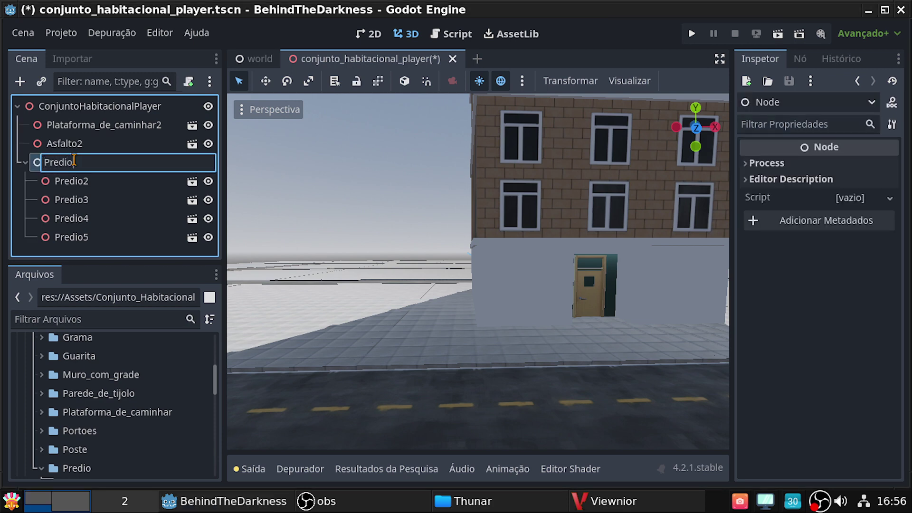
type("s")
key("Return")
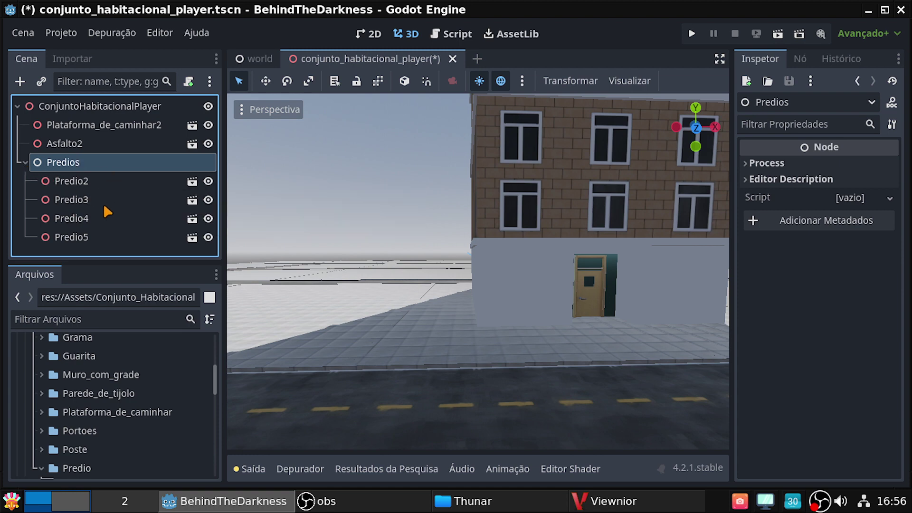
Step: Frame the buildings in the 3D view and compare them with the 4-Cycles.png reference render
double_click(132, 199)
left_click(98, 184)
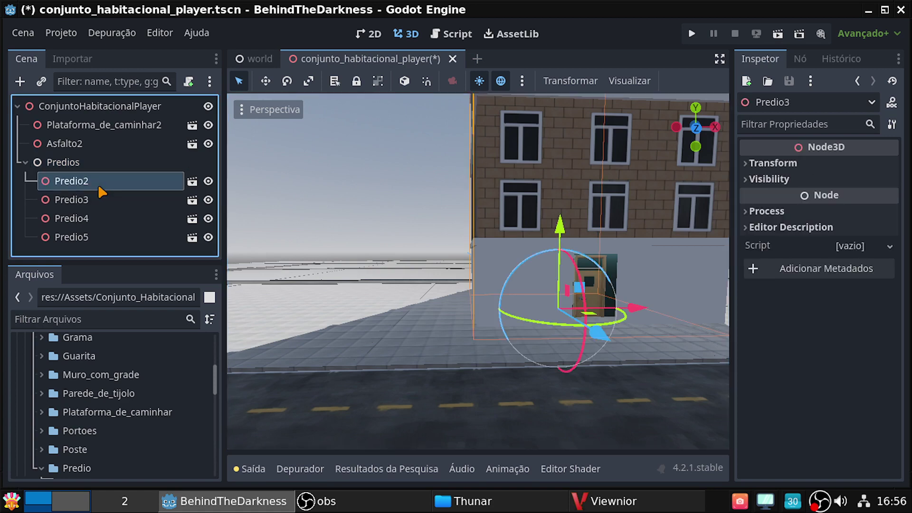
key("f")
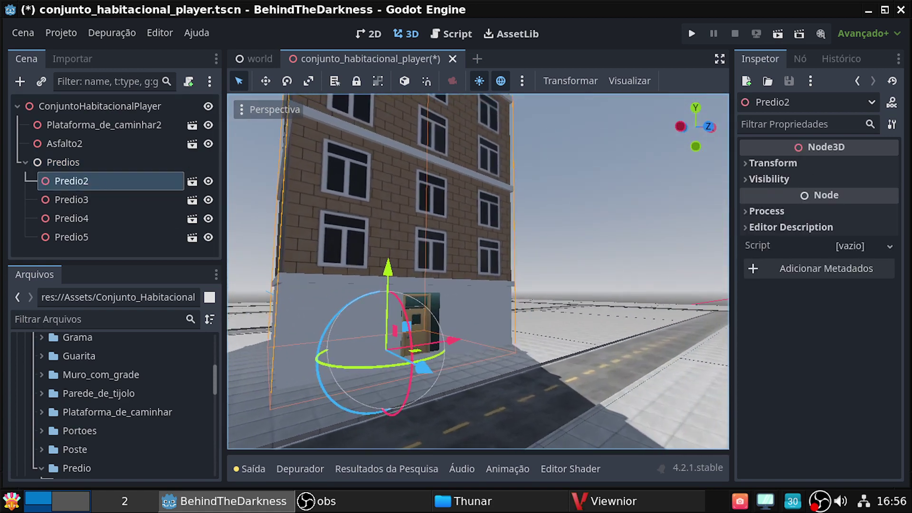
left_click(72, 236, "shift")
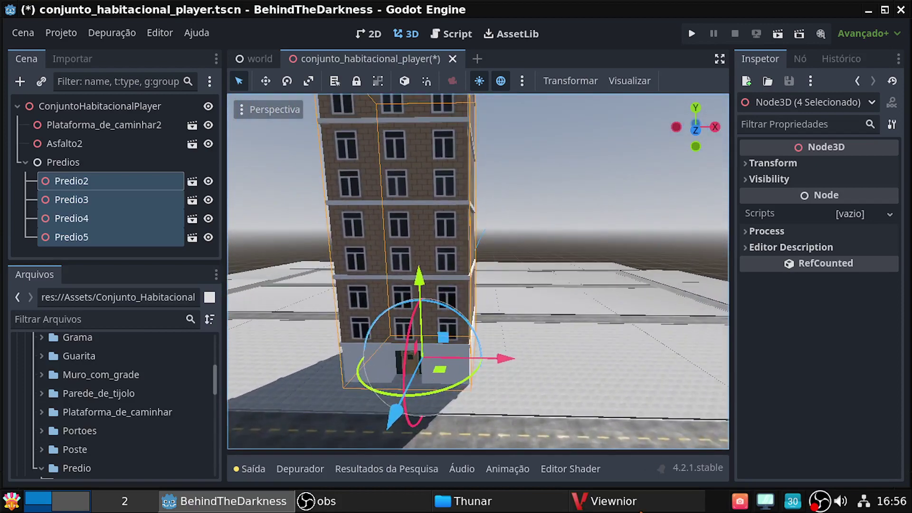
left_click(644, 508)
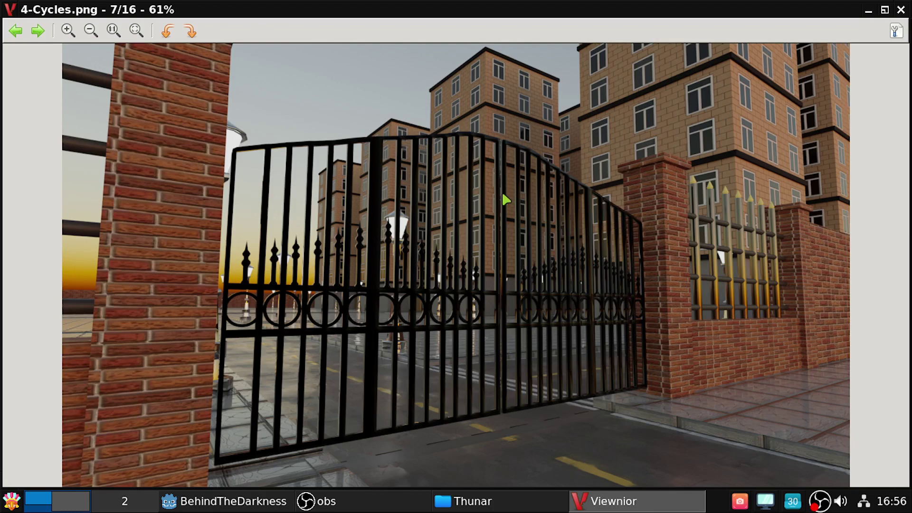
left_click(901, 10)
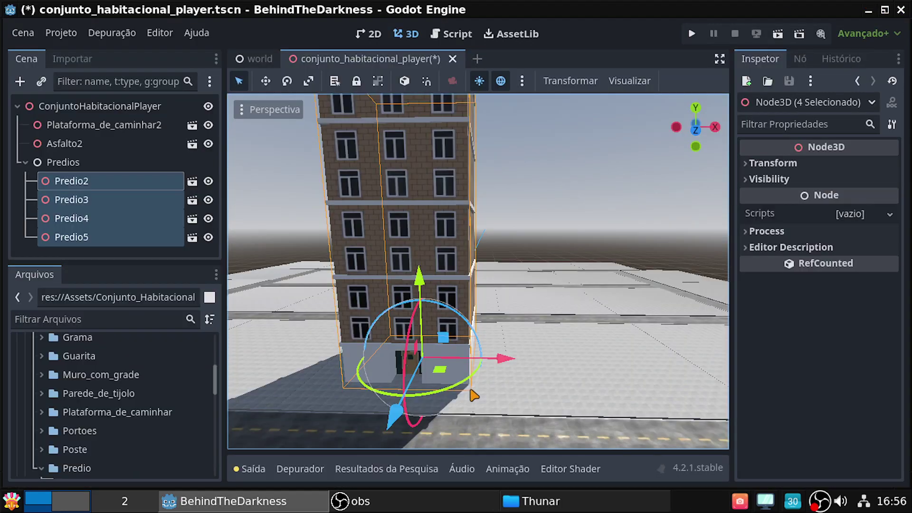
Step: Open 5-Eevee.png from the reference renders folder with Viewnior
left_click(555, 503)
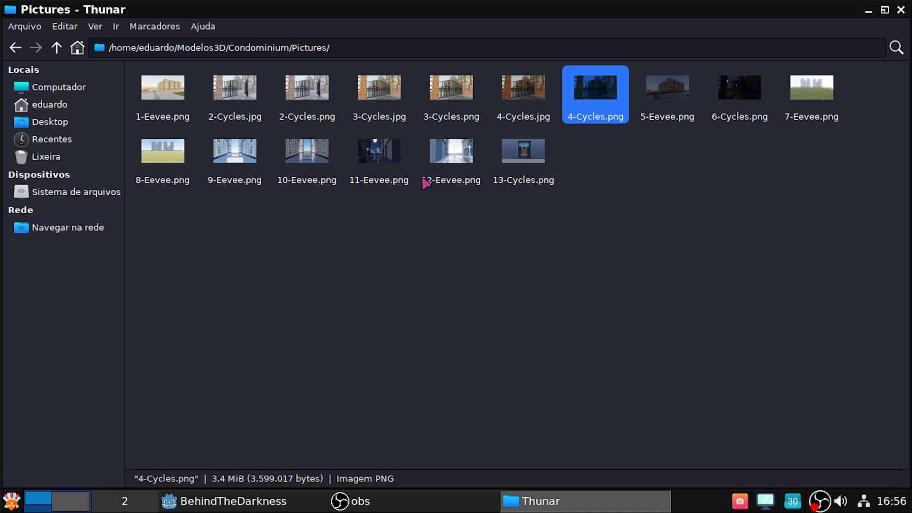
right_click(674, 95)
left_click(714, 108)
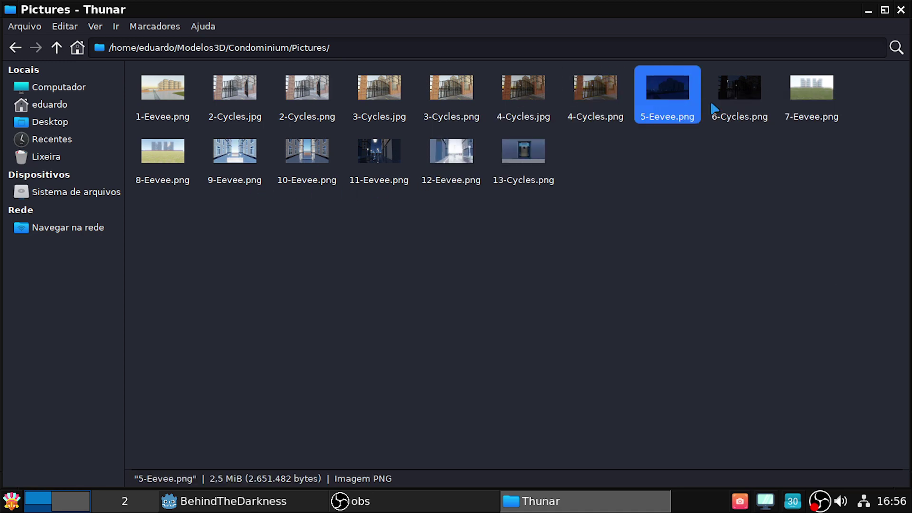
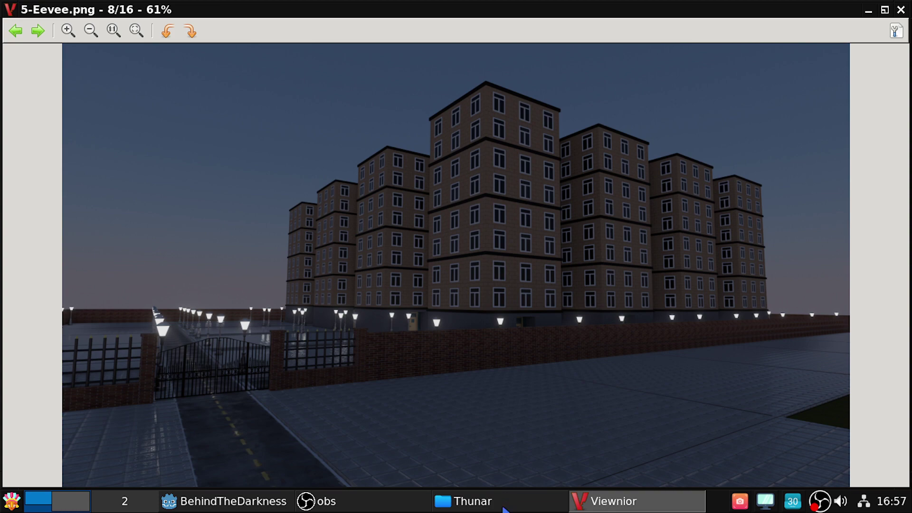
Step: Leave Viewnior and bring back the Godot editor showing the conjunto_habitacional_player scene
left_click(236, 508)
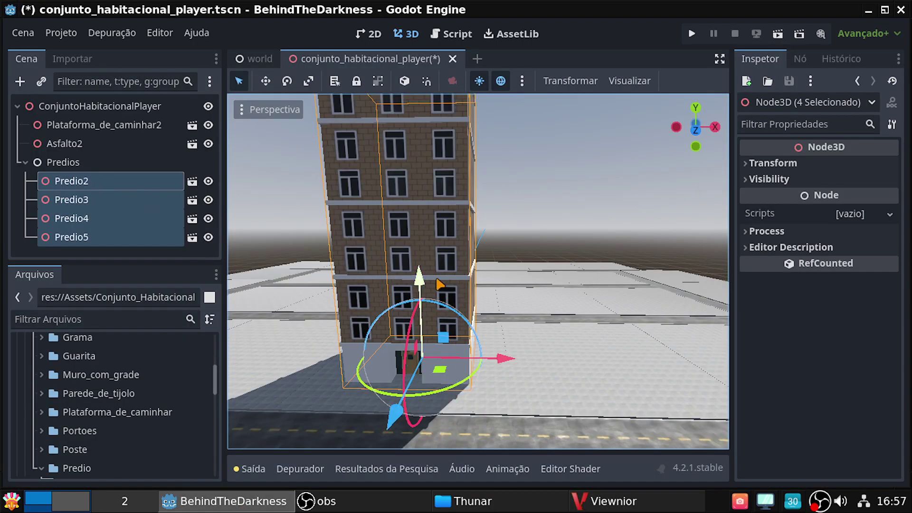
Step: Raise the selected buildings Predio2–Predio5 about one unit on Y
middle_click_drag(564, 311, 564, 266)
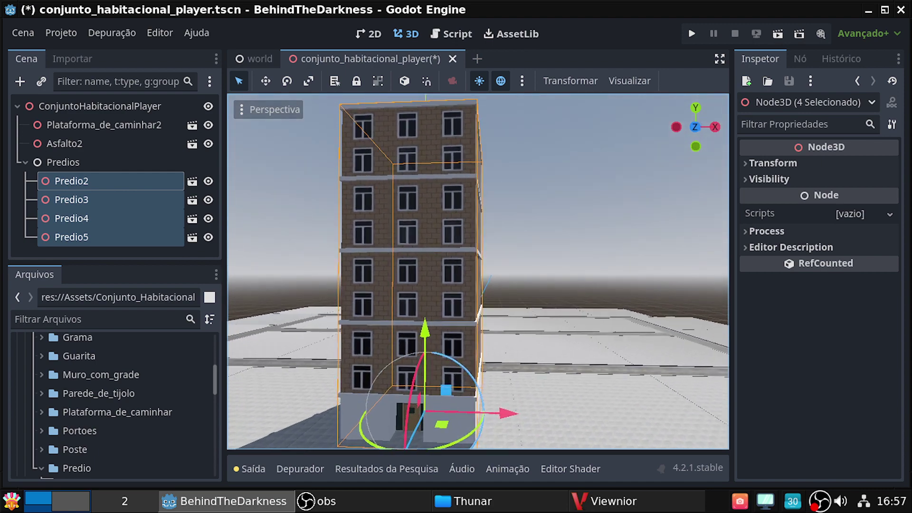
scroll(478, 271, "up", 5)
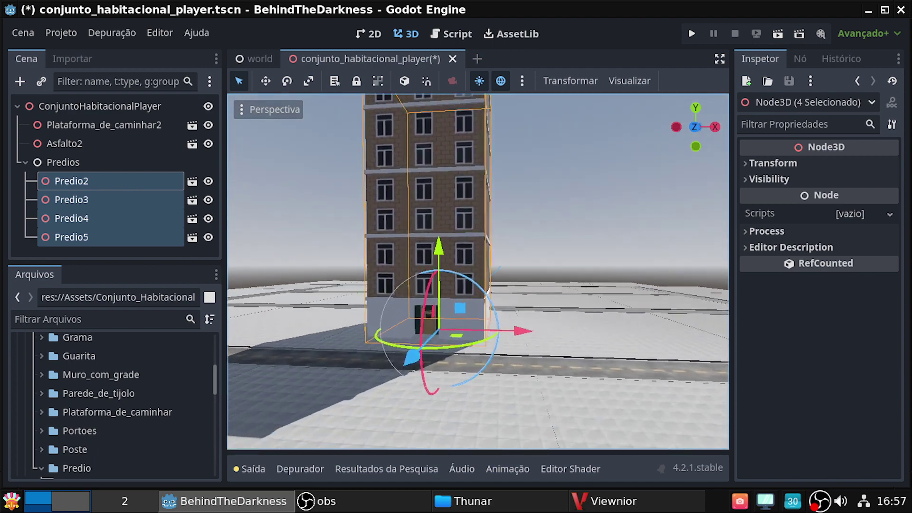
scroll(478, 271, "up", 2)
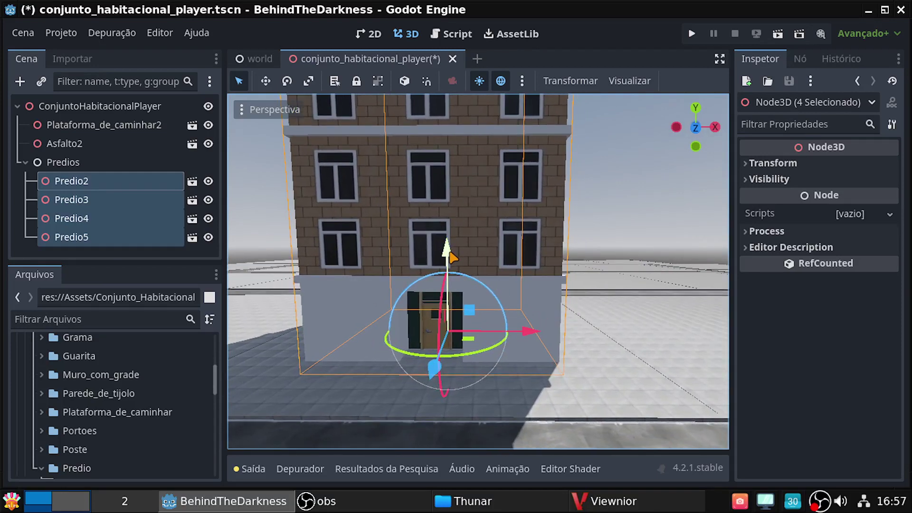
left_click_drag(449, 252, 449, 245)
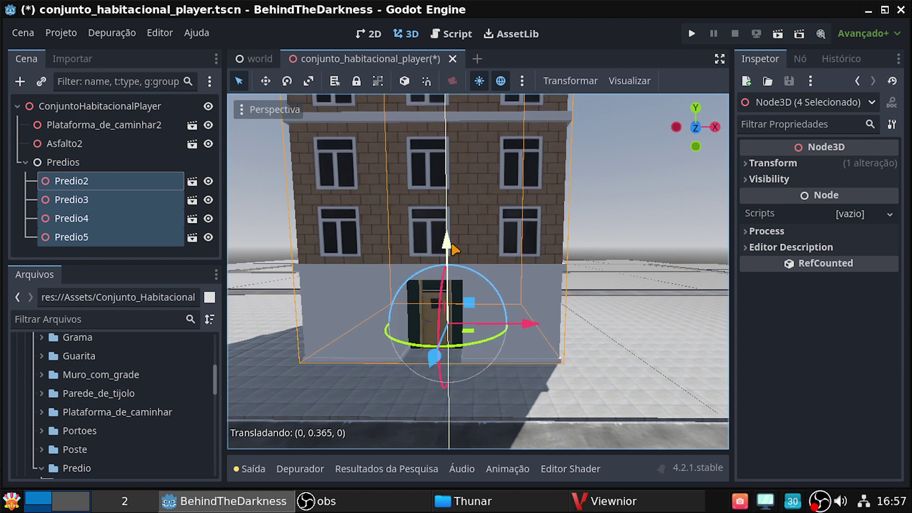
left_click_drag(450, 245, 458, 241)
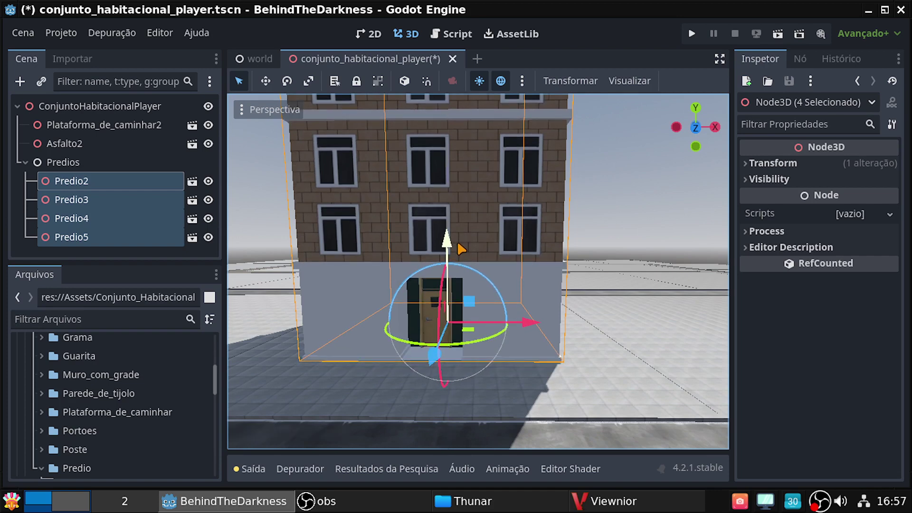
right_click_drag(457, 241, 456, 209)
Step: Lower the four buildings about 0.034 units, checking the fit at the door close-up
key("w")
key("w")
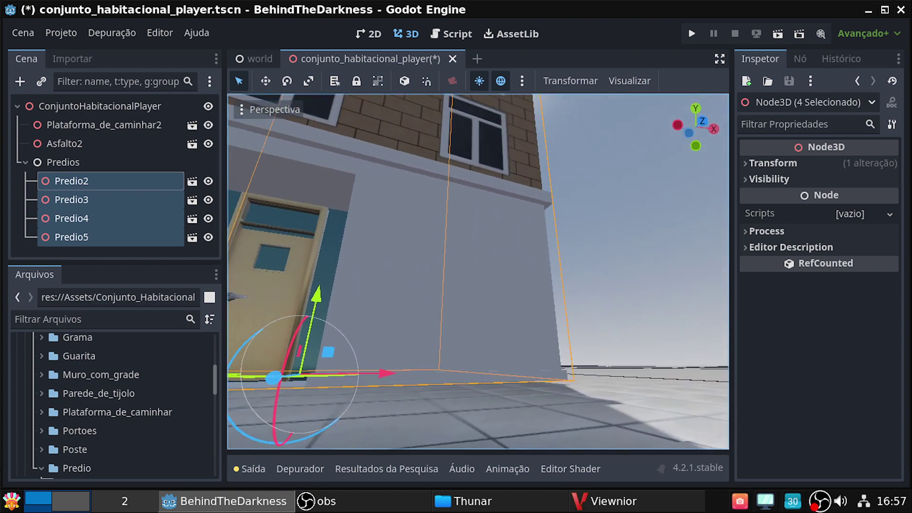
right_click_drag(501, 303, 500, 303)
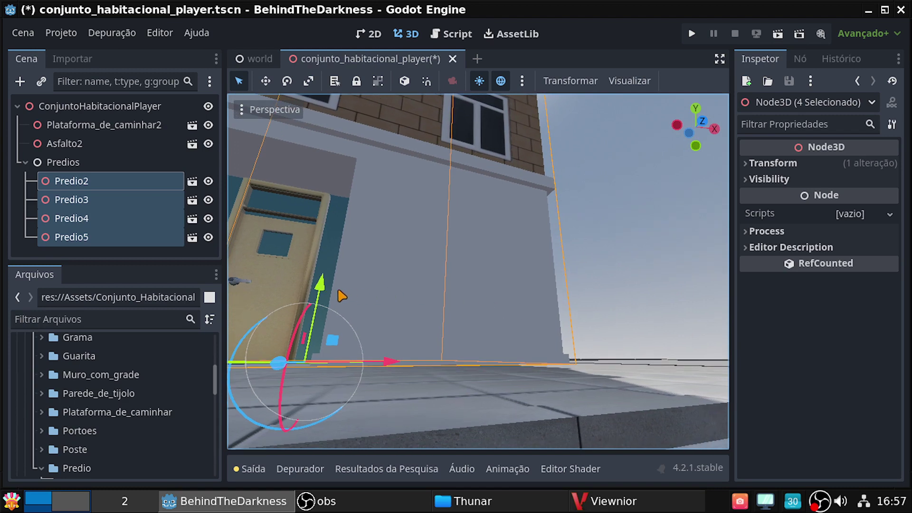
left_click_drag(322, 287, 327, 287)
right_click_drag(327, 286, 327, 287)
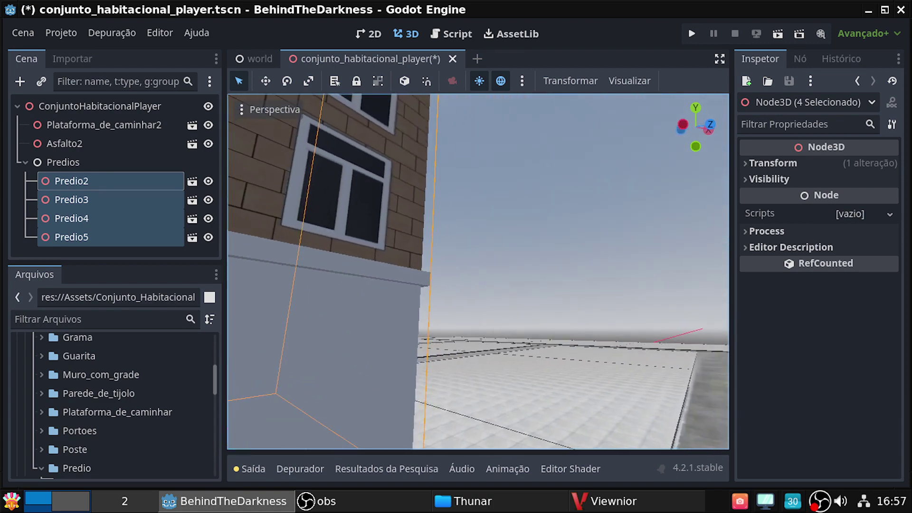
right_click_drag(378, 301, 379, 302)
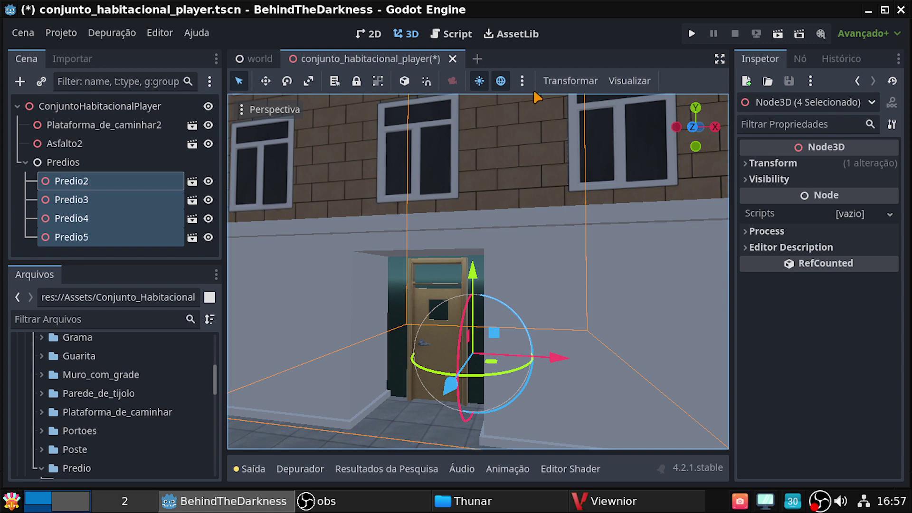
Step: Look through the Transformar menu and the sun/environment preview settings, then close them
left_click(582, 81)
mouse_move(617, 81)
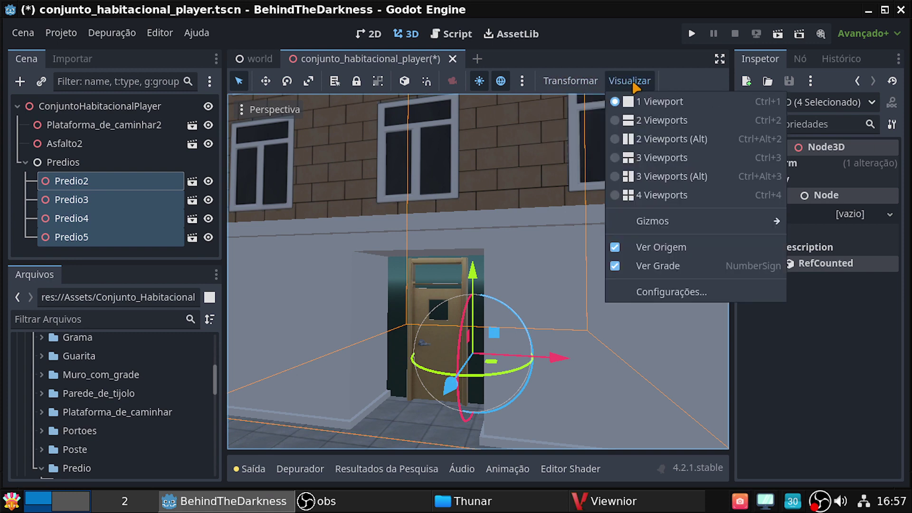
mouse_move(630, 219)
left_click(522, 81)
left_click(522, 81)
left_click(561, 85)
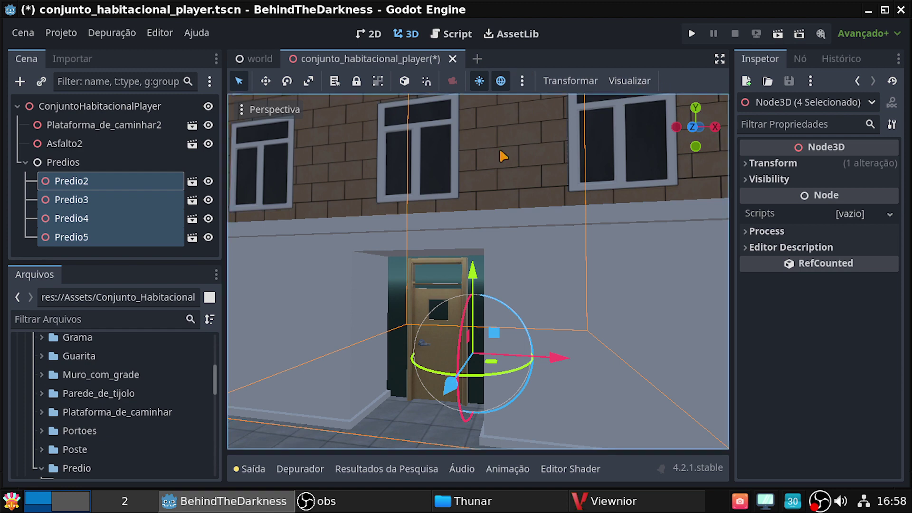
Step: Clear the selection and switch the viewport to the orthographic Visão Frontal view
scroll(422, 194, "down", 5)
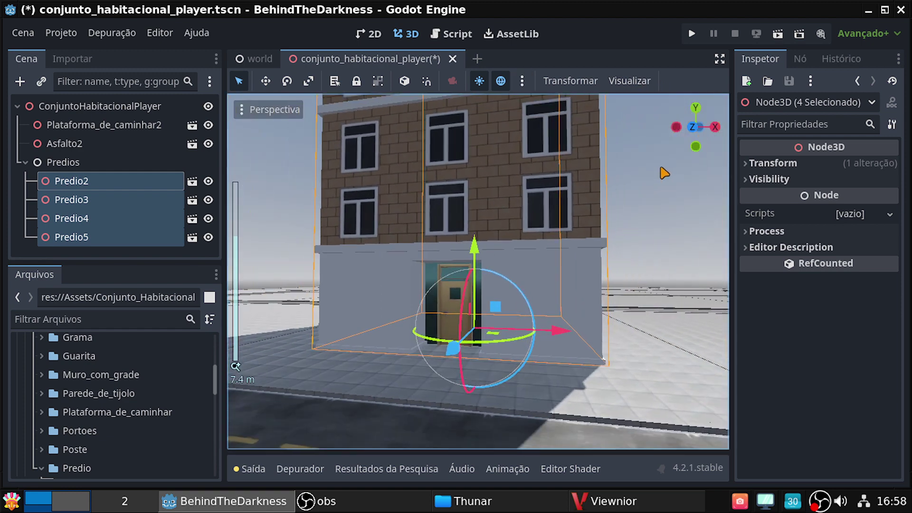
left_click(656, 177)
left_click(251, 110)
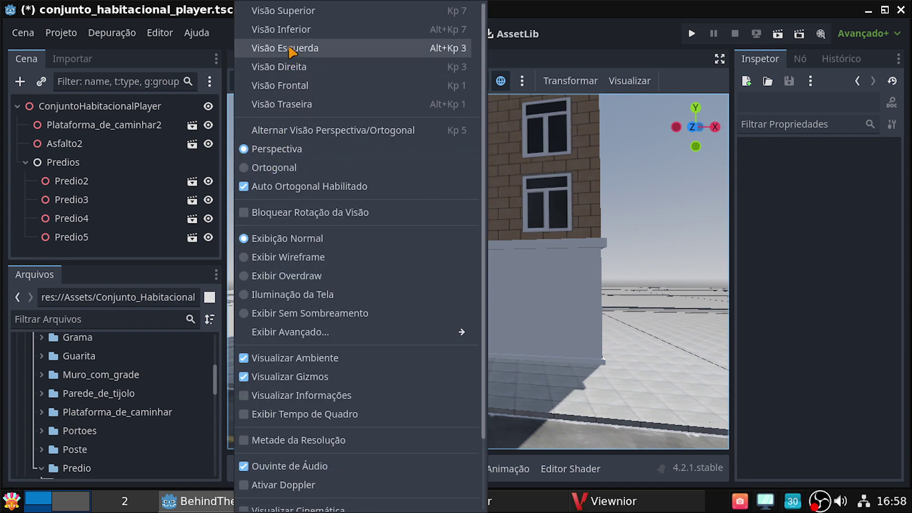
left_click(282, 88)
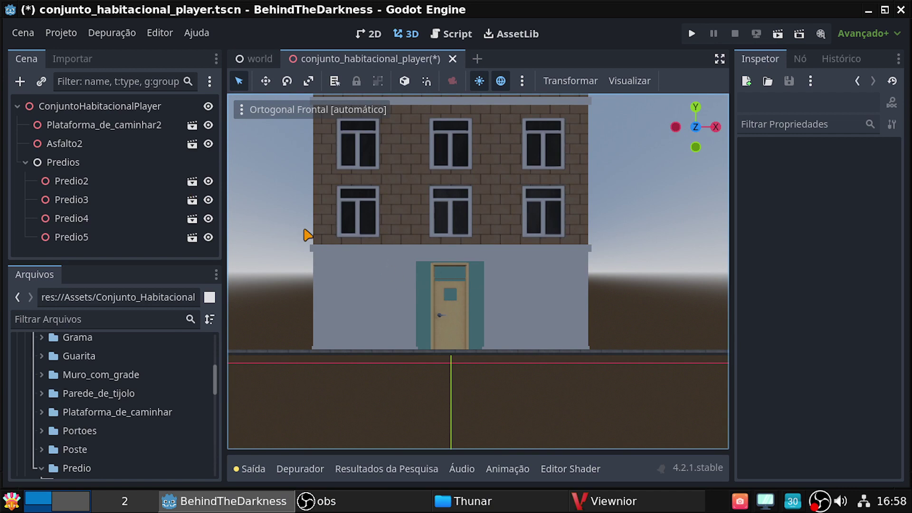
Step: Select Predio2 through Predio5 and raise them 0.036 units on Y so the doors meet the sidewalk
left_click(87, 181)
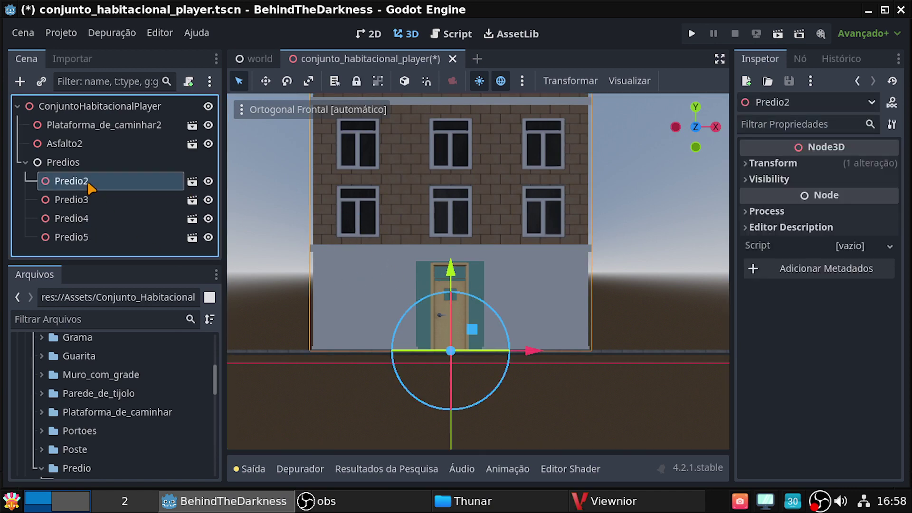
left_click(81, 239, "shift")
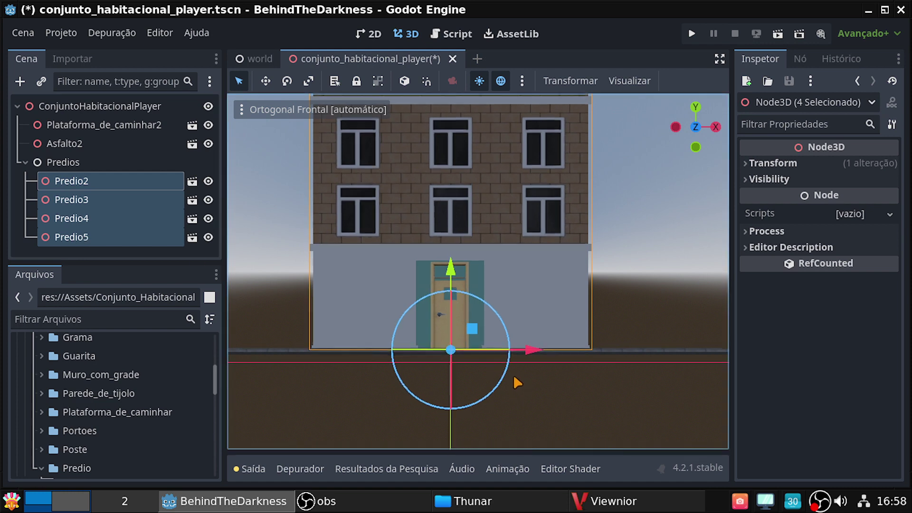
middle_click_drag(517, 381, 514, 372, "shift")
key("w")
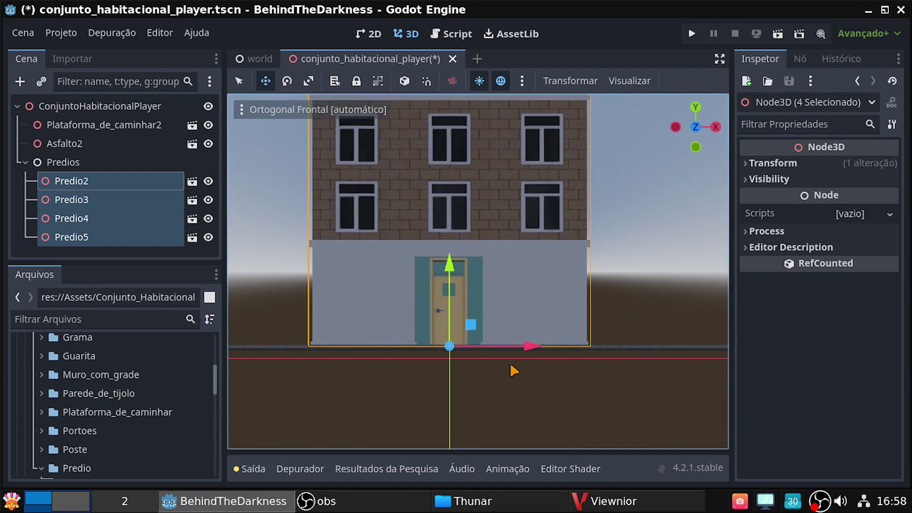
scroll(513, 373, "up", 3)
scroll(504, 375, "up", 1)
middle_click_drag(494, 380, 487, 302, "shift")
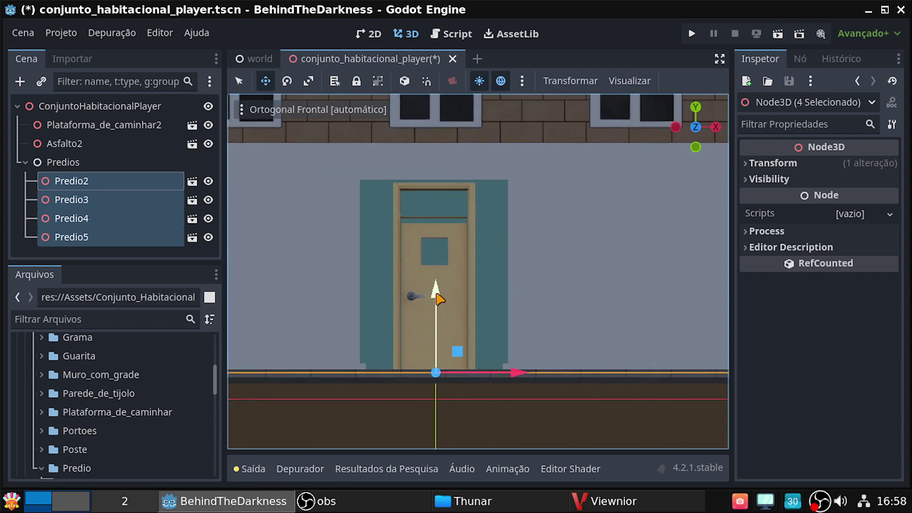
left_click_drag(440, 299, 440, 295)
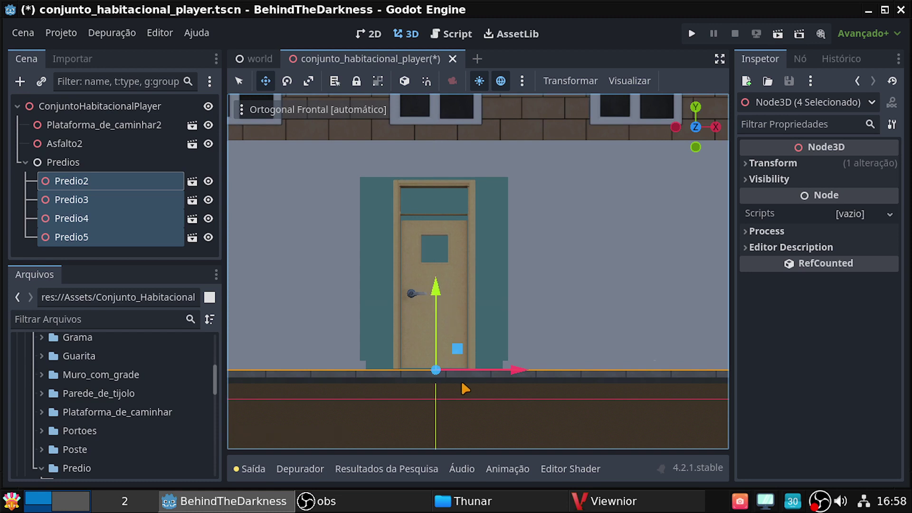
Step: Switch to rotate mode and return the viewport to Perspectiva
key("e")
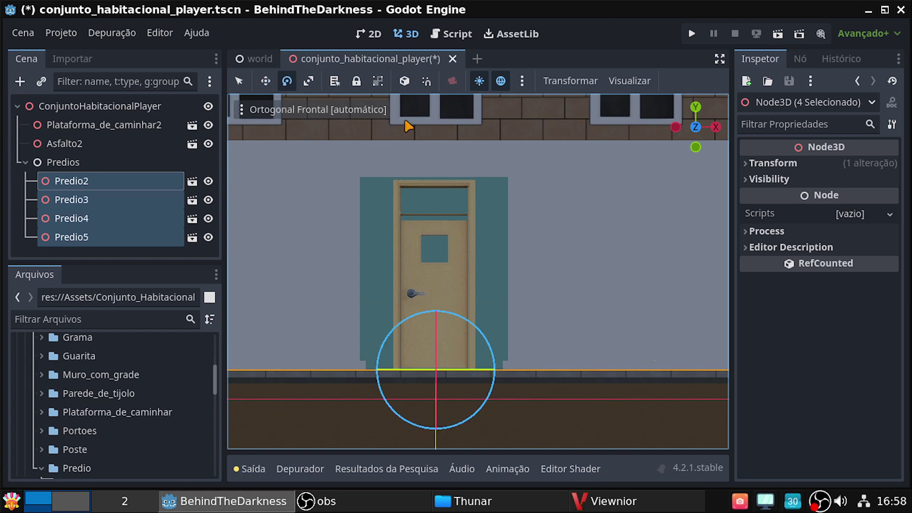
left_click(249, 111)
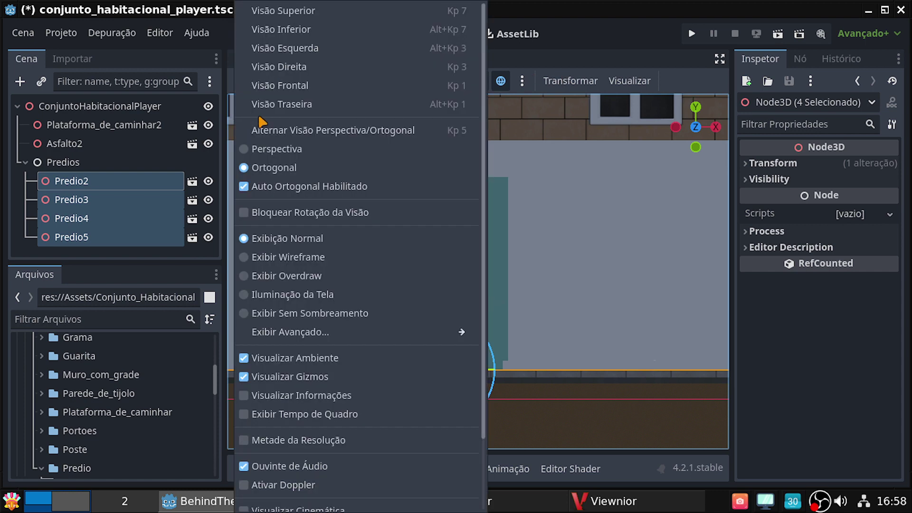
left_click(275, 149)
left_click(548, 278)
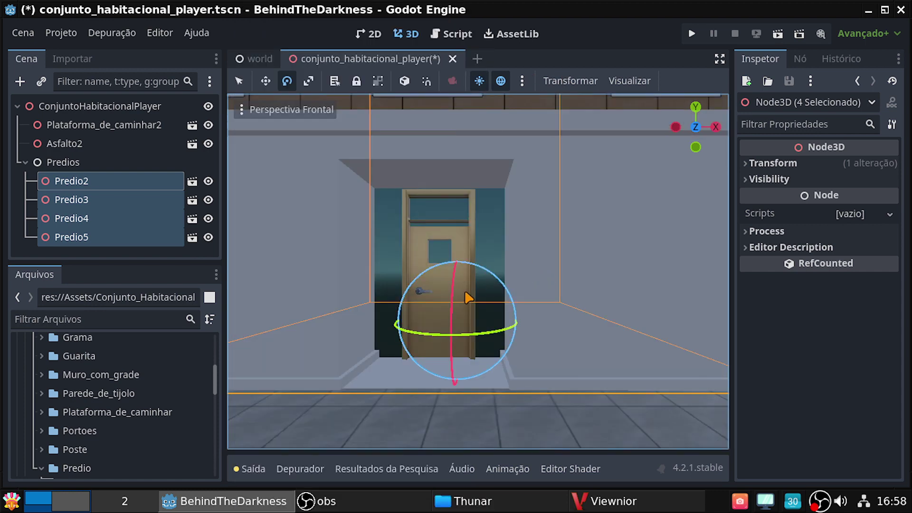
mouse_move(395, 338)
middle_mouse_down()
mouse_move(395, 349)
mouse_move(552, 438)
mouse_move(560, 324)
mouse_move(475, 354)
middle_mouse_up()
scroll(416, 349, "down", 3)
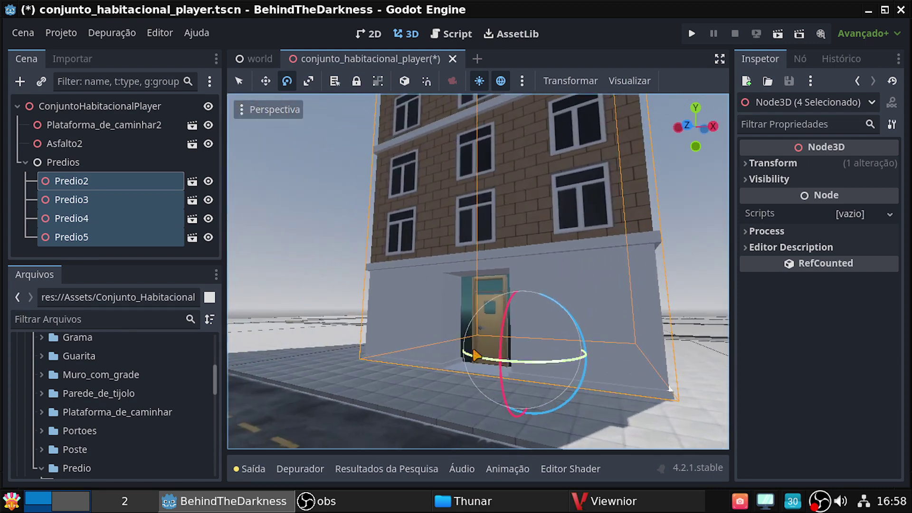
left_click(265, 82)
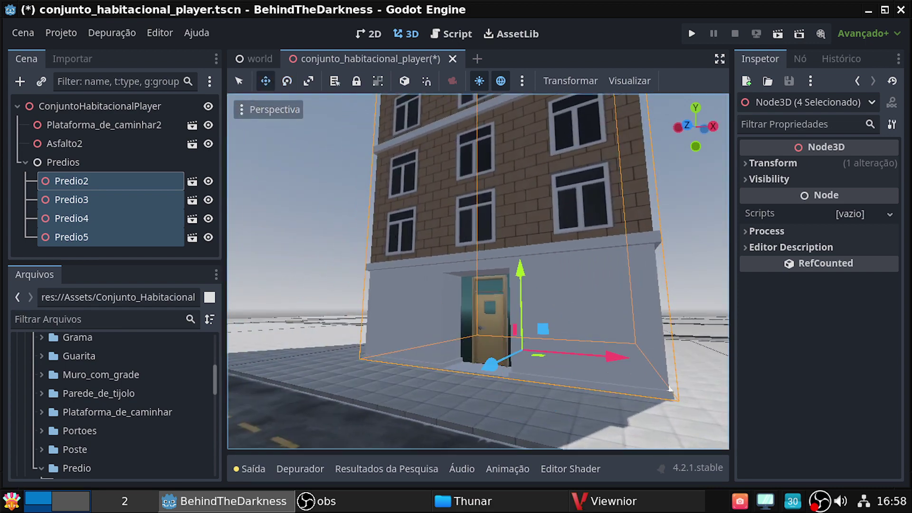
middle_click_drag(670, 389, 387, 363)
scroll(475, 377, "down", 2)
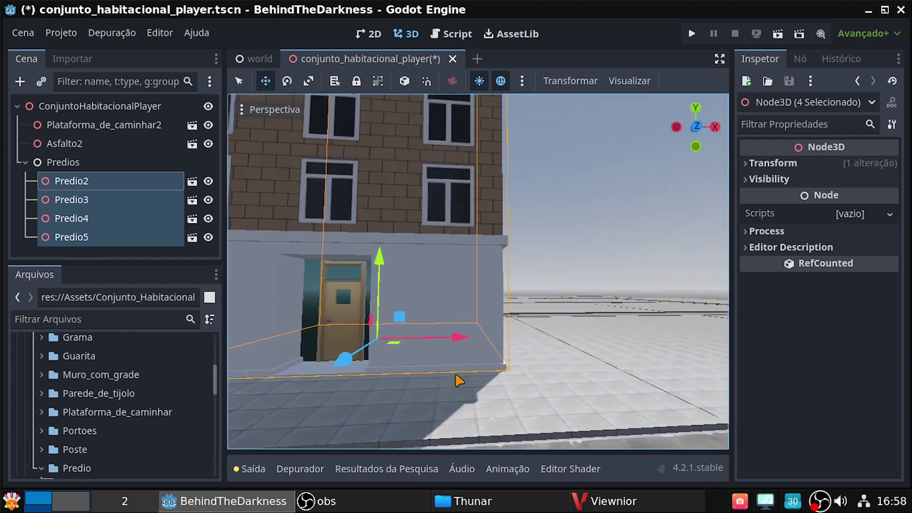
scroll(463, 387, "down", 3)
scroll(460, 384, "down", 3)
scroll(458, 394, "down", 3)
mouse_move(458, 397)
middle_mouse_down()
mouse_move(582, 384)
mouse_move(346, 377)
mouse_move(420, 348)
mouse_move(564, 350)
mouse_move(412, 353)
middle_mouse_up()
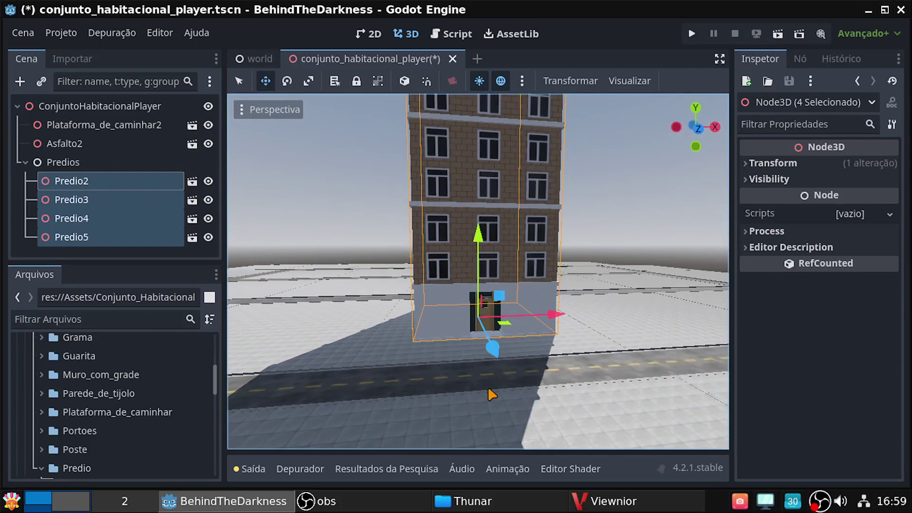
mouse_move(463, 391)
middle_mouse_down()
mouse_move(280, 400)
mouse_move(654, 403)
mouse_move(358, 393)
mouse_move(479, 399)
middle_mouse_up()
Step: Move Predio2 along X, about 19 units left, then 5 units back right
left_click(144, 181)
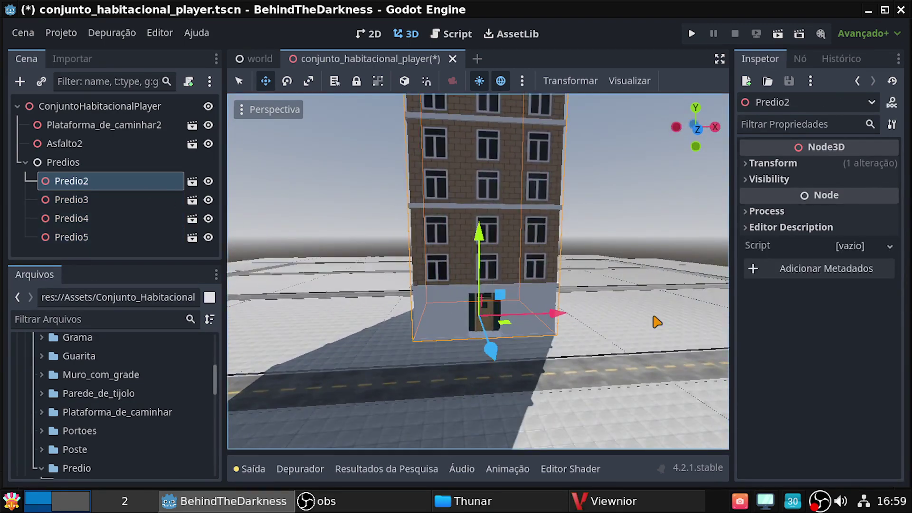
mouse_move(629, 343)
middle_mouse_down()
mouse_move(611, 351)
mouse_move(602, 336)
middle_mouse_up()
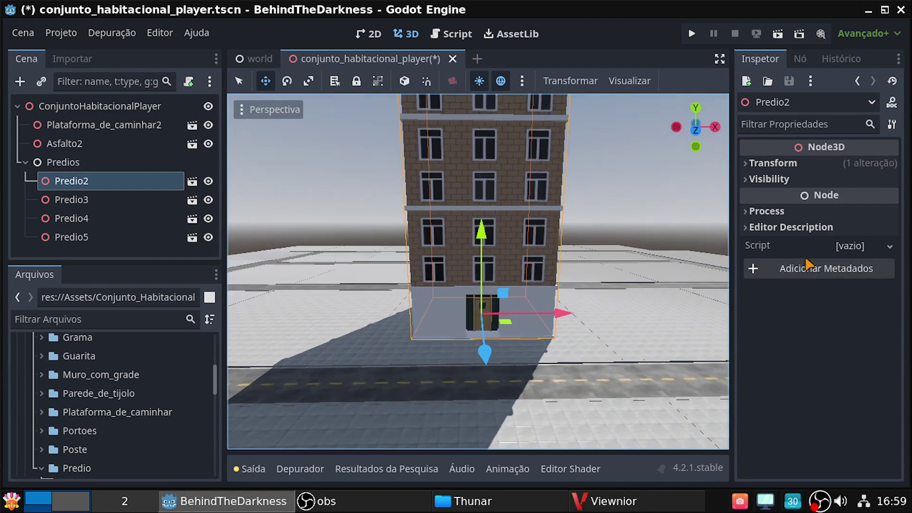
mouse_move(494, 334)
left_mouse_down()
mouse_move(527, 342)
mouse_move(672, 329)
mouse_move(633, 331)
left_mouse_up()
mouse_move(631, 356)
middle_mouse_down("shift")
mouse_move(606, 348)
mouse_move(641, 385)
mouse_move(495, 336)
middle_mouse_up("shift")
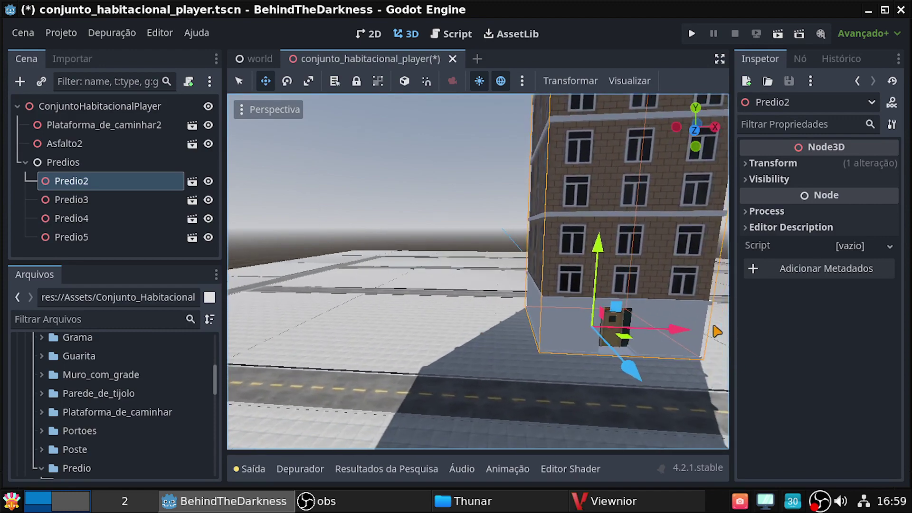
left_click_drag(690, 337, 387, 324)
middle_click_drag(503, 352, 669, 368, "shift")
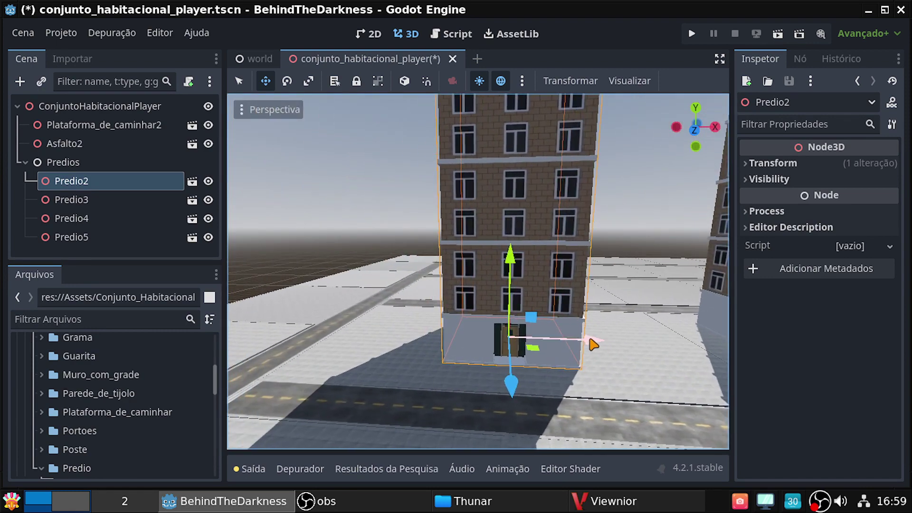
left_click_drag(607, 348, 666, 358)
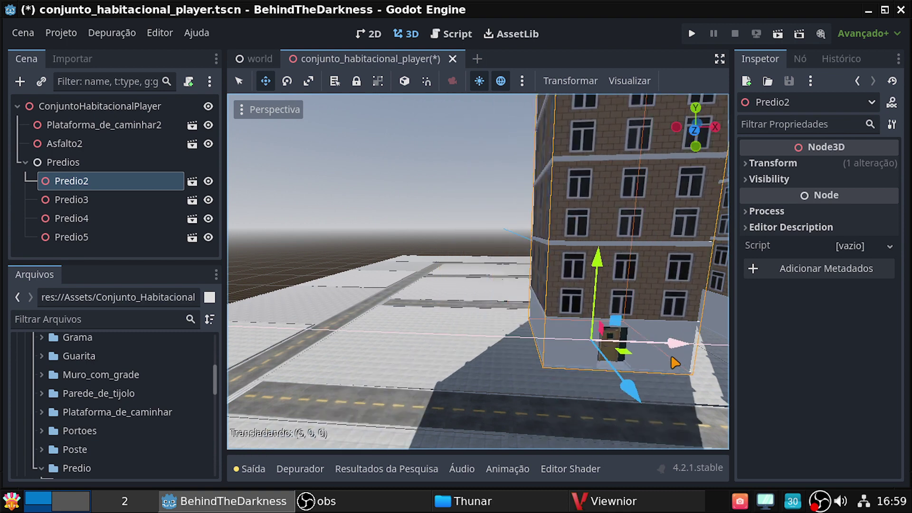
mouse_move(653, 389)
middle_mouse_down()
mouse_move(406, 324)
mouse_move(588, 350)
middle_mouse_up()
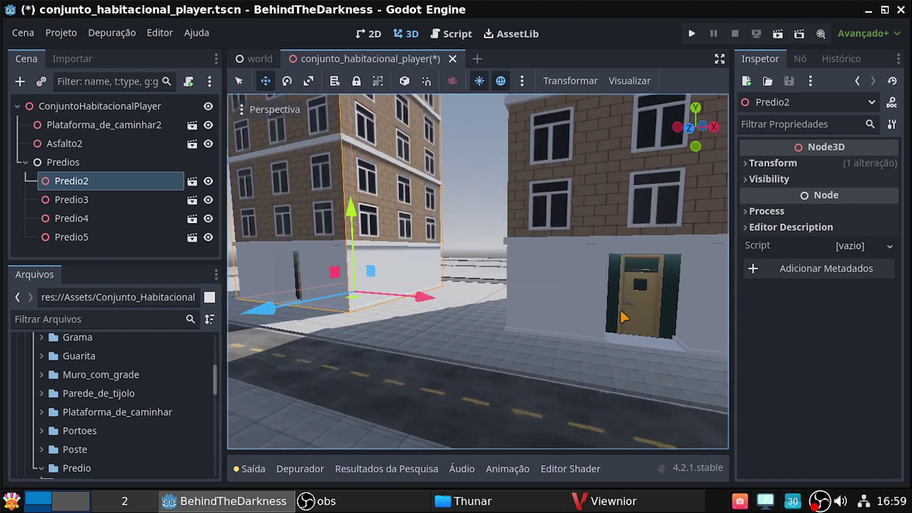
Step: Select Predio4 and move it 12 units right along X, then fly into the alley
left_click(116, 200)
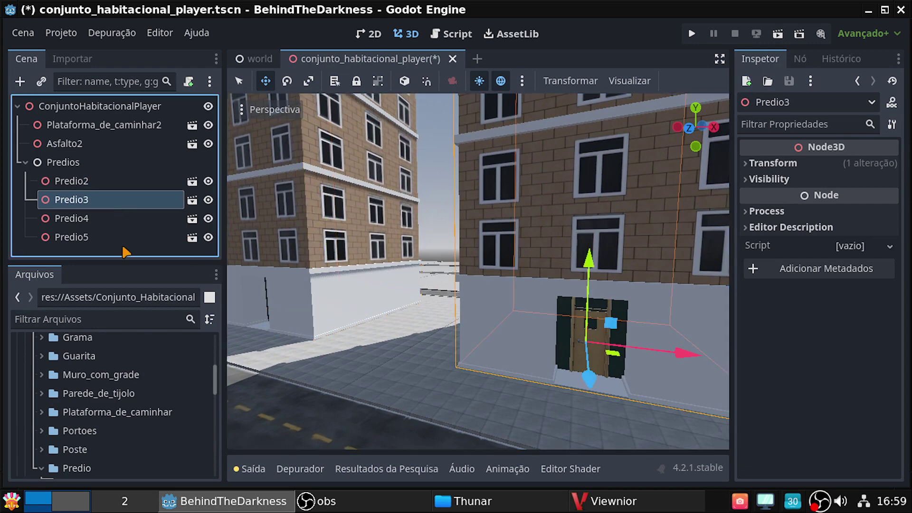
left_click(109, 217)
mouse_move(449, 336)
middle_mouse_down()
mouse_move(325, 327)
mouse_move(548, 381)
mouse_move(643, 391)
mouse_move(518, 366)
mouse_move(505, 383)
mouse_move(438, 347)
middle_mouse_up()
scroll(572, 378, "down", 3)
scroll(564, 362, "down", 2)
scroll(586, 401, "down", 3)
scroll(542, 389, "down", 2)
left_click_drag(439, 347, 677, 392)
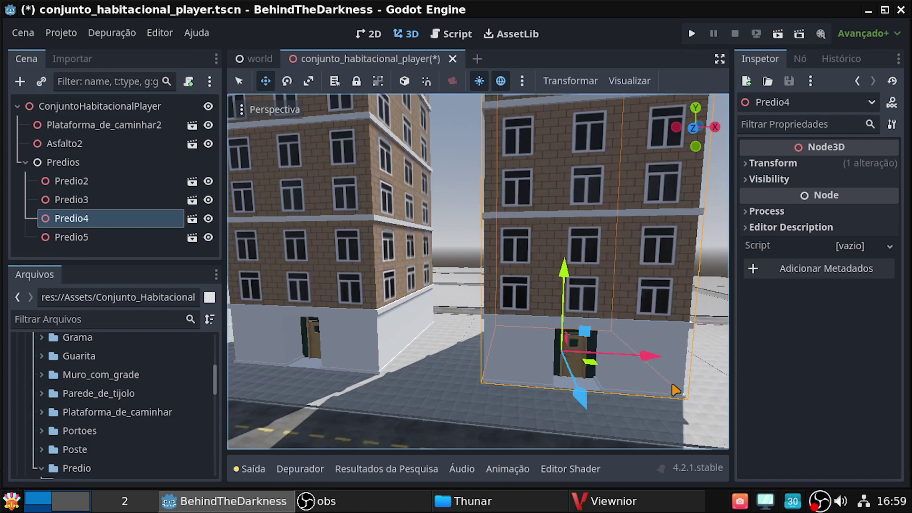
mouse_move(462, 392)
right_mouse_down()
mouse_move(456, 380)
mouse_move(428, 380)
right_mouse_up()
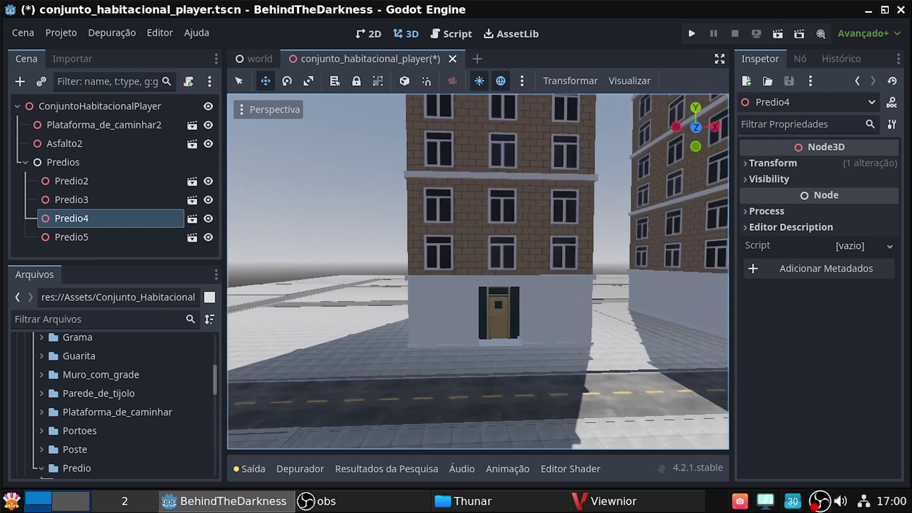
mouse_move(428, 380)
right_mouse_down()
mouse_move(418, 380)
mouse_move(463, 384)
right_mouse_up()
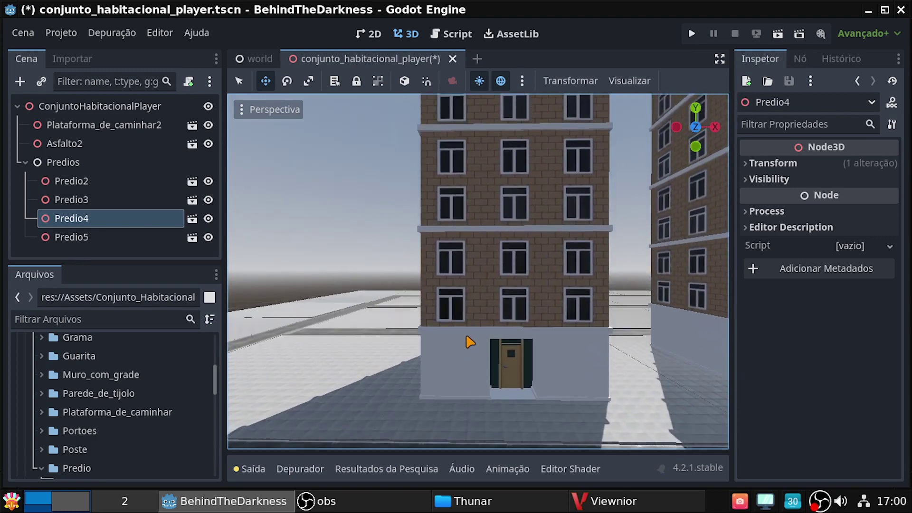
Step: Nudge Predio2 two more units right along X and check its position down the street
left_click(71, 181)
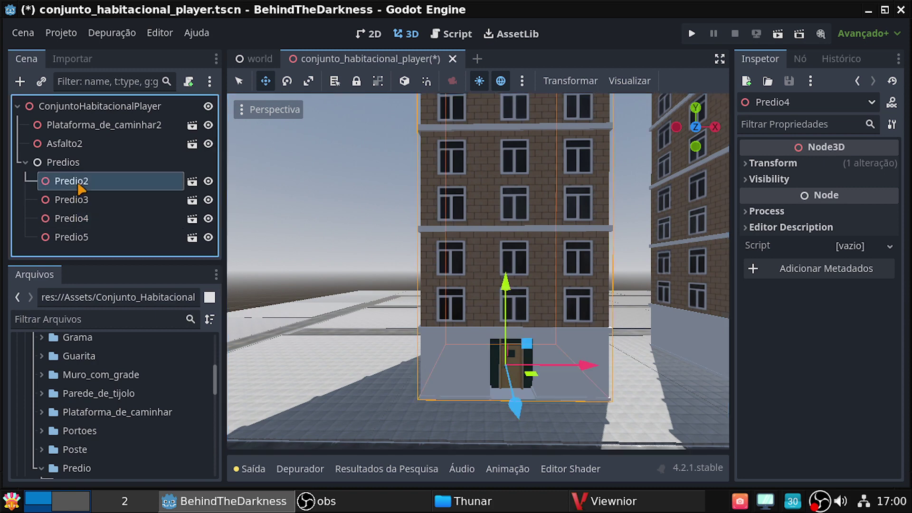
left_click_drag(598, 387, 607, 378)
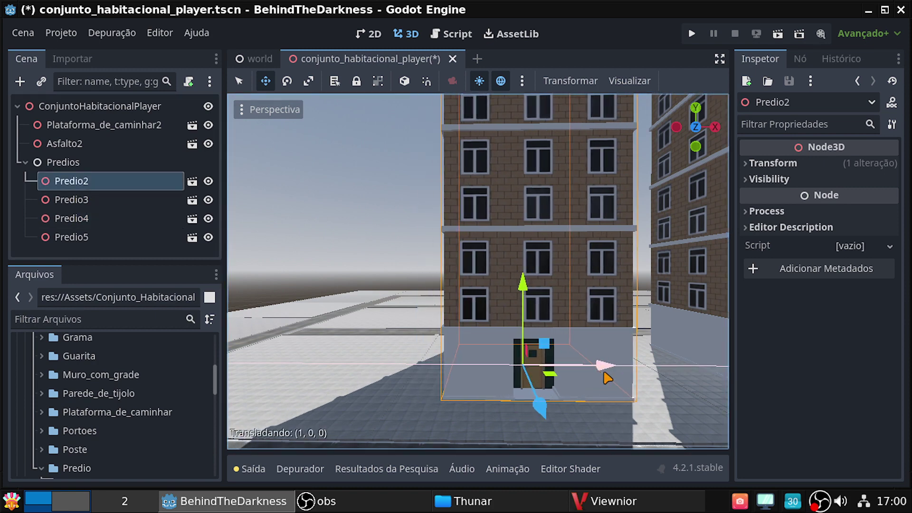
left_click_drag(606, 378, 608, 380)
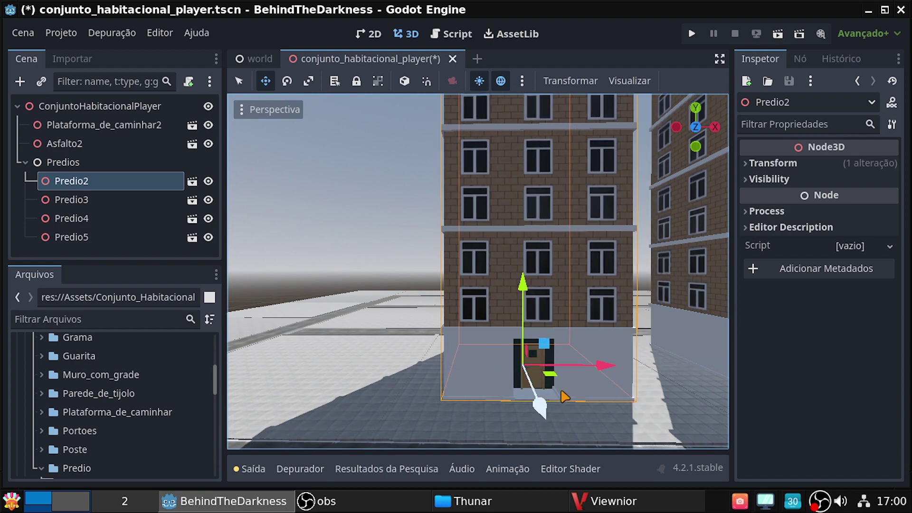
mouse_move(565, 397)
right_mouse_down()
mouse_move(665, 394)
mouse_move(656, 333)
mouse_move(523, 361)
mouse_move(356, 365)
right_mouse_up()
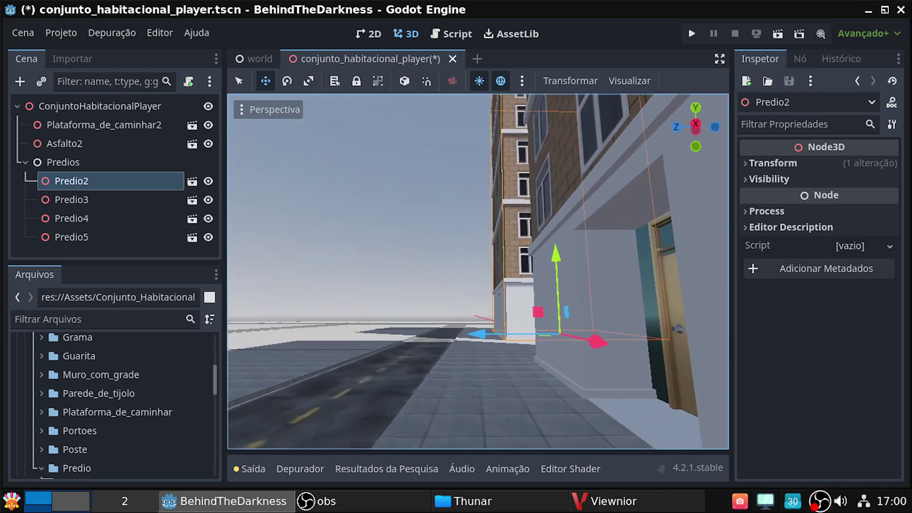
mouse_move(356, 366)
right_mouse_down()
mouse_move(361, 380)
mouse_move(332, 361)
right_mouse_up()
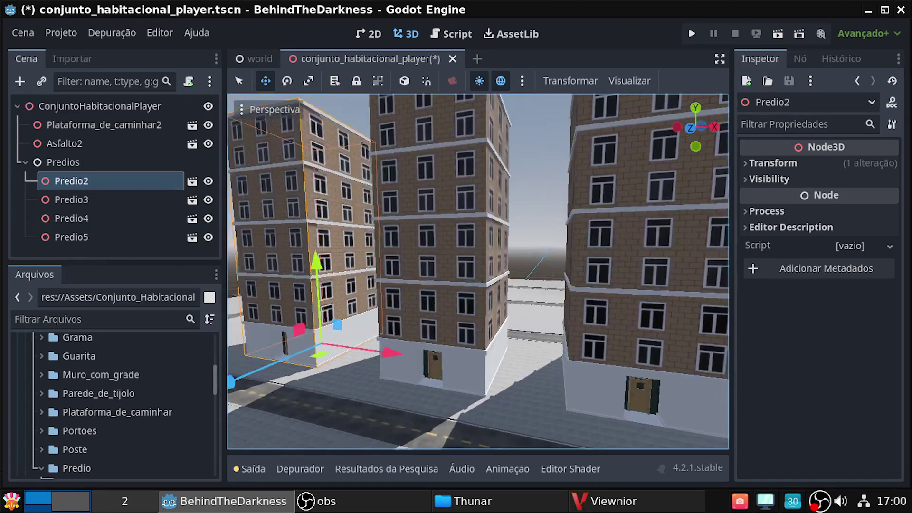
Step: Move Predio5 25 units, then 1 more, right along X into the empty lot and inspect the spacing
left_click(83, 240)
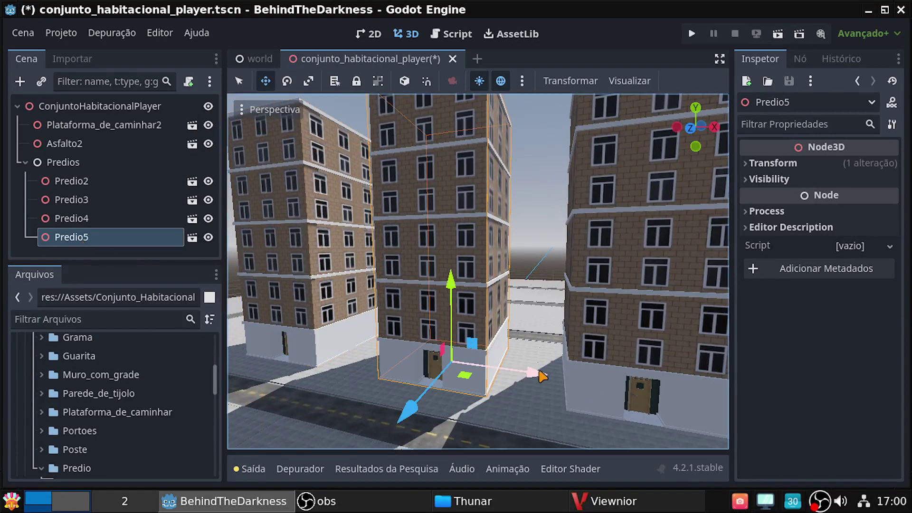
right_click_drag(575, 396, 575, 395)
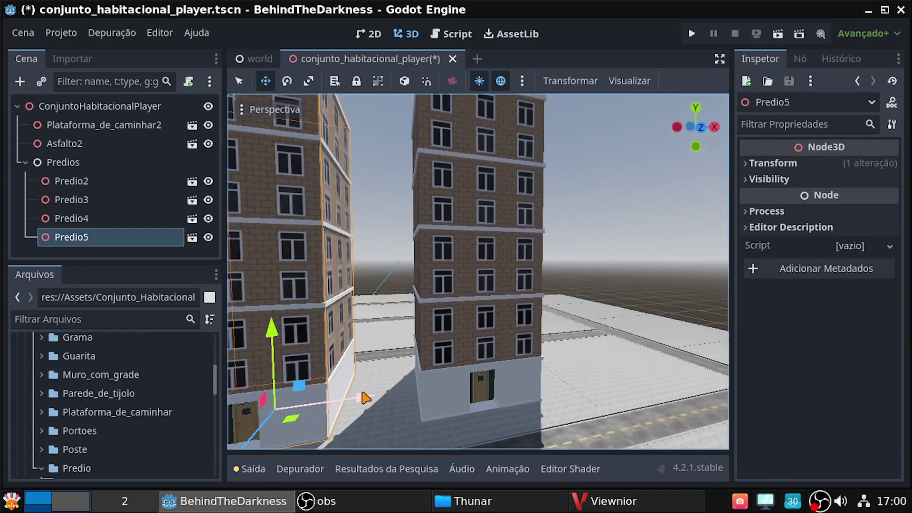
left_click_drag(379, 403, 649, 400)
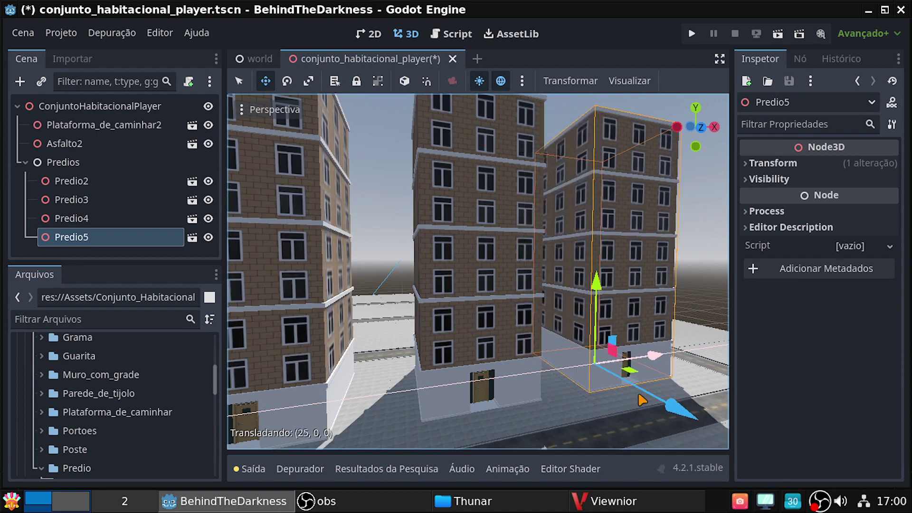
right_click_drag(649, 401, 603, 416)
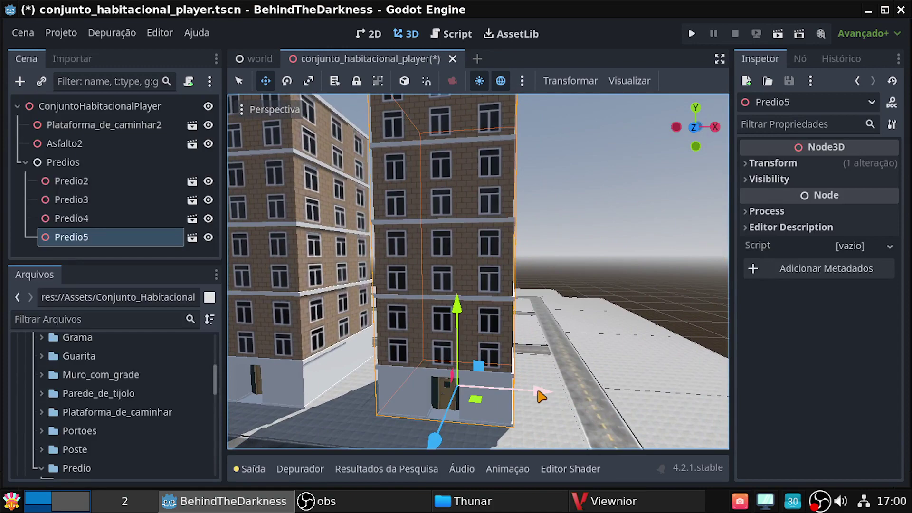
left_click_drag(546, 397, 552, 399)
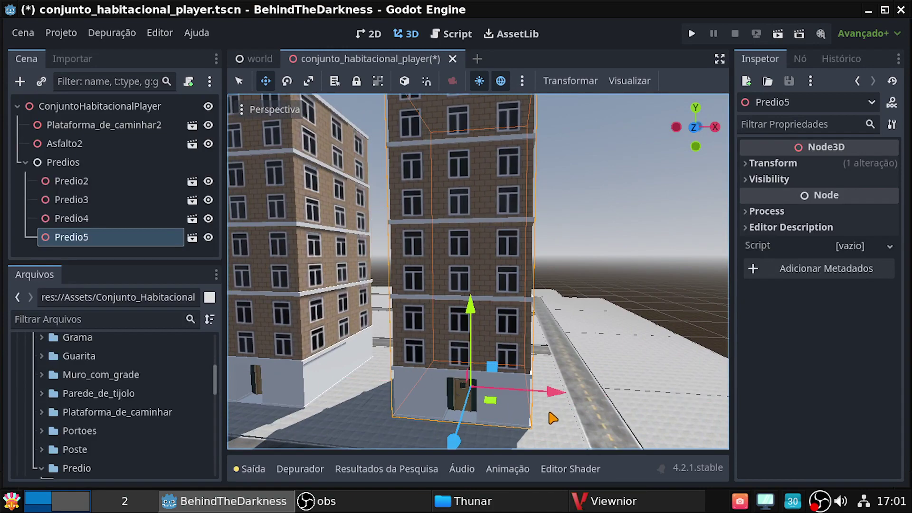
right_click_drag(550, 412, 551, 412)
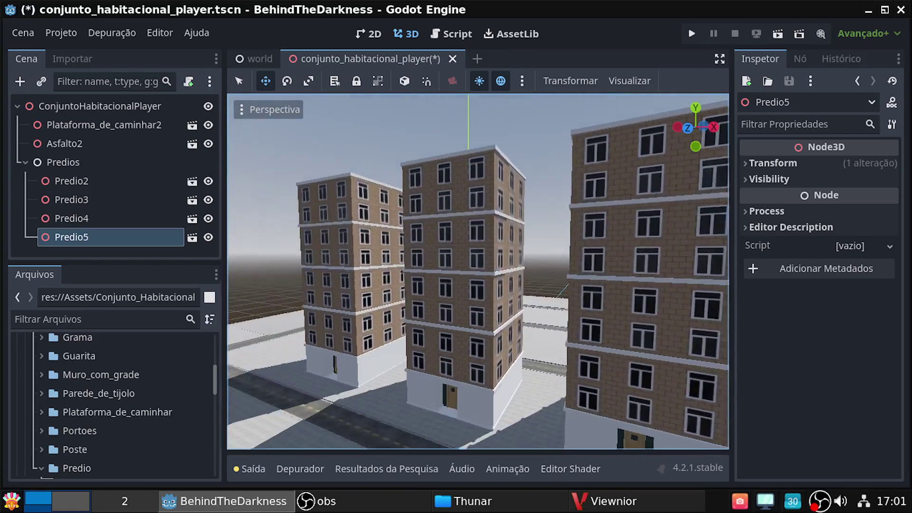
right_click_drag(478, 272, 551, 418)
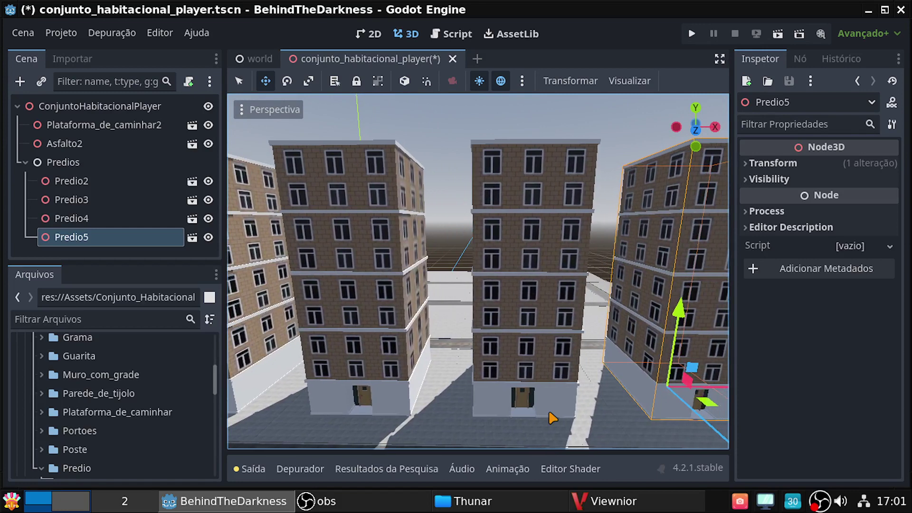
Step: Select the Predios node, keeping its name, and zoom out to a frontal view of all four buildings
left_click(75, 164)
left_click(80, 163)
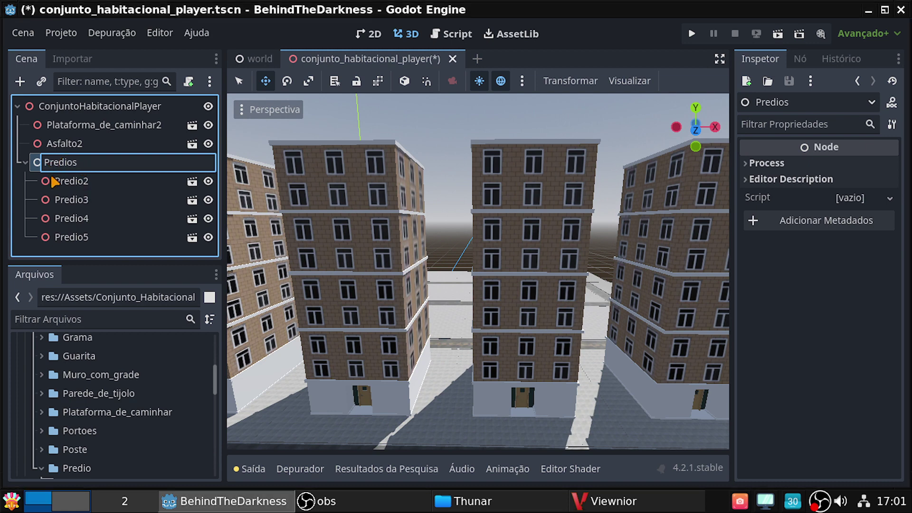
key("Return")
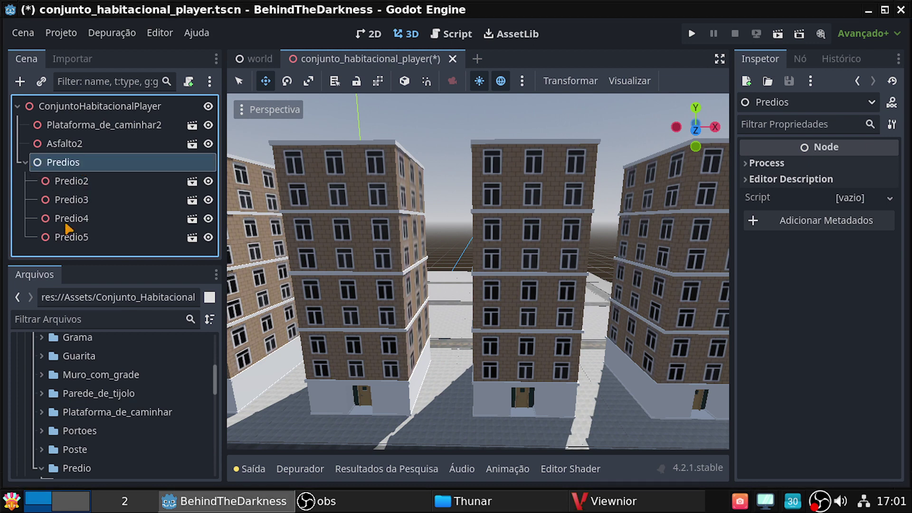
scroll(443, 239, "down", 5)
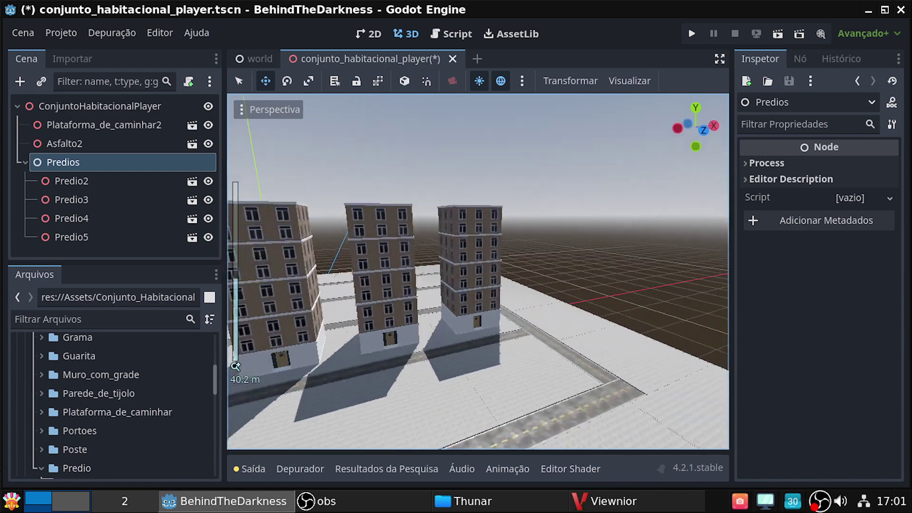
middle_click_drag(478, 260, 358, 319)
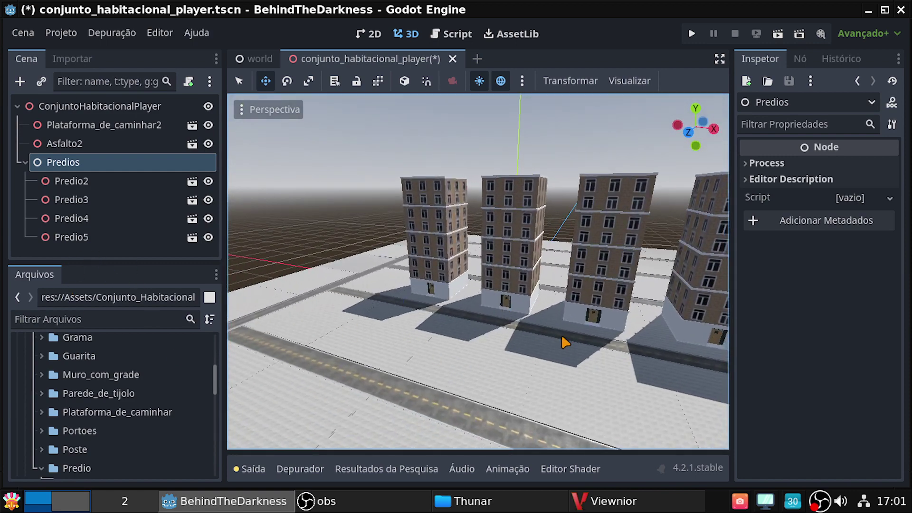
middle_click_drag(522, 329, 508, 331)
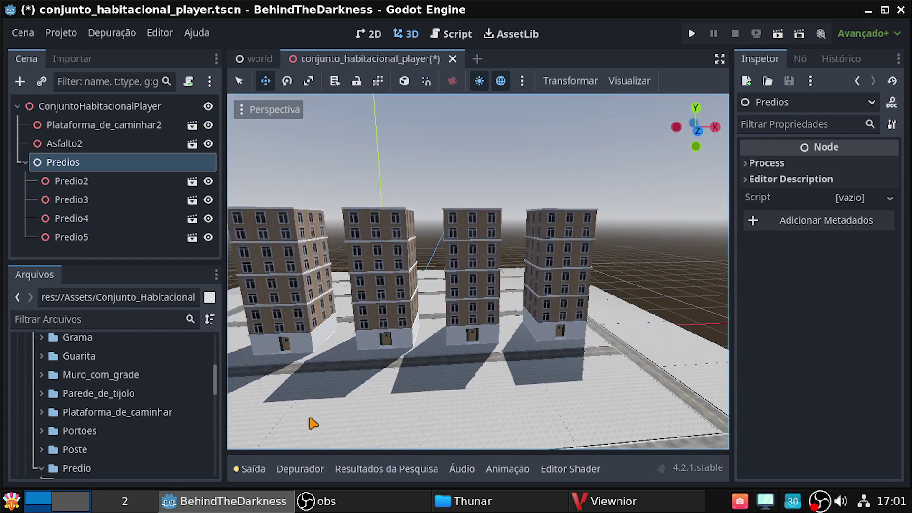
Step: Add a Node3D child under Predios and name it Bloco1
right_click(63, 164)
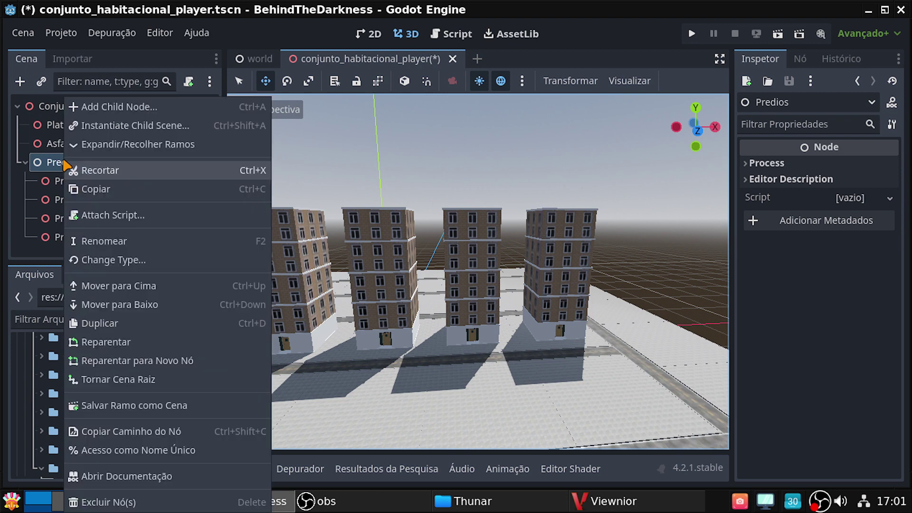
left_click(123, 110)
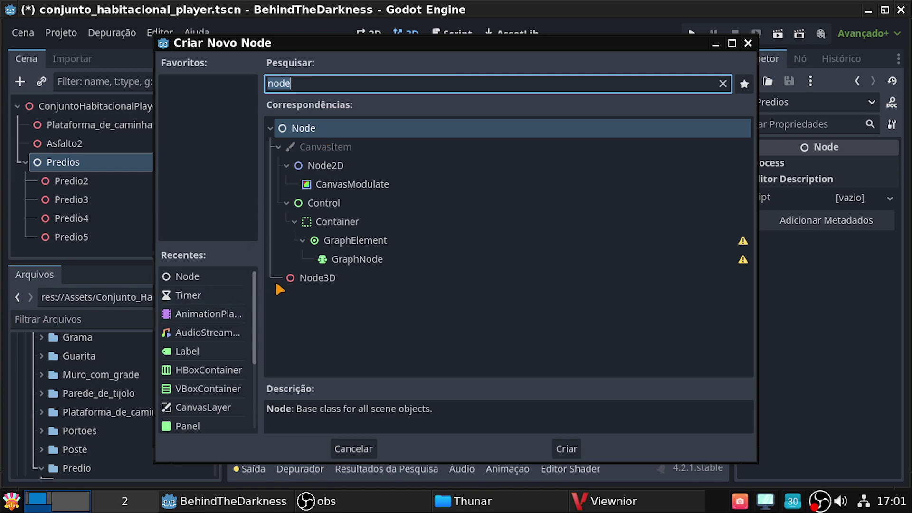
left_click(307, 281)
left_click(551, 441)
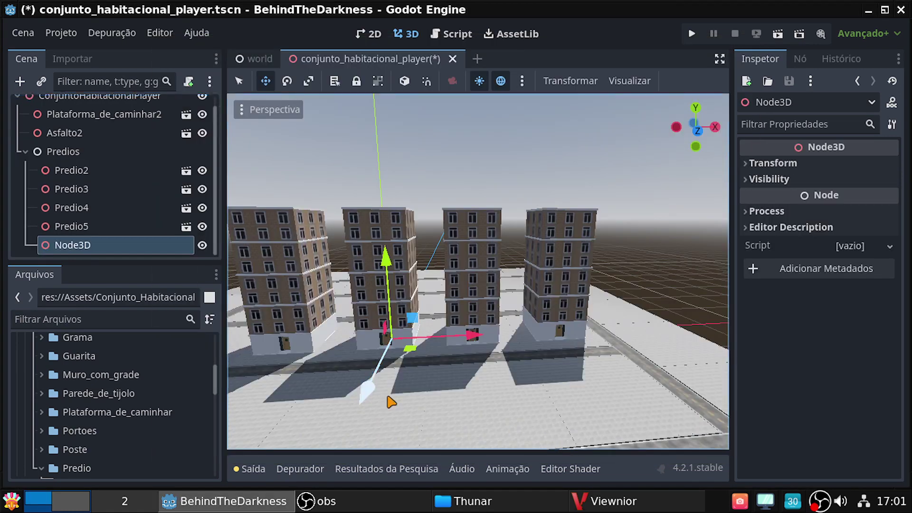
double_click(92, 247)
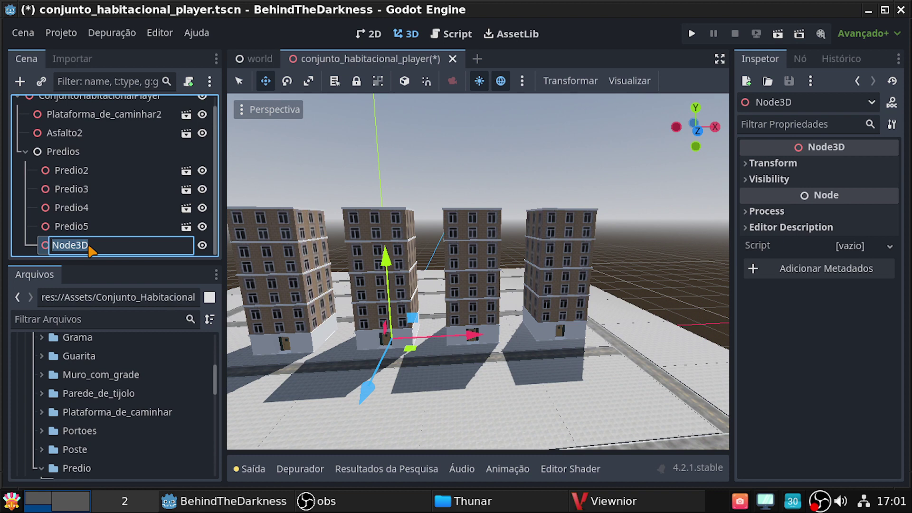
type("Bloco1")
key("Return")
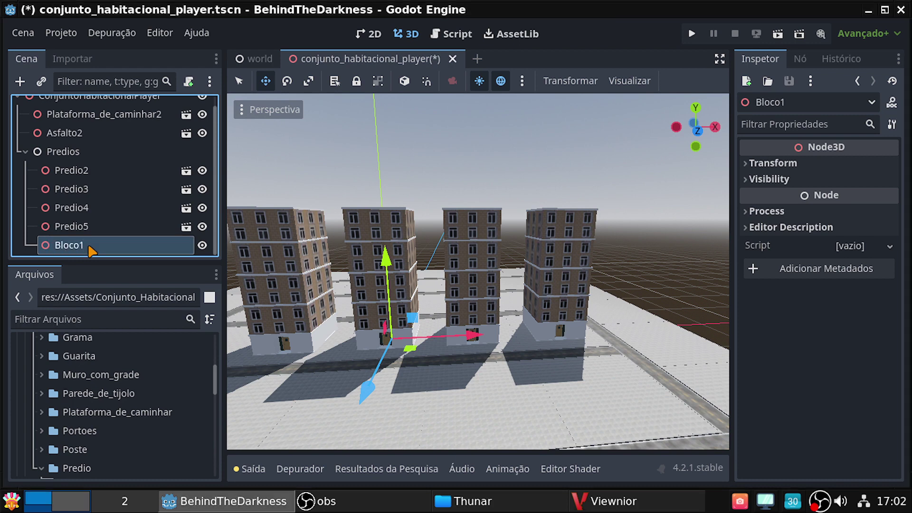
Step: Move Predio2–Predio5 inside Bloco1 and collapse it
left_click(89, 170)
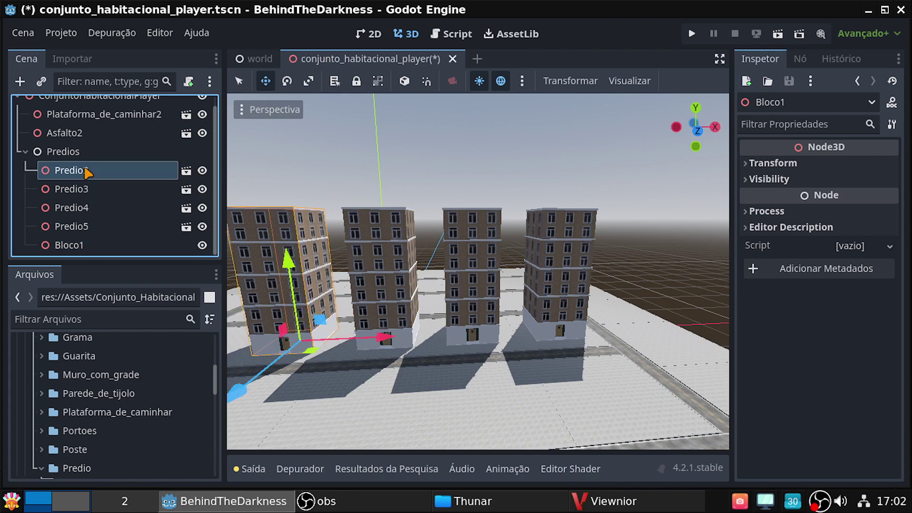
left_click(85, 223, "shift")
left_click_drag(90, 170, 78, 247)
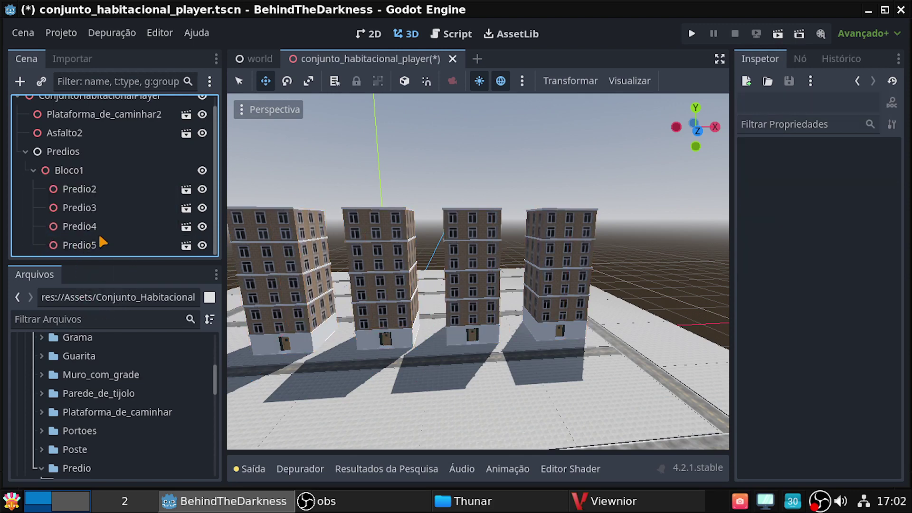
left_click(71, 172)
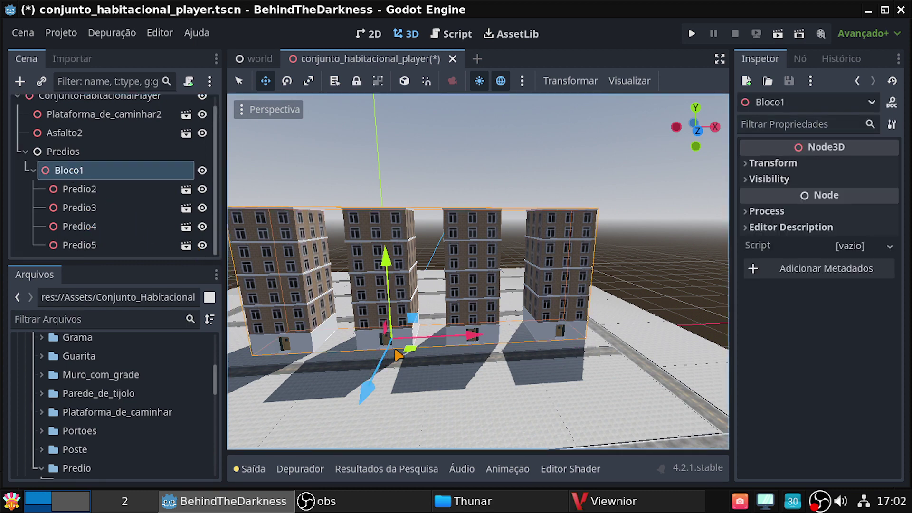
left_click(34, 170)
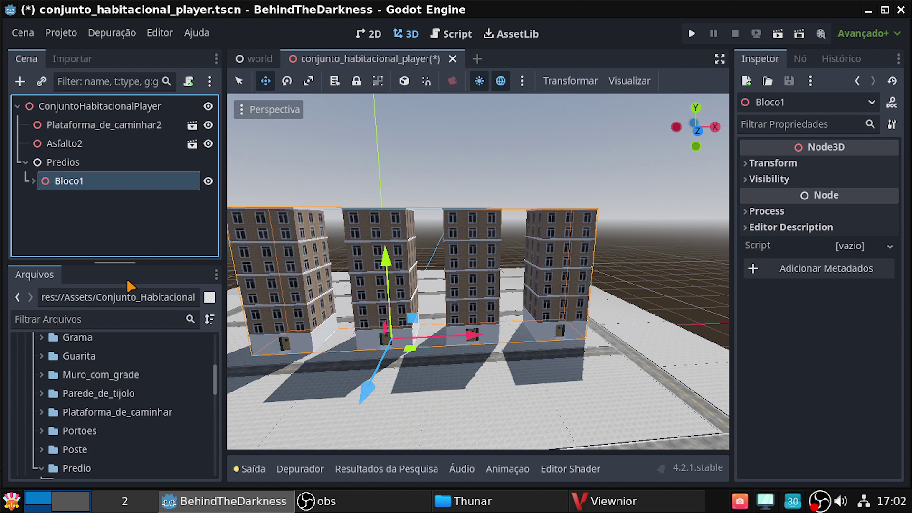
Step: Check the context menus of Predios and Bloco1, then freelook down to street level along the buildings
left_click(71, 164)
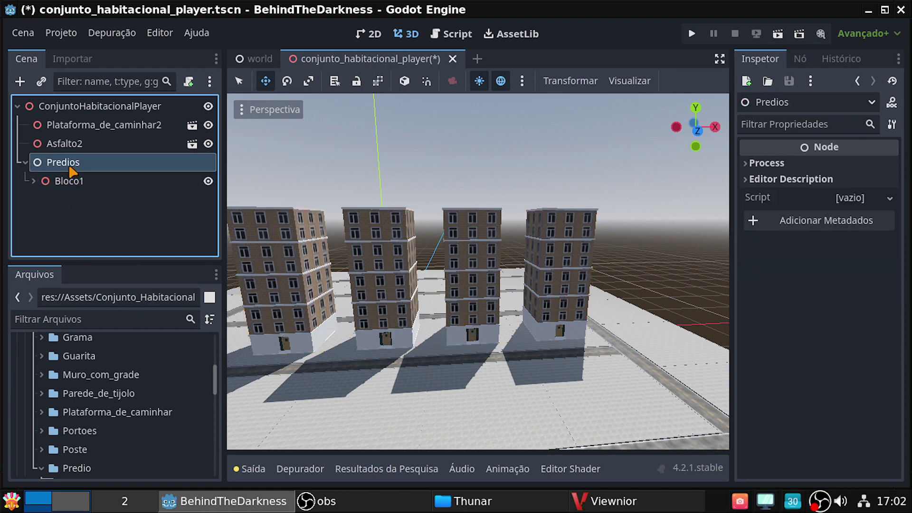
right_click(72, 170)
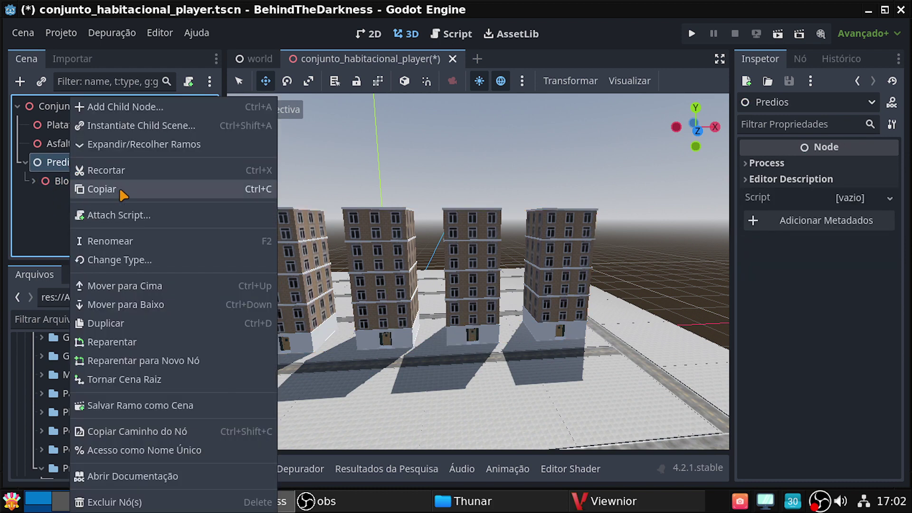
left_click(36, 182)
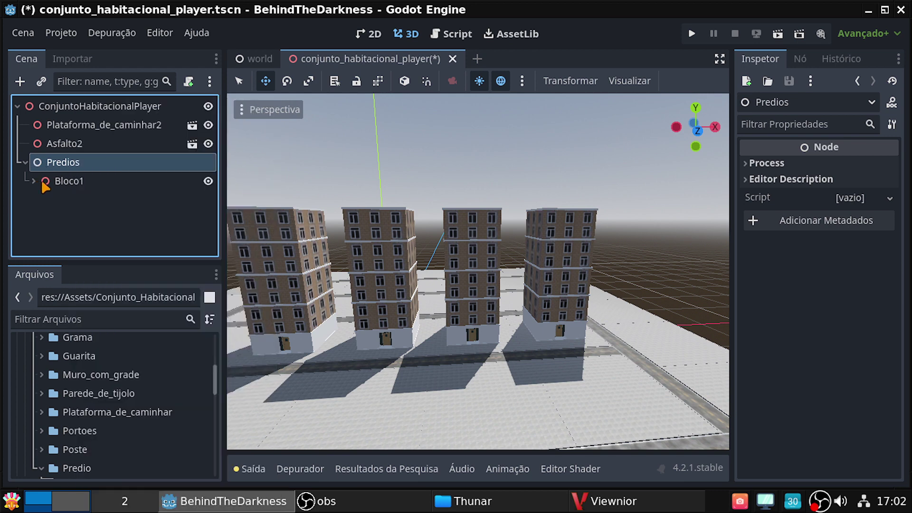
left_click(52, 181)
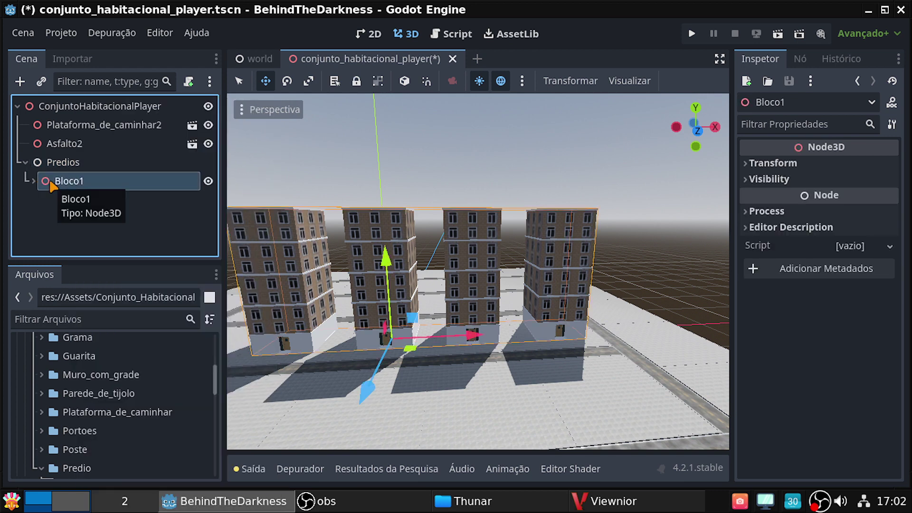
right_click(51, 183)
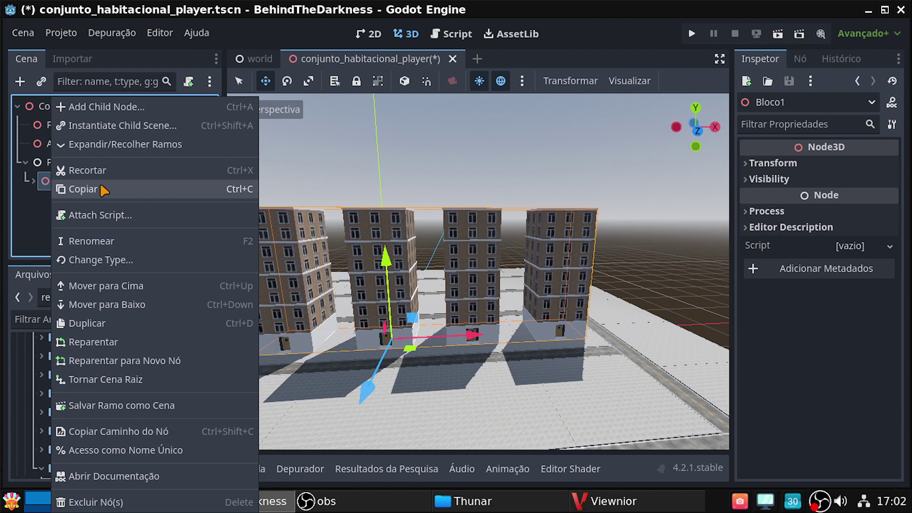
right_click_drag(257, 216, 257, 215)
Step: Expand and collapse Bloco1 in the Scene dock, leaving its name unchanged
right_click_drag(263, 310, 264, 309)
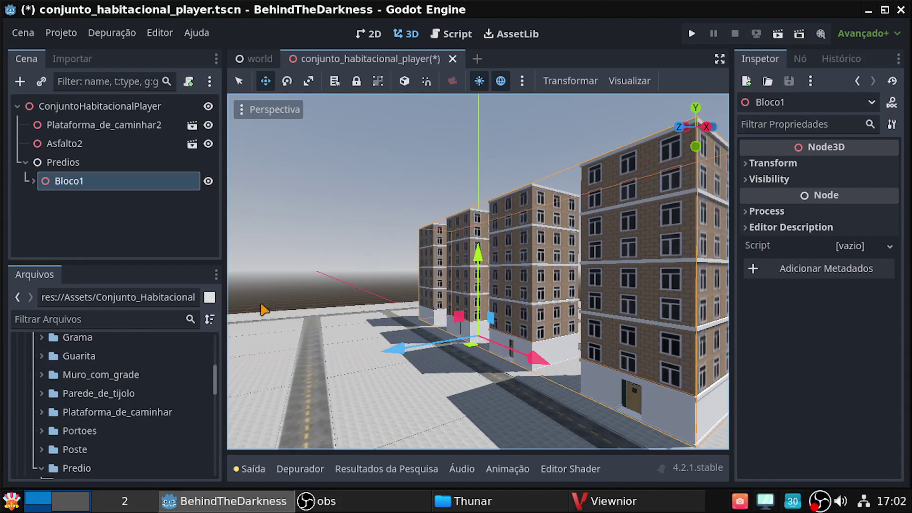
left_click(90, 162)
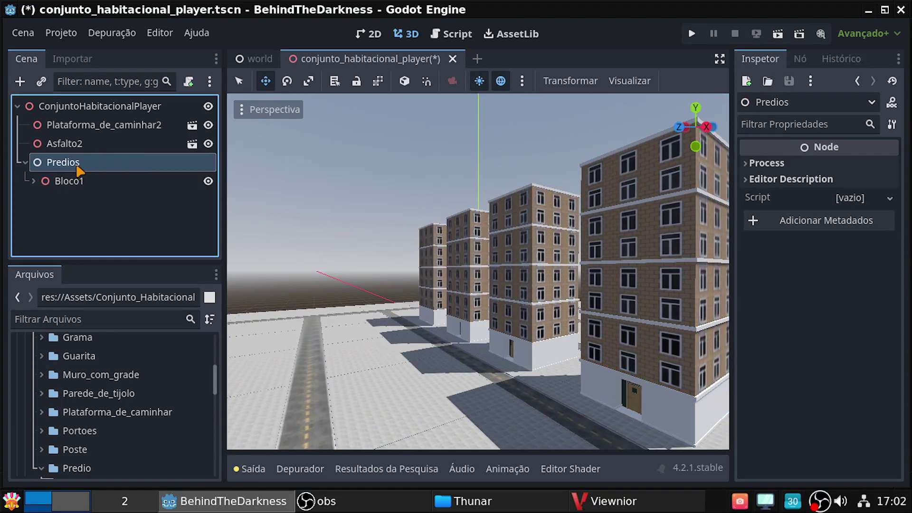
left_click(33, 180)
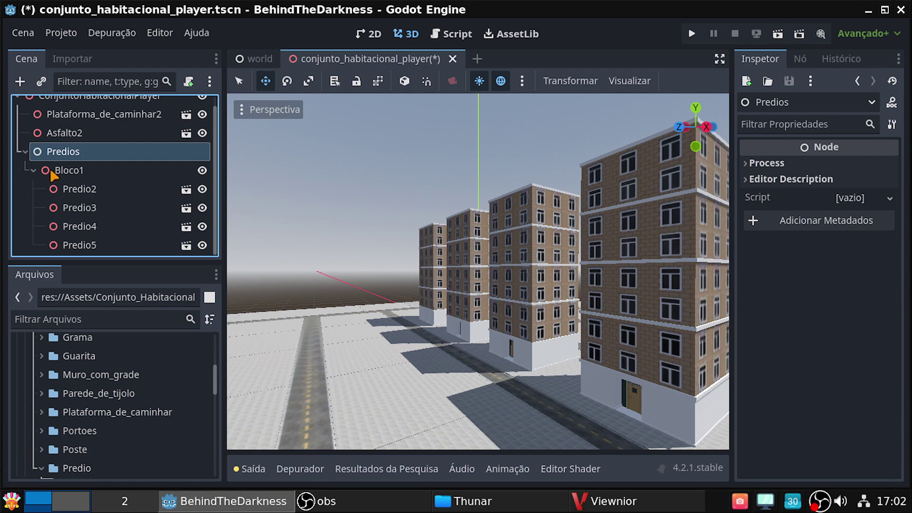
left_click(53, 178)
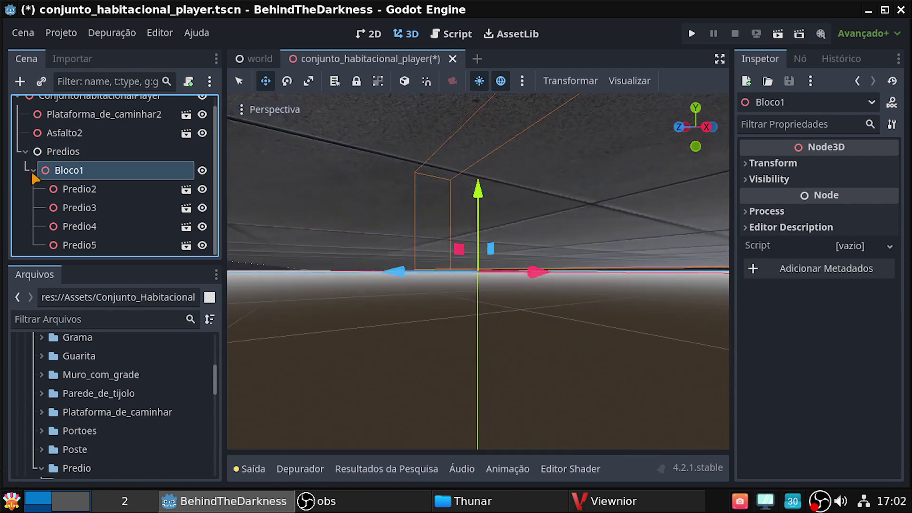
left_click(31, 171)
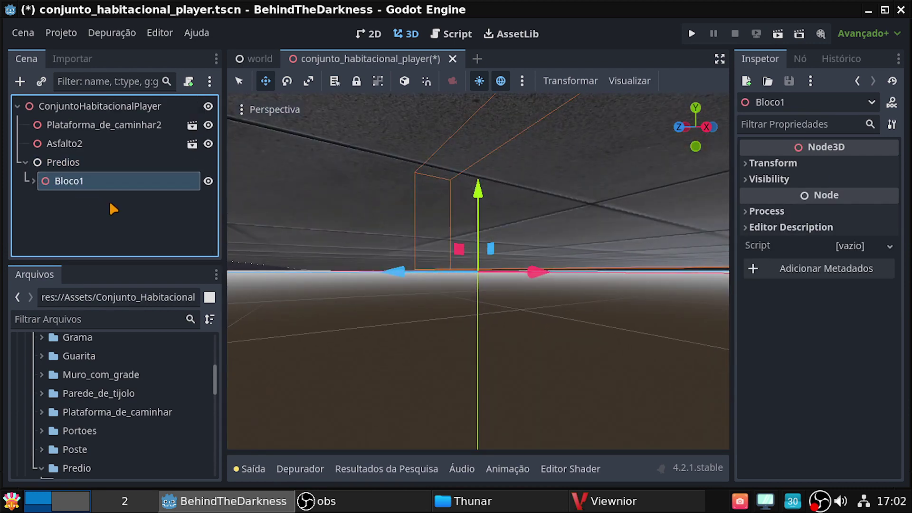
left_click(94, 164)
left_click(95, 164)
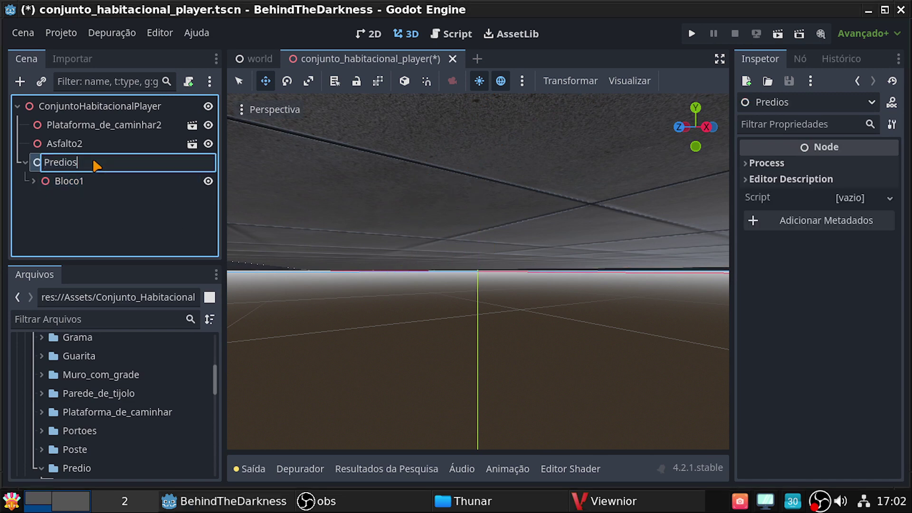
left_click(76, 181)
left_click(76, 181)
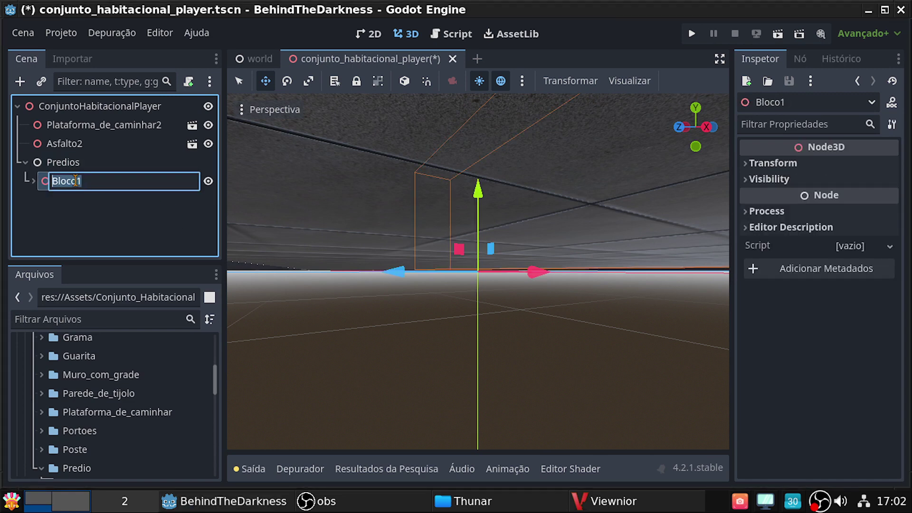
left_click(30, 178)
Step: Select Predio2 and Predio3 inside Bloco1 and move the camera toward them
left_click(32, 179)
left_click(56, 190)
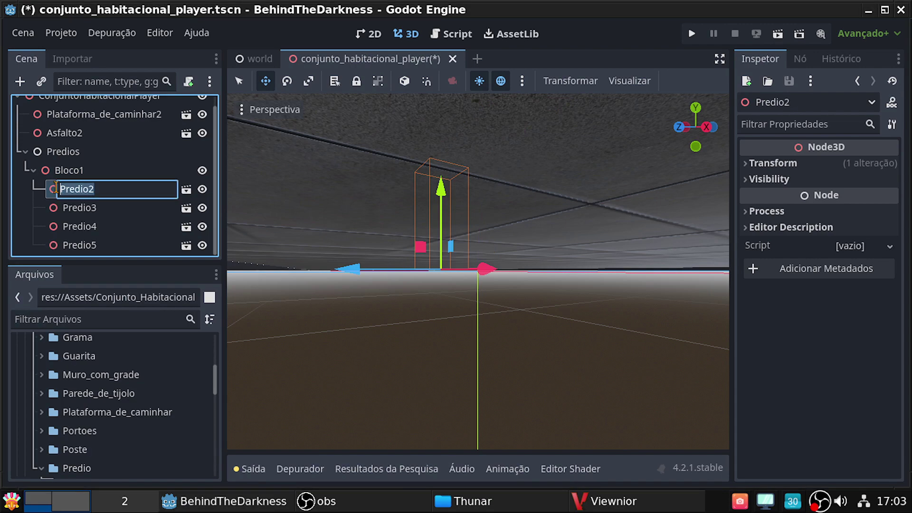
left_click(66, 208)
right_click_drag(475, 285, 460, 266)
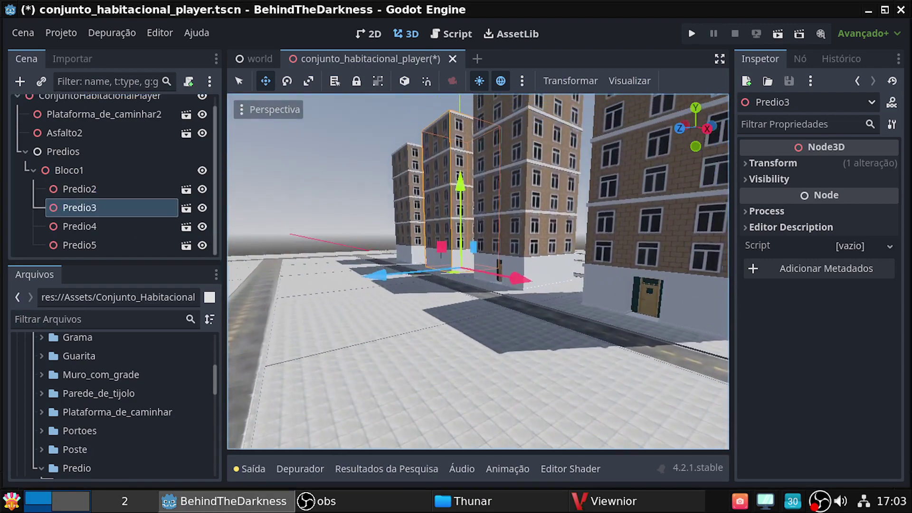
right_click_drag(460, 266, 461, 256)
Step: Duplicate Bloco1 from its context menu to create Bloco2
left_click(34, 170)
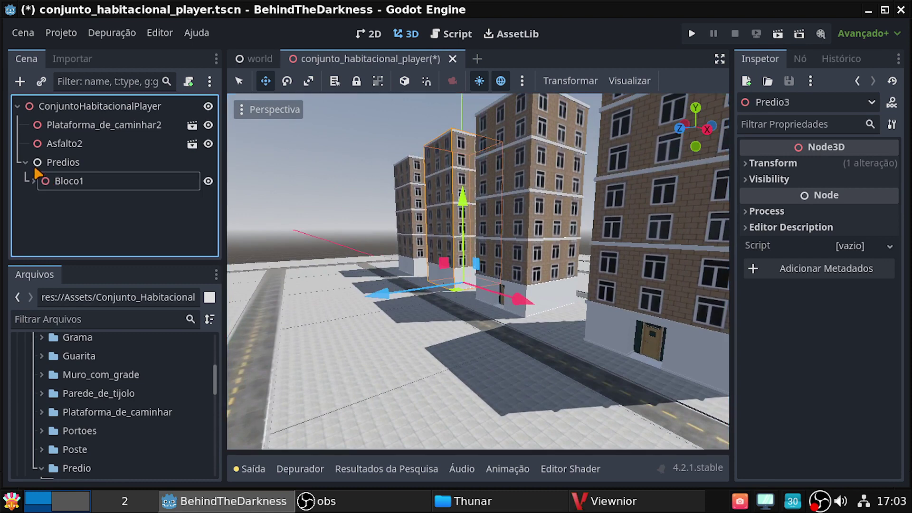
left_click(61, 182)
right_click(83, 183)
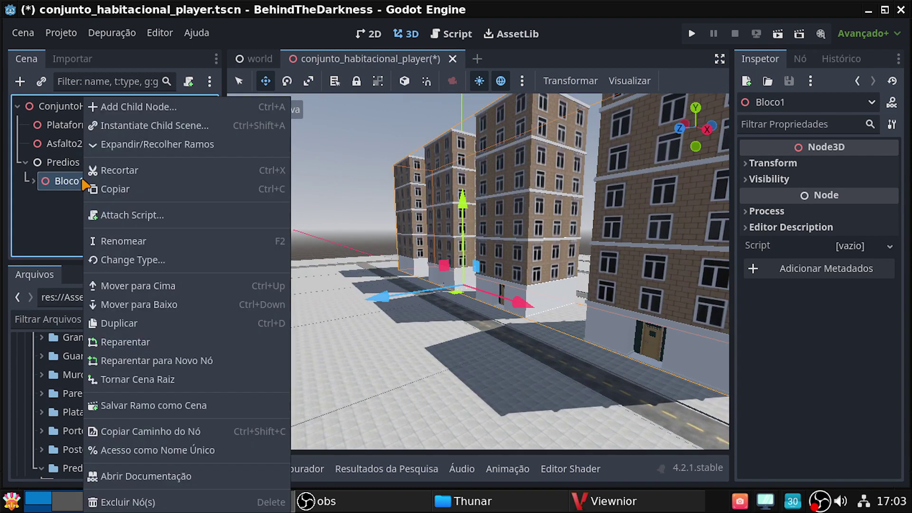
left_click(138, 322)
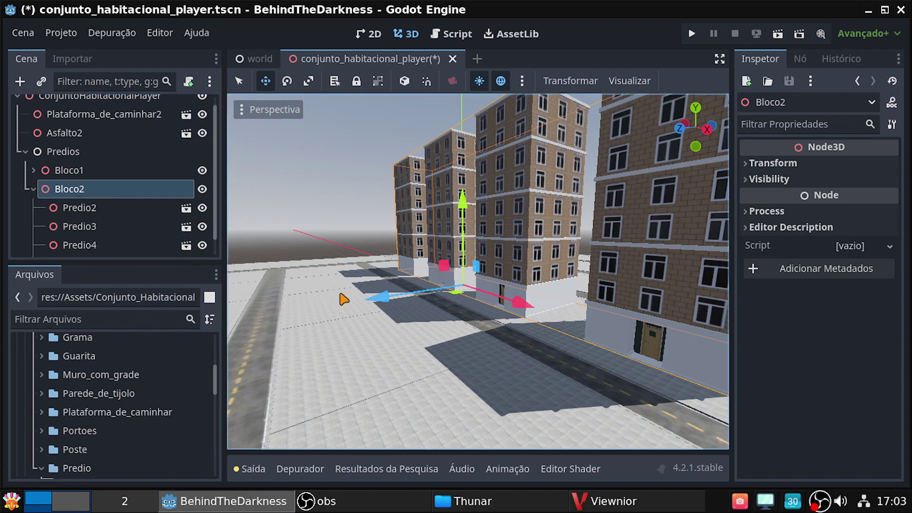
Step: Move Bloco2 16 units along Z, then collapse its Predio children in the Scene dock
left_click_drag(379, 302, 186, 321)
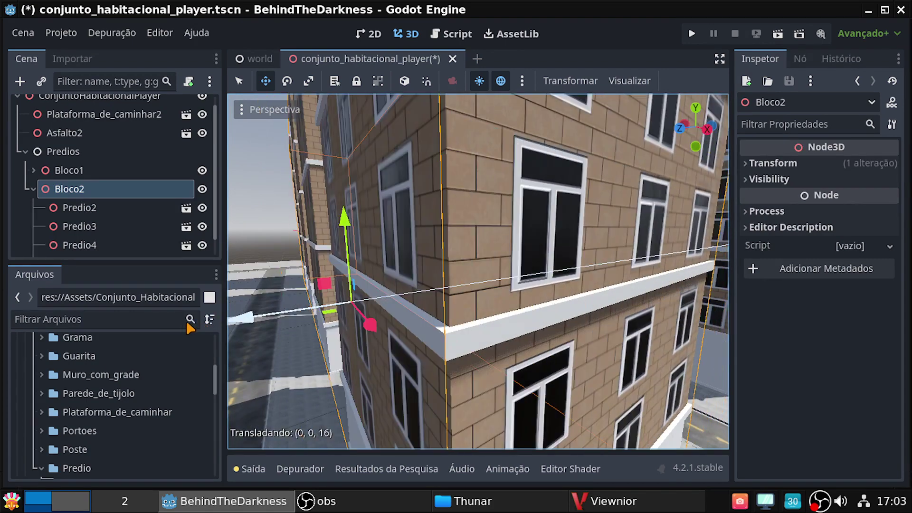
middle_click_drag(292, 337, 224, 340, "shift")
mouse_move(475, 270)
middle_mouse_down()
mouse_move(428, 266)
mouse_move(547, 271)
middle_mouse_up()
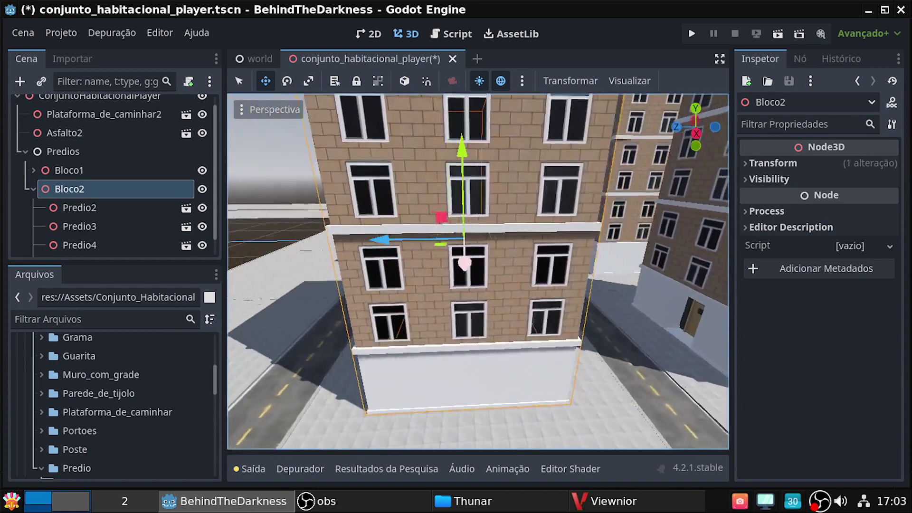
middle_click_drag(475, 271, 546, 270)
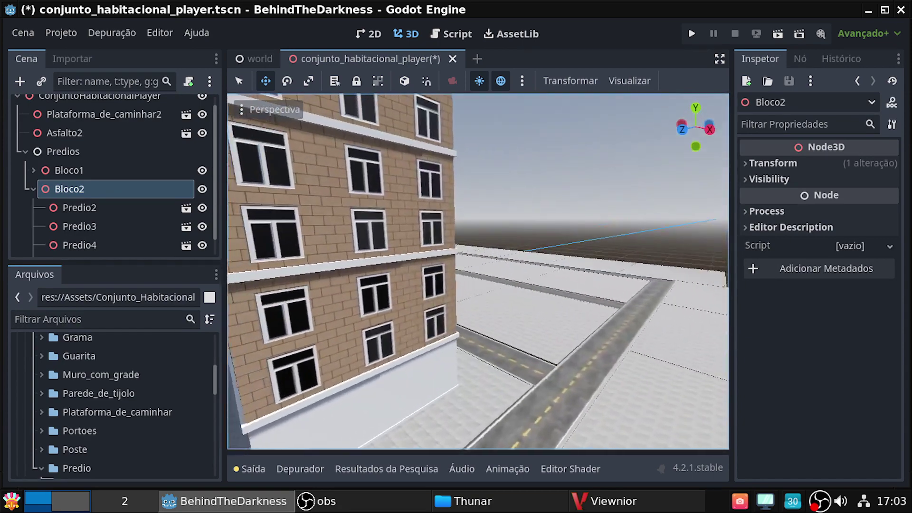
middle_click_drag(475, 271, 546, 270)
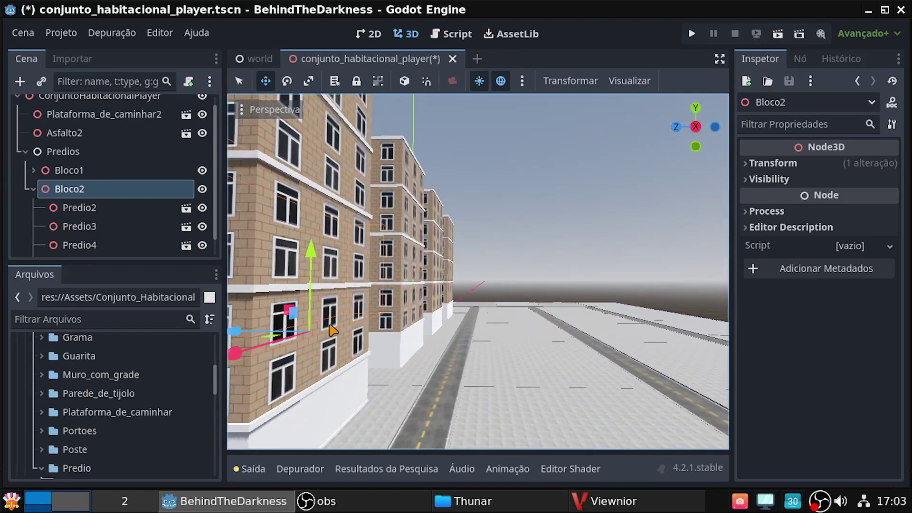
left_click(33, 189)
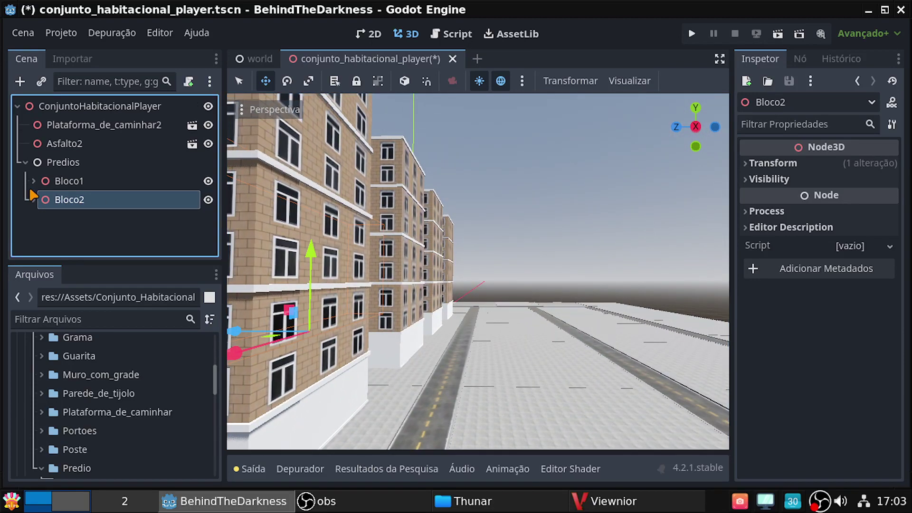
Step: Duplicate Bloco1 into Bloco3, collapse it, and order Bloco2 ahead of it
left_click(56, 180)
right_click(57, 181)
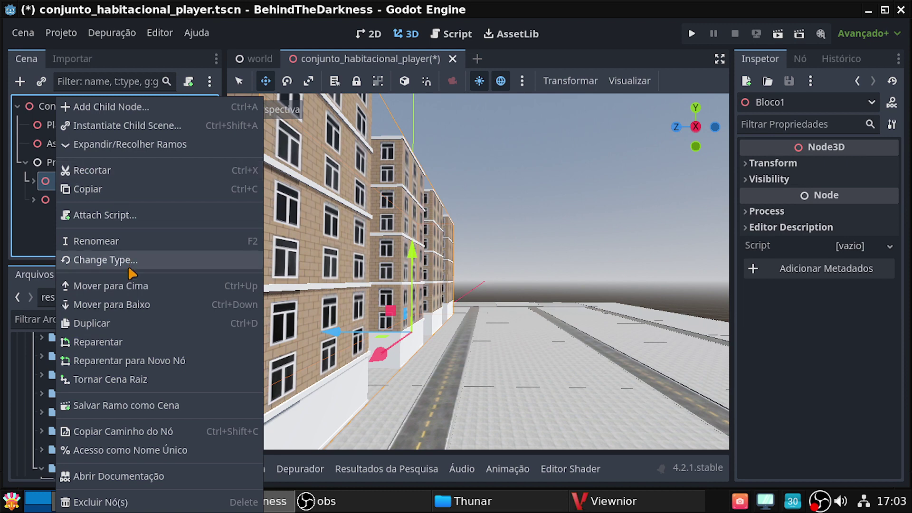
left_click(110, 325)
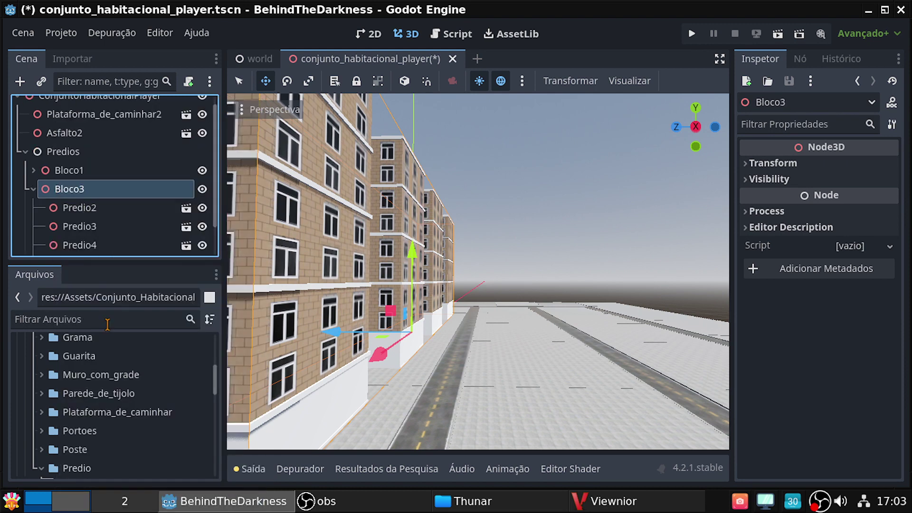
left_click(32, 188)
left_click_drag(51, 218, 52, 194)
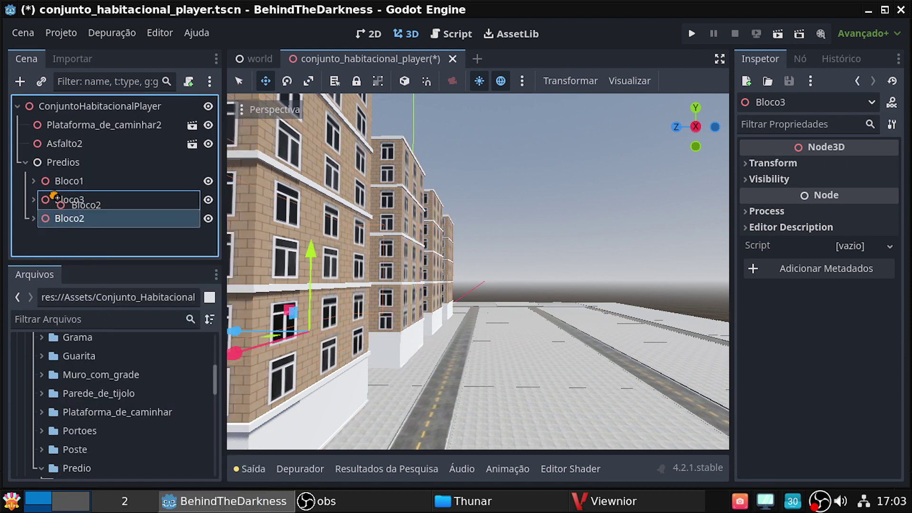
Step: Move Bloco3 15 units along the Z axis
left_click(67, 220)
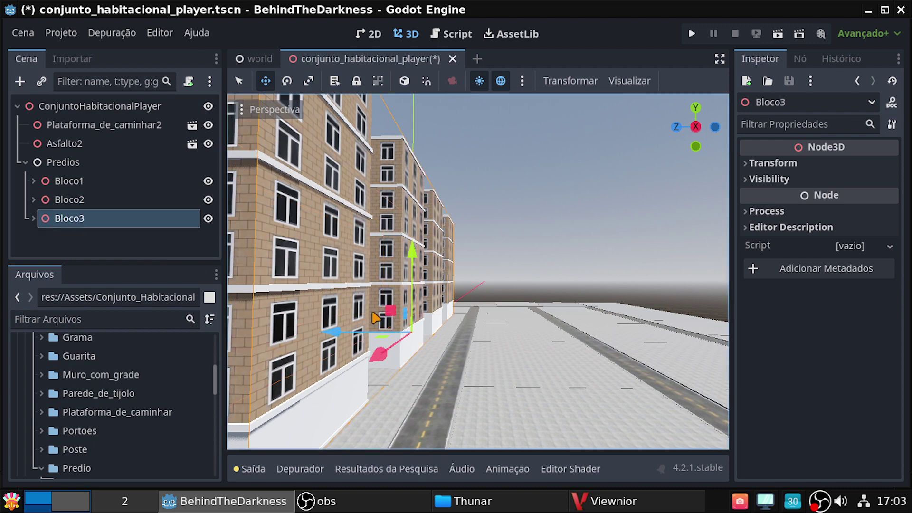
left_click_drag(341, 339, 438, 359)
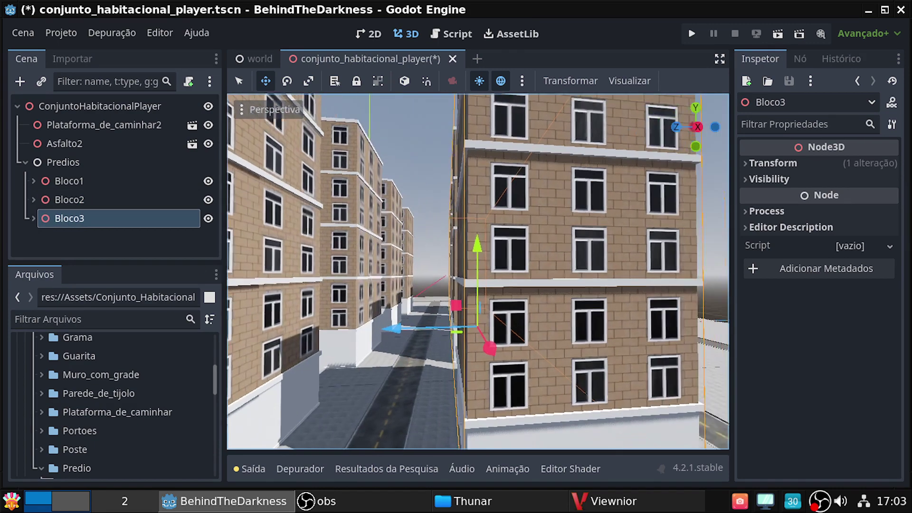
mouse_move(438, 359)
middle_mouse_down("shift")
mouse_move(266, 352)
mouse_move(458, 368)
middle_mouse_up("shift")
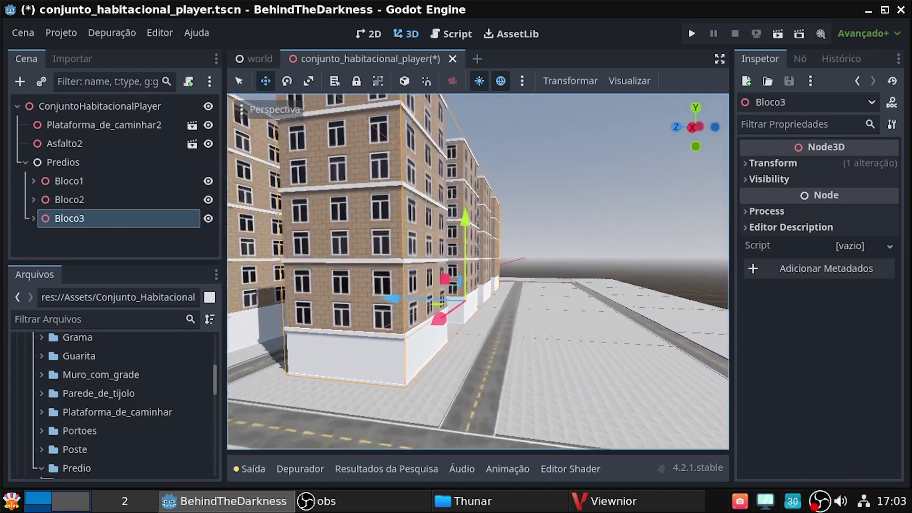
Step: Duplicate Bloco3 into a new Bloco4 group and collapse it
right_click(78, 218)
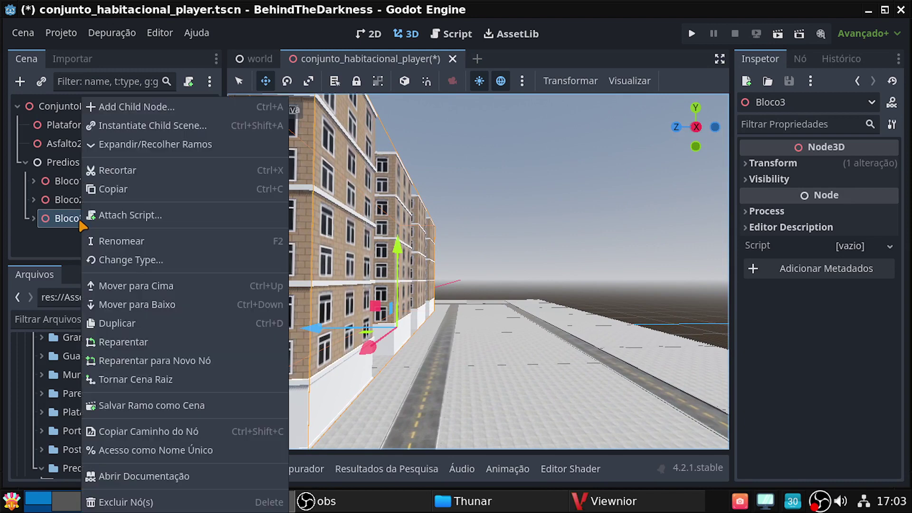
left_click(138, 322)
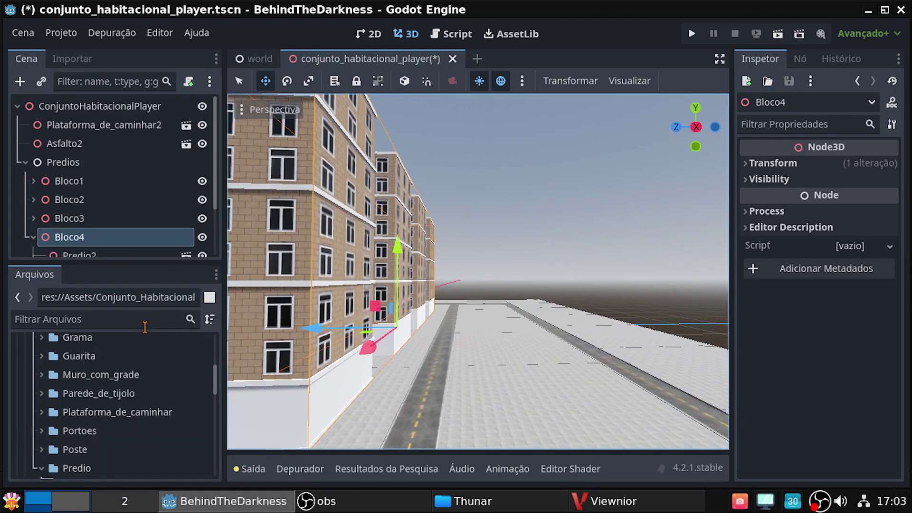
left_click(34, 236)
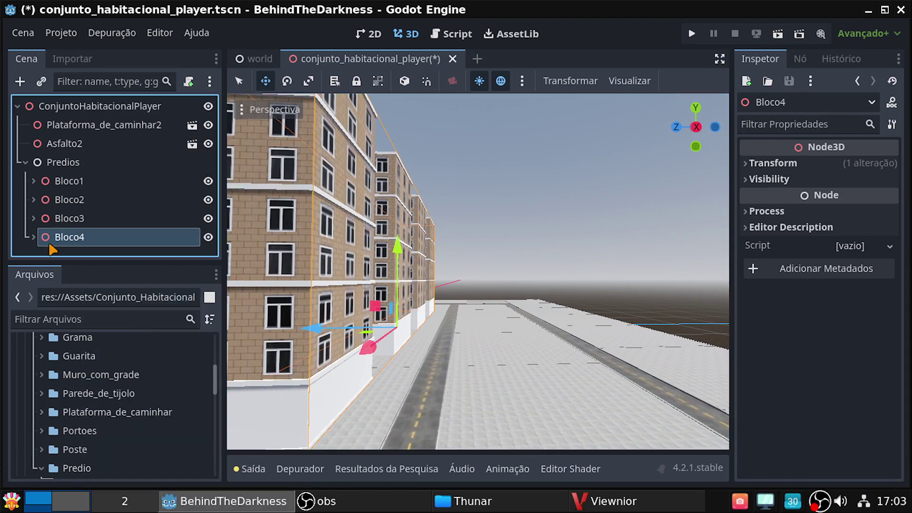
Step: Slide Bloco4 further down the street along Z and save the scene
left_click_drag(319, 330, 422, 359)
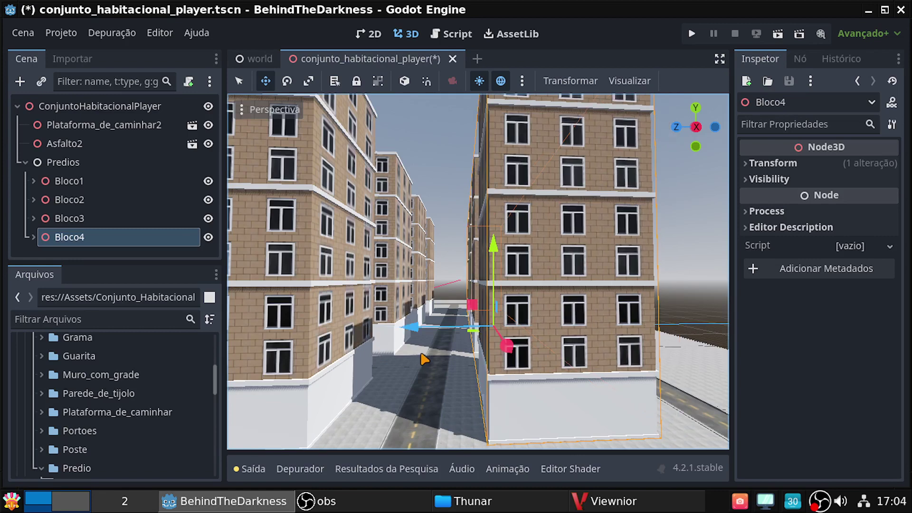
right_click_drag(422, 359, 421, 360)
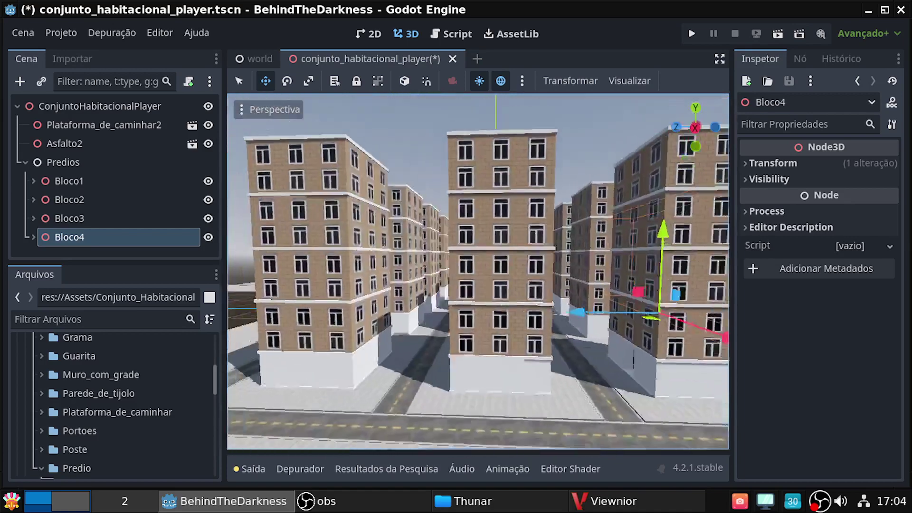
right_click_drag(468, 401, 468, 400)
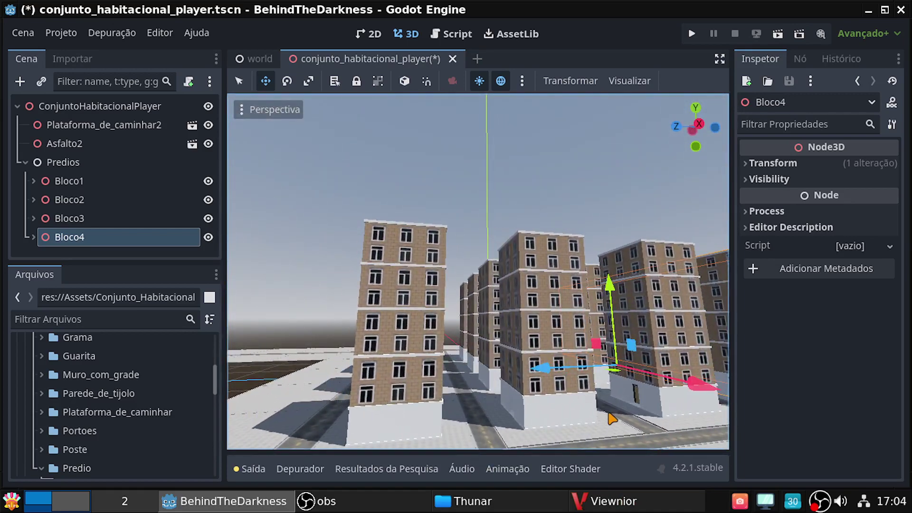
key("ctrl+s")
left_click(613, 508)
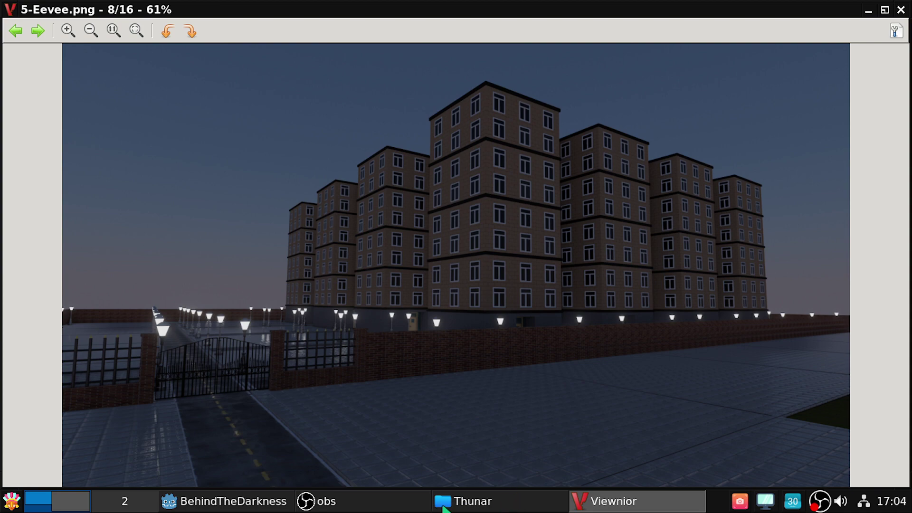
left_click(249, 503)
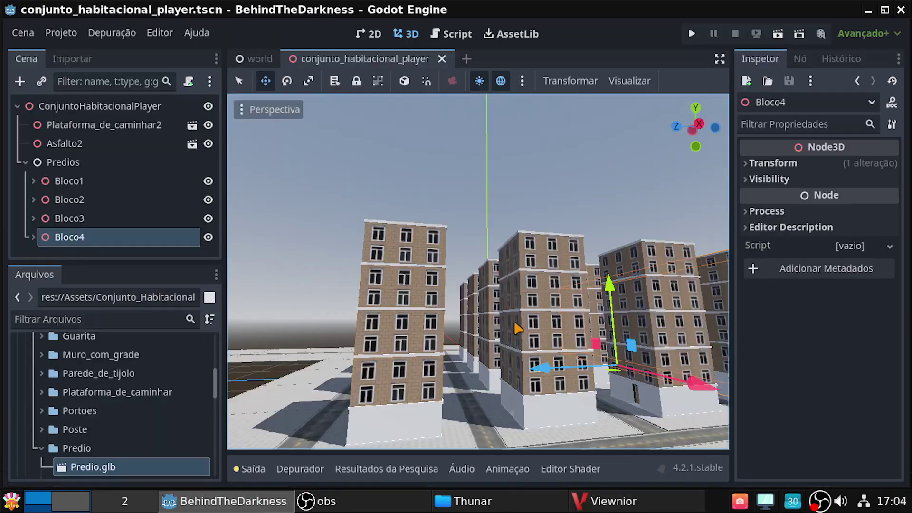
Step: Fly the view out over the whole complex and collapse the Predios group
right_click_drag(517, 328, 517, 327)
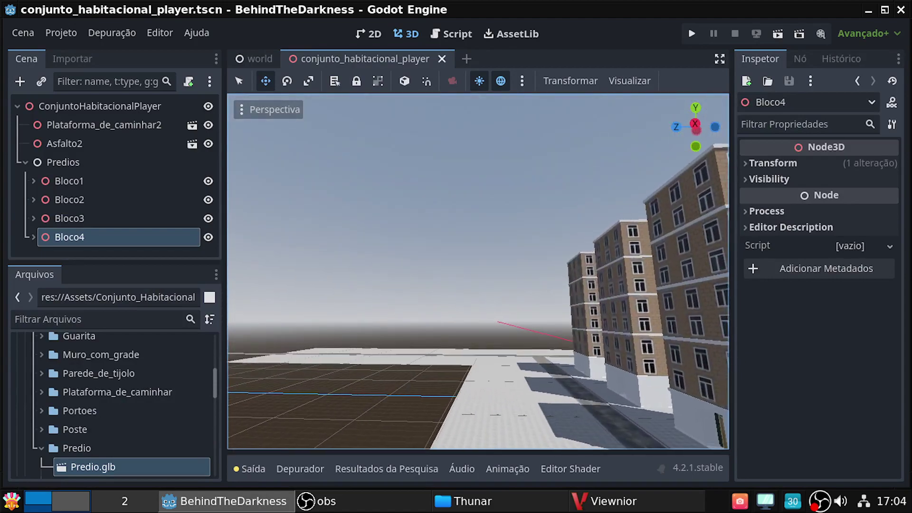
right_click_drag(416, 398, 414, 412)
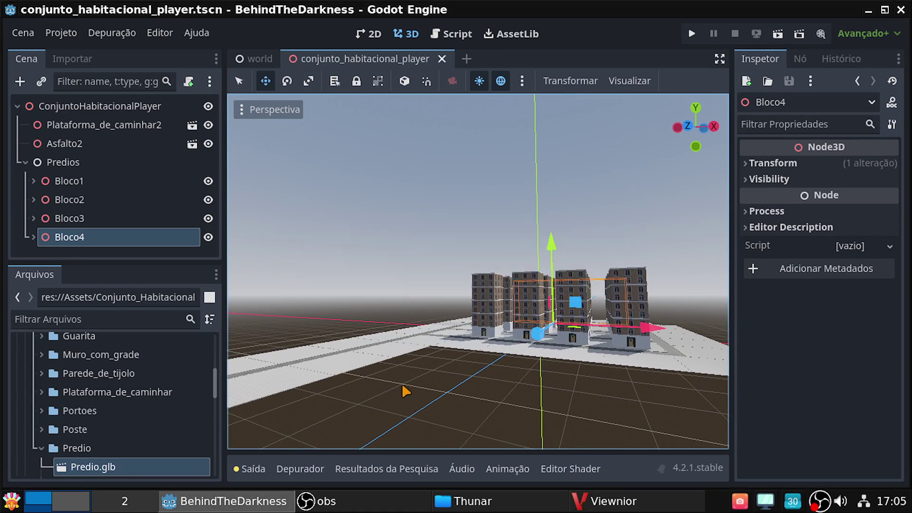
left_click(25, 162)
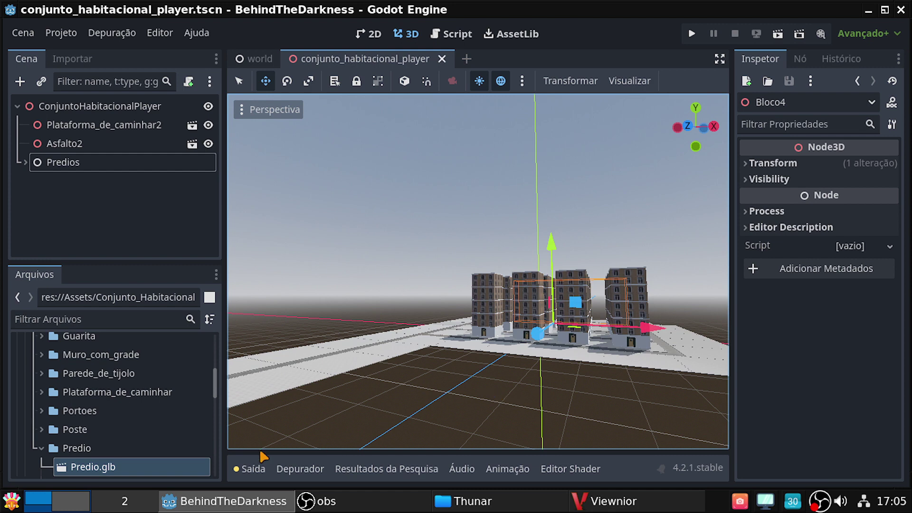
Step: In FileSystem, collapse Predio, expand Grama to reveal Grama.glb, and return to the 5-Eevee render
scroll(95, 451, "down", 5)
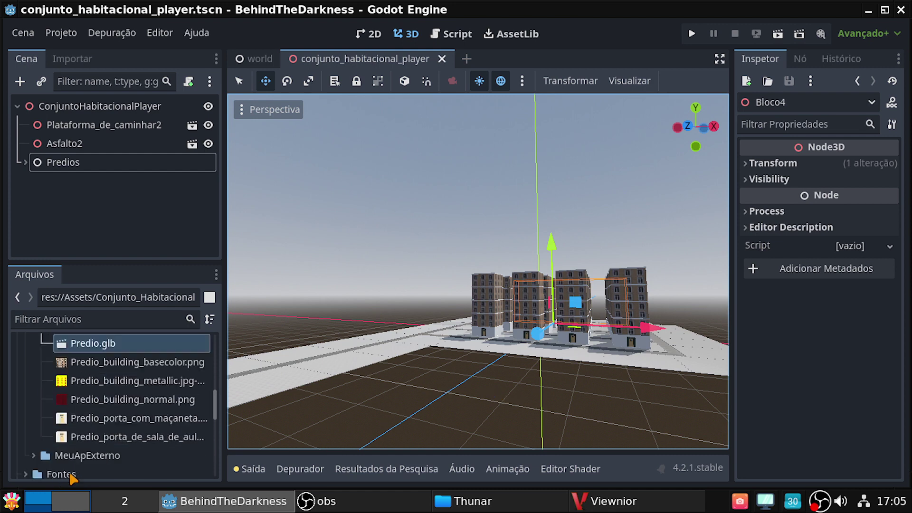
scroll(88, 437, "down", 1)
scroll(82, 423, "down", 2)
scroll(83, 422, "up", 3)
scroll(89, 426, "up", 3)
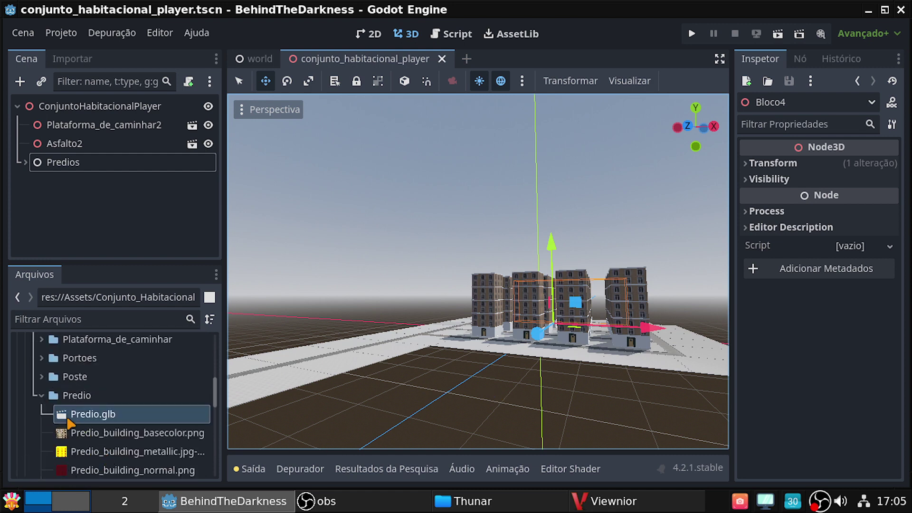
left_click(41, 394)
scroll(84, 413, "up", 3)
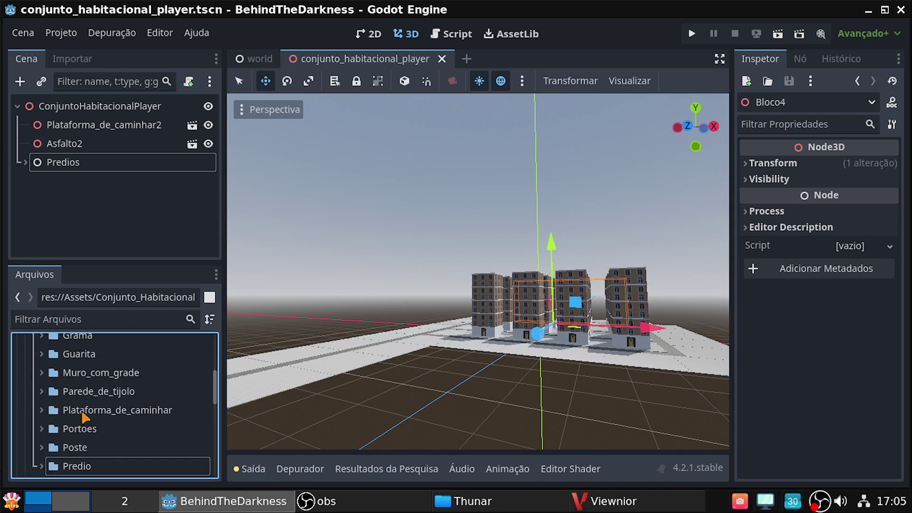
scroll(83, 412, "up", 2)
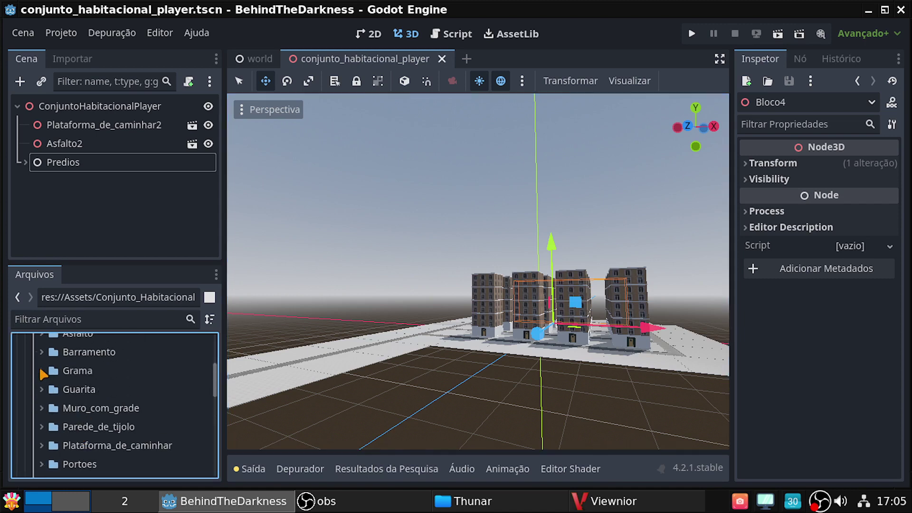
left_click(42, 372)
left_click(575, 501)
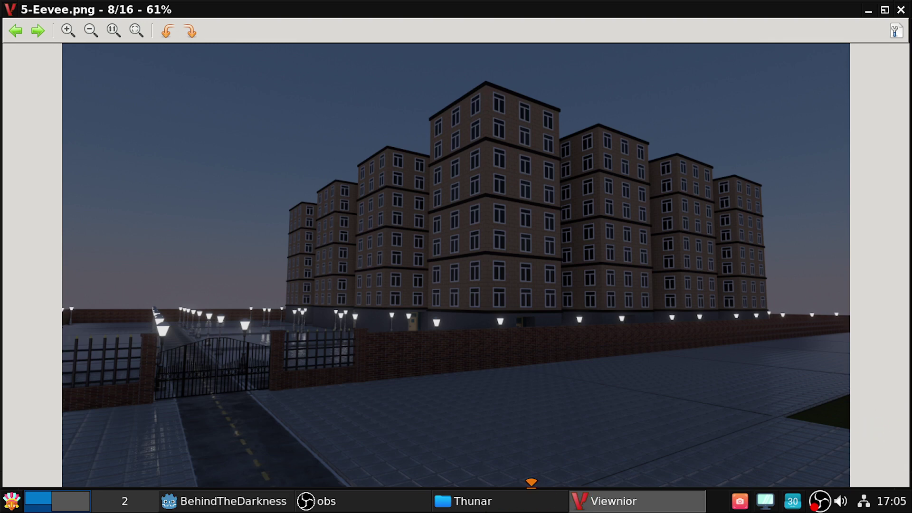
Step: Glance at the Pictures folder of renders in Thunar, then switch back to Godot
left_click(524, 507)
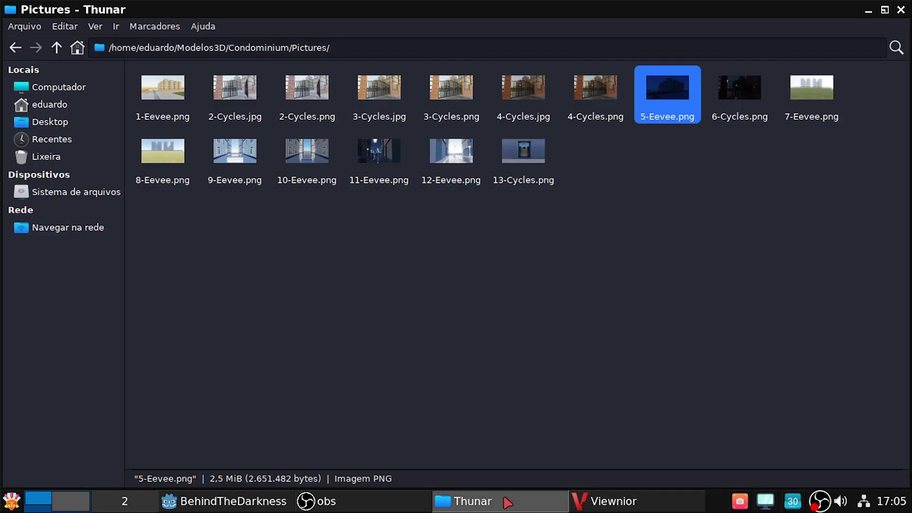
left_click(506, 501)
left_click(259, 500)
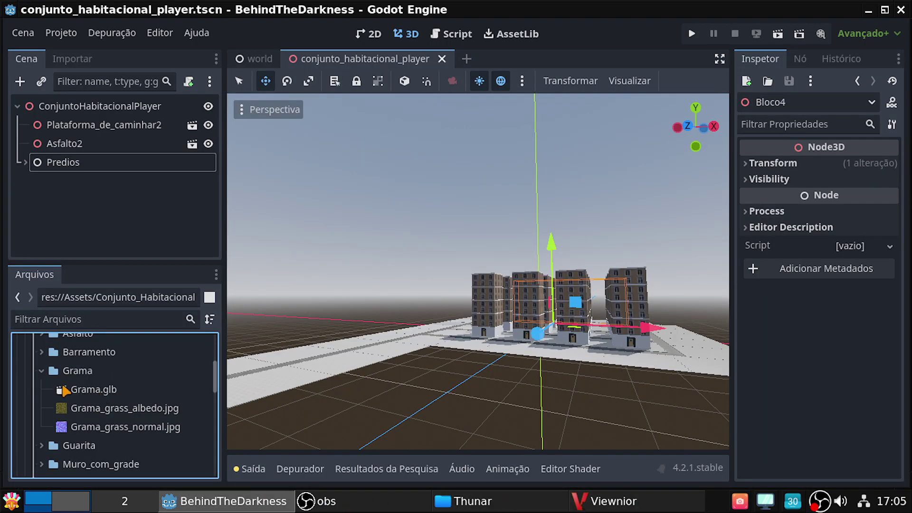
Step: Instance Grama.glb under the scene root as the Grama2 grass plane
left_click(76, 391)
left_click_drag(95, 391, 123, 169)
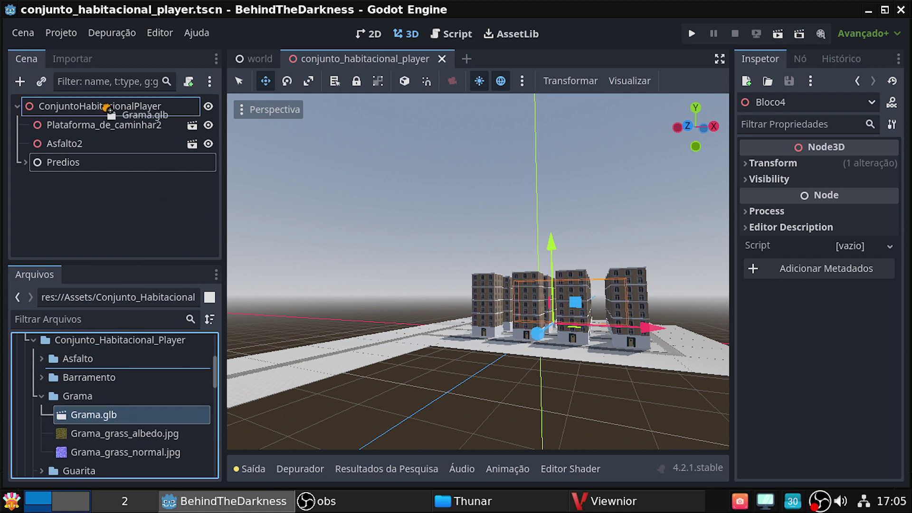
left_click_drag(105, 107, 104, 107)
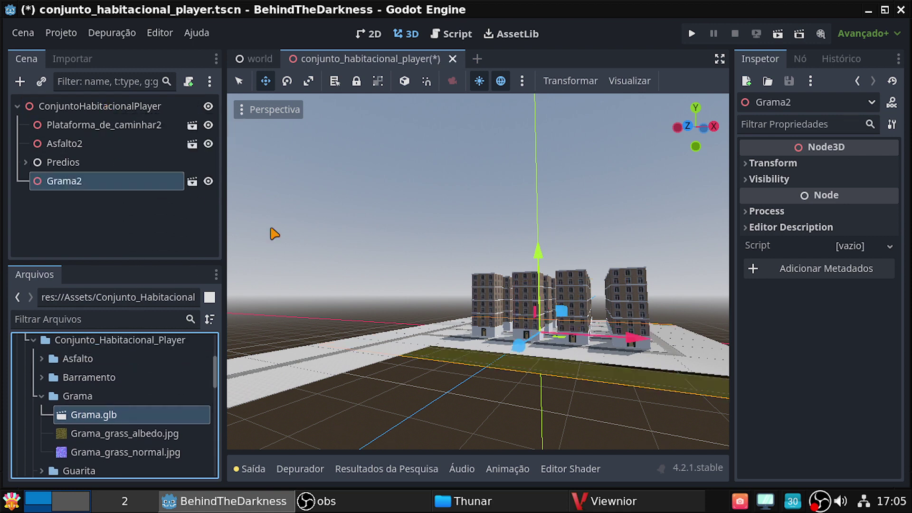
mouse_move(589, 381)
middle_mouse_down()
mouse_move(456, 380)
mouse_move(565, 395)
middle_mouse_up()
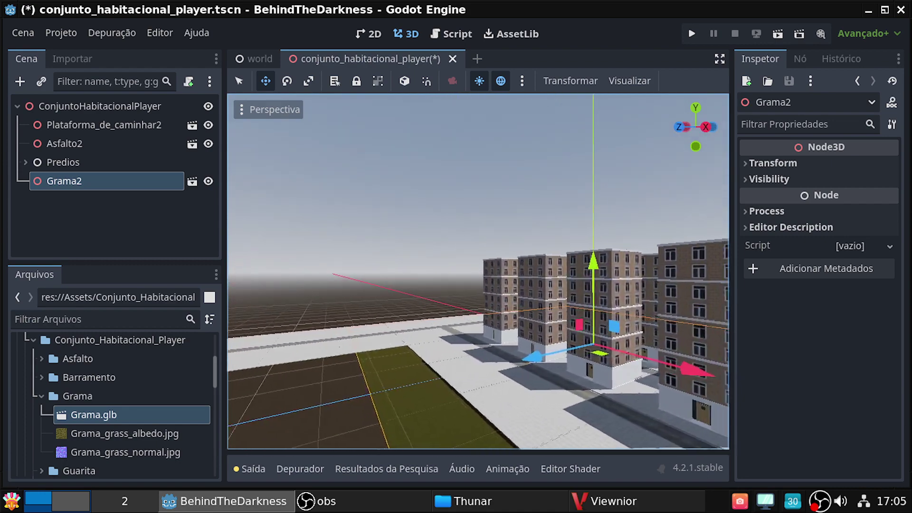
Step: Slide Grama2 along Z beside the sidewalk and raise it slightly
left_click_drag(527, 364, 296, 399)
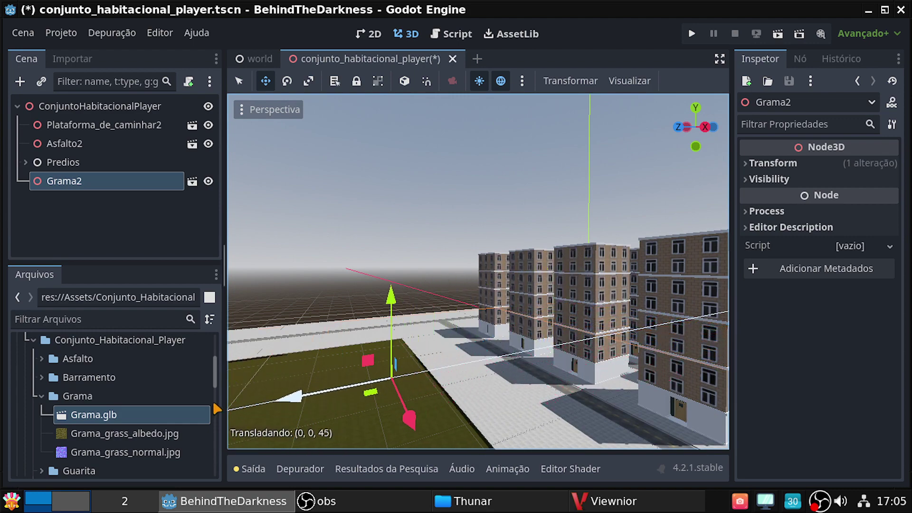
left_click_drag(294, 392, 263, 418)
middle_click_drag(475, 332, 380, 332)
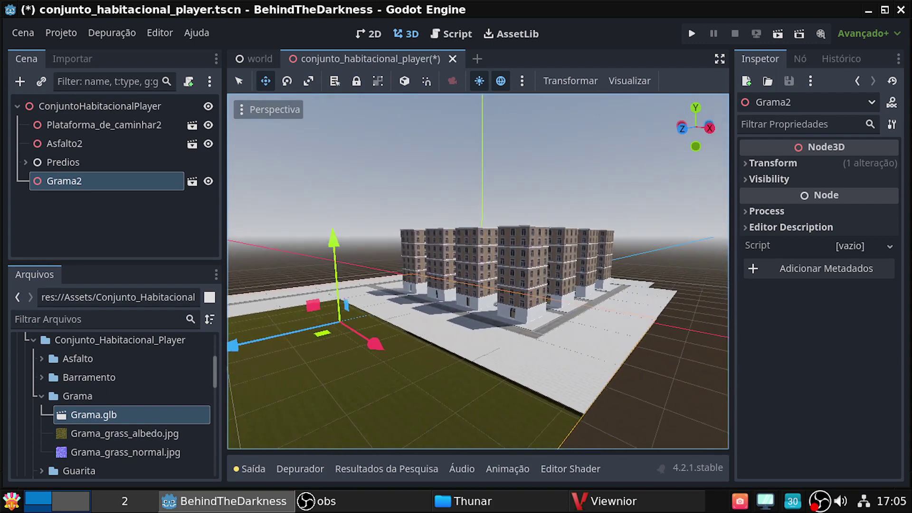
middle_click_drag(348, 395, 397, 338)
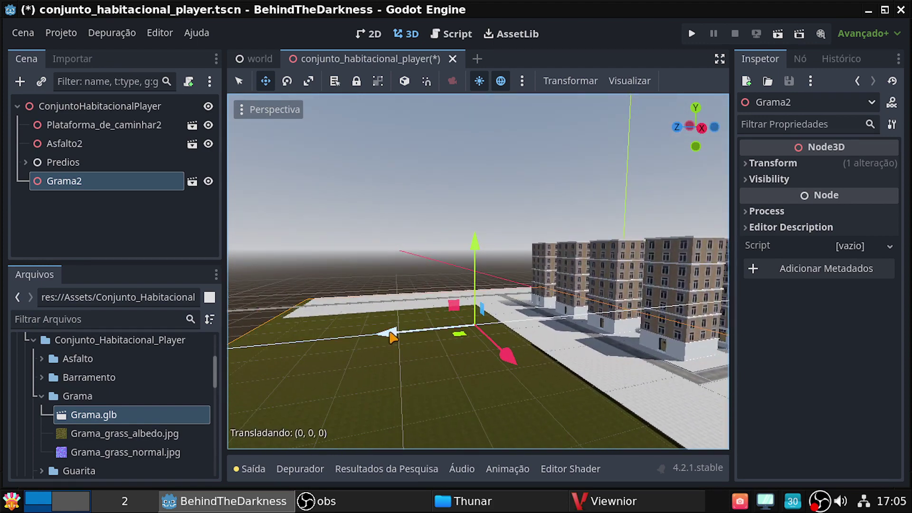
left_click_drag(390, 337, 134, 357)
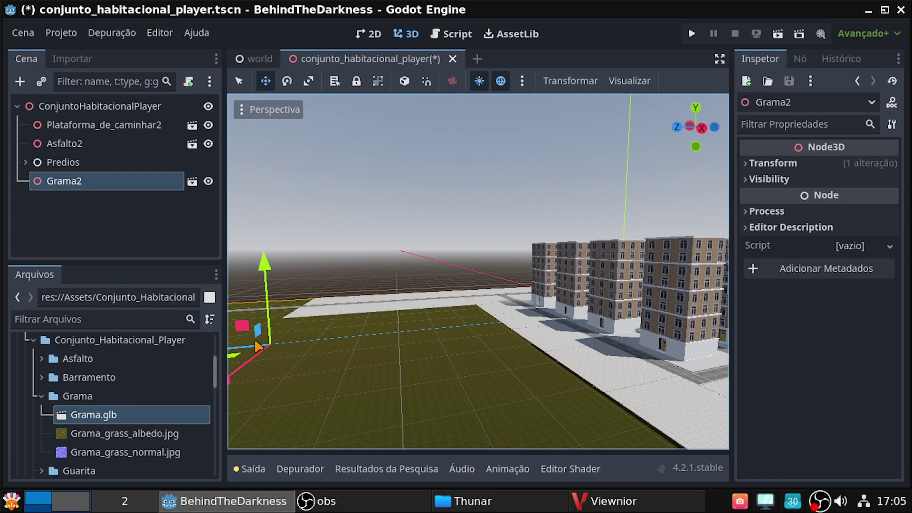
left_click_drag(270, 277, 269, 276)
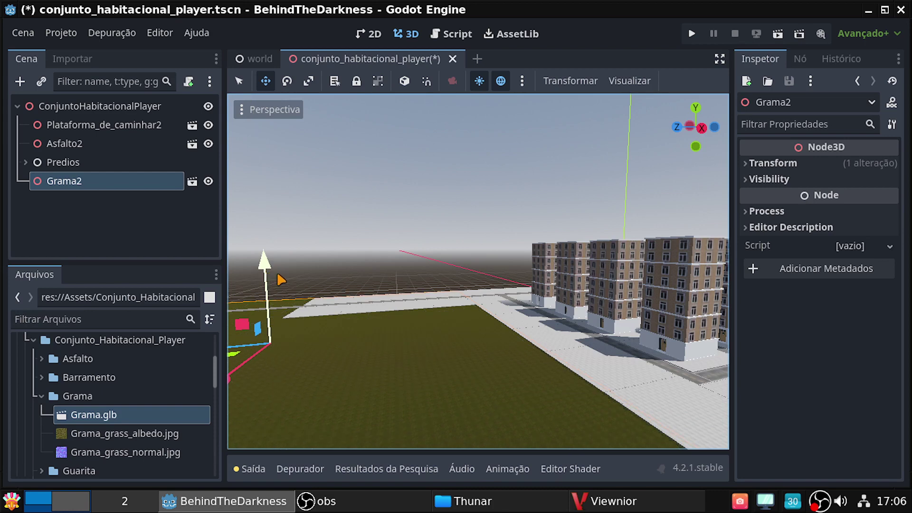
Step: Frame Grama2 from close over the sidewalk and lower it slightly
middle_click_drag(420, 274, 405, 286)
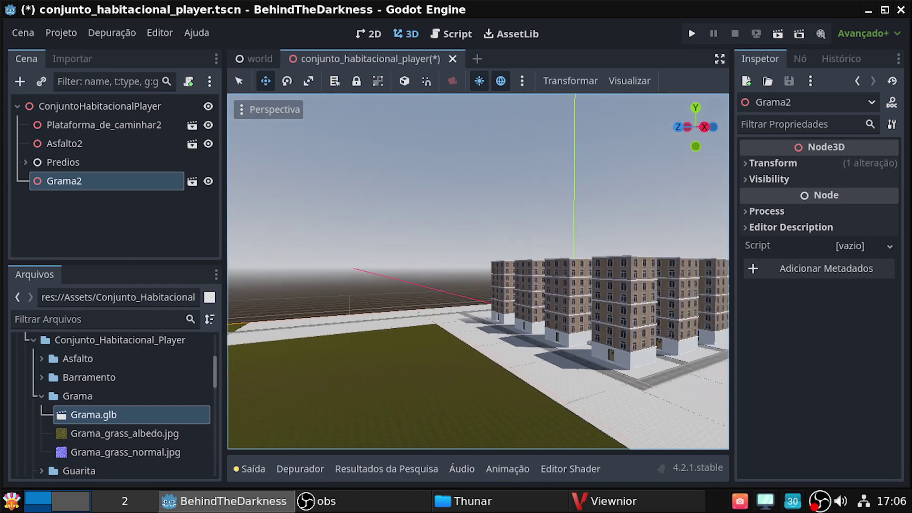
middle_click_drag(412, 339, 411, 338)
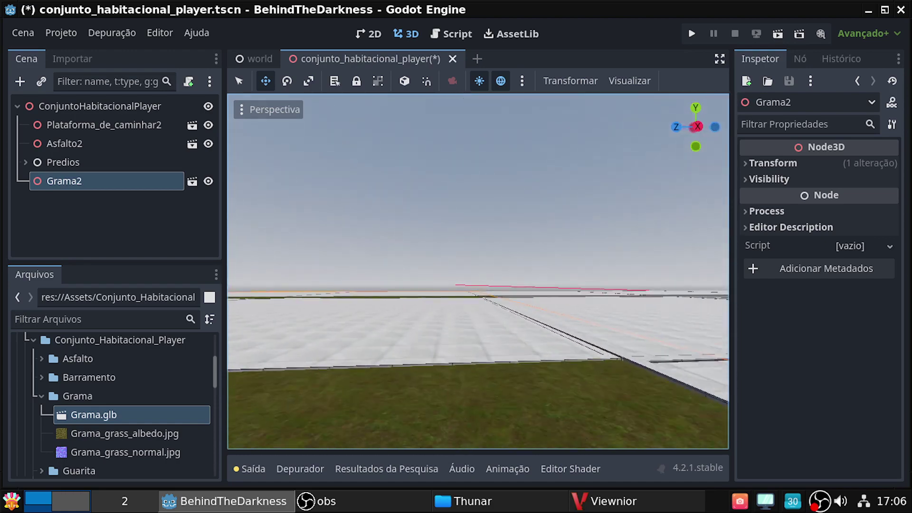
middle_click_drag(411, 338, 418, 354)
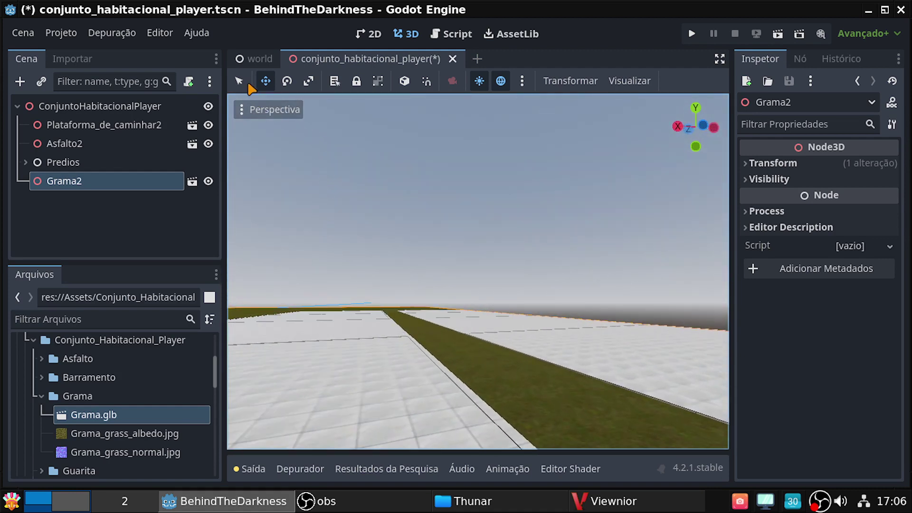
double_click(88, 177)
middle_click_drag(411, 338, 411, 338)
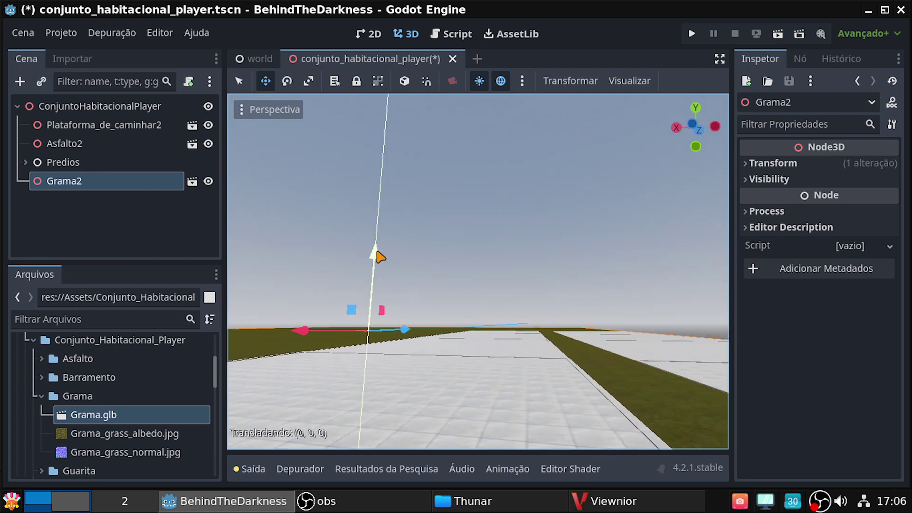
left_click_drag(380, 257, 380, 258)
right_click_drag(380, 257, 530, 299)
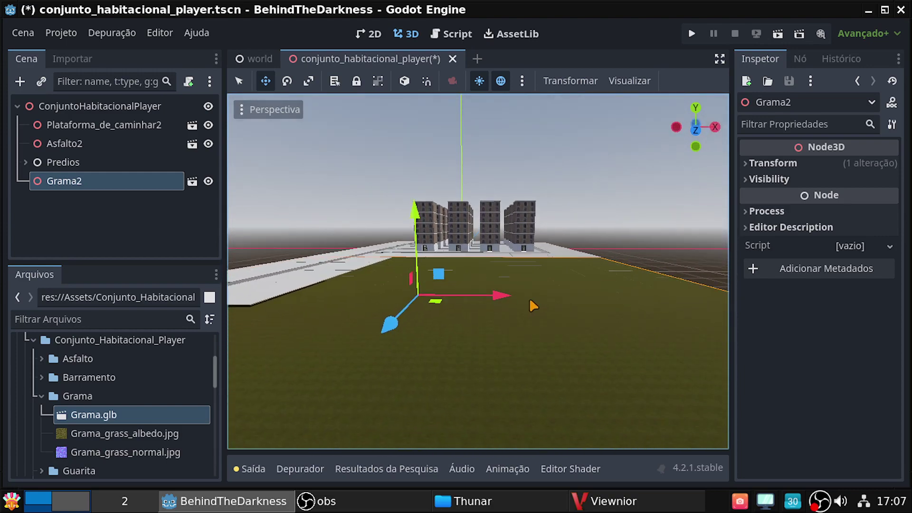
Step: Slide Grama2 along X and lower it below the grid toward ground level
mouse_move(501, 300)
left_mouse_down()
mouse_move(791, 316)
mouse_move(686, 315)
left_mouse_up()
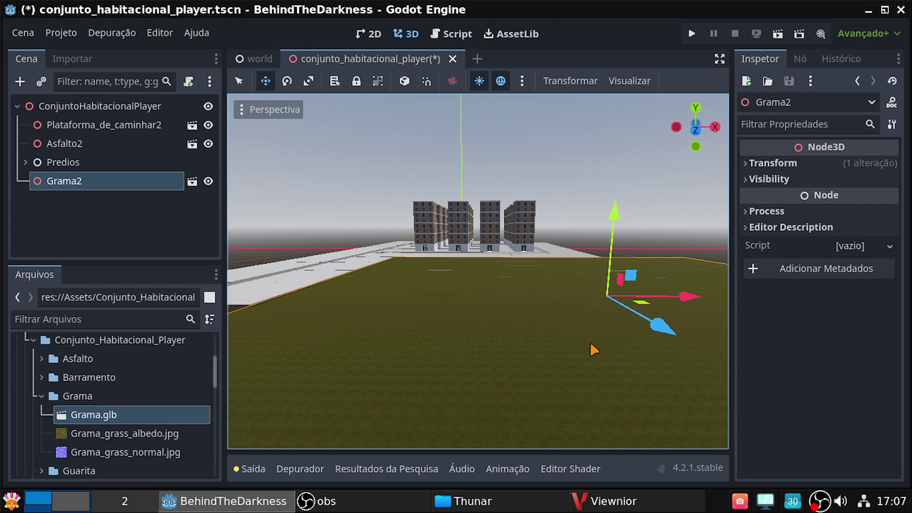
mouse_move(594, 348)
right_mouse_down()
mouse_move(594, 333)
mouse_move(665, 333)
mouse_move(632, 332)
mouse_move(561, 286)
right_mouse_up()
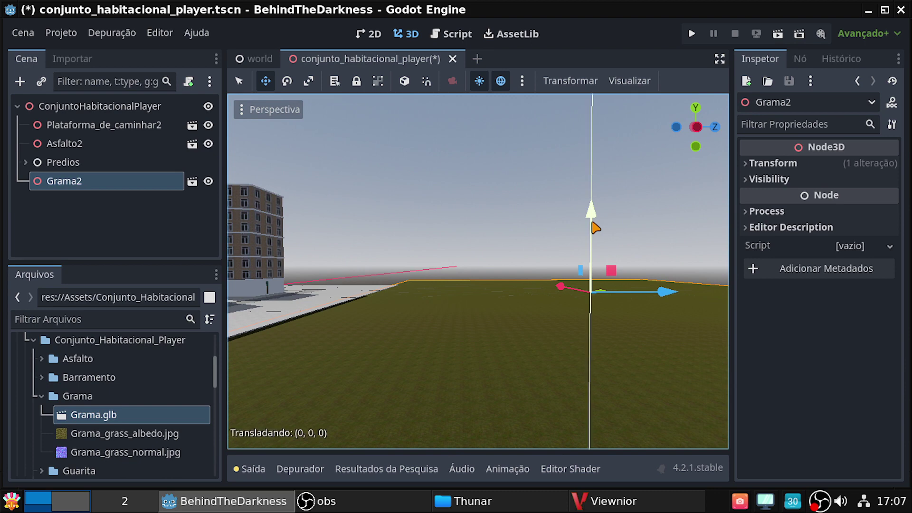
left_click_drag(595, 227, 594, 228)
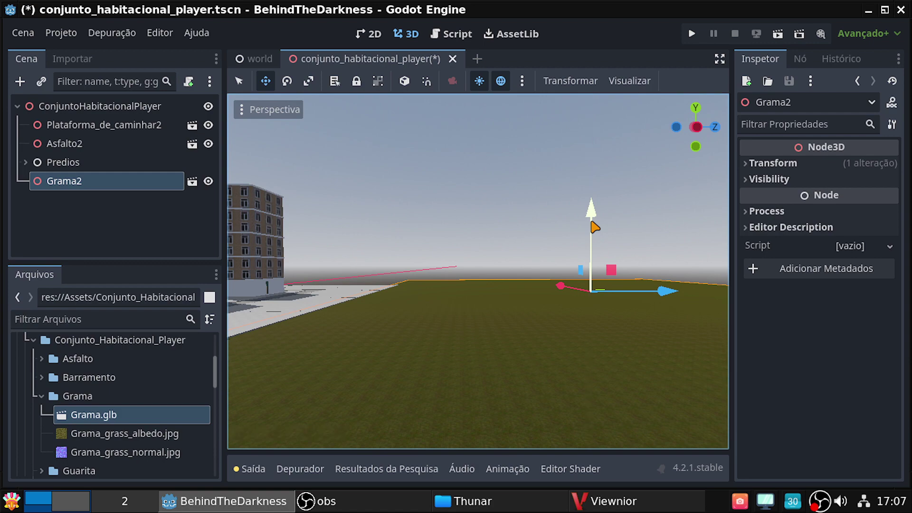
mouse_move(595, 227)
right_mouse_down()
mouse_move(238, 228)
mouse_move(490, 295)
right_mouse_up()
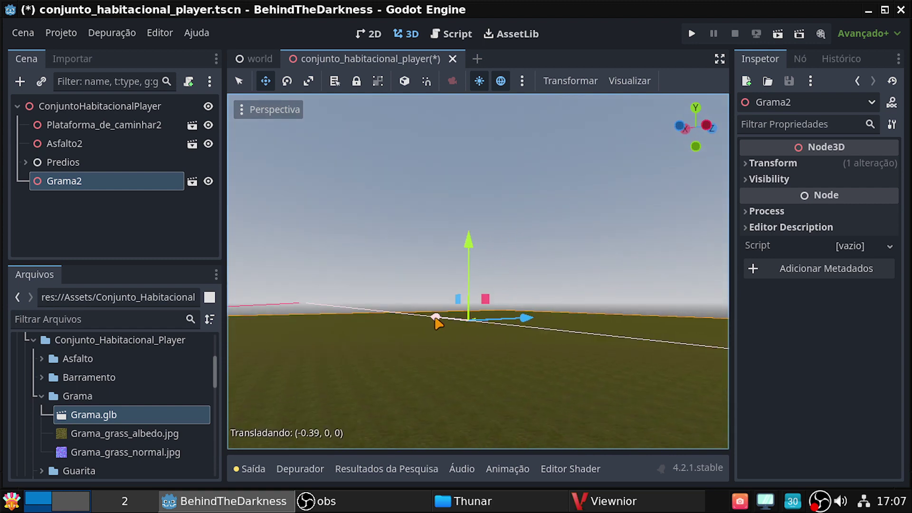
mouse_move(441, 318)
right_mouse_down()
mouse_move(712, 319)
mouse_move(594, 330)
right_mouse_up()
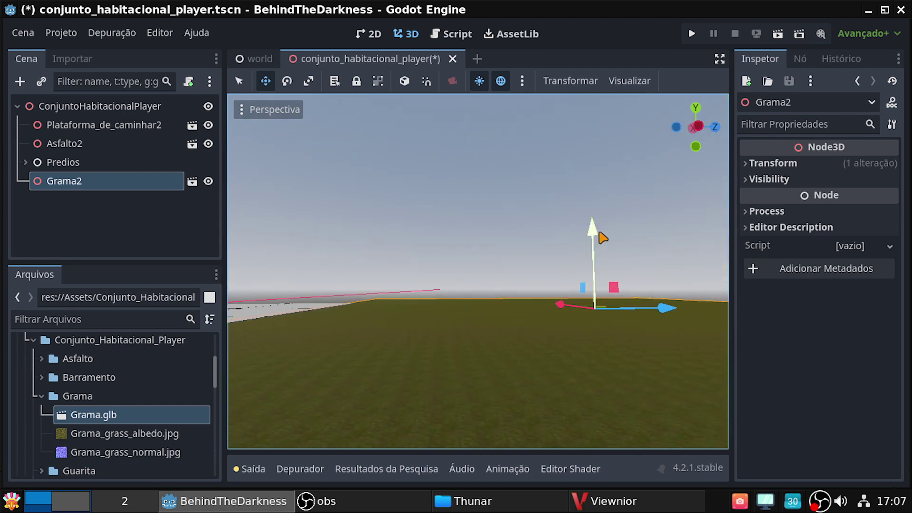
left_click_drag(595, 239, 597, 240)
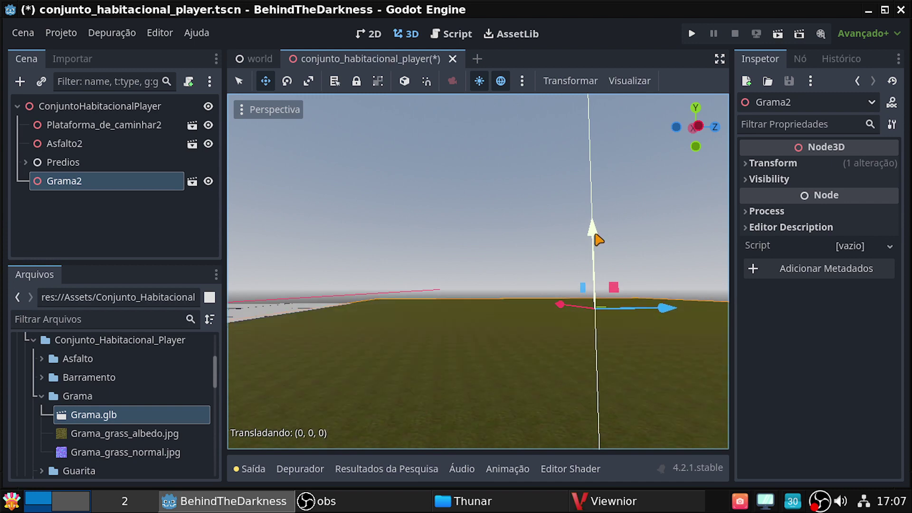
Step: Adjust Grama2's height, using undo and redo, until it sits about 0.45 lower, just below the curb
right_click_drag(597, 239, 428, 247)
mouse_move(478, 271)
right_mouse_down()
mouse_move(594, 266)
mouse_move(665, 247)
mouse_move(332, 256)
mouse_move(689, 251)
right_mouse_up()
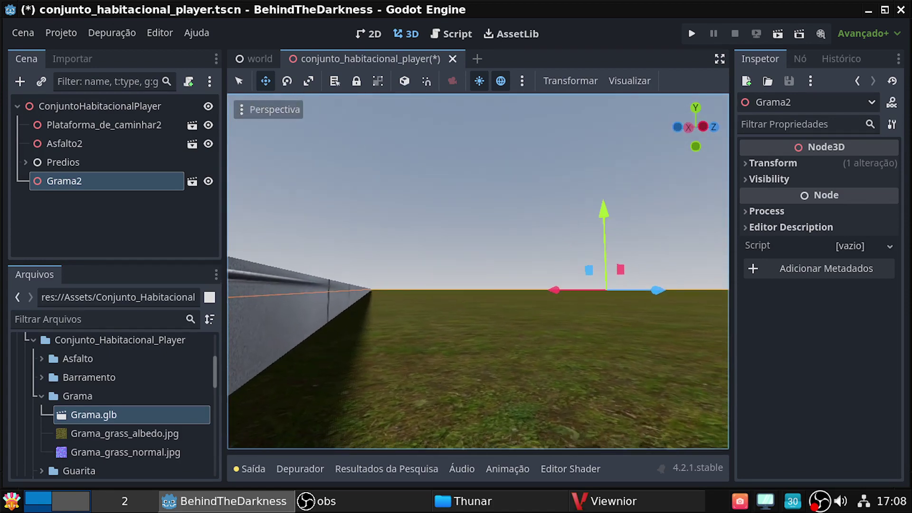
mouse_move(689, 252)
right_mouse_down()
mouse_move(522, 257)
mouse_move(475, 219)
right_mouse_up()
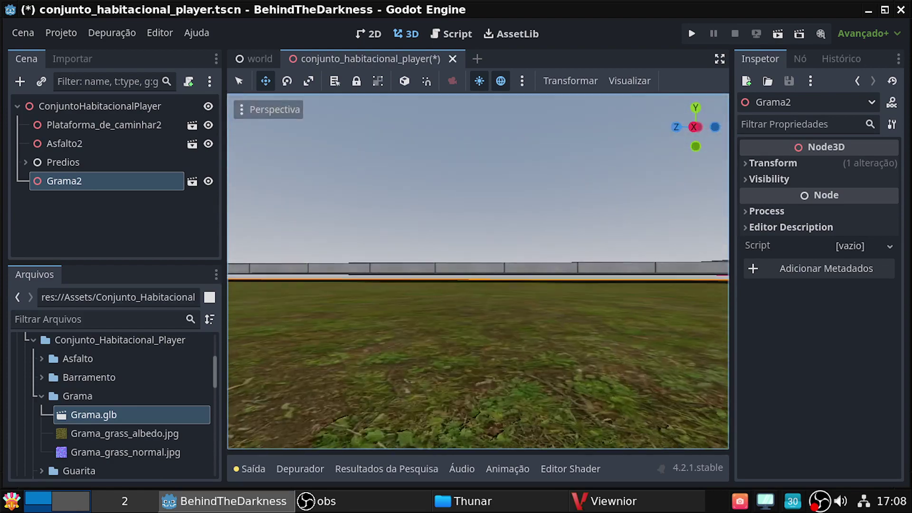
mouse_move(475, 219)
right_mouse_down()
mouse_move(333, 228)
mouse_move(266, 237)
mouse_move(266, 247)
mouse_move(266, 228)
right_mouse_up()
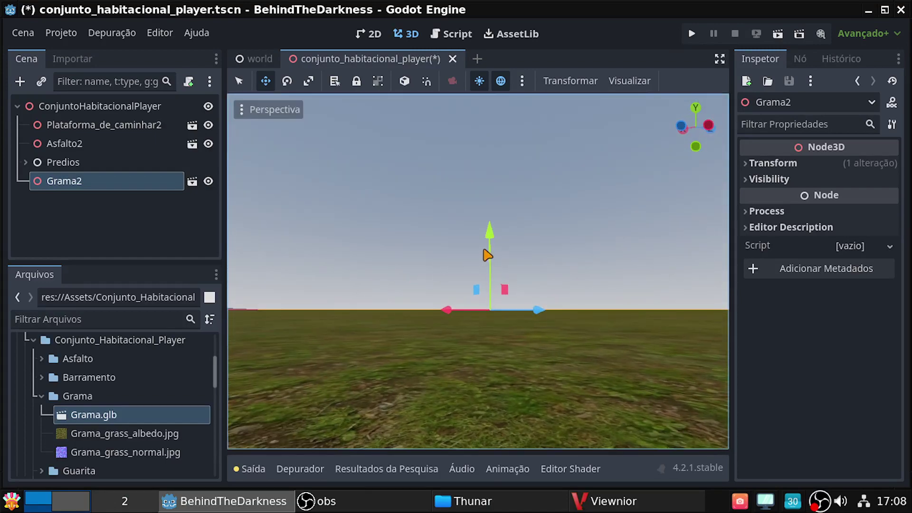
left_click_drag(492, 245, 492, 233)
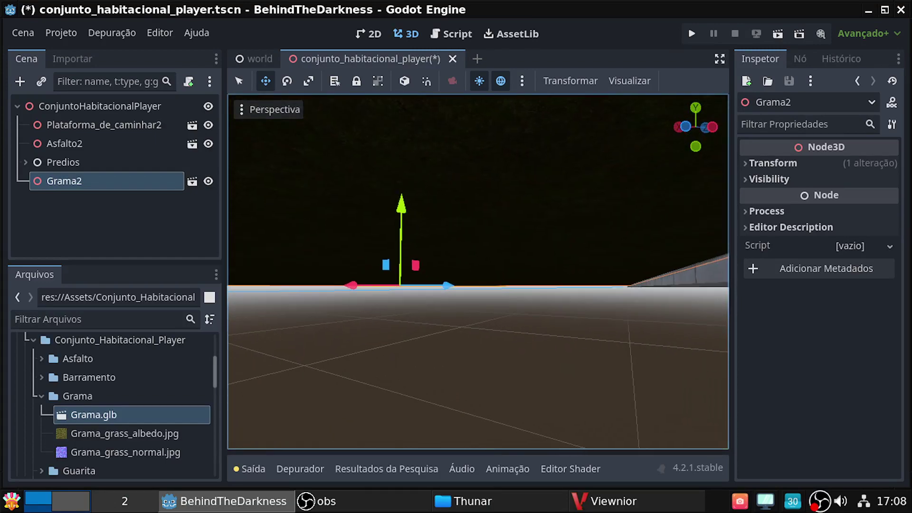
key("ctrl+z")
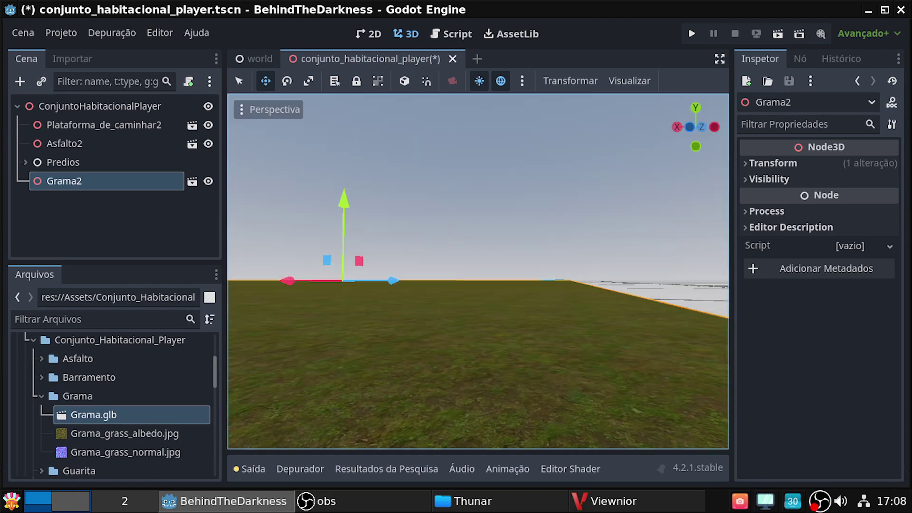
key("ctrl+shift+z")
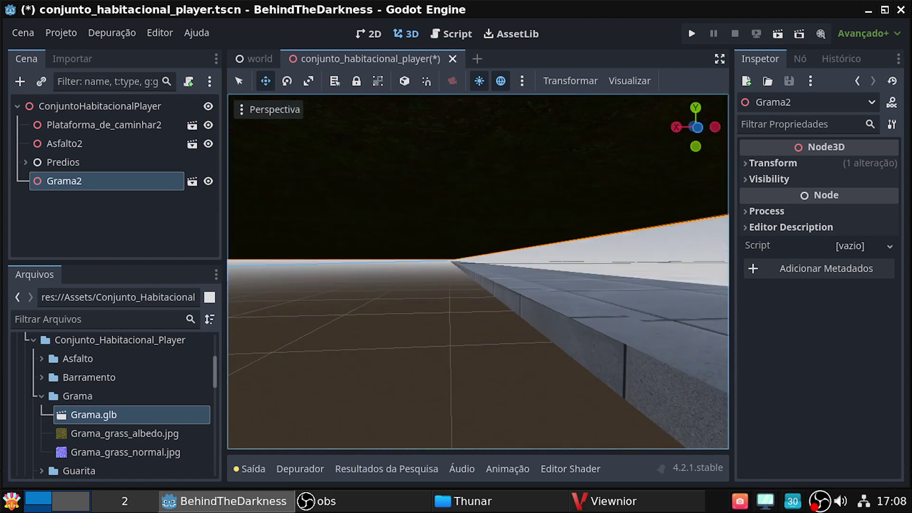
right_click_drag(478, 271, 431, 271)
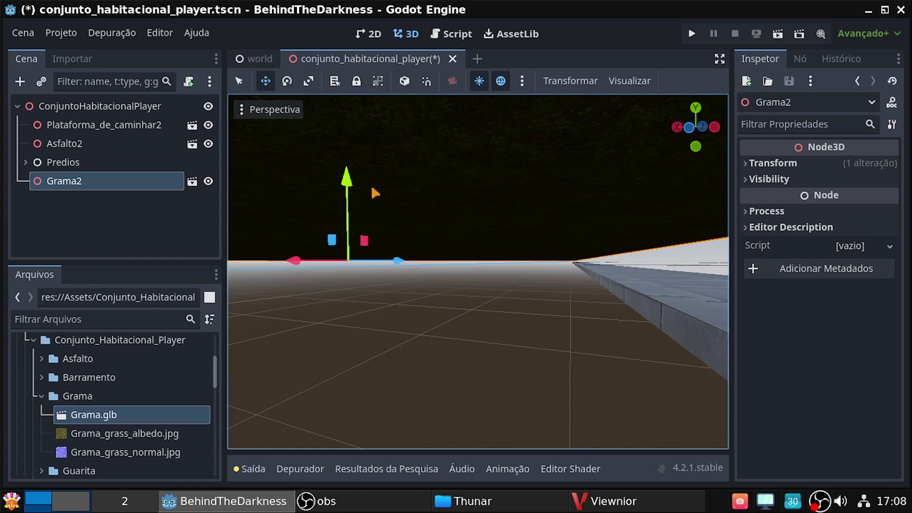
left_click_drag(351, 179, 351, 184)
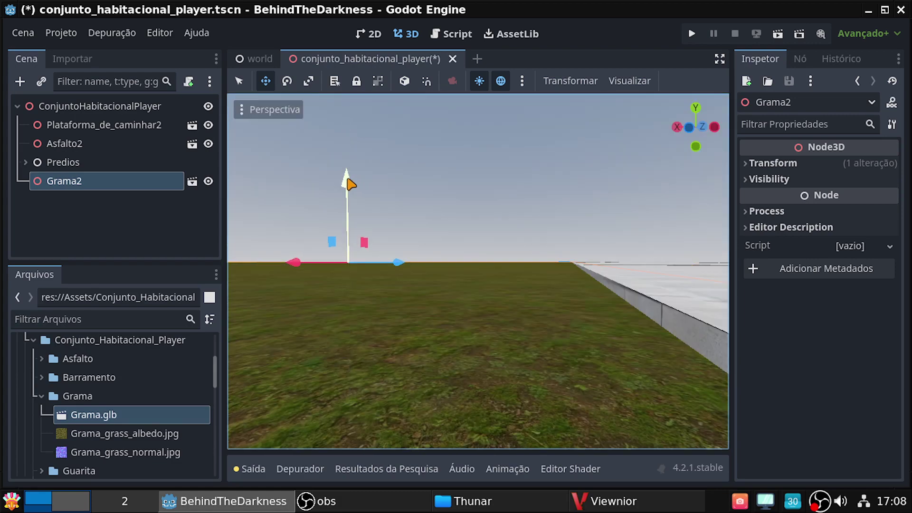
mouse_move(350, 184)
right_mouse_down()
mouse_move(475, 171)
mouse_move(404, 173)
mouse_move(380, 162)
right_mouse_up()
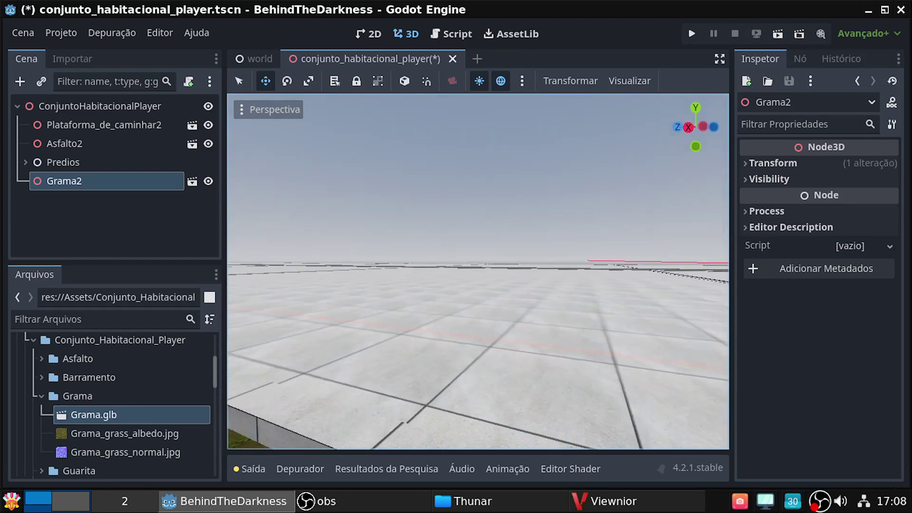
right_click_drag(380, 162, 370, 148)
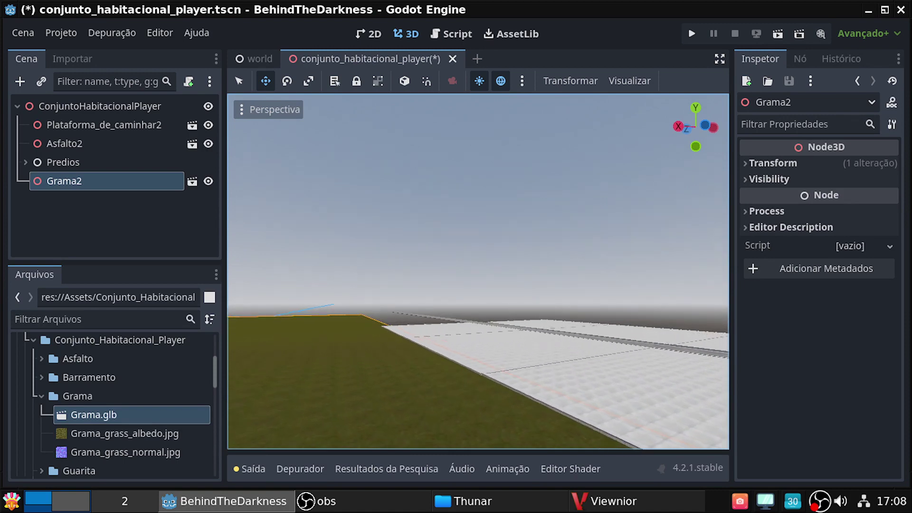
right_click_drag(371, 147, 546, 162)
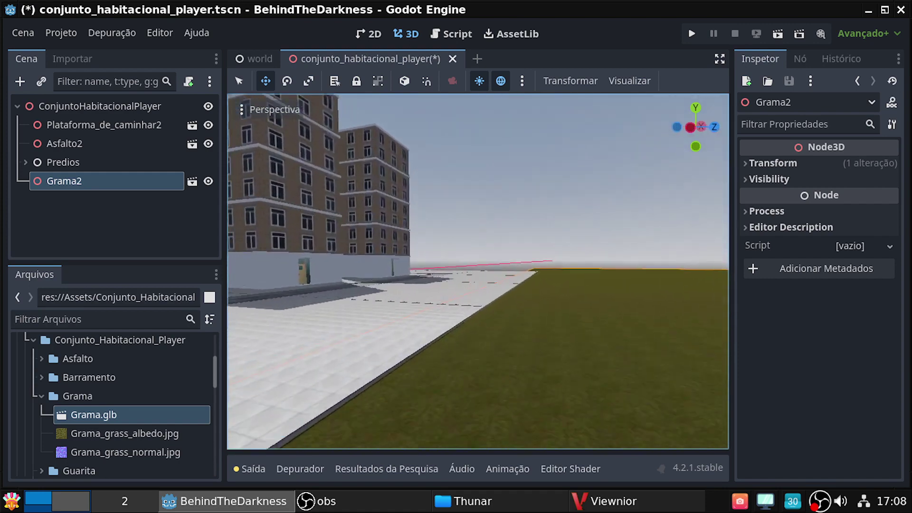
key("e")
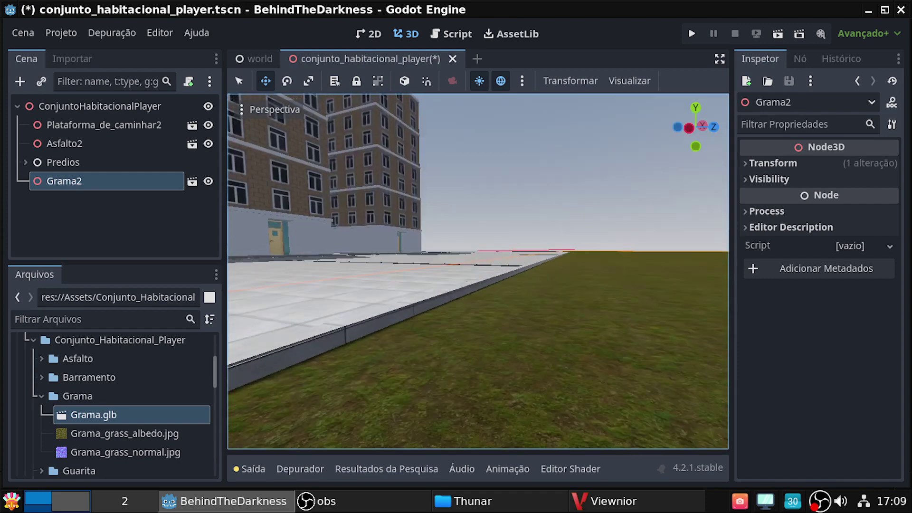
right_click_drag(547, 161, 599, 164)
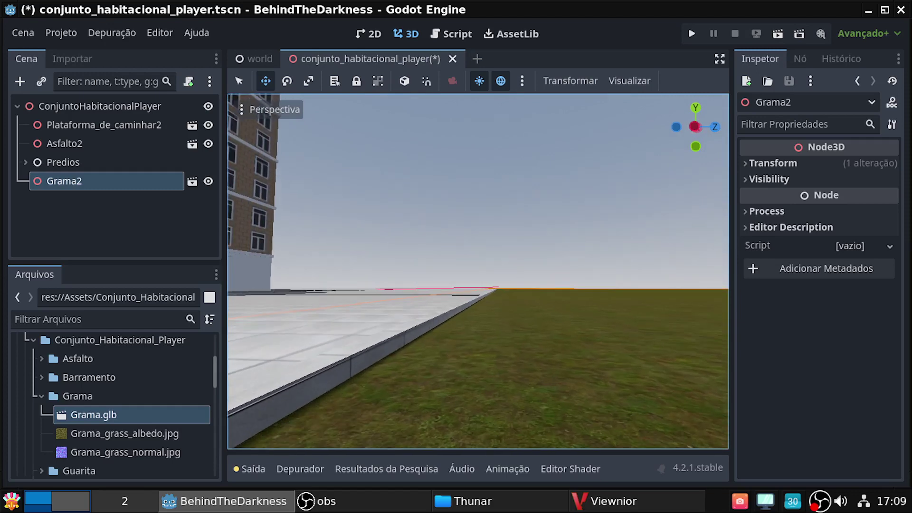
mouse_move(599, 164)
right_mouse_down()
mouse_move(665, 166)
mouse_move(333, 166)
mouse_move(594, 166)
mouse_move(594, 129)
mouse_move(456, 152)
mouse_move(560, 152)
mouse_move(447, 152)
mouse_move(598, 152)
mouse_move(585, 154)
mouse_move(333, 171)
mouse_move(441, 208)
right_mouse_up()
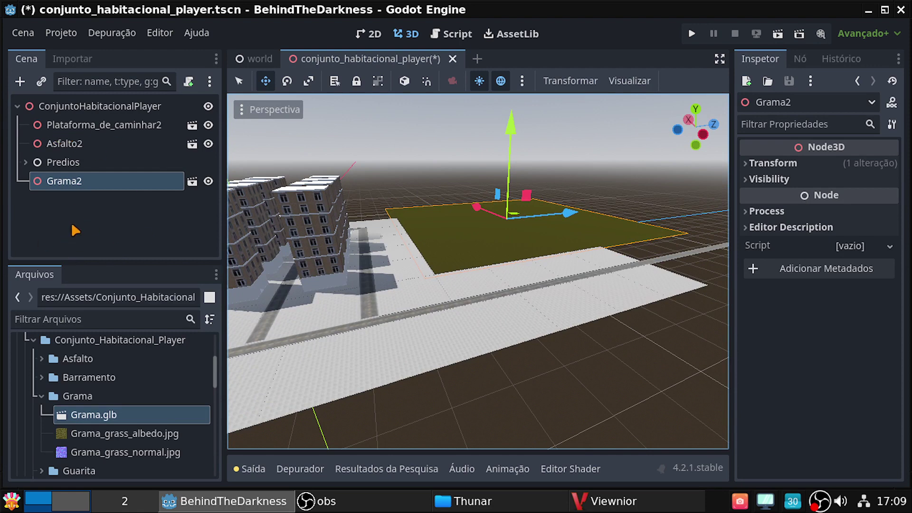
Step: Add a plain Node child under the scene root and name it Gramas
left_click(66, 107)
right_click(66, 108)
left_click(88, 117)
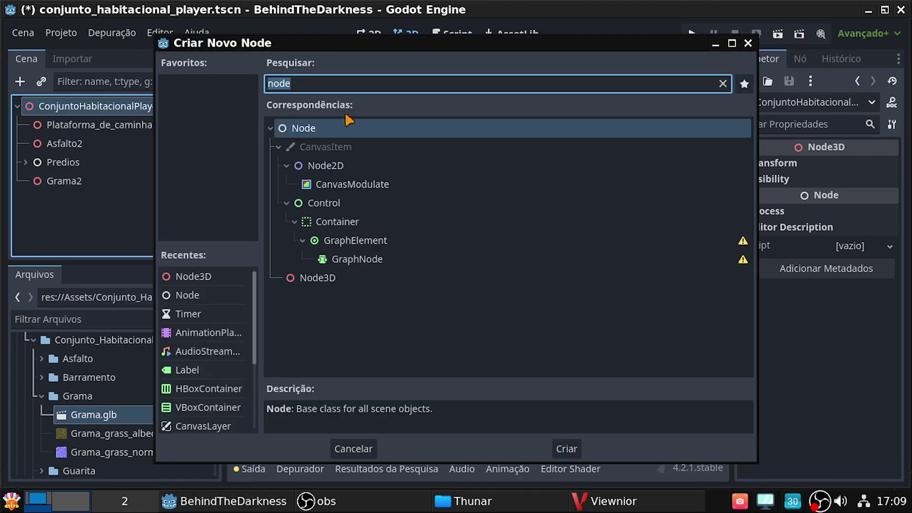
left_click(567, 448)
double_click(71, 199)
type("Gramas")
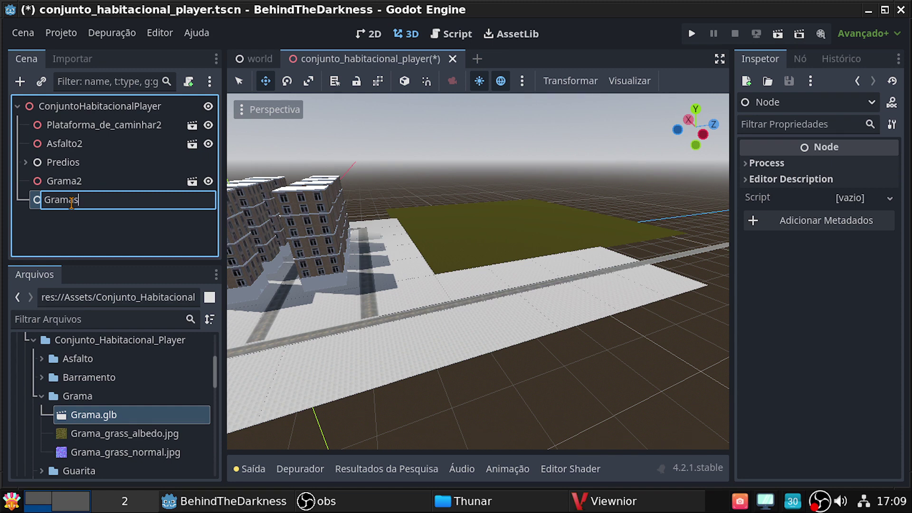
key("Return")
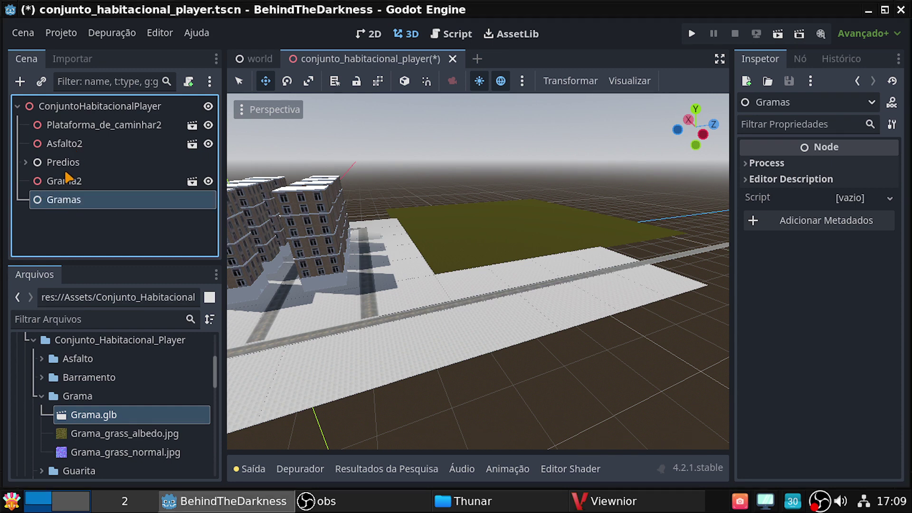
Step: Move the Grama2 grass plane inside the Gramas node
left_click(64, 183)
left_click_drag(64, 201, 66, 204)
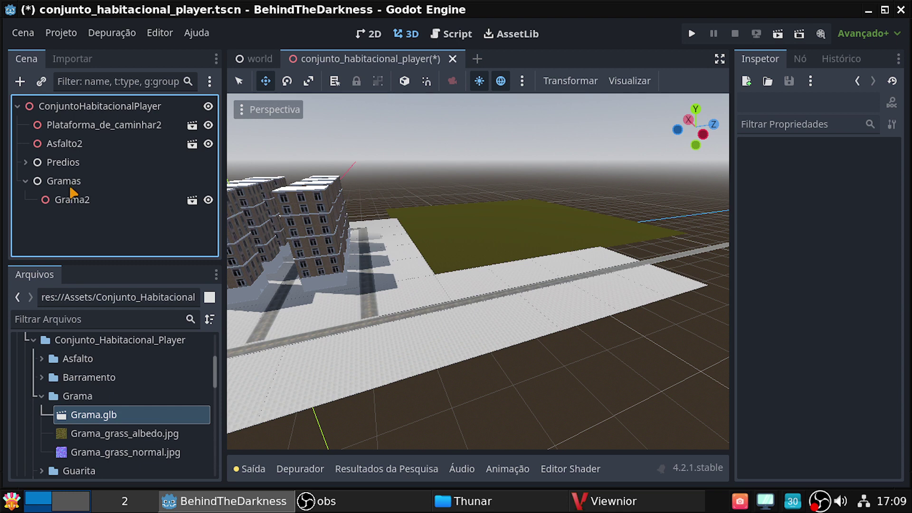
left_click(72, 200)
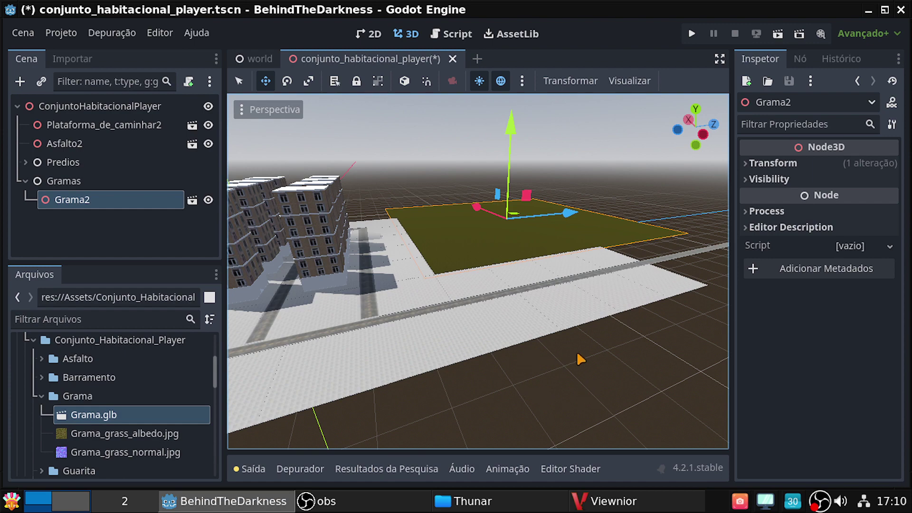
right_click_drag(618, 352, 713, 313)
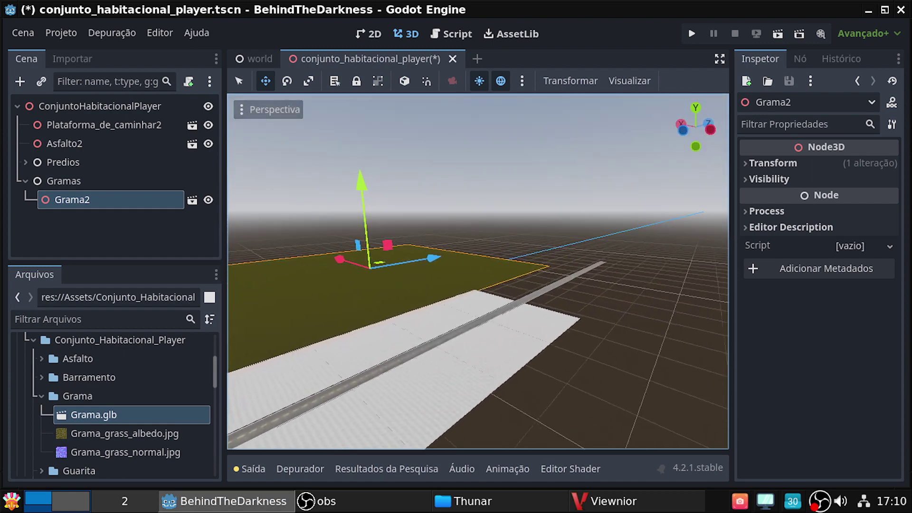
mouse_move(712, 314)
right_mouse_down()
mouse_move(656, 309)
mouse_move(726, 308)
mouse_move(584, 308)
mouse_move(611, 359)
right_mouse_up()
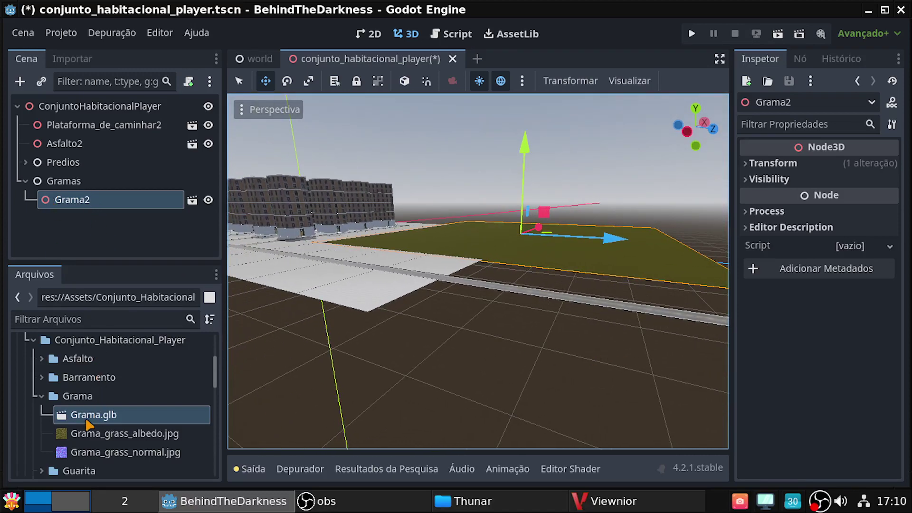
Step: Drop another Grama.glb onto Gramas as Grama3 and slide it along Z
left_click_drag(90, 416, 63, 181)
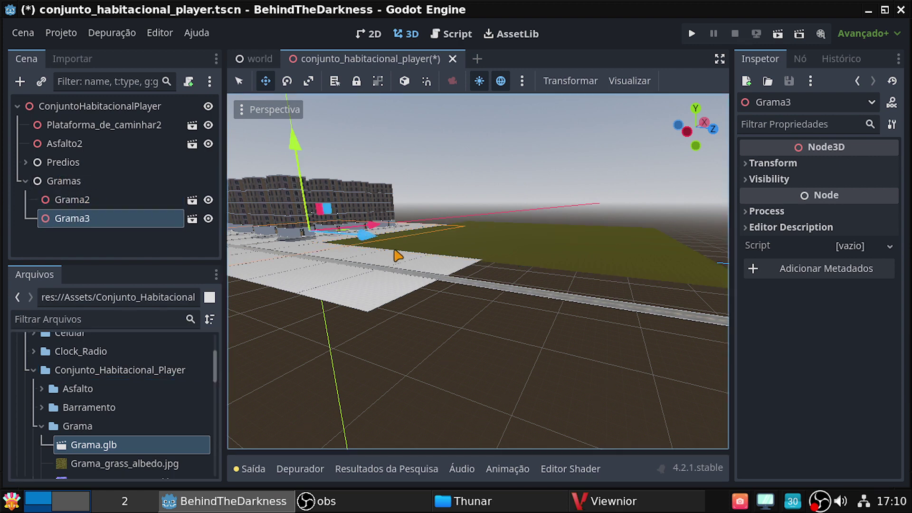
left_click_drag(365, 246, 611, 317)
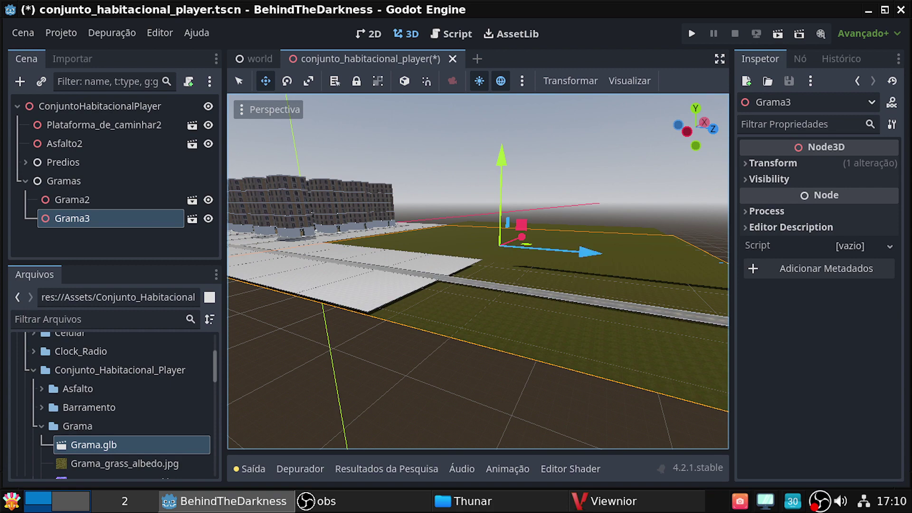
right_click_drag(611, 318, 610, 317)
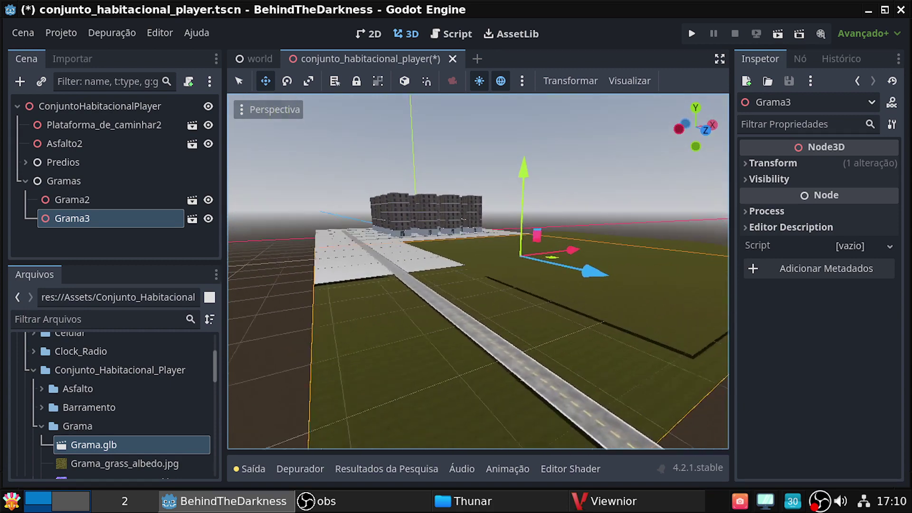
mouse_move(573, 249)
left_mouse_down()
mouse_move(263, 293)
mouse_move(300, 285)
left_mouse_up()
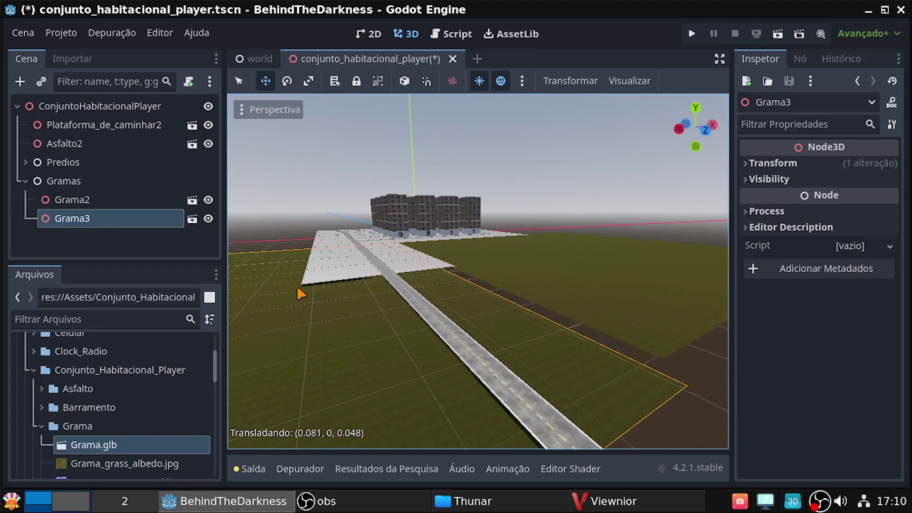
right_click(301, 284)
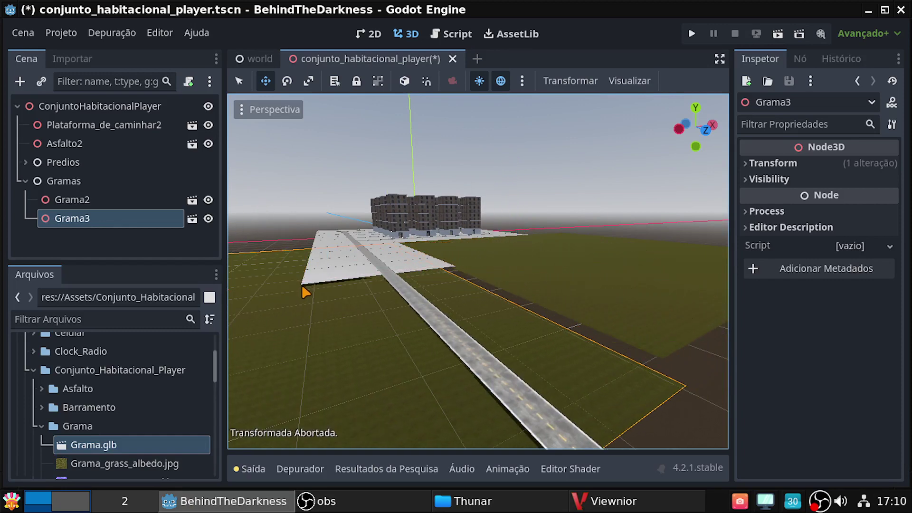
Step: Nudge Grama3 2 units along X, adjust its height slightly, and review it beside Grama2
middle_click_drag(363, 326, 405, 317)
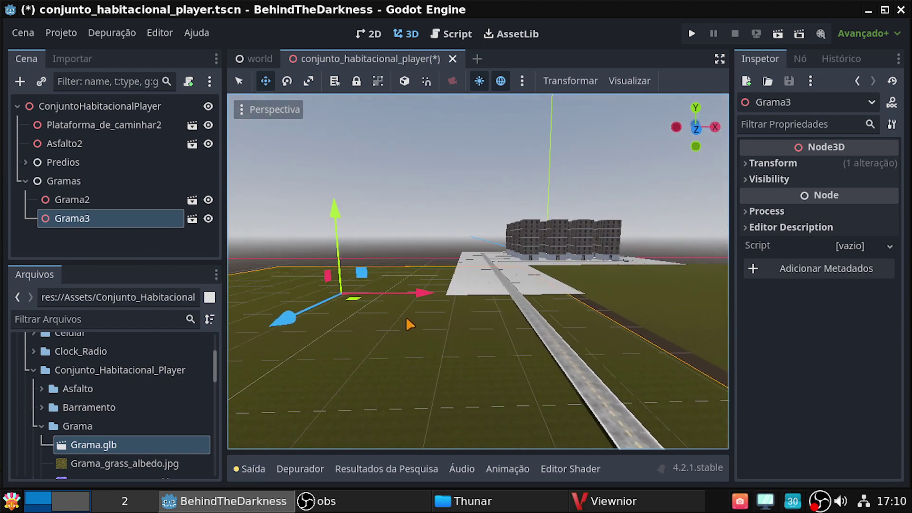
left_click_drag(425, 295, 435, 300)
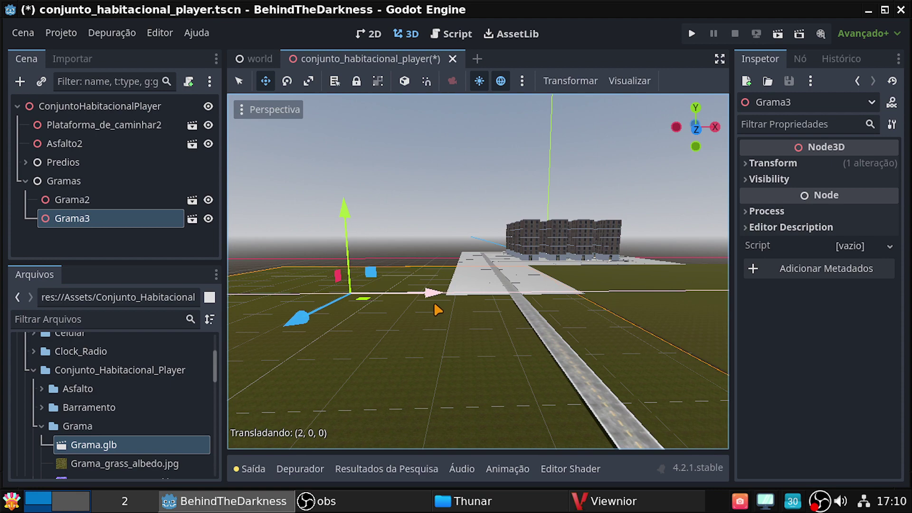
left_click_drag(435, 300, 434, 301)
mouse_move(481, 368)
middle_mouse_down()
mouse_move(361, 375)
mouse_move(313, 274)
middle_mouse_up()
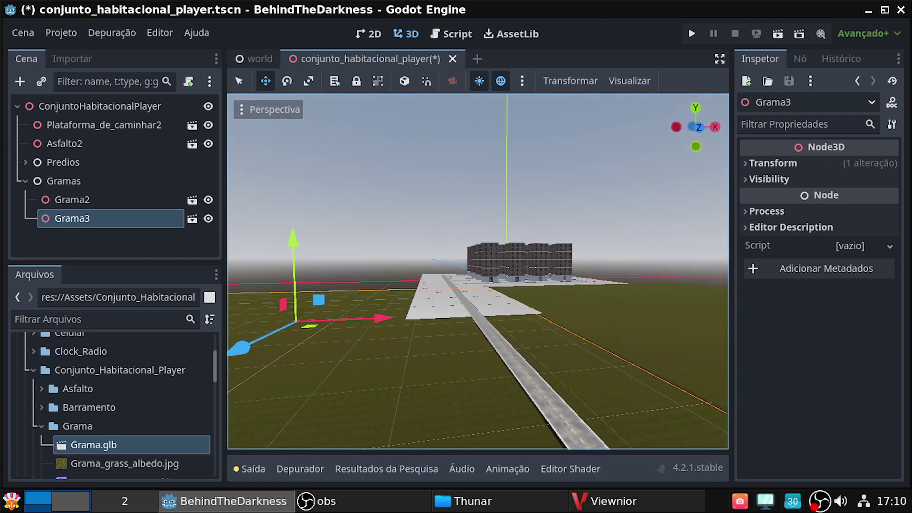
left_click_drag(300, 250, 300, 248)
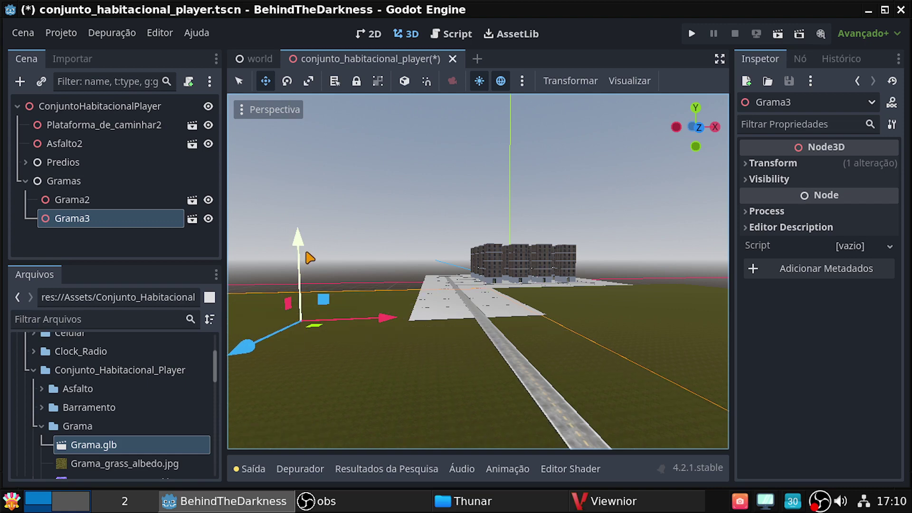
mouse_move(310, 258)
middle_mouse_down()
mouse_move(380, 285)
mouse_move(342, 238)
mouse_move(428, 247)
middle_mouse_up()
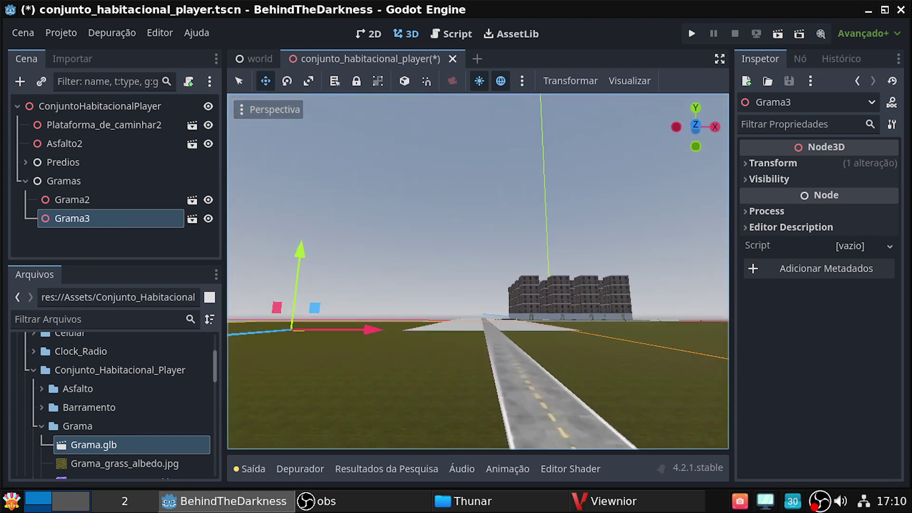
mouse_move(427, 247)
middle_mouse_down()
mouse_move(475, 266)
mouse_move(641, 266)
middle_mouse_up()
scroll(477, 270, "down", 2)
scroll(478, 271, "down", 1)
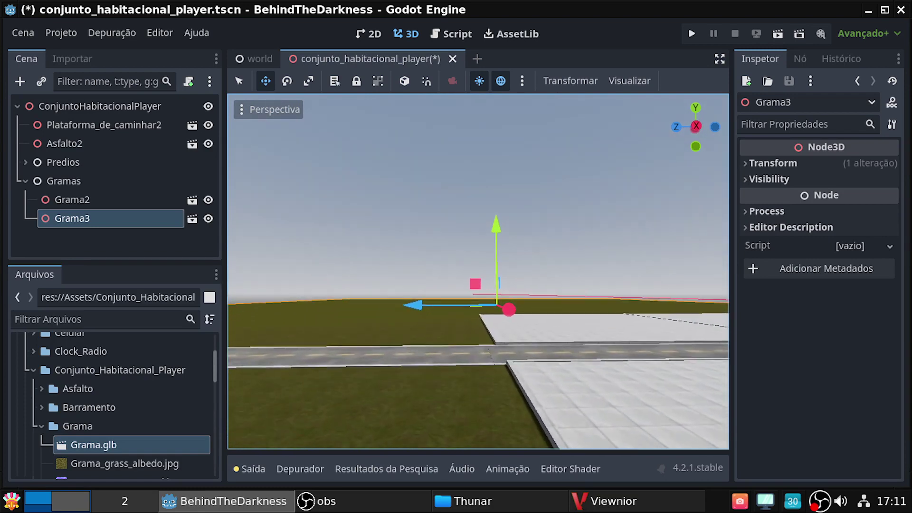
scroll(477, 271, "down", 2)
mouse_move(478, 271)
middle_mouse_down()
mouse_move(418, 257)
mouse_move(523, 257)
mouse_move(428, 228)
mouse_move(466, 228)
middle_mouse_up()
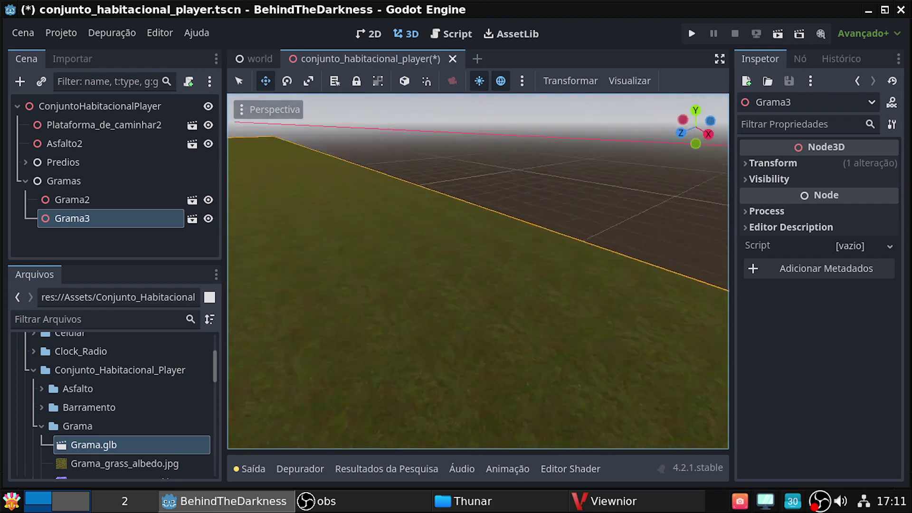
right_click_drag(477, 271, 478, 271)
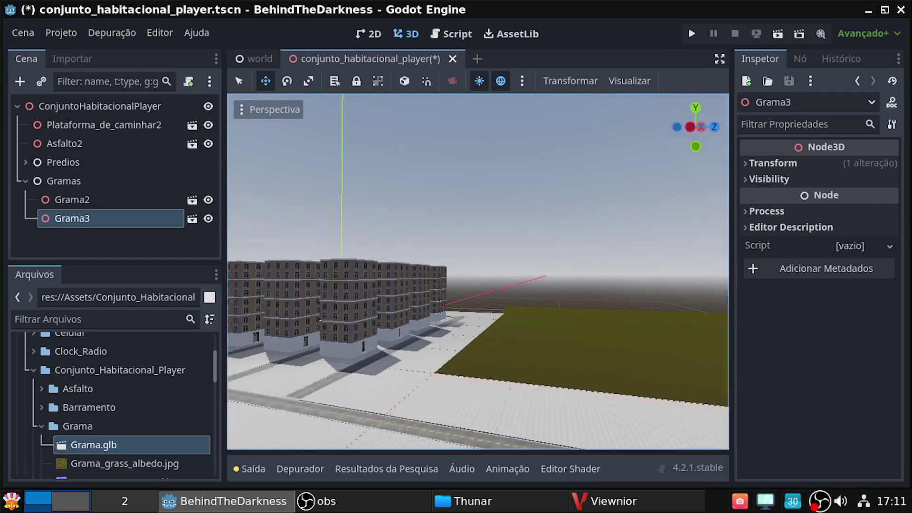
right_click_drag(478, 270, 478, 271)
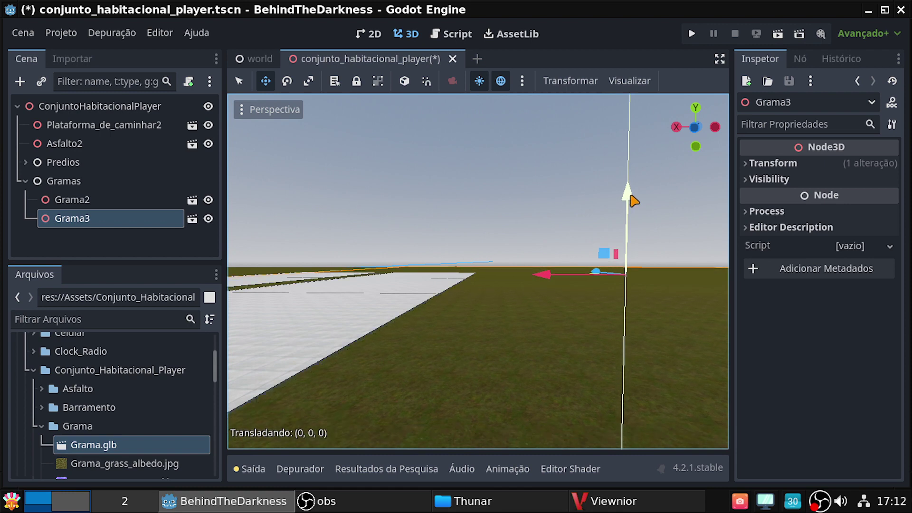
mouse_move(365, 303)
right_mouse_down()
mouse_move(285, 304)
mouse_move(427, 304)
mouse_move(364, 315)
right_mouse_up()
right_click_drag(561, 299, 641, 304)
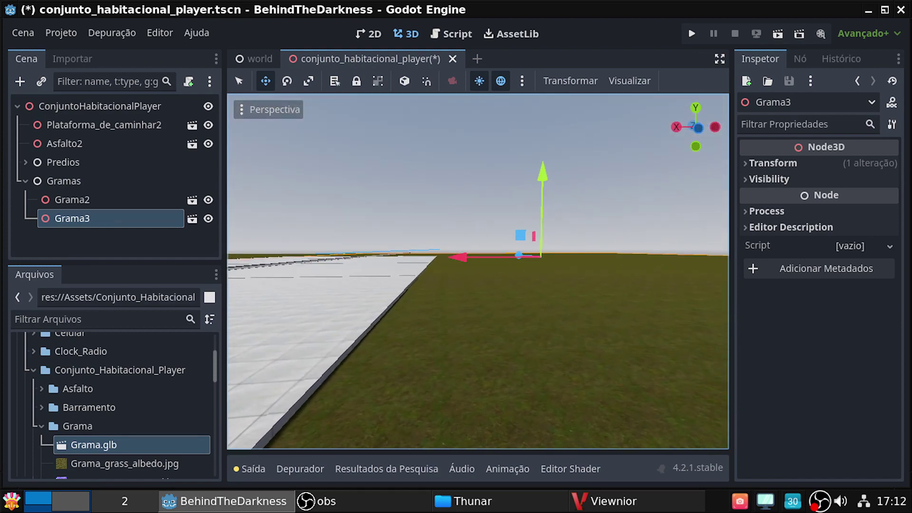
right_click_drag(475, 270, 594, 271)
mouse_move(608, 387)
right_mouse_down()
mouse_move(285, 390)
mouse_move(428, 389)
mouse_move(409, 399)
right_mouse_up()
key("w")
key("w")
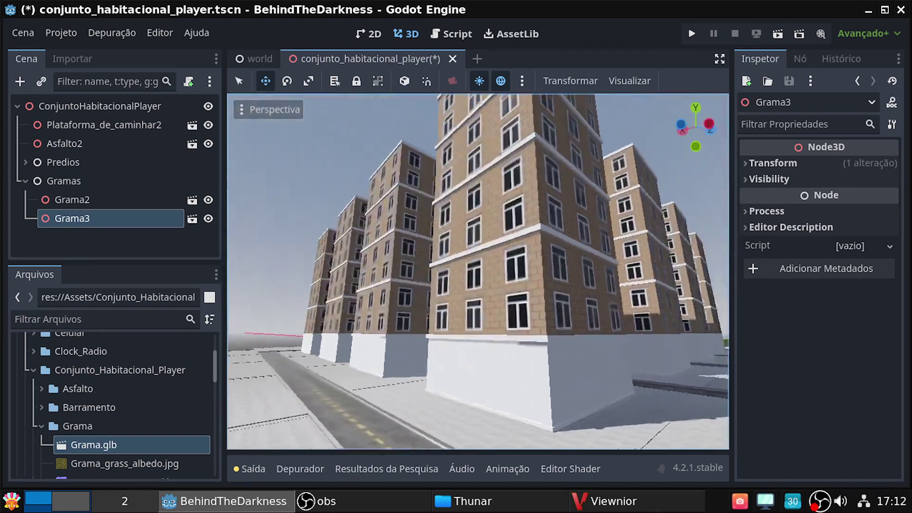
mouse_move(408, 399)
right_mouse_down()
mouse_move(570, 399)
mouse_move(523, 285)
mouse_move(523, 323)
mouse_move(475, 285)
right_mouse_up()
key("s")
key("w")
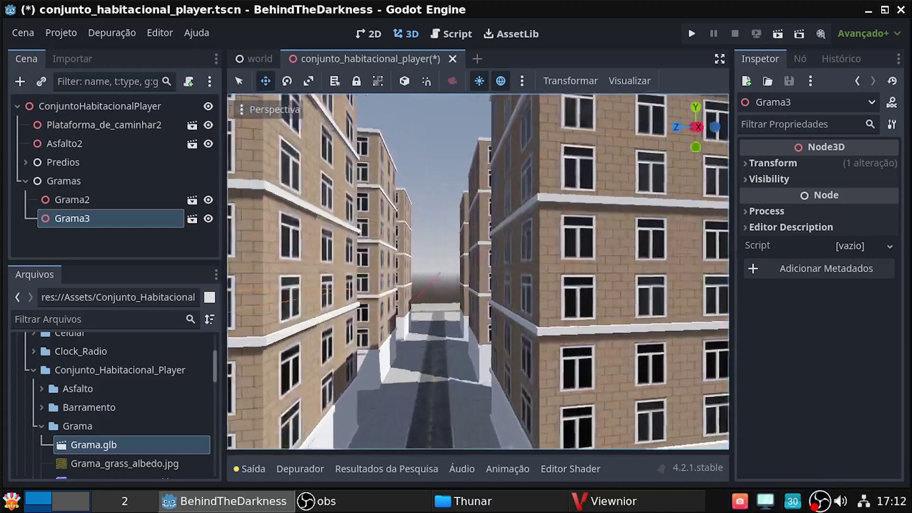
right_click_drag(475, 285, 570, 295)
key("s")
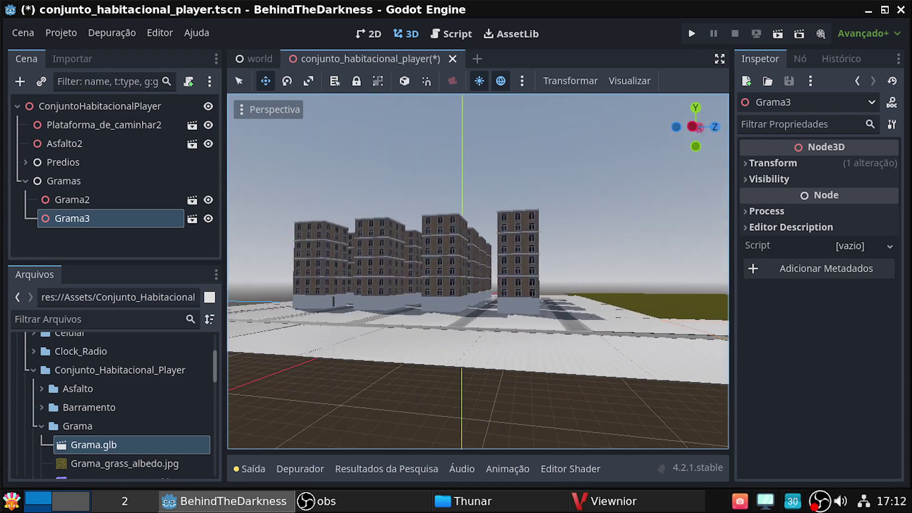
mouse_move(570, 294)
right_mouse_down()
mouse_move(546, 294)
mouse_move(593, 304)
mouse_move(560, 300)
right_mouse_up()
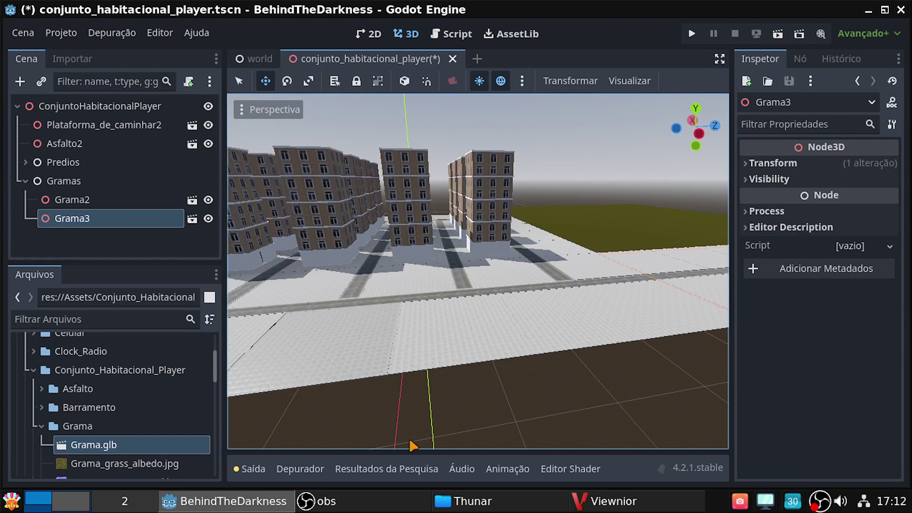
right_click_drag(604, 378, 604, 377)
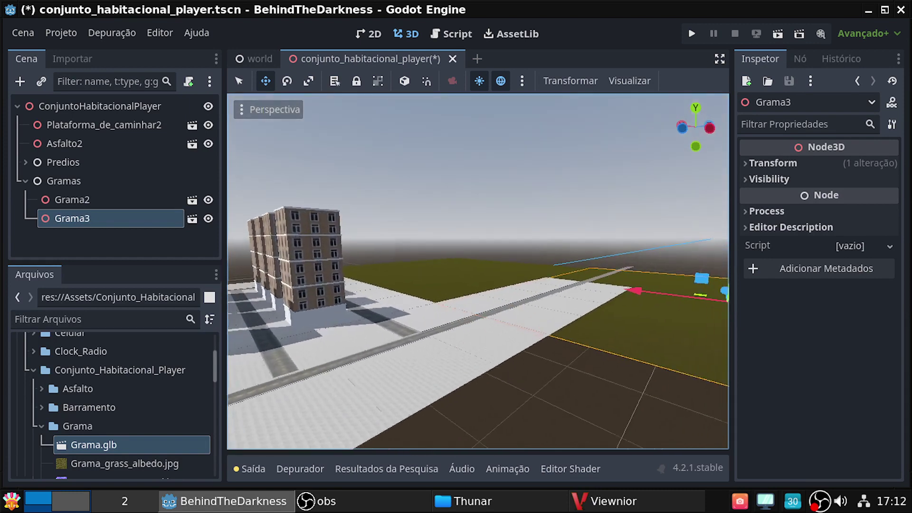
right_click_drag(531, 240, 531, 240)
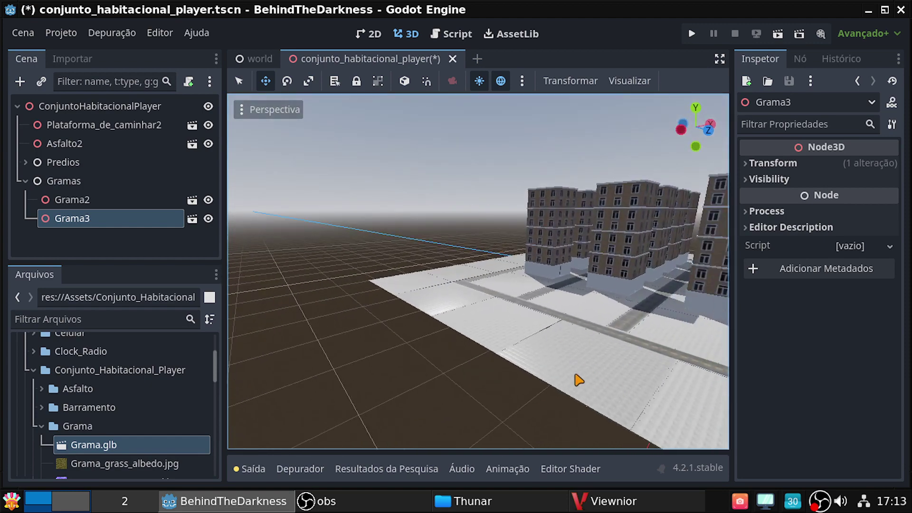
middle_click_drag(579, 380, 256, 335)
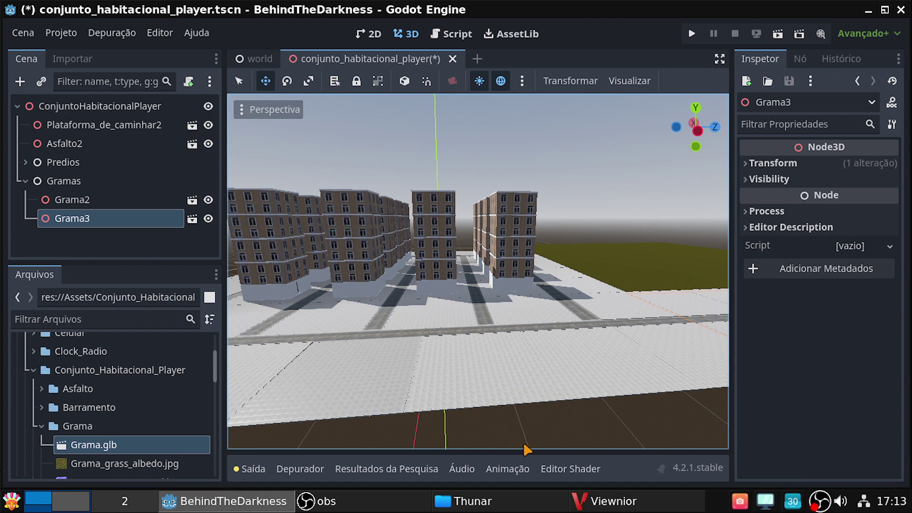
scroll(580, 353, "down", 4)
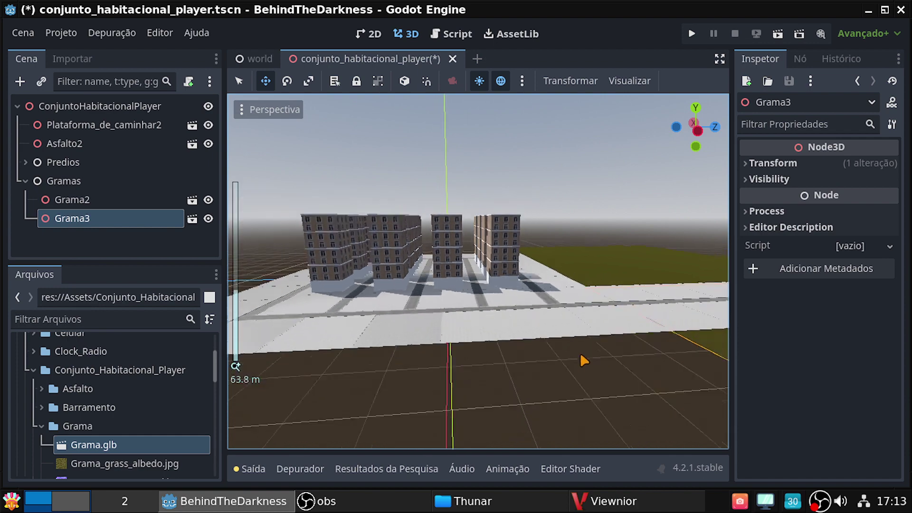
scroll(638, 386, "up", 2)
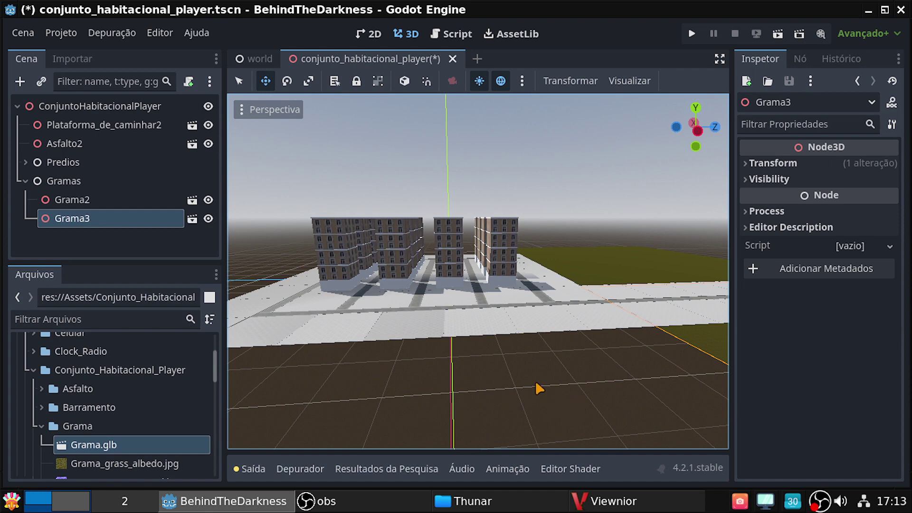
right_click_drag(463, 378, 462, 378)
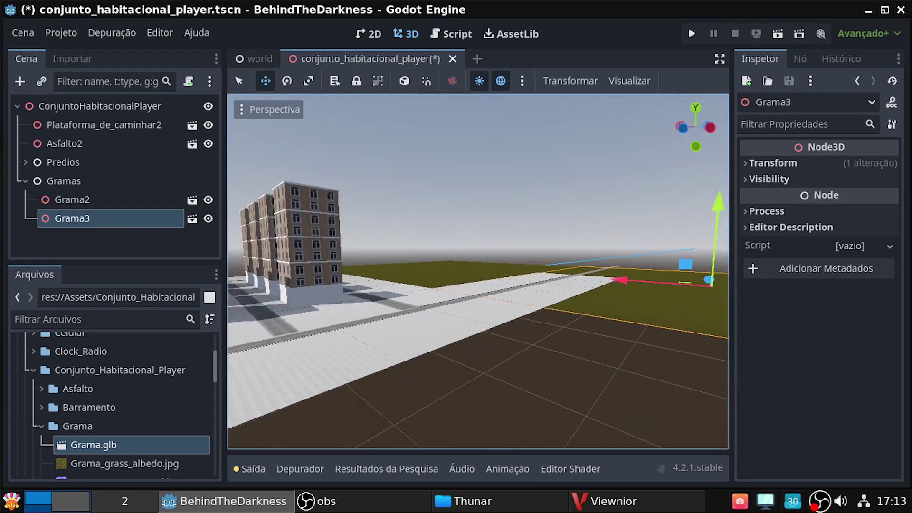
right_click_drag(462, 378, 463, 377)
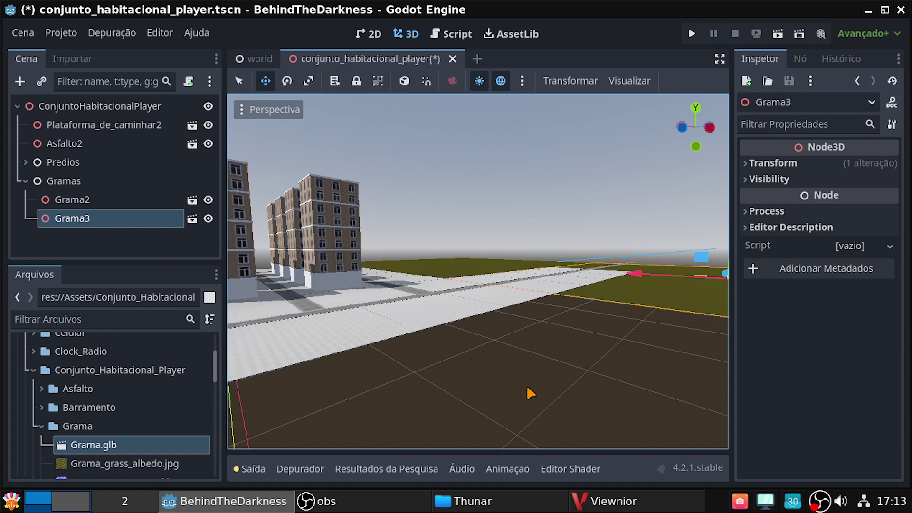
middle_click_drag(537, 420, 143, 418)
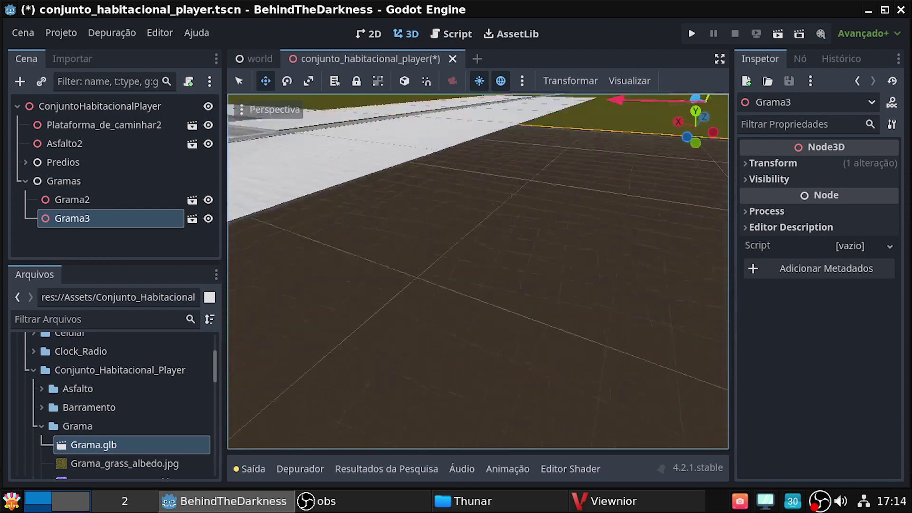
scroll(478, 271, "up", 2)
scroll(478, 270, "up", 2)
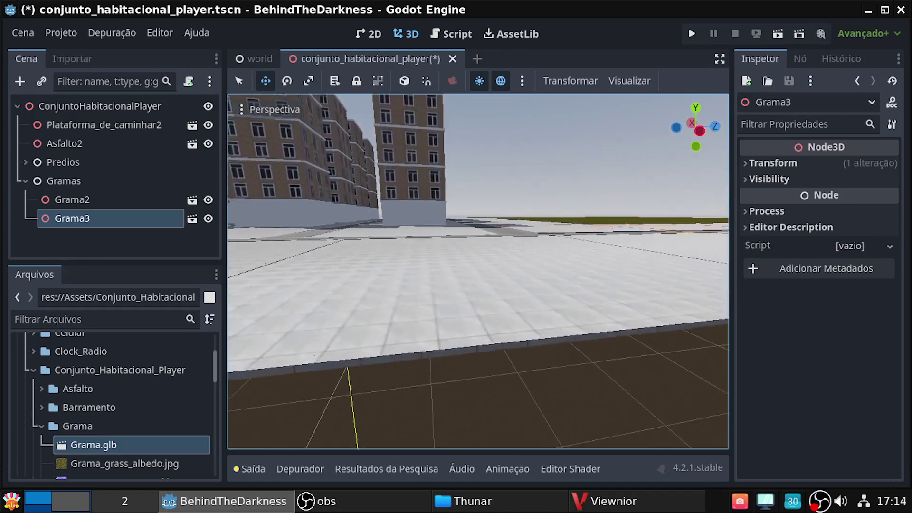
scroll(478, 271, "up", 2)
scroll(478, 271, "up", 2)
scroll(478, 271, "down", 2)
scroll(477, 271, "down", 2)
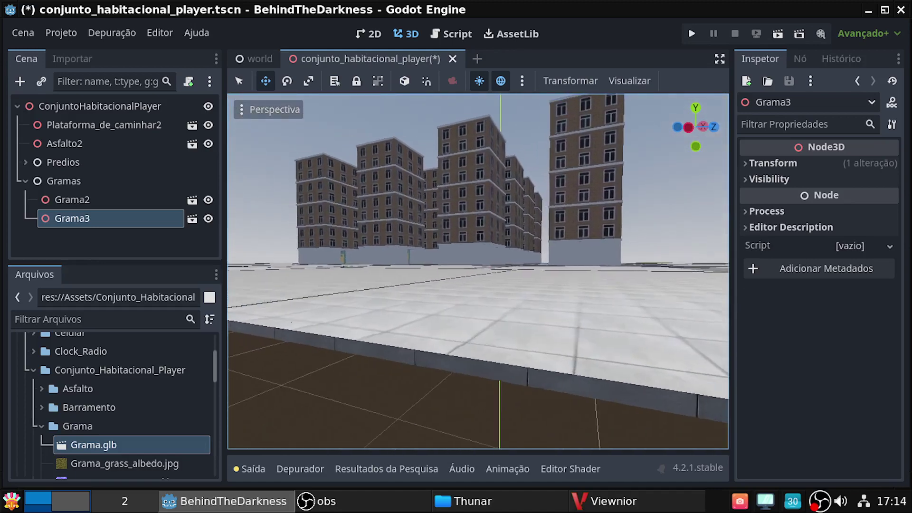
scroll(478, 271, "down", 2)
scroll(478, 271, "down", 1)
mouse_move(478, 271)
middle_mouse_down()
mouse_move(522, 271)
mouse_move(478, 256)
mouse_move(617, 271)
middle_mouse_up()
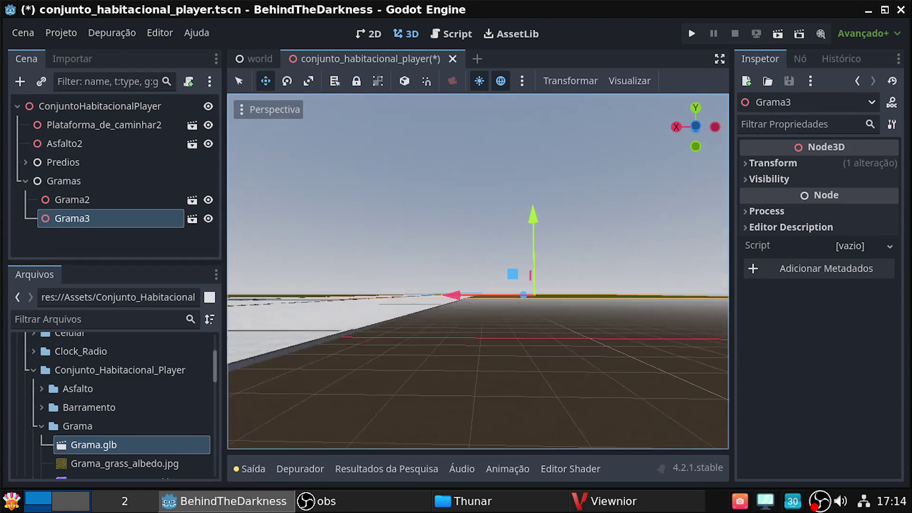
middle_click_drag(478, 271, 570, 271)
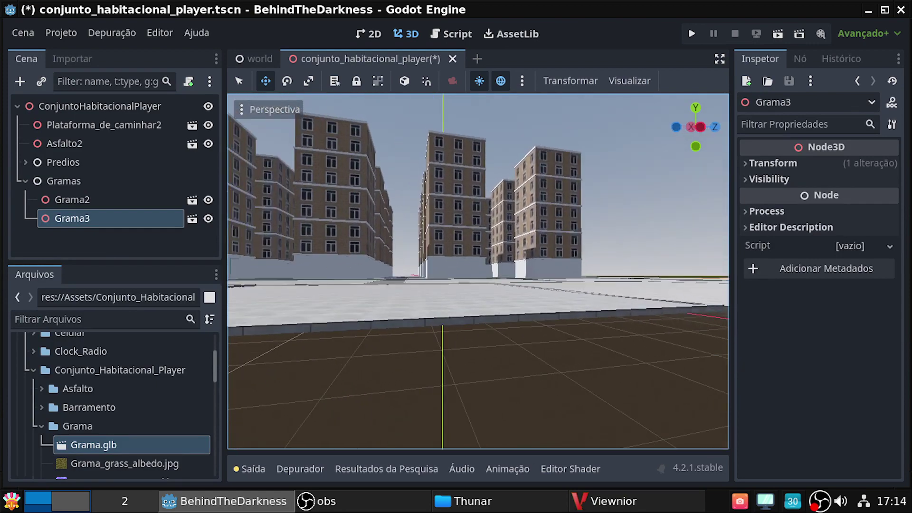
scroll(478, 270, "up", 5)
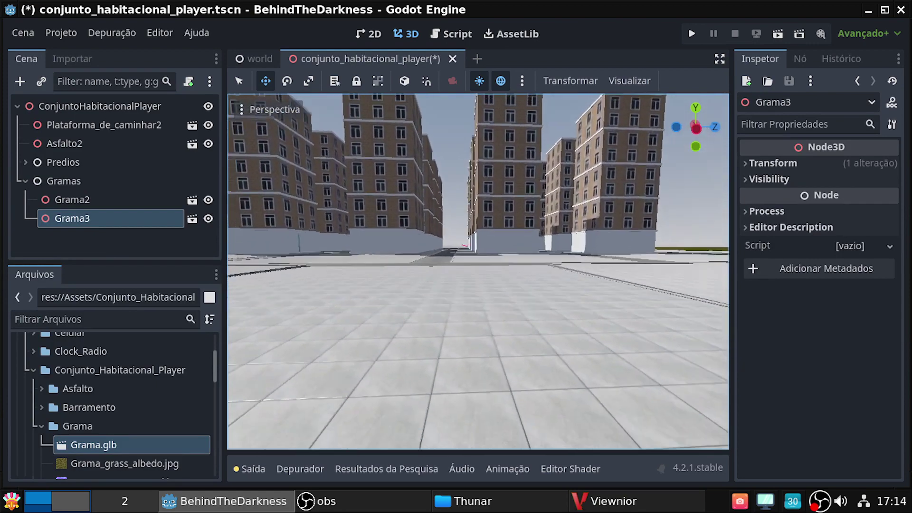
mouse_move(478, 270)
middle_mouse_down()
mouse_move(427, 266)
mouse_move(478, 308)
middle_mouse_up()
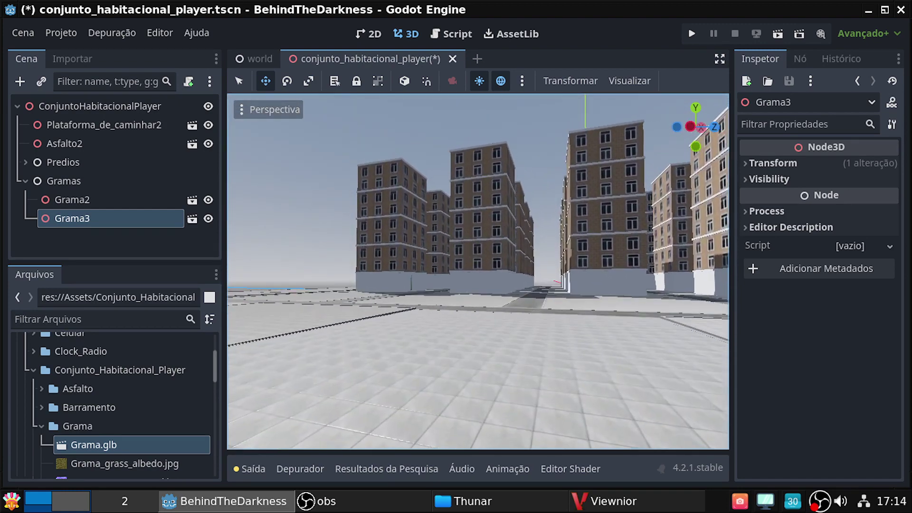
middle_click_drag(478, 271, 481, 272)
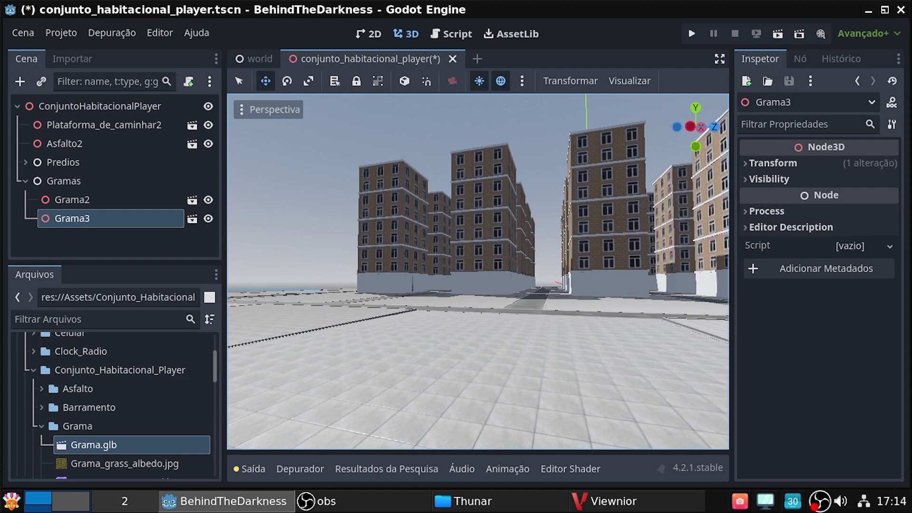
mouse_move(478, 270)
middle_mouse_down()
mouse_move(428, 271)
mouse_move(547, 266)
middle_mouse_up()
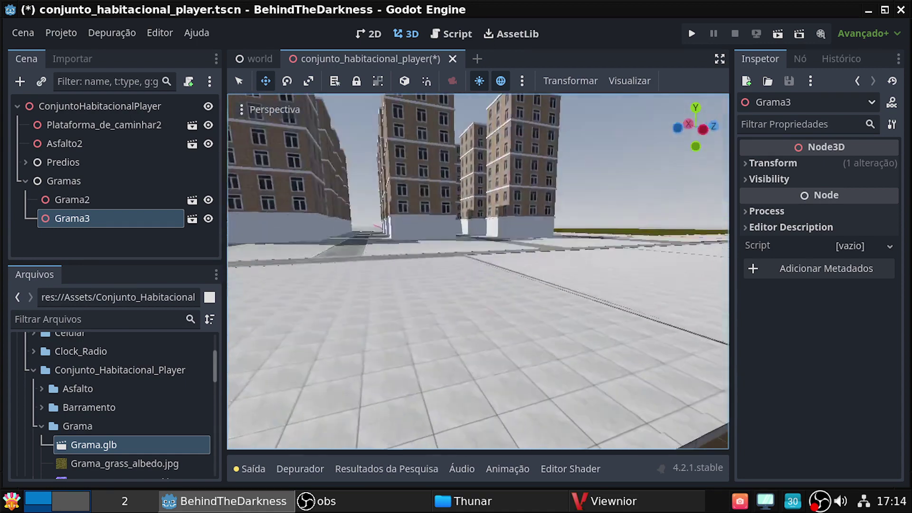
middle_click_drag(478, 271, 513, 270)
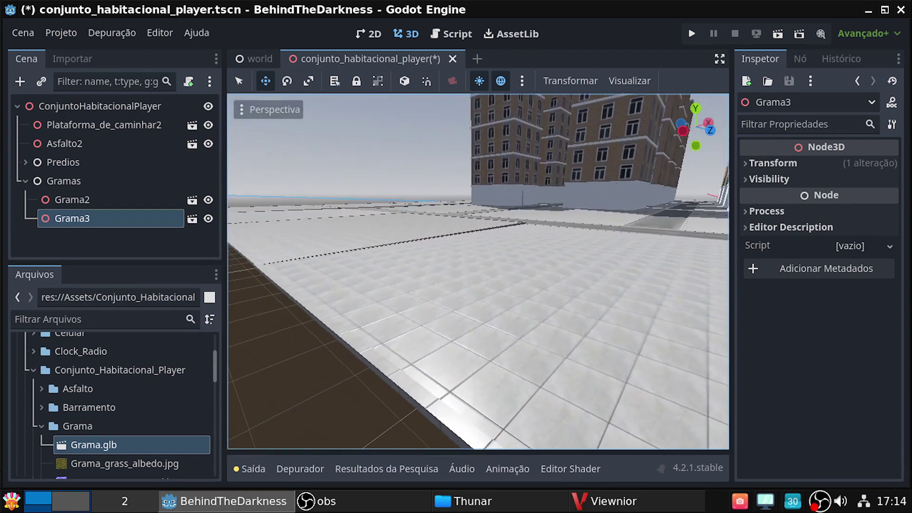
right_click_drag(478, 270, 618, 271)
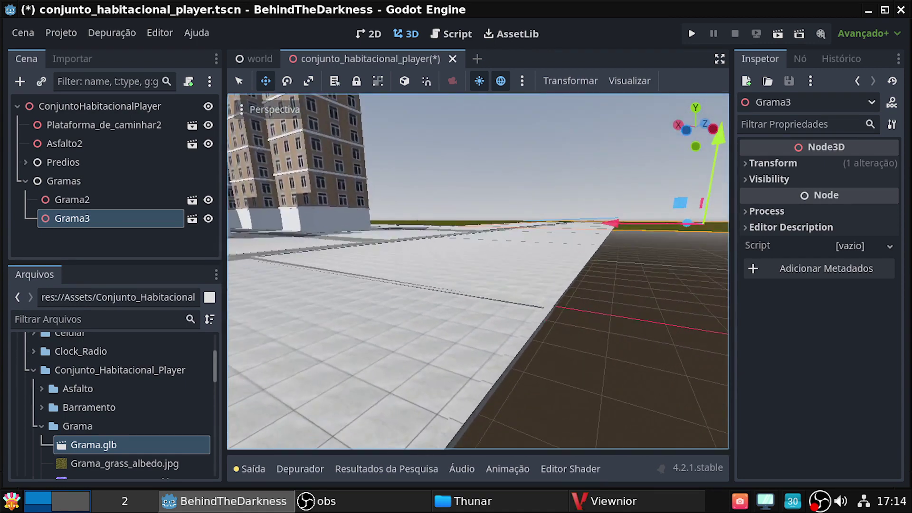
mouse_move(478, 270)
right_mouse_down()
mouse_move(478, 257)
mouse_move(361, 266)
right_mouse_up()
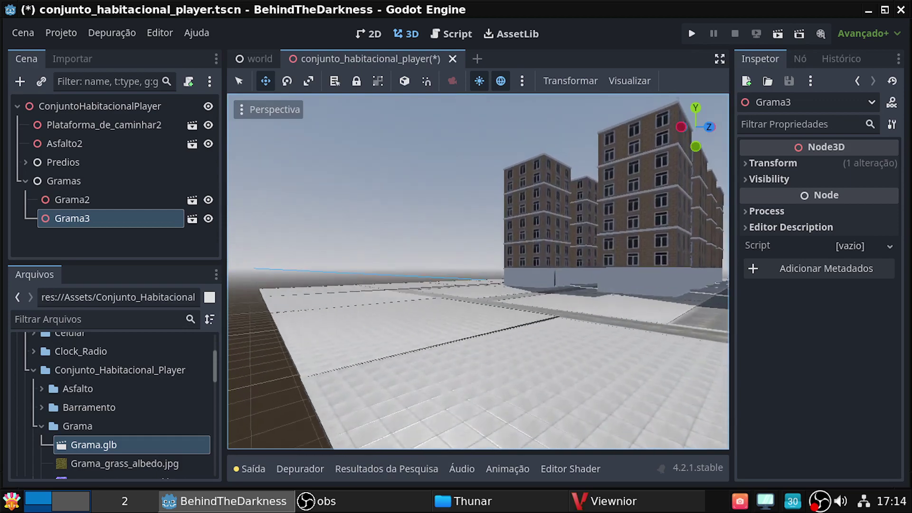
right_click_drag(478, 271, 546, 304)
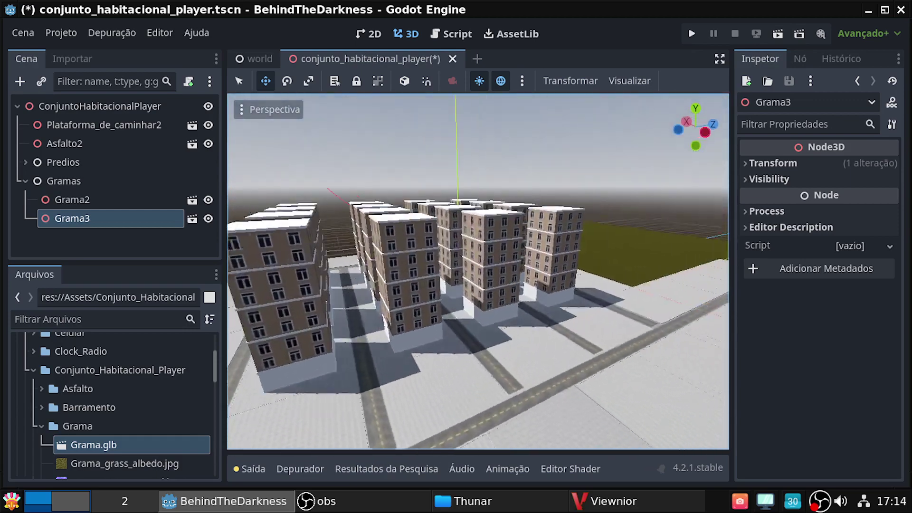
Step: Fly around the building rows, frame Grama3, and save conjunto_habitacional_player.tscn
right_click_drag(478, 271, 428, 251)
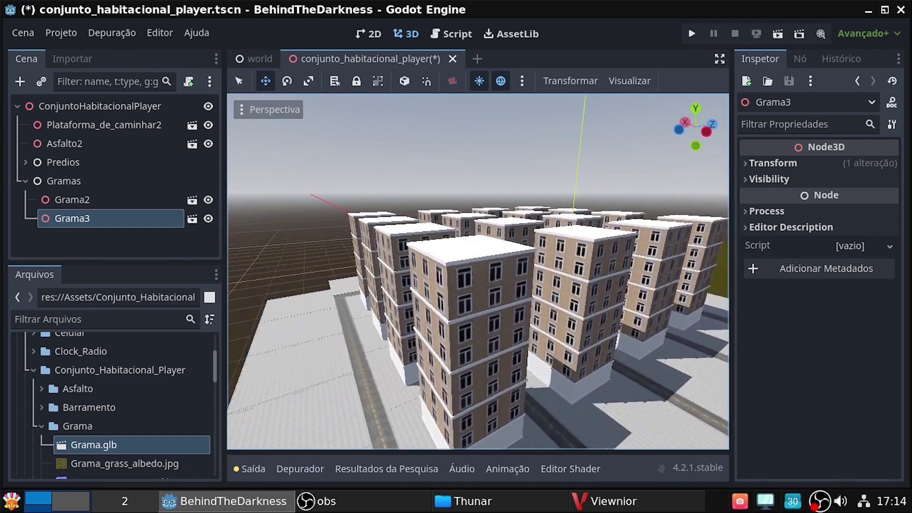
right_click_drag(478, 271, 475, 266)
key("w")
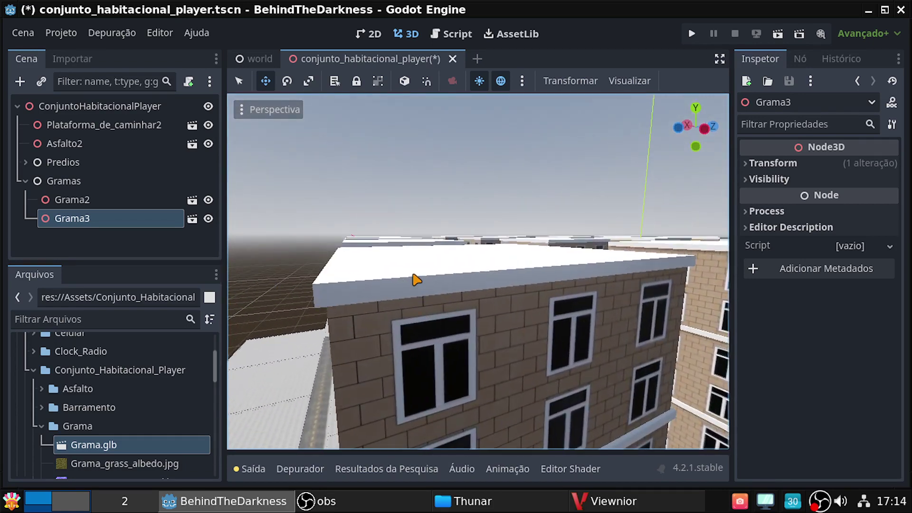
mouse_move(478, 270)
right_mouse_down()
mouse_move(451, 256)
mouse_move(447, 266)
right_mouse_up()
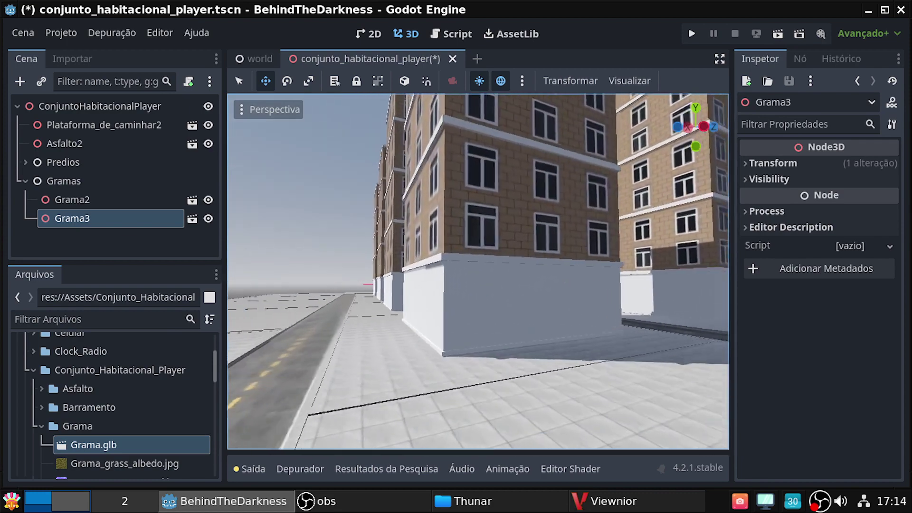
right_click_drag(494, 328, 525, 342)
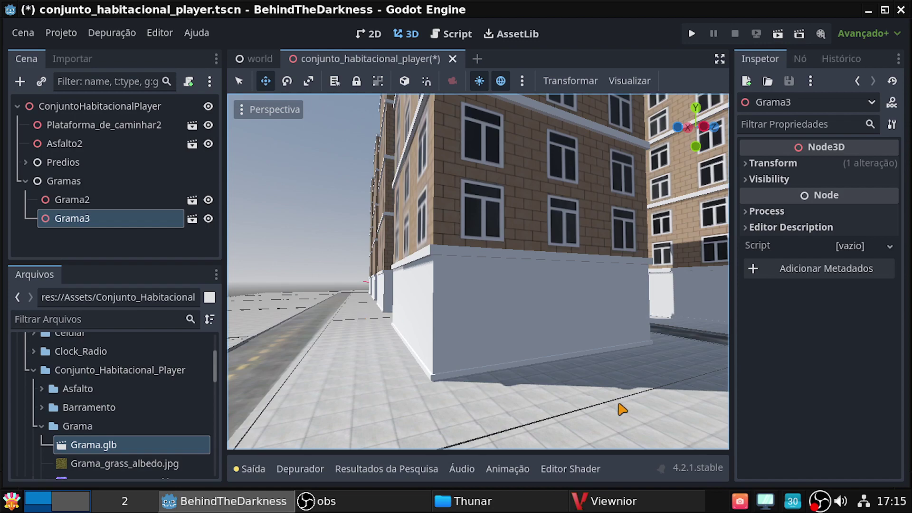
right_click_drag(620, 409, 594, 399)
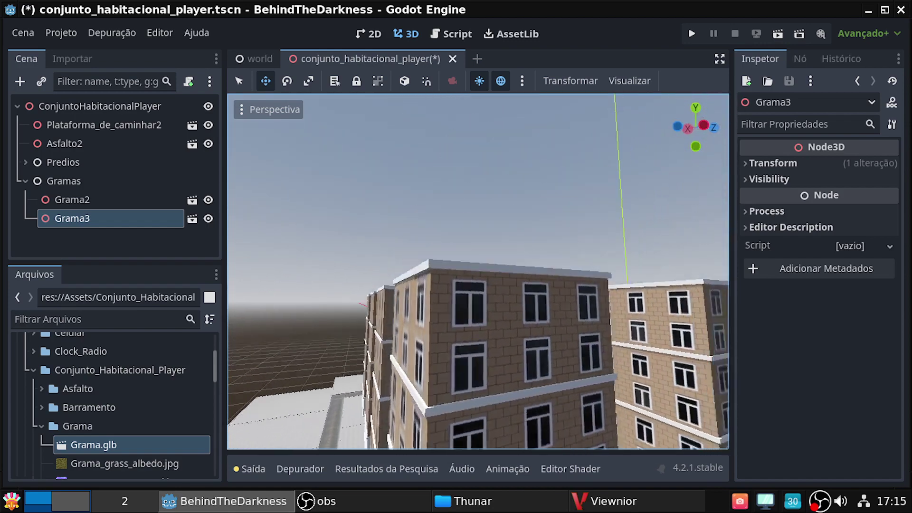
right_click_drag(478, 271, 478, 271)
key("f")
mouse_move(557, 392)
right_mouse_down()
mouse_move(547, 392)
mouse_move(548, 404)
right_mouse_up()
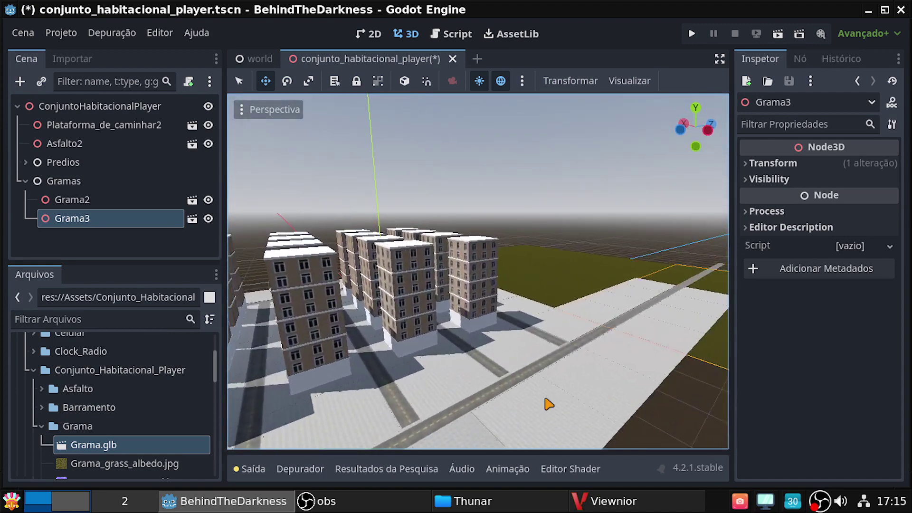
key("ctrl+s")
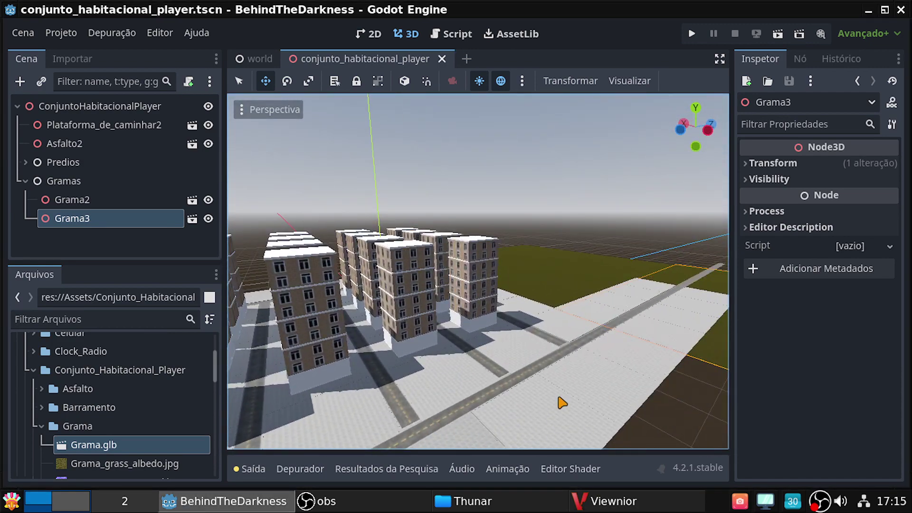